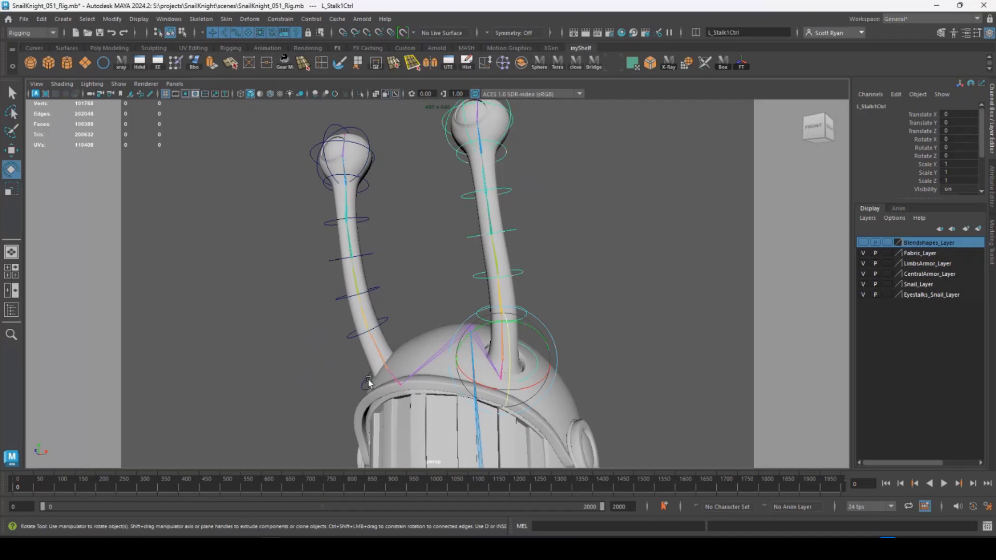
Try out the Retract attribute on both stalk base controls by scrubbing its value
click(366, 381)
scroll(944, 187, down, 3)
click(927, 141)
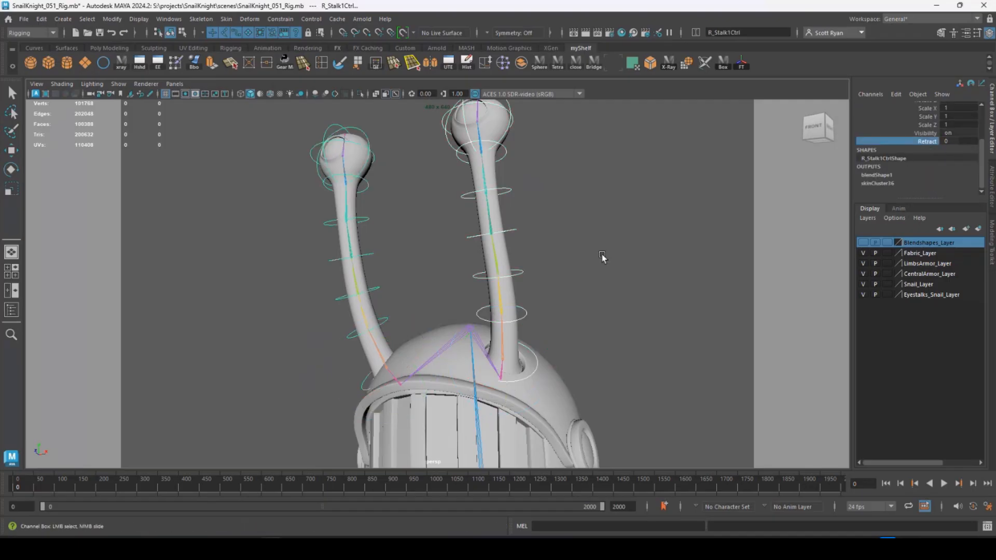
middle_drag(602, 256, 570, 269)
Show Blendshapes_Layer and examine the eyestalk retract target meshes beside the helmet, including R_Retract10
click(862, 242)
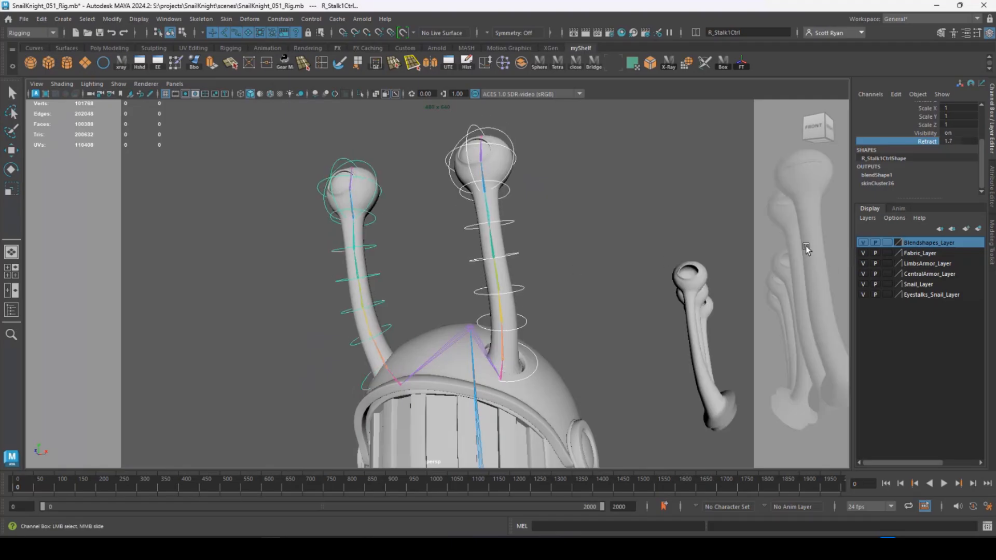
alt+drag(667, 254, 465, 347)
alt+right_drag(465, 347, 555, 384)
alt+middle_drag(555, 384, 456, 262)
click(409, 262)
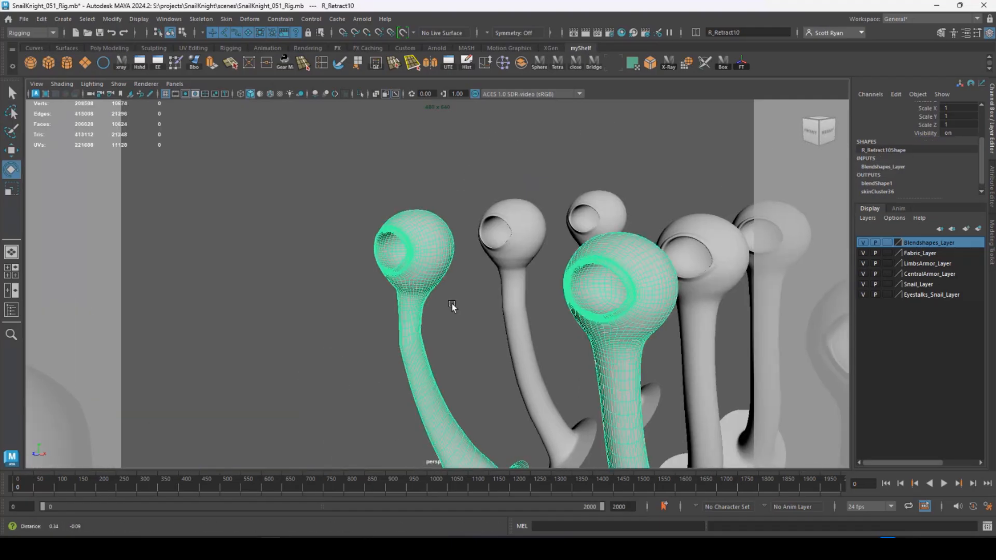
alt+middle_drag(453, 307, 365, 222)
alt+middle_drag(555, 302, 430, 293)
alt+drag(431, 294, 398, 368)
alt+middle_drag(397, 369, 402, 315)
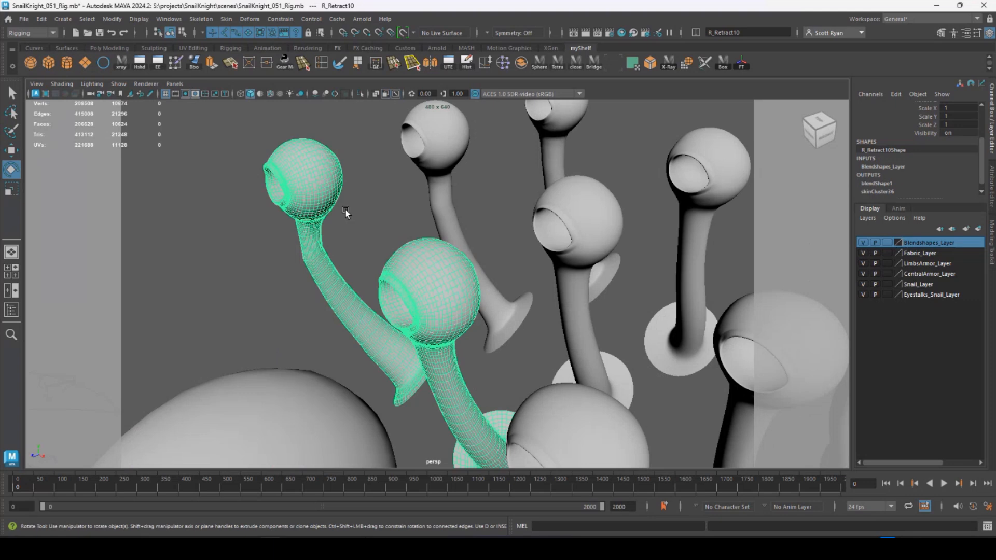
click(510, 148)
alt+right_drag(511, 147, 447, 291)
alt+drag(447, 290, 430, 210)
alt+middle_drag(430, 210, 517, 231)
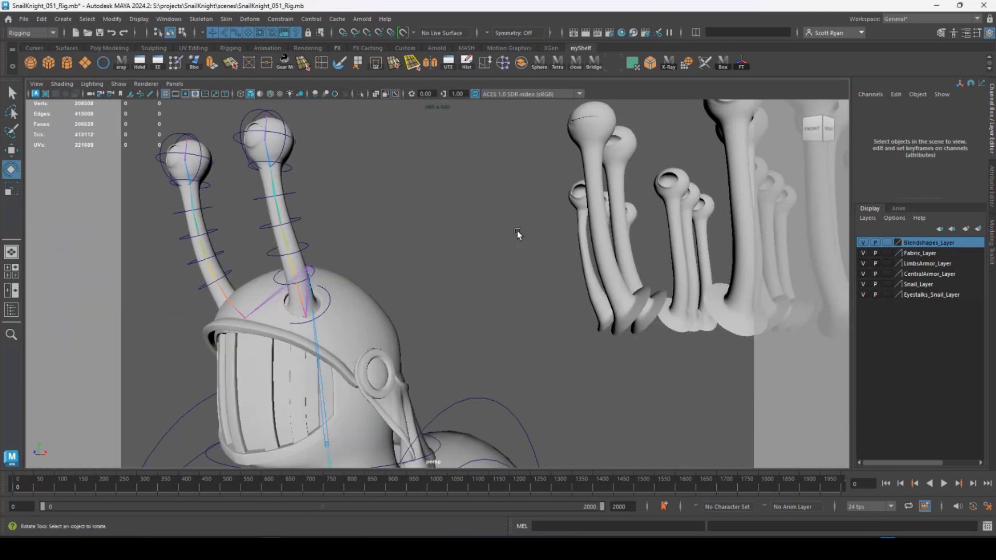
Set Retract to 5 on both stalk base controls to check the half-retracted eyestalks
alt+drag(521, 229, 564, 243)
click(392, 332)
shift+click(236, 338)
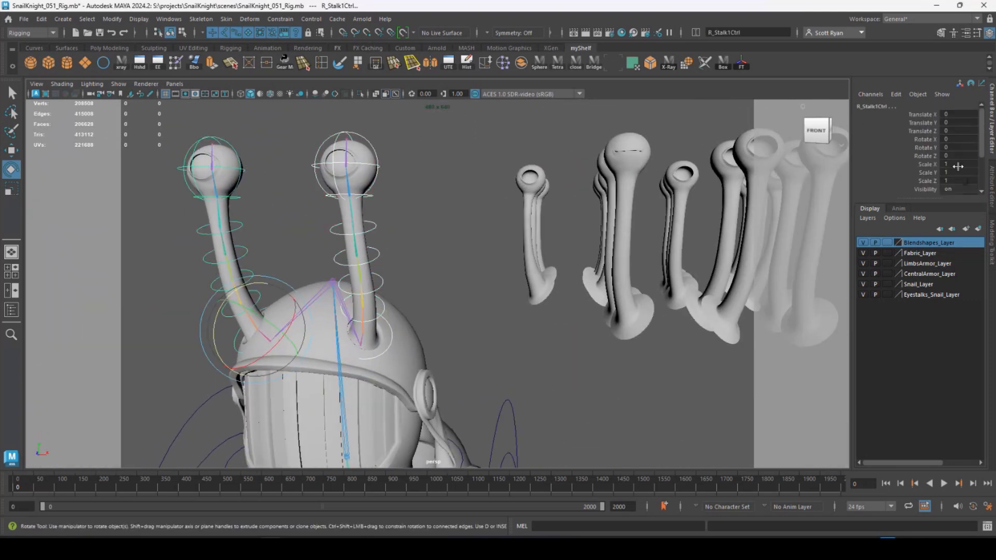
scroll(954, 144, down, 3)
click(954, 141)
text(5)
key(Return)
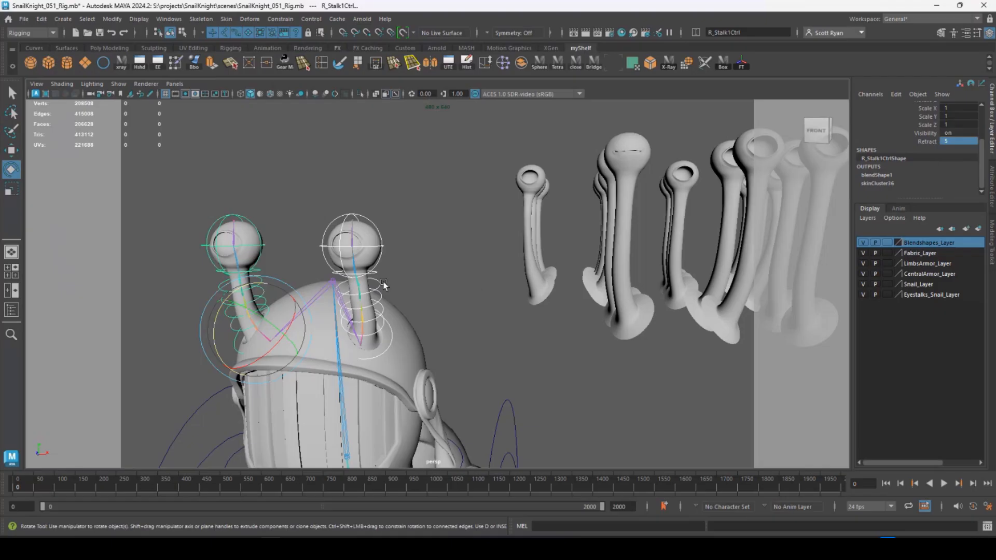
alt+drag(384, 285, 413, 275)
scroll(413, 274, up, 5)
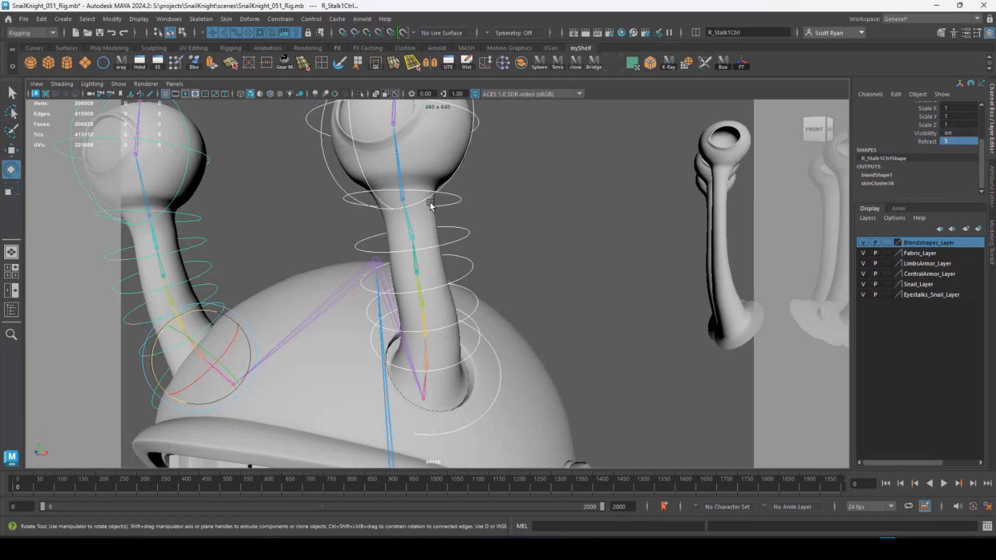
Raise Retract on both stalk base controls to 7 and then to 10
click(954, 141)
text(7)
key(Return)
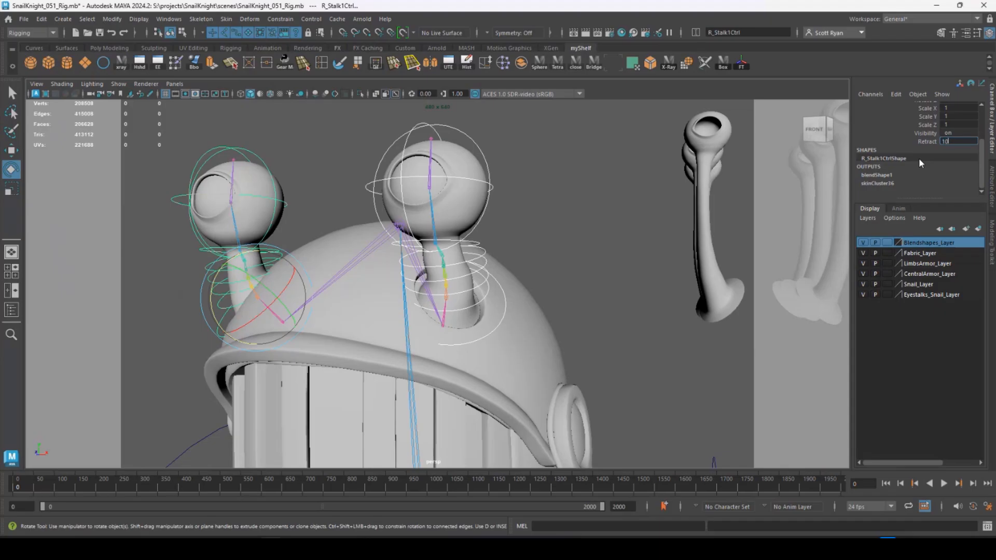
key(Return)
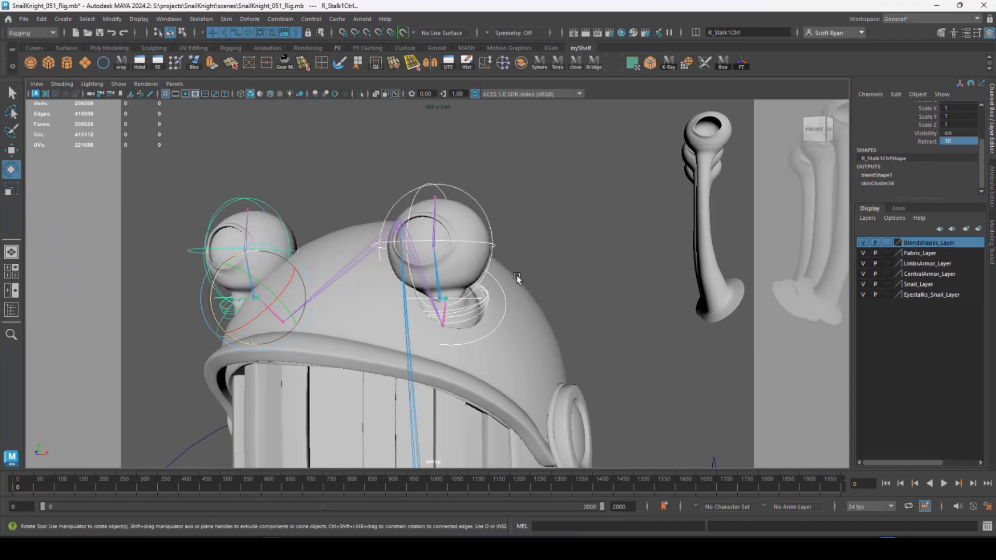
Examine how the fully retracted eyestalk mesh sits in its helmet opening
alt+drag(517, 276, 497, 294)
alt+right_drag(498, 295, 584, 325)
alt+drag(459, 316, 399, 300)
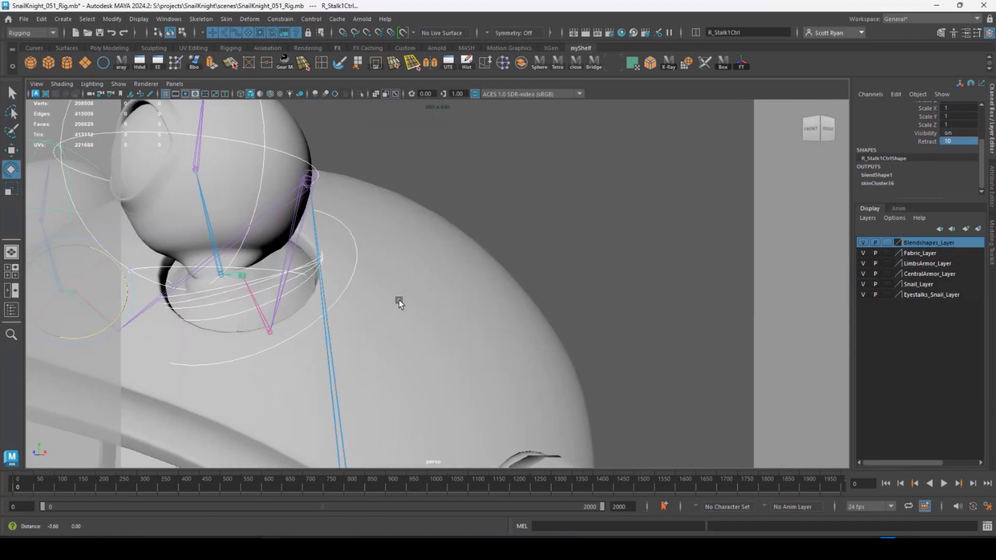
alt+middle_drag(400, 300, 474, 291)
alt+right_drag(475, 291, 419, 280)
alt+right_drag(396, 243, 375, 244)
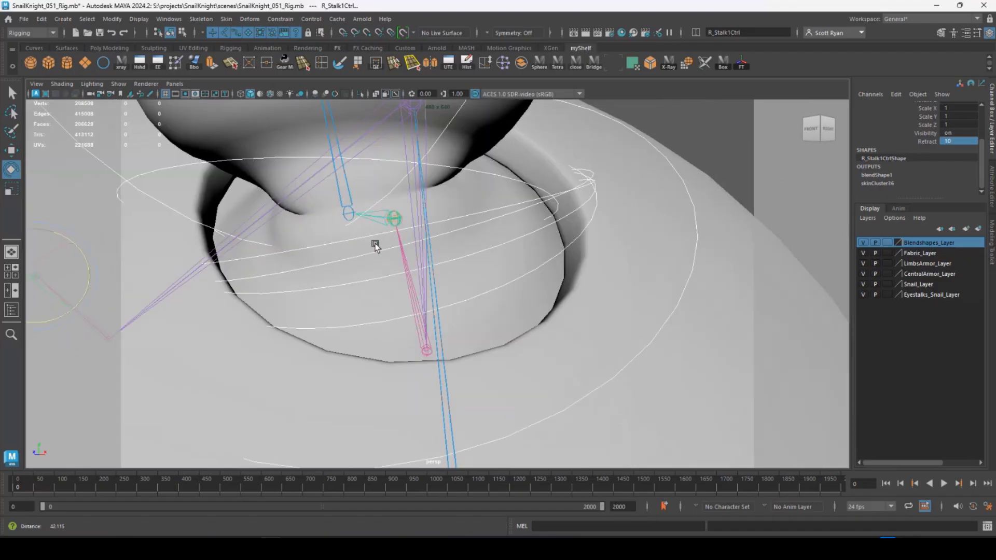
alt+drag(375, 246, 360, 248)
click(331, 233)
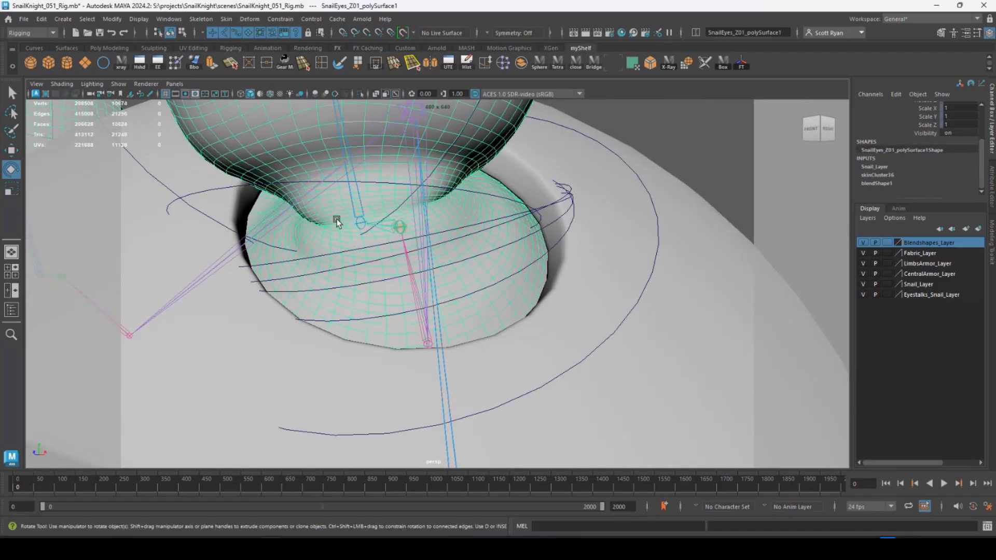
alt+right_drag(459, 228, 349, 226)
mouse_move(350, 227)
alt+mouse_down()
mouse_move(375, 224)
mouse_move(366, 226)
alt+mouse_up()
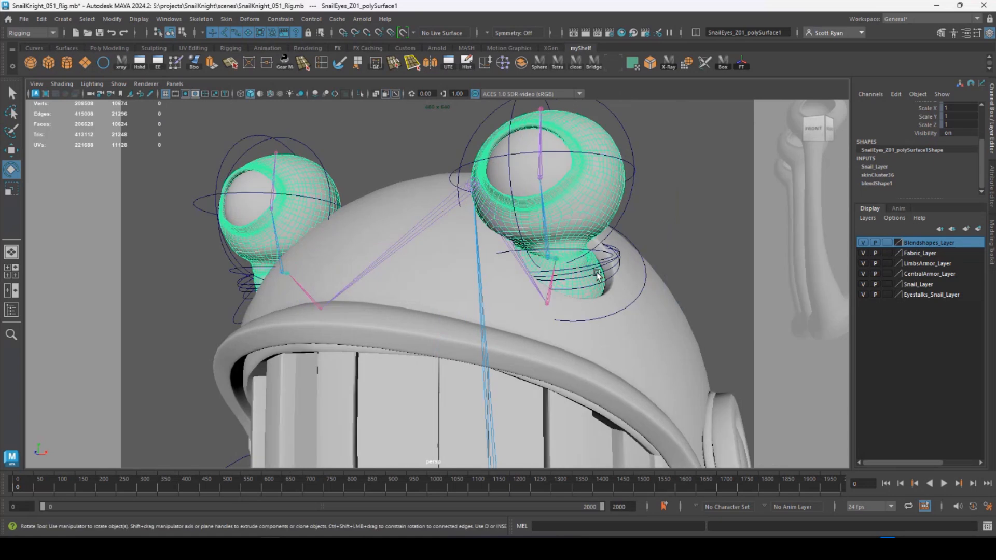
Reset Retract to 0 on both stalk base controls
click(638, 252)
shift+click(241, 311)
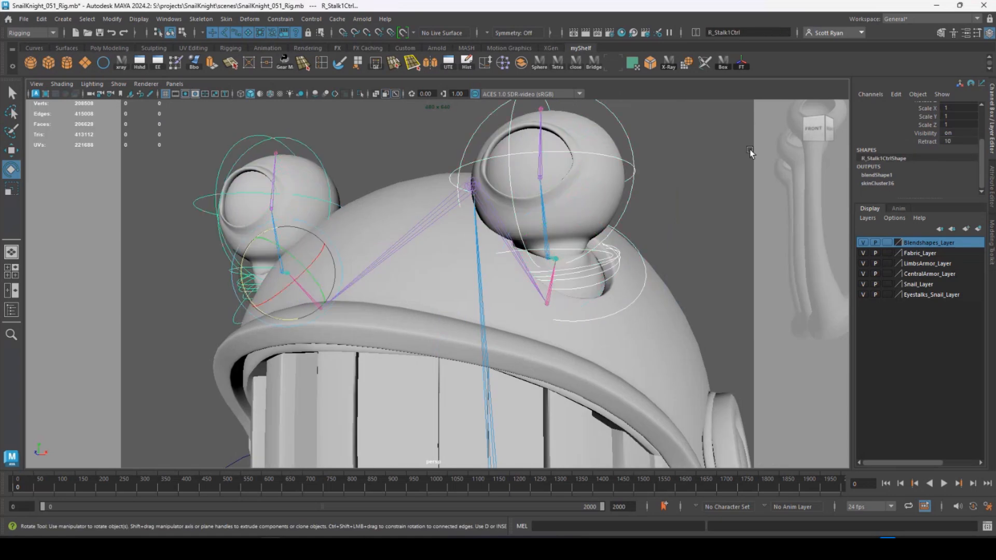
click(964, 140)
text(0)
key(Return)
Clear the selection and hide Blendshapes_Layer
alt+right_drag(668, 240, 496, 355)
alt+middle_drag(495, 355, 477, 239)
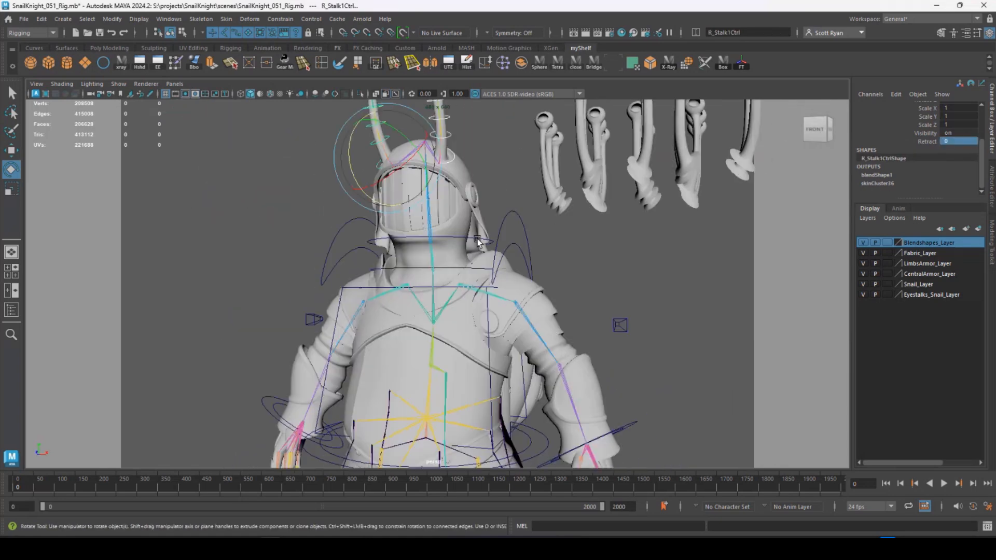
alt+right_drag(477, 239, 417, 327)
alt+middle_drag(417, 326, 422, 276)
click(591, 246)
click(863, 243)
Hide the cube and sphere controls on the ground between the feet
alt+drag(439, 270, 363, 322)
alt+middle_drag(394, 378, 410, 291)
alt+right_drag(409, 290, 524, 298)
alt+drag(337, 332, 396, 324)
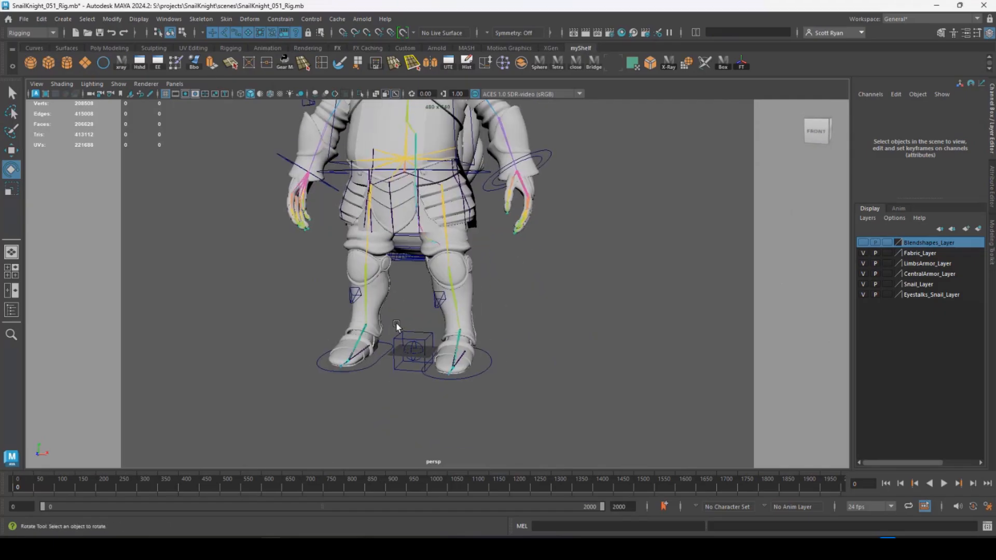
alt+middle_drag(396, 324, 431, 402)
alt+drag(460, 356, 432, 339)
alt+middle_drag(433, 339, 439, 287)
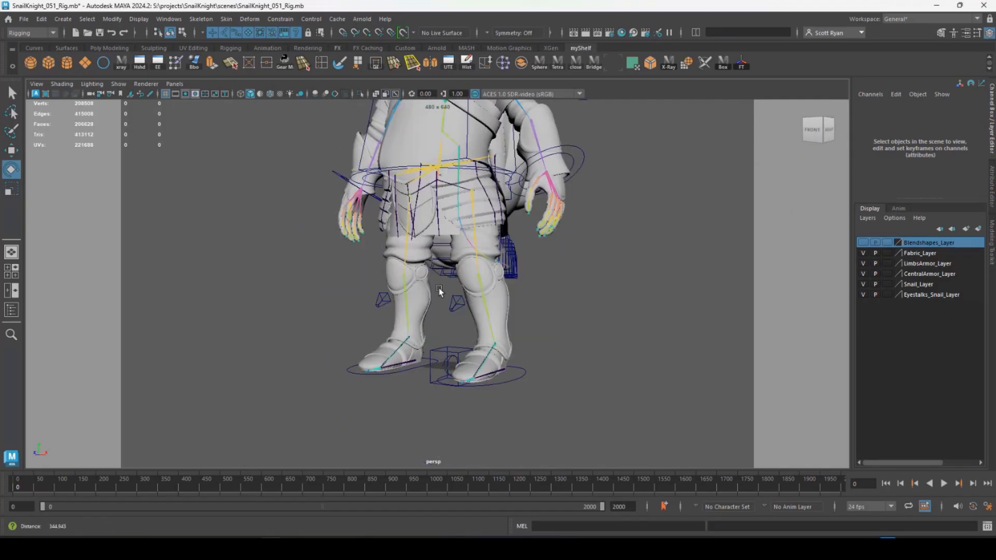
alt+drag(439, 288, 490, 265)
alt+right_drag(490, 266, 562, 293)
alt+drag(562, 293, 564, 360)
alt+middle_drag(564, 360, 534, 240)
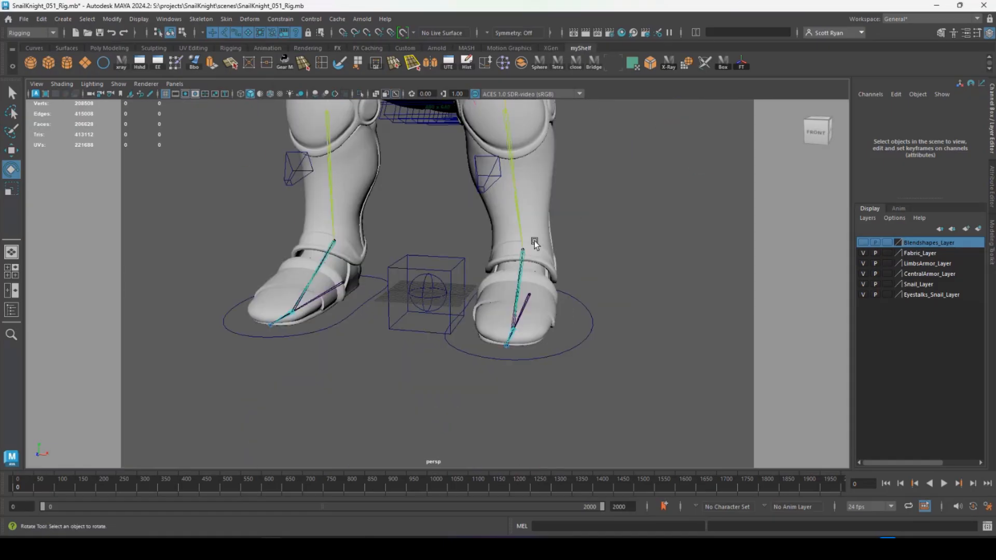
alt+right_drag(534, 240, 579, 281)
click(438, 339)
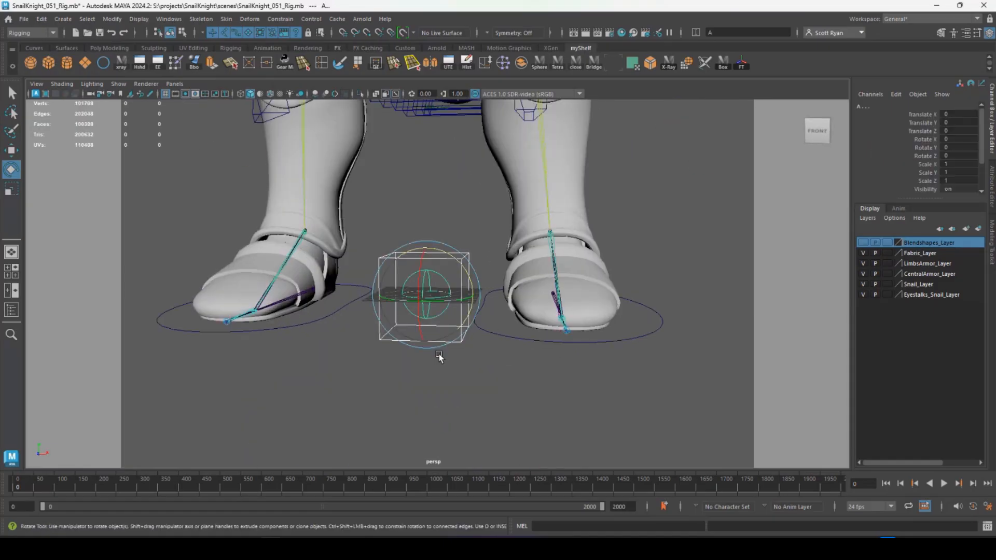
click(464, 322)
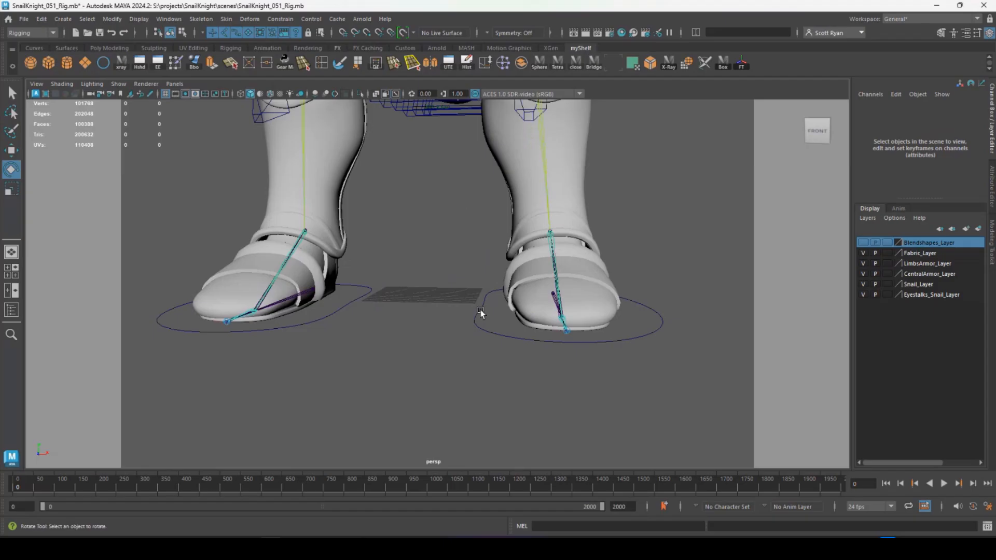
Test the left reverse-foot joints by rotating L_RF_Heel, L_RF_Toe and L_RF_ToeBase, undoing each rotation
alt+drag(498, 315, 595, 338)
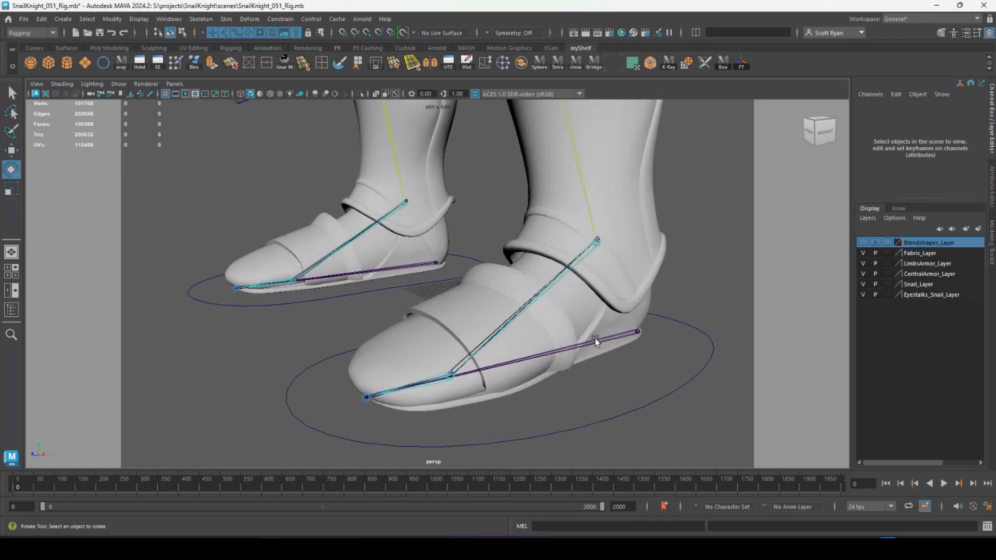
click(596, 339)
mouse_move(618, 305)
mouse_down()
mouse_move(620, 294)
mouse_move(612, 304)
mouse_up()
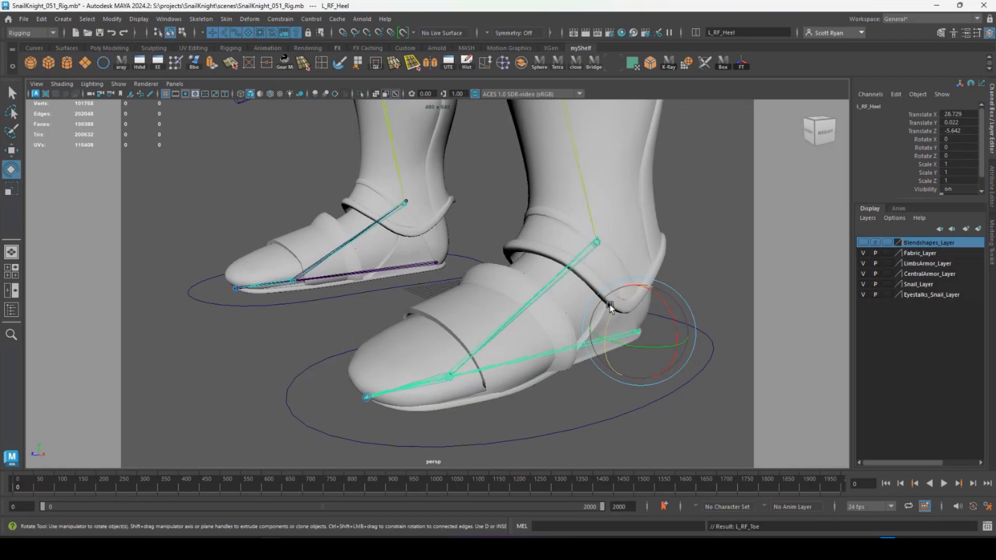
click(365, 395)
mouse_move(350, 360)
mouse_down()
mouse_move(326, 370)
mouse_move(349, 361)
mouse_up()
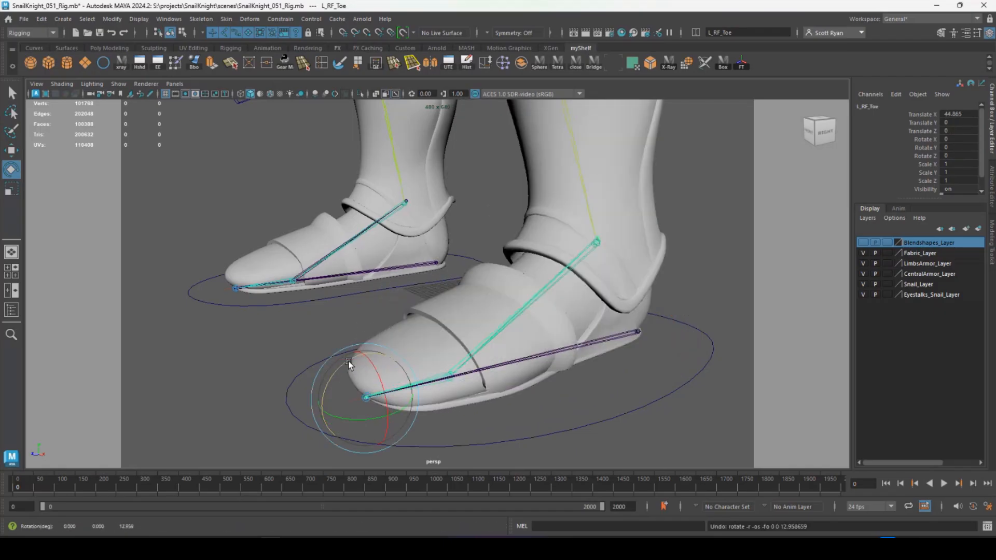
key(Down)
drag(443, 331, 431, 340)
key(ctrl+z)
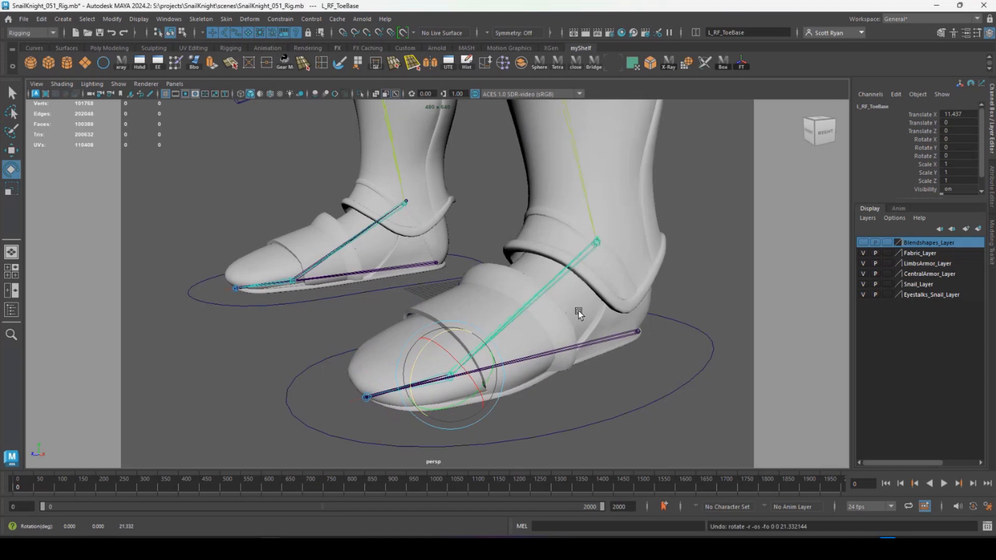
Add a keyable vector attribute named Heel to both leg controls, L_LegCtrl and R_LegCtrl
alt+drag(578, 310, 515, 338)
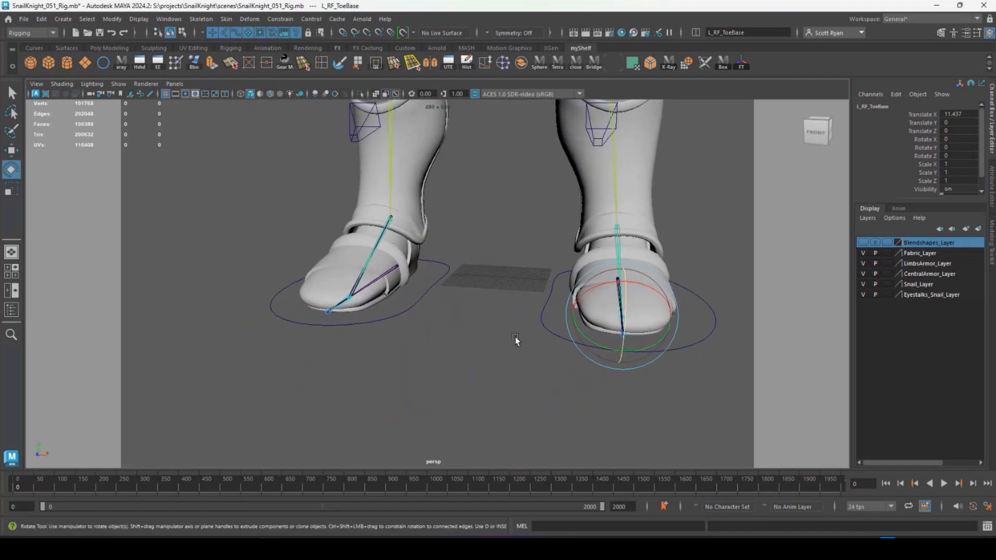
click(544, 300)
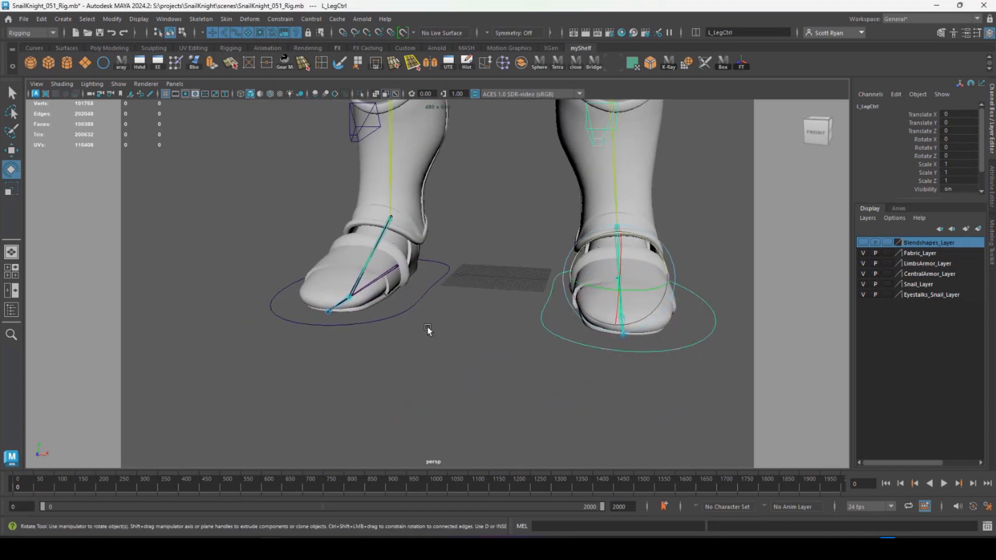
click(431, 287)
alt+drag(535, 359, 469, 363)
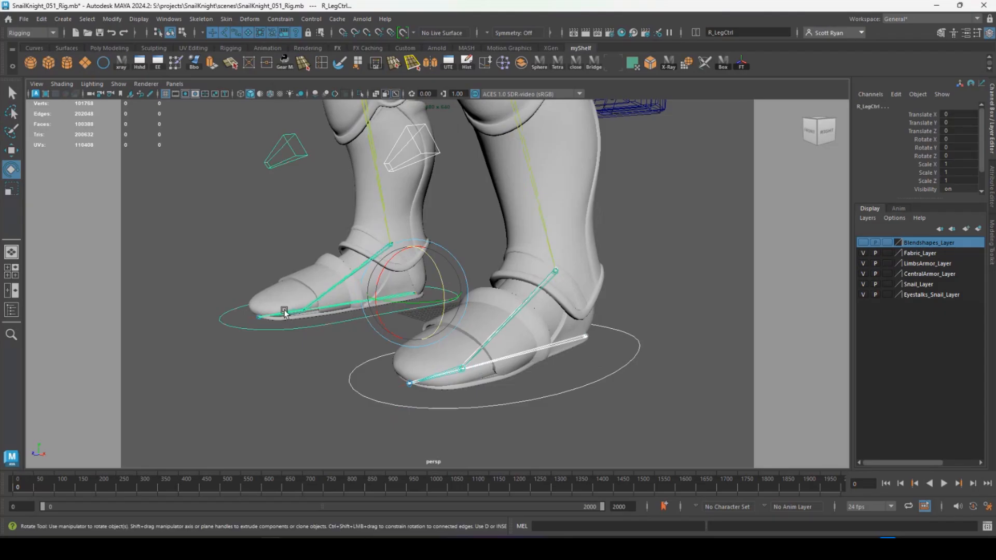
click(894, 94)
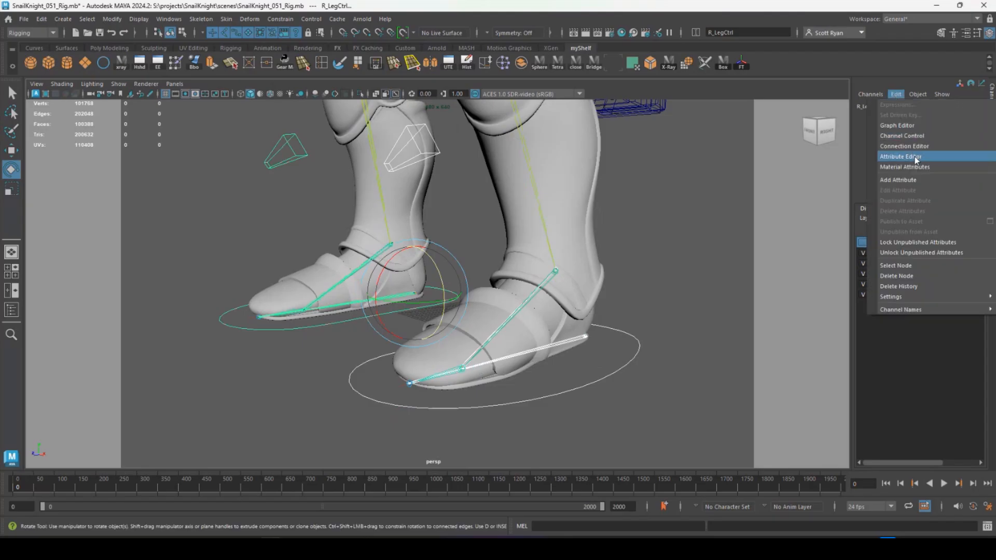
click(912, 180)
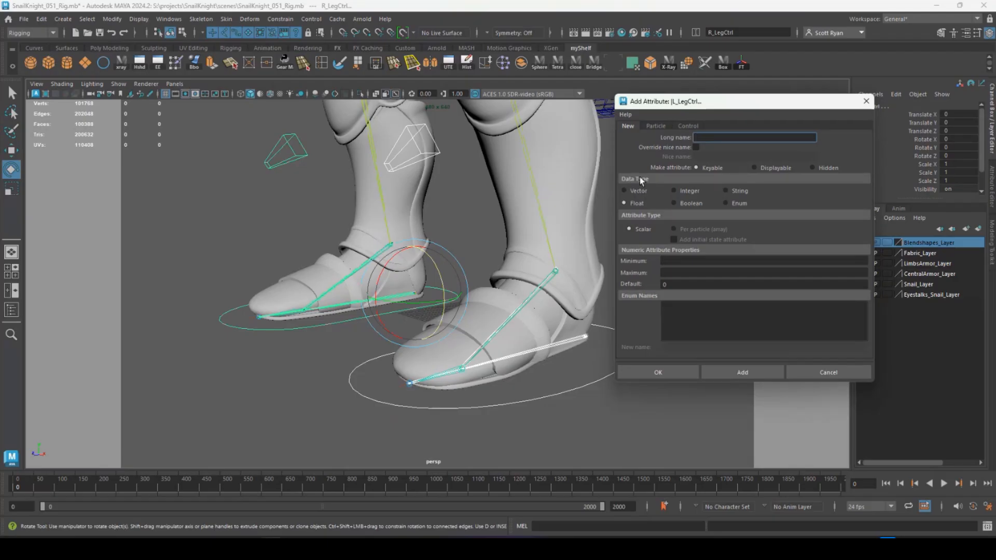
text(Heel)
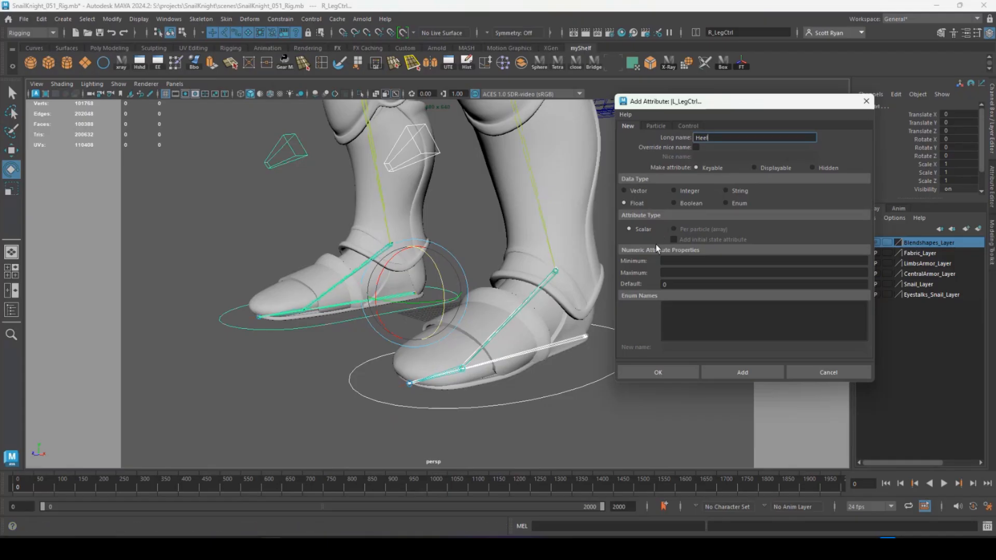
click(624, 190)
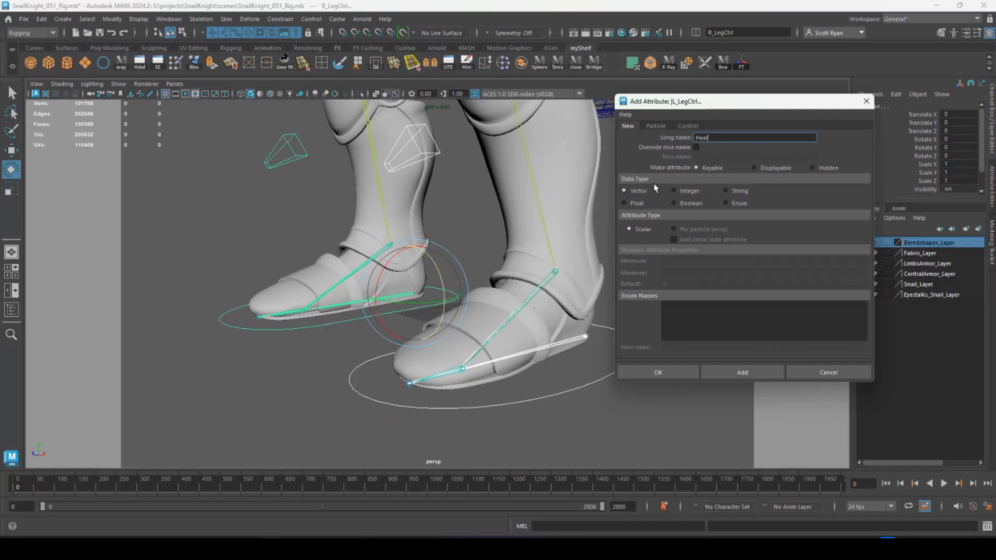
click(732, 371)
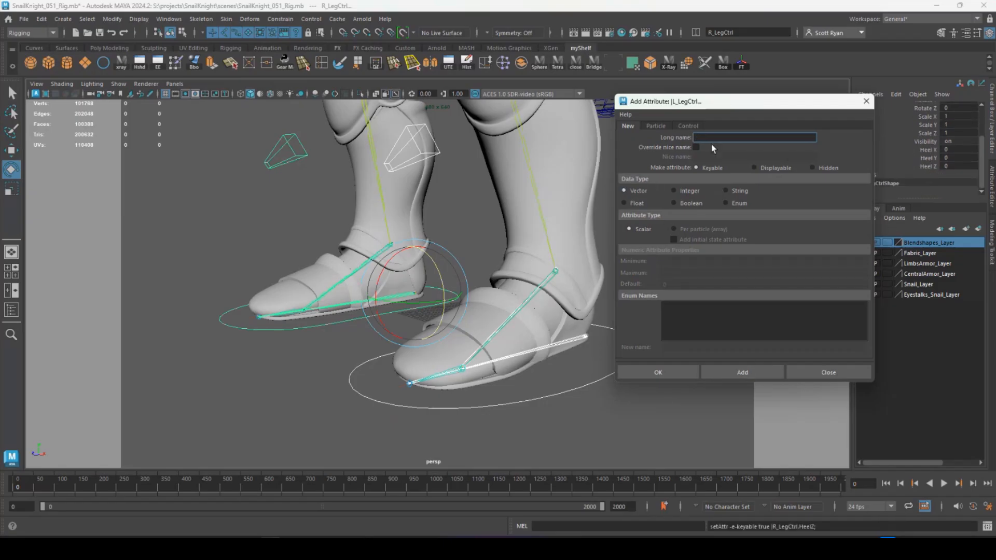
Add two more keyable vector attributes, Ball and Toe, to both leg controls and finish adding attributes
text(Ball)
click(742, 373)
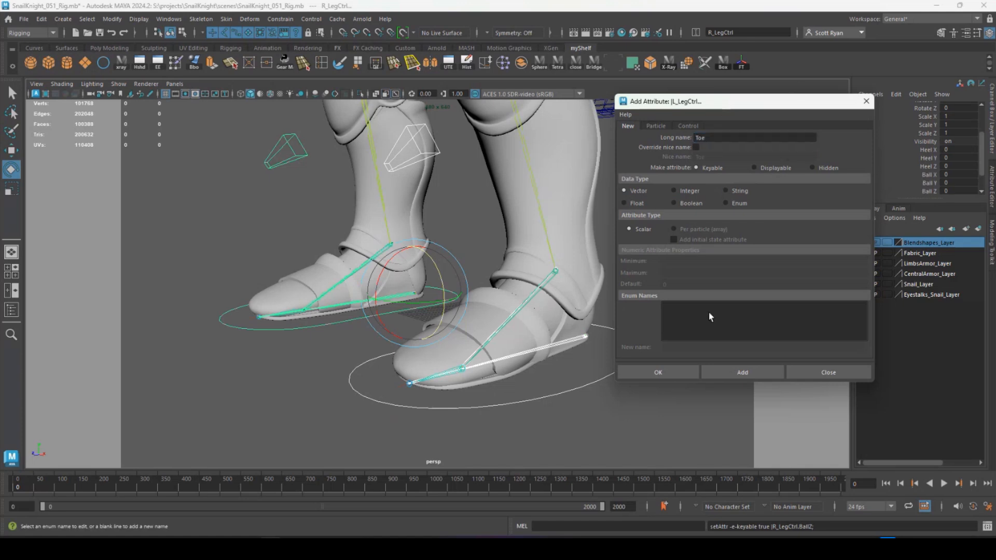
click(657, 372)
scroll(929, 127, up, 1)
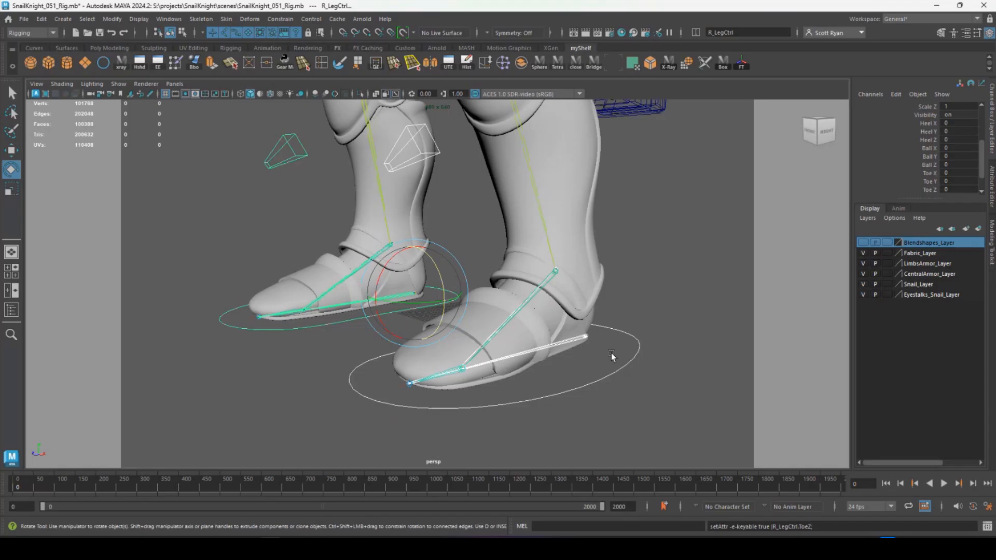
Open the Connection Editor with L_LegCtrl loaded as the source and find its Heel attribute among the outputs
alt+drag(611, 353, 649, 338)
click(669, 335)
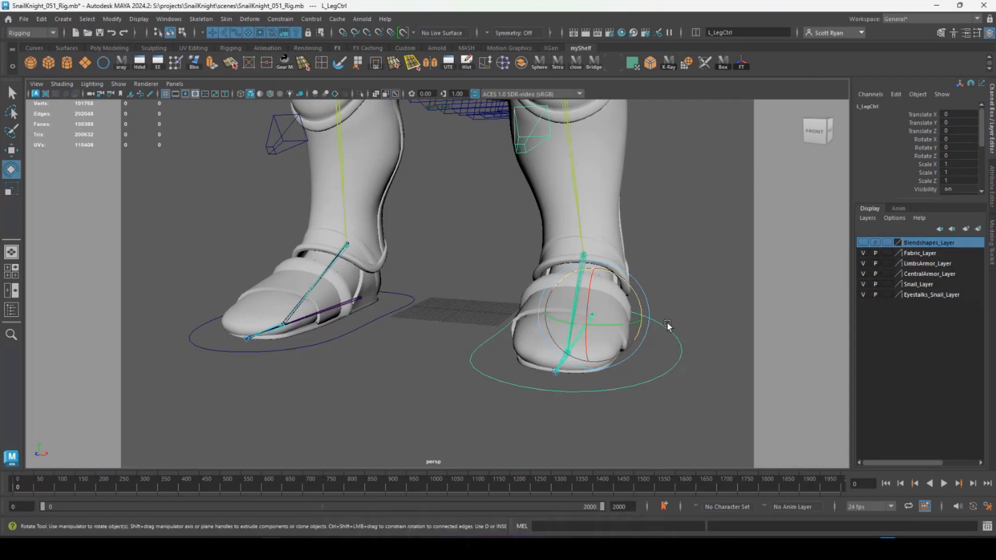
scroll(952, 164, down, 3)
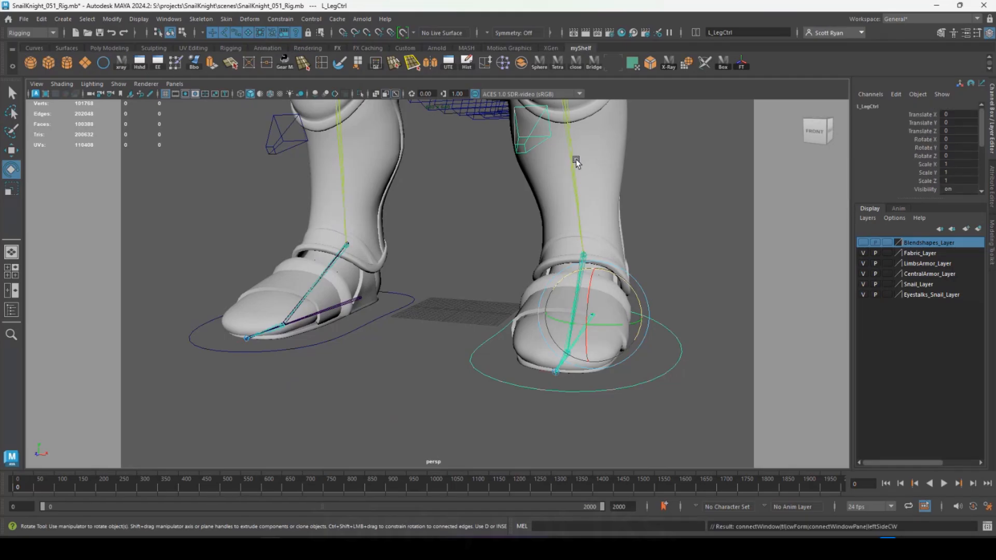
click(169, 19)
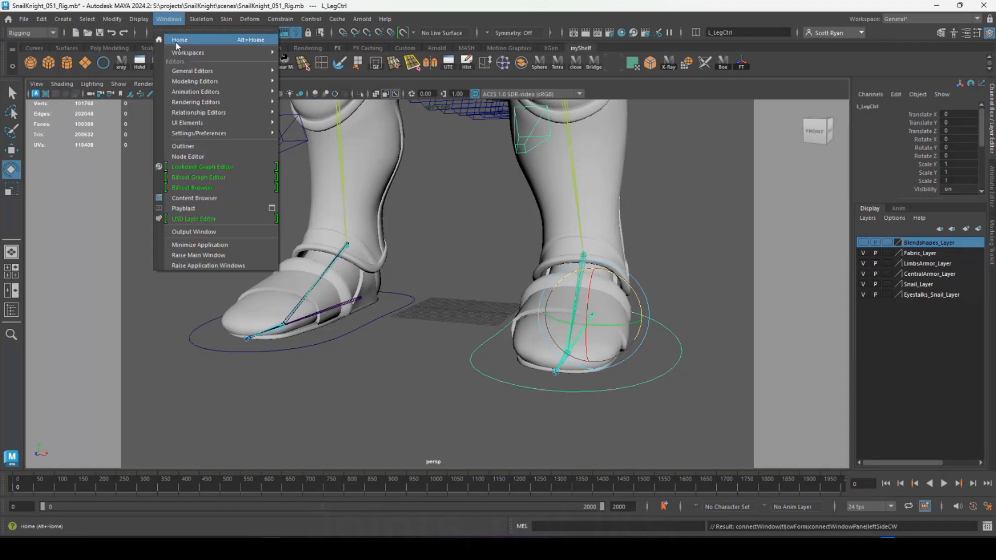
mouse_move(190, 74)
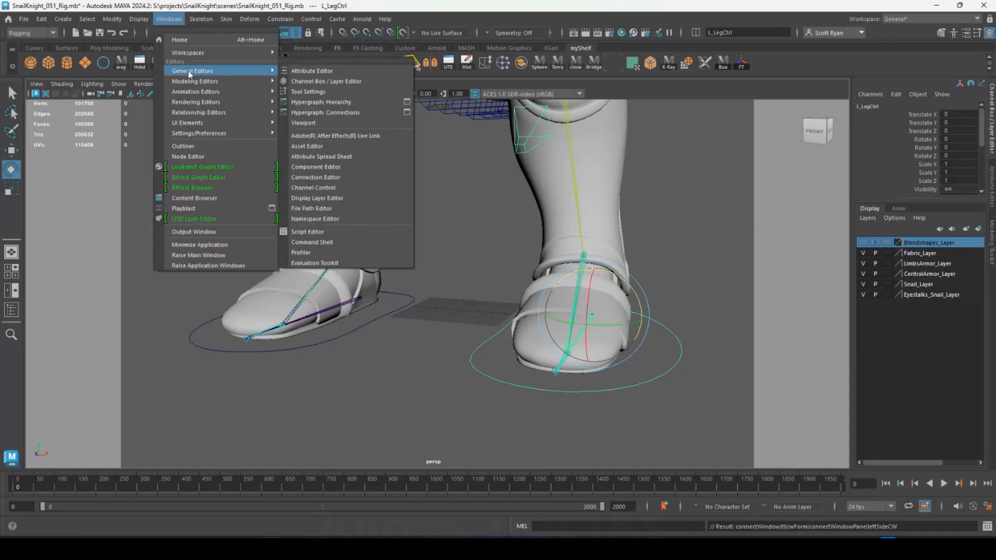
click(312, 177)
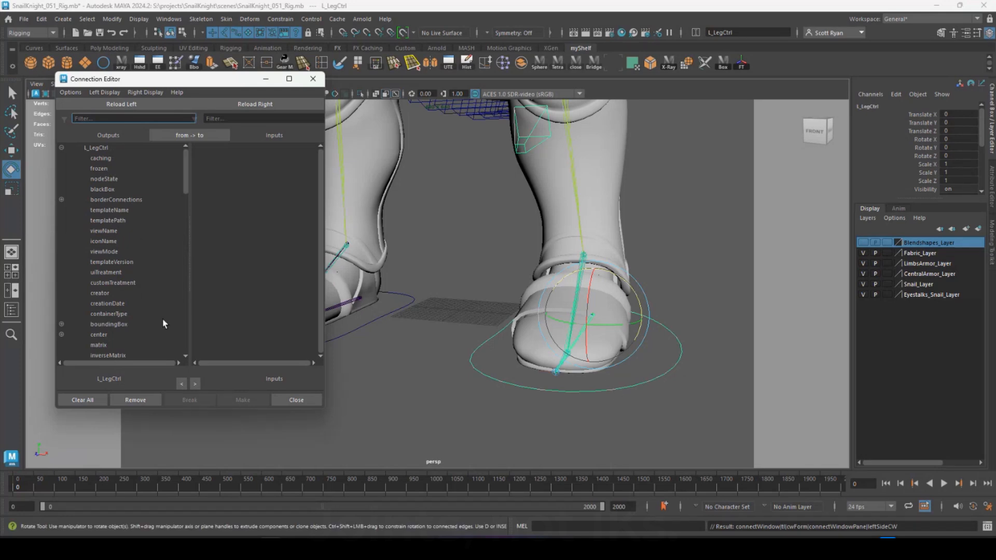
scroll(120, 281, down, 10)
scroll(120, 279, down, 10)
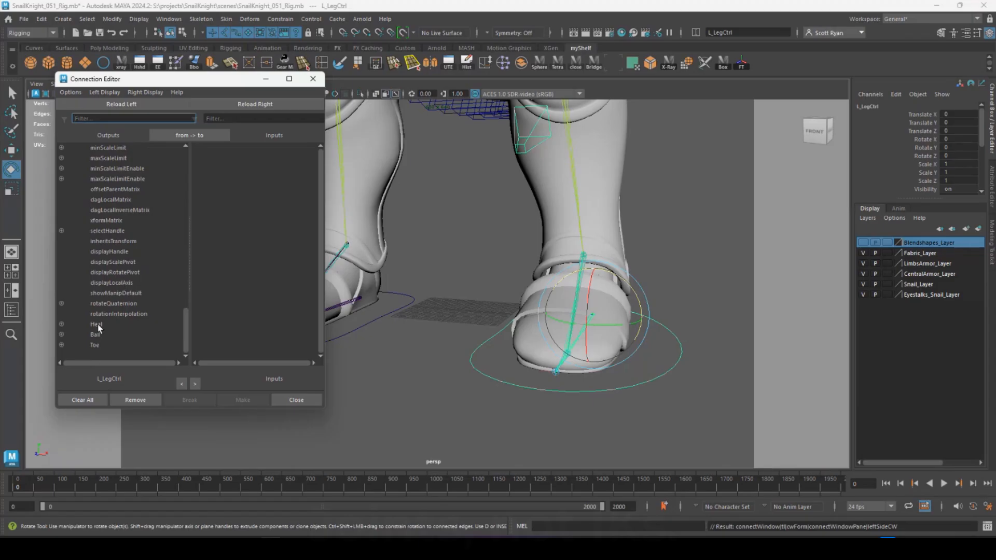
click(62, 324)
click(61, 324)
Load the L_RF_Heel joint as the connection target and connect L_LegCtrl's Heel attribute to its rotate
click(697, 305)
click(596, 312)
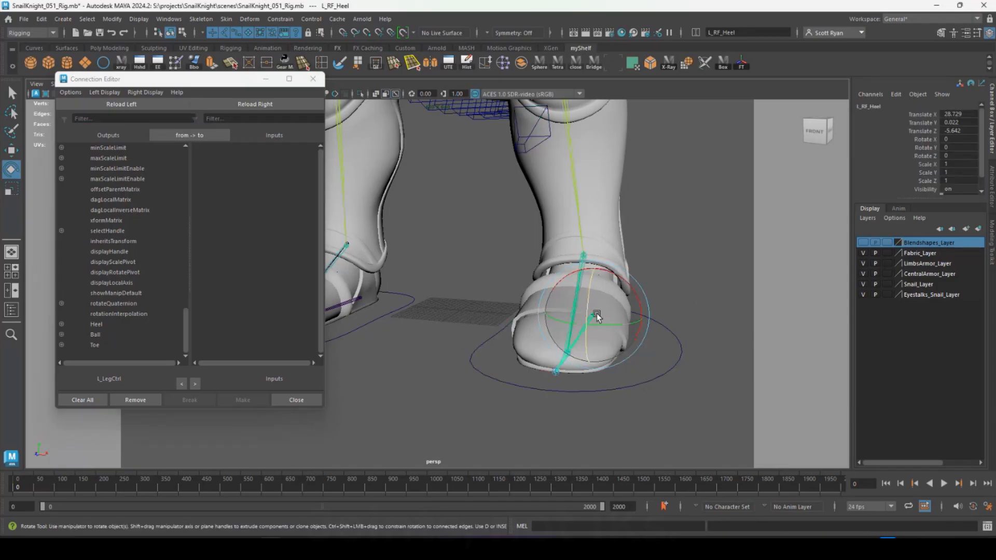
click(241, 102)
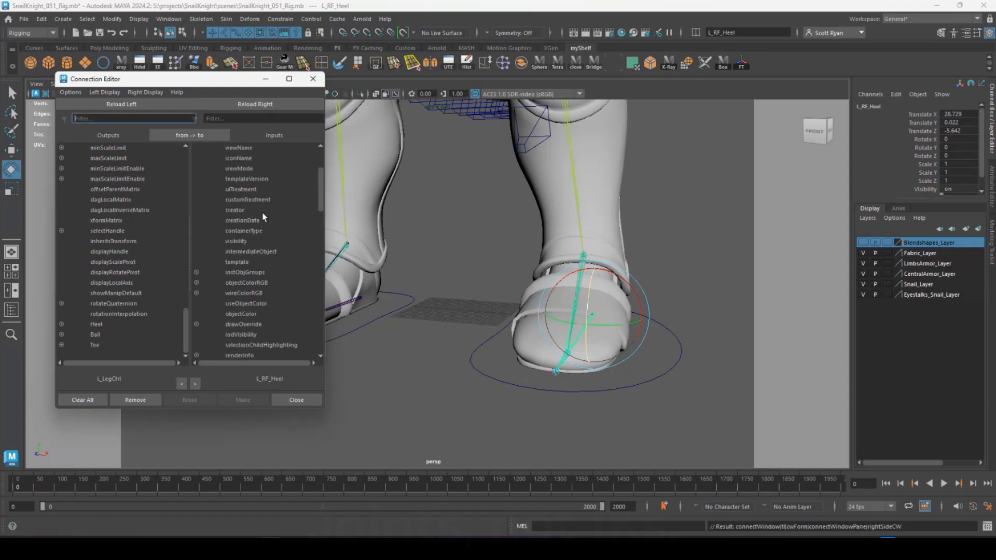
scroll(262, 212, down, 10)
scroll(257, 221, up, 10)
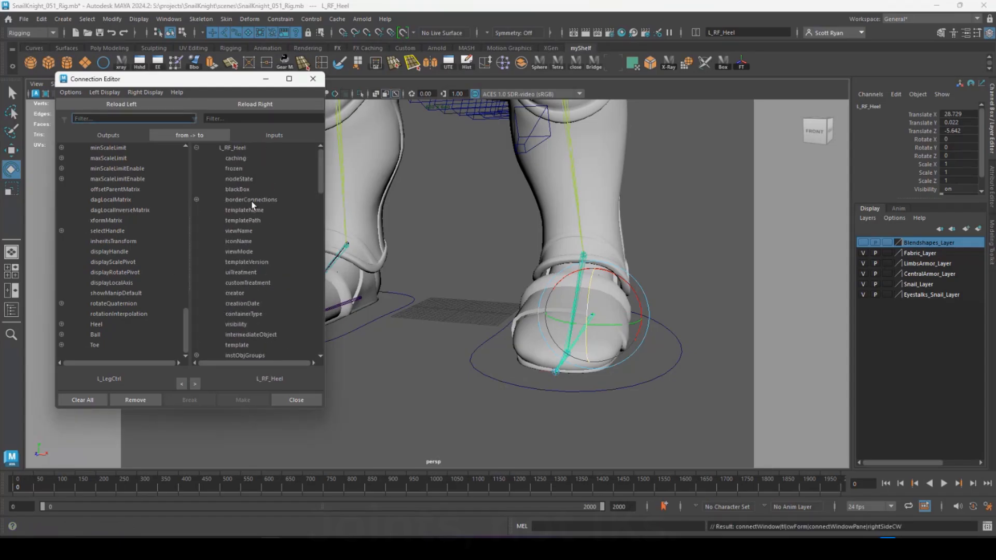
click(96, 325)
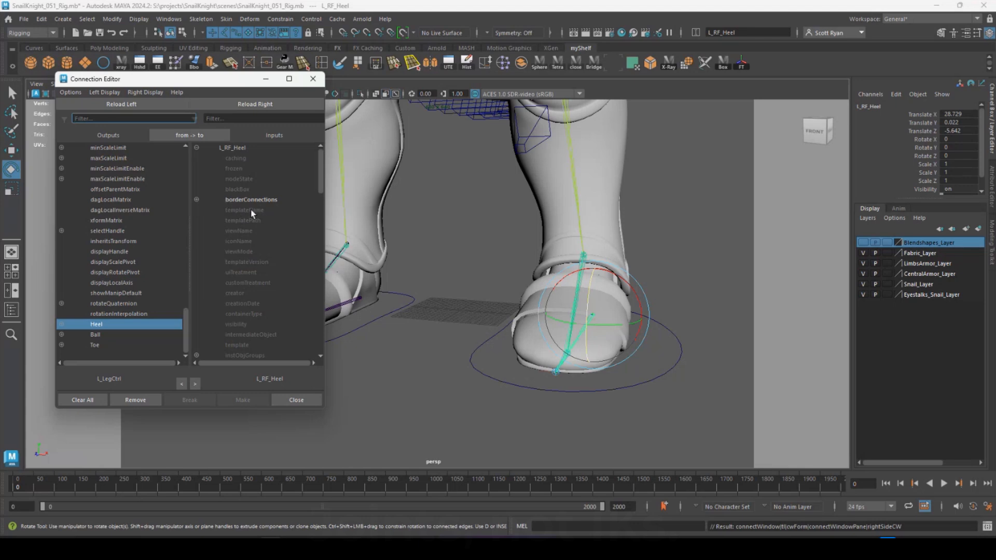
scroll(254, 229, down, 5)
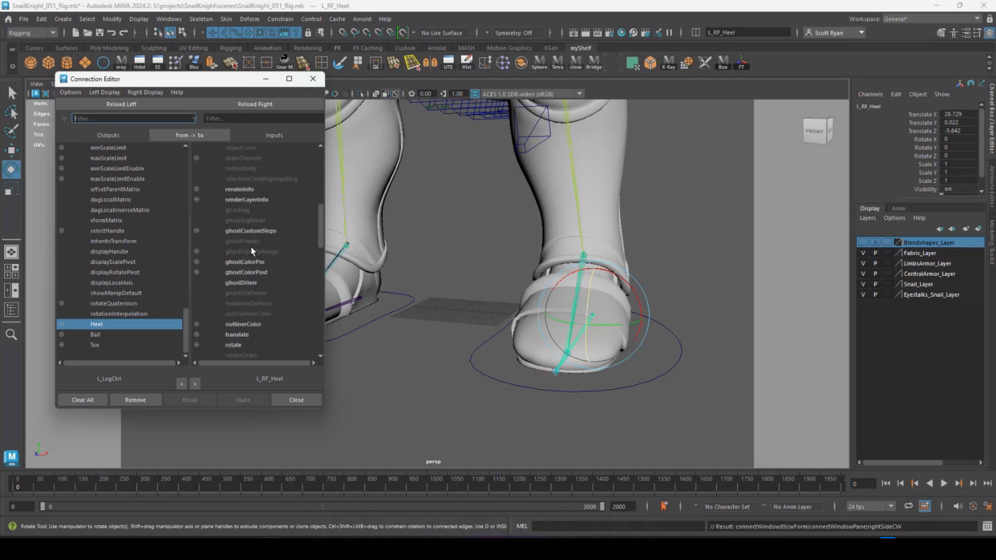
scroll(252, 252, down, 8)
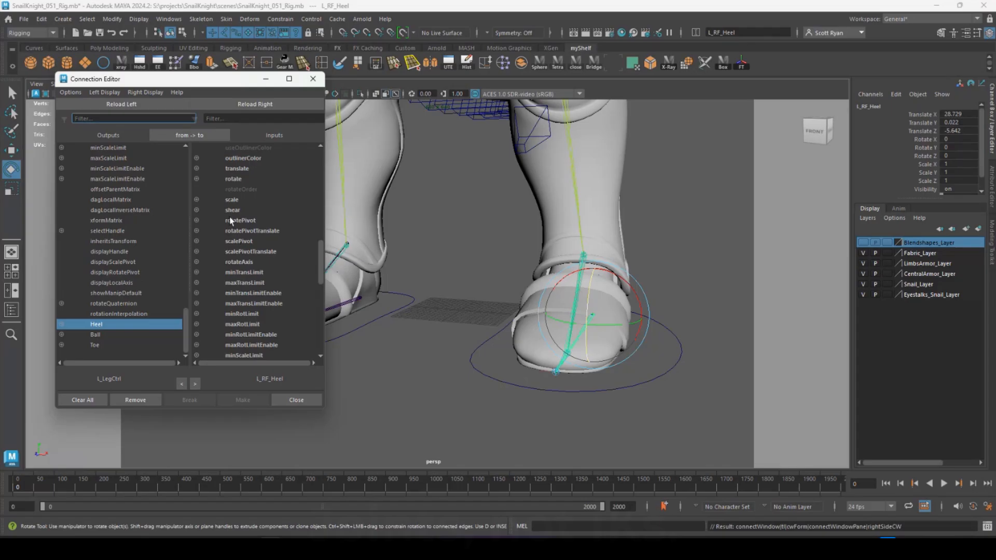
click(234, 179)
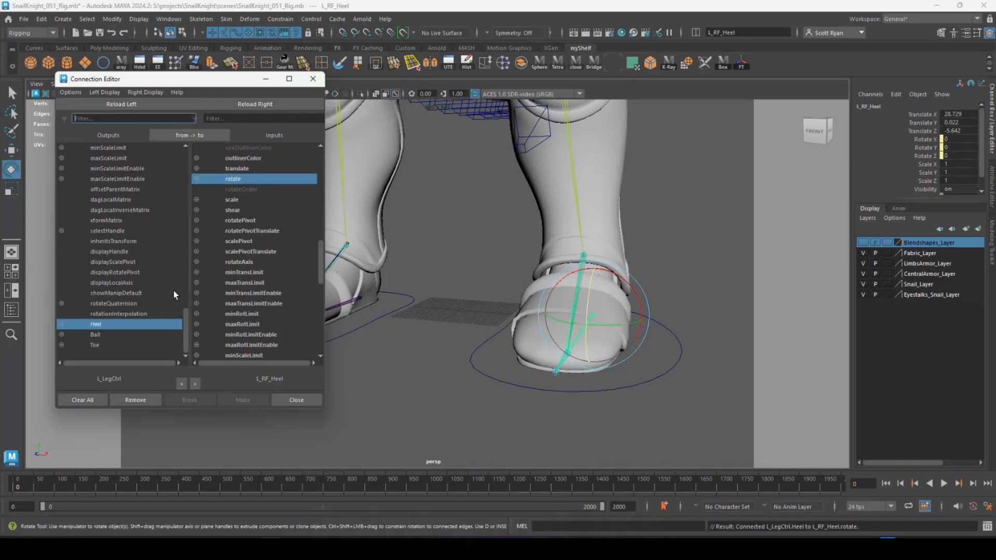
Load the L_RF_ToeBase joint as the target and connect L_LegCtrl's Ball attribute to its rotate
click(679, 379)
click(591, 318)
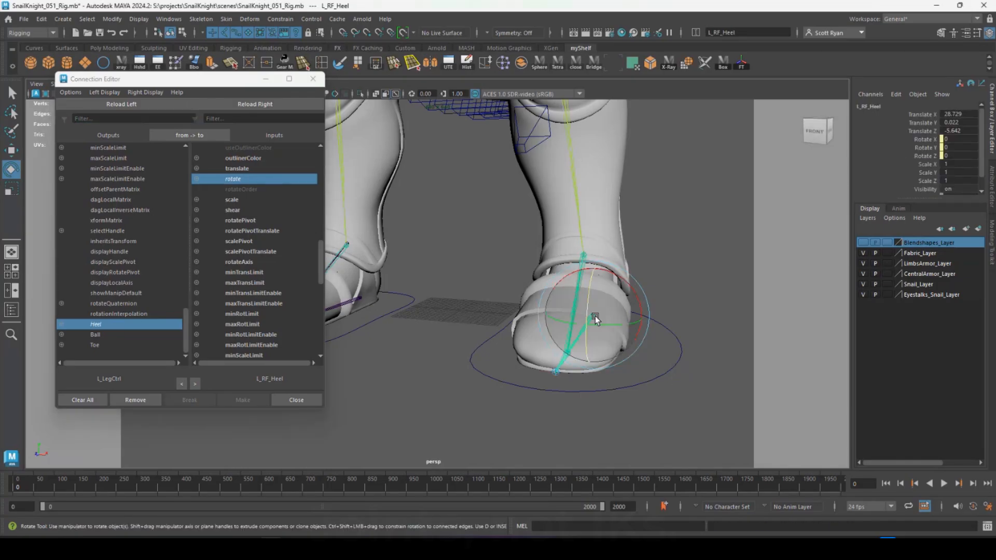
key(Down)
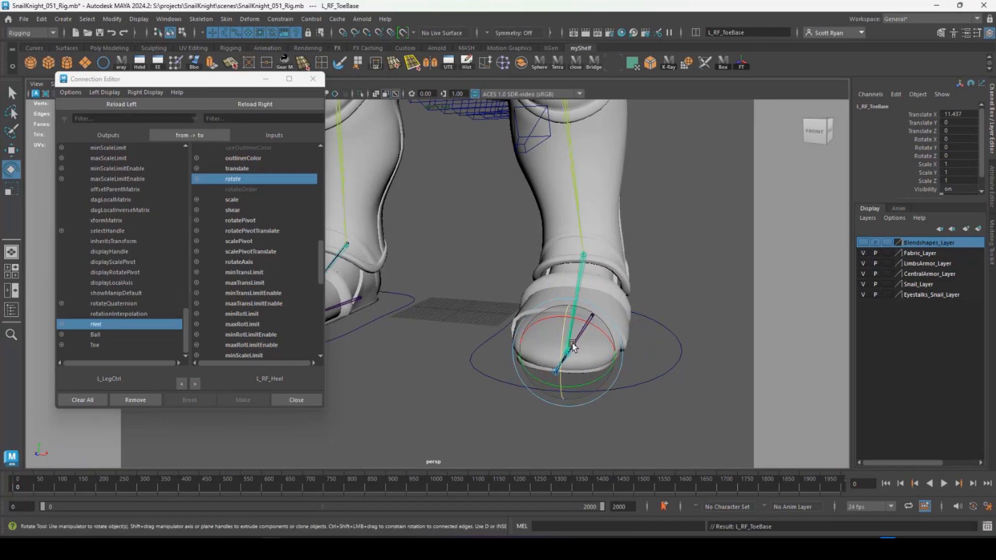
click(96, 336)
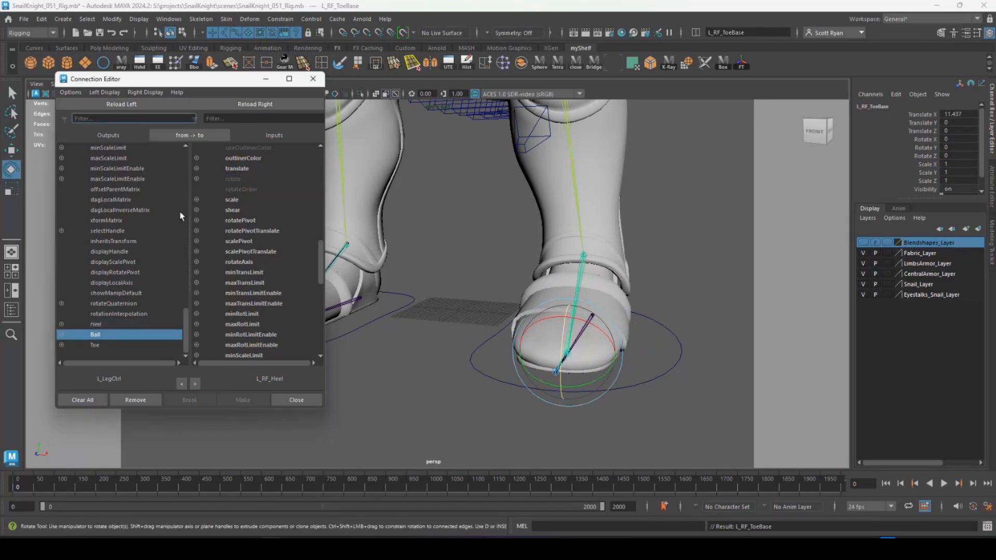
click(262, 104)
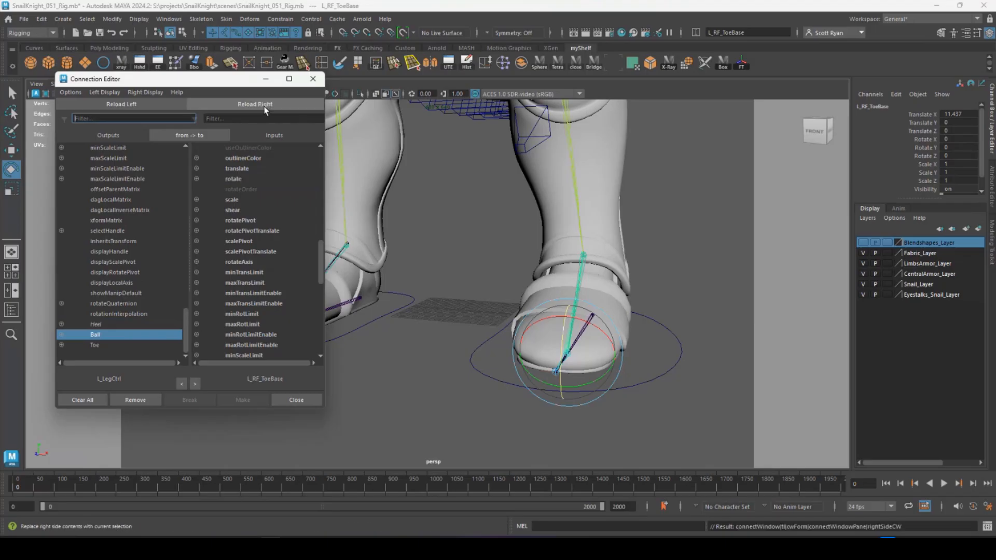
click(233, 179)
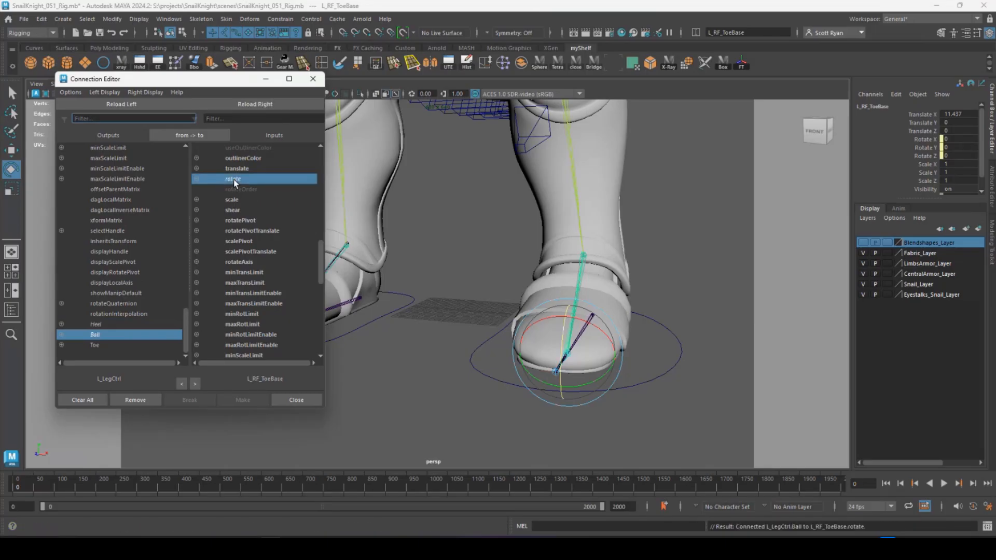
Load the L_RF_Toe joint as the target and connect L_LegCtrl's Toe attribute to its rotate
click(651, 247)
click(581, 299)
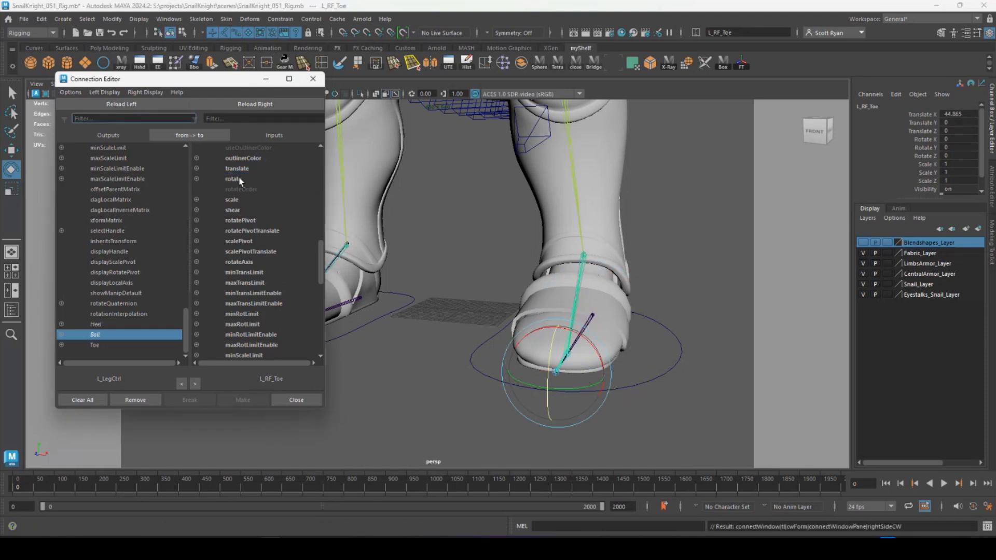
click(94, 346)
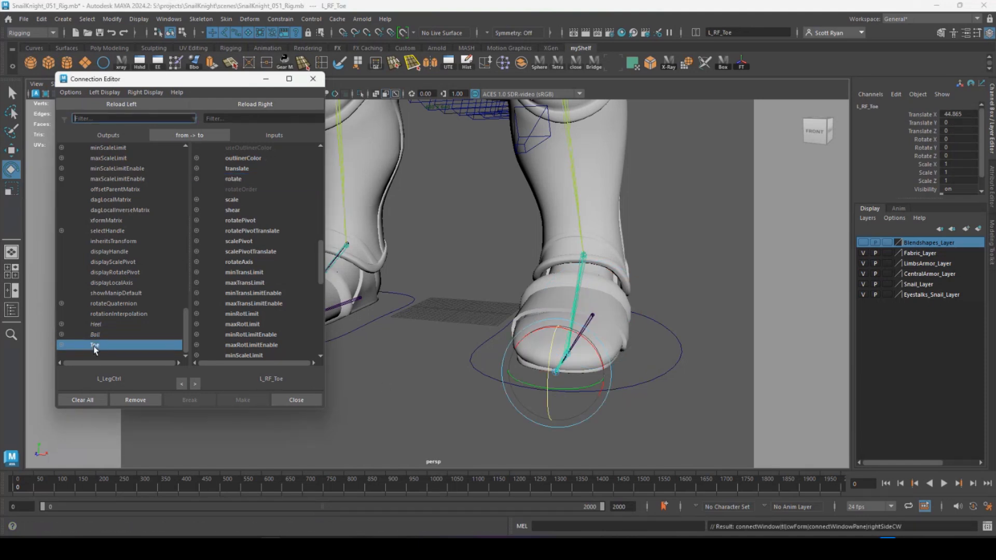
click(232, 183)
Test the heel connection by varying Heel Y and Heel Z on L_LegCtrl, undoing each change
click(659, 322)
scroll(929, 157, down, 3)
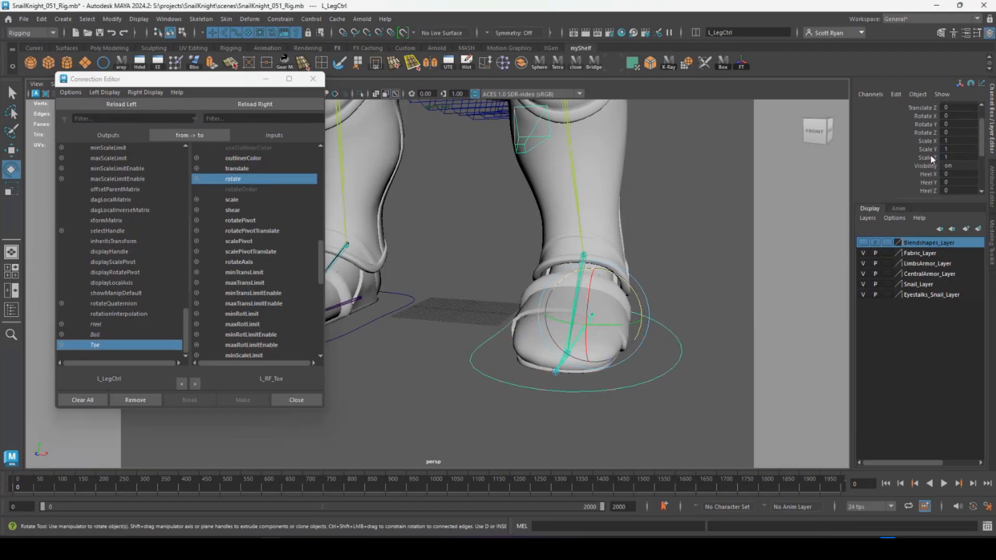
click(925, 135)
middle_drag(431, 270, 487, 270)
key(ctrl+z)
click(927, 144)
middle_drag(589, 302, 684, 274)
key(ctrl+z)
alt+drag(617, 336, 639, 347)
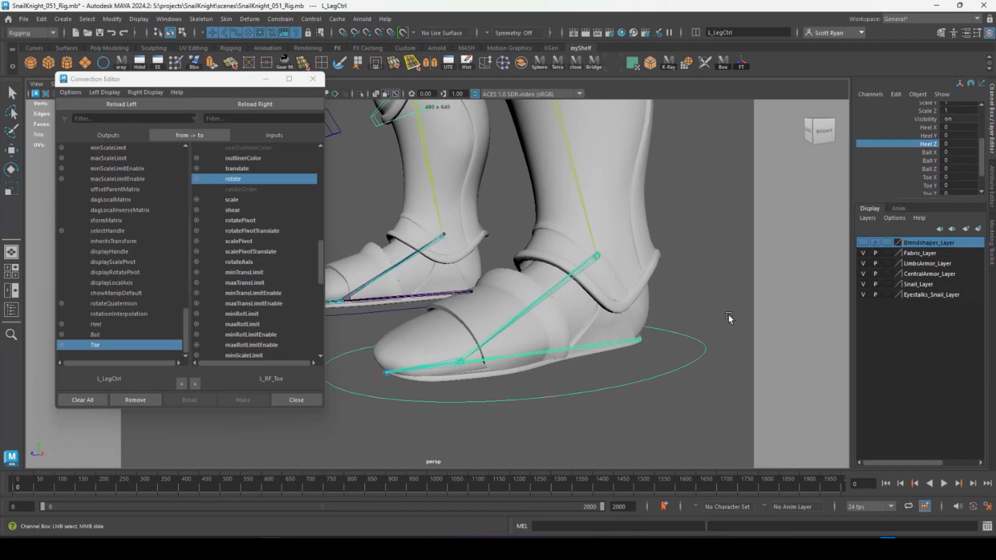
Test the ball and toe connections by varying Ball Z and Toe Z on L_LegCtrl, undoing each change
click(928, 169)
middle_drag(685, 245, 908, 243)
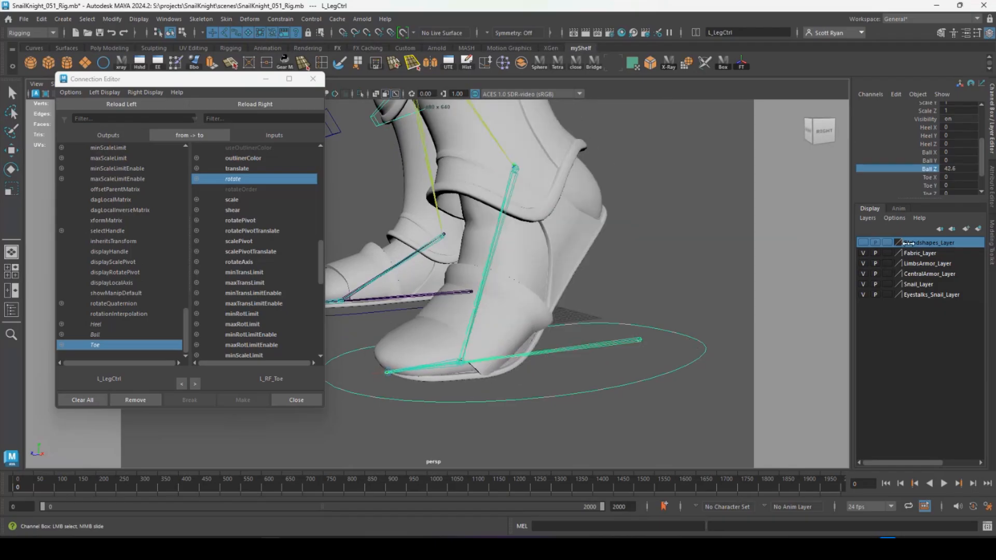
key(ctrl+z)
click(933, 194)
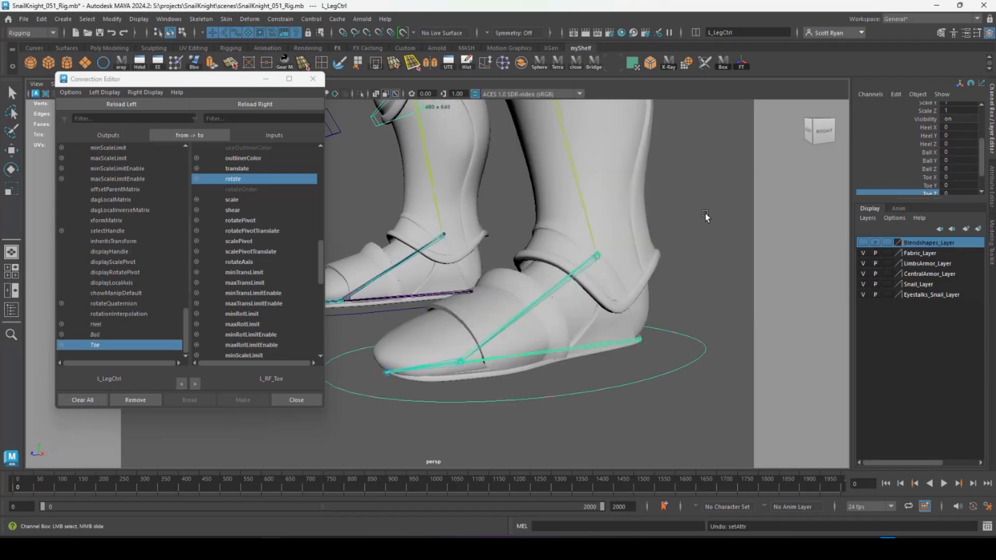
scroll(685, 236, down, 4)
scroll(683, 237, up, 3)
middle_drag(644, 249, 736, 218)
key(ctrl+z)
Select R_LegCtrl at the other foot and load it as the source in the Connection Editor
scroll(480, 245, down, 3)
alt+drag(476, 246, 575, 254)
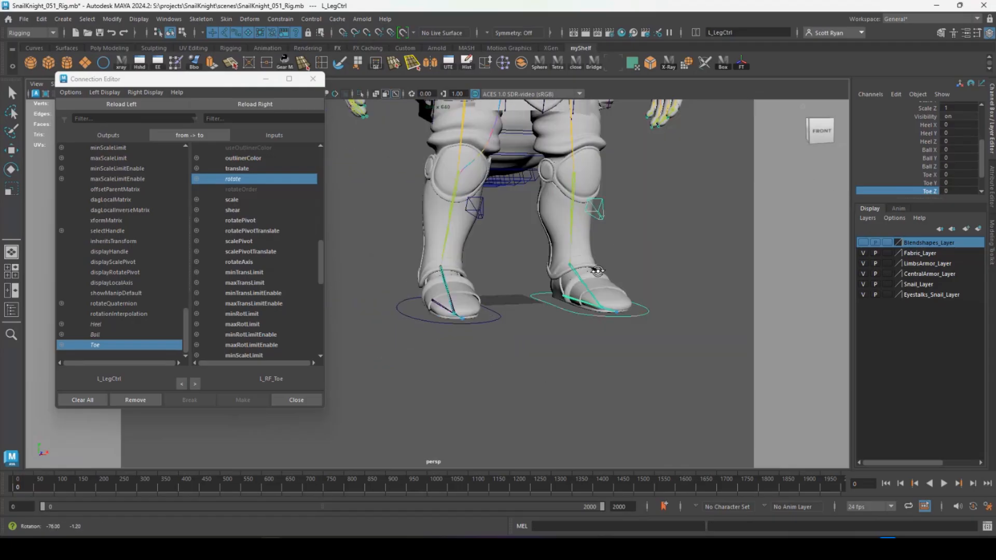
alt+right_drag(487, 311, 560, 342)
alt+drag(560, 342, 446, 332)
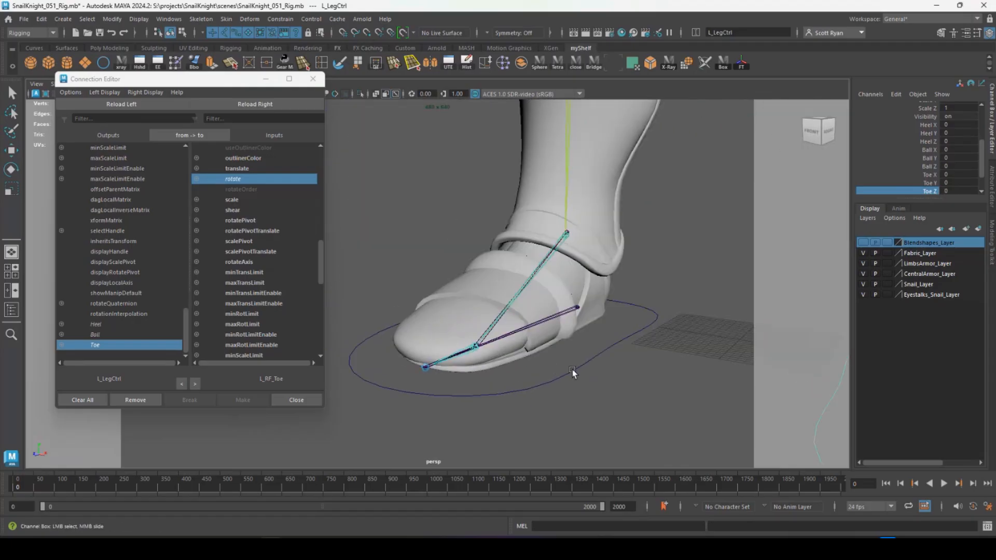
click(574, 373)
key(e)
click(123, 104)
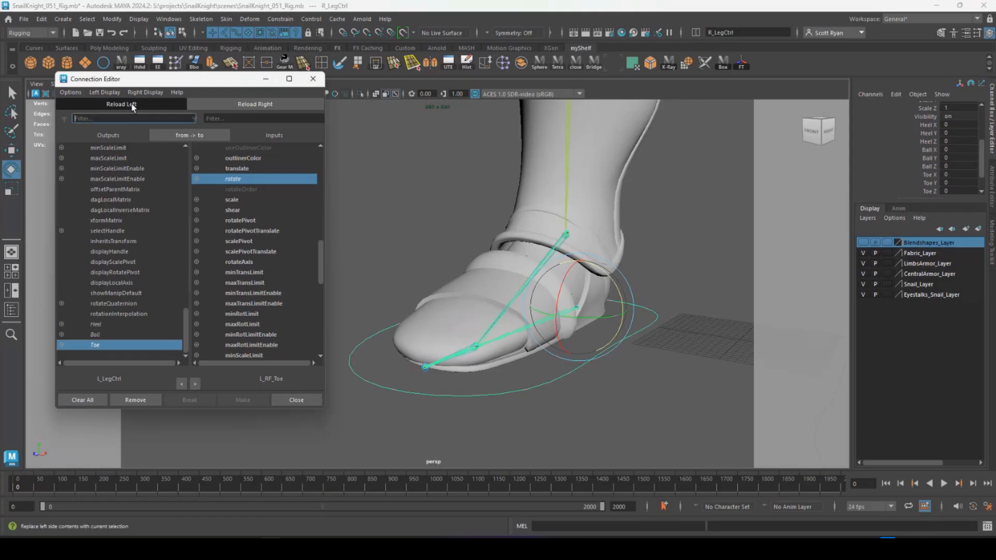
Load the R_RF_Heel joint as the target and connect R_LegCtrl's Heel attribute to its rotate
click(662, 269)
click(572, 308)
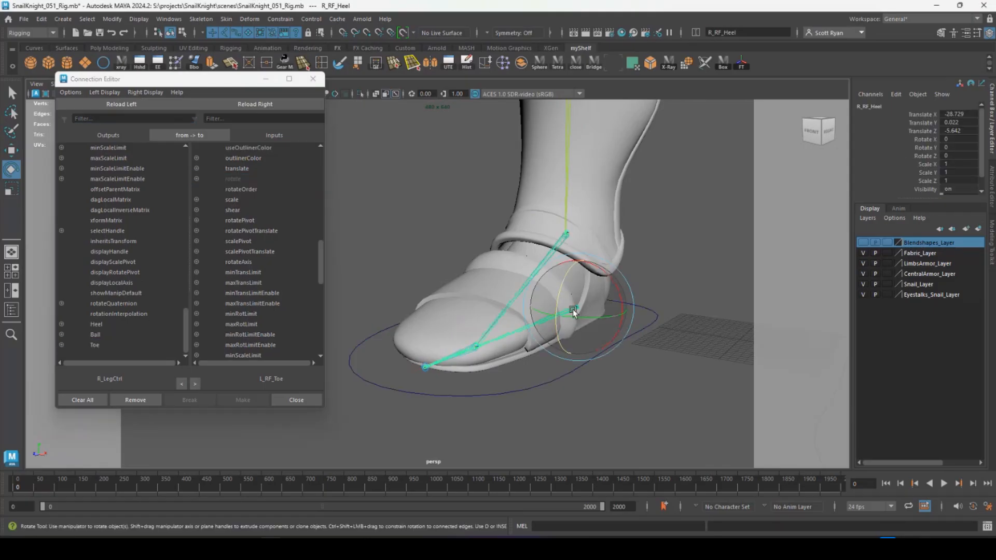
click(238, 104)
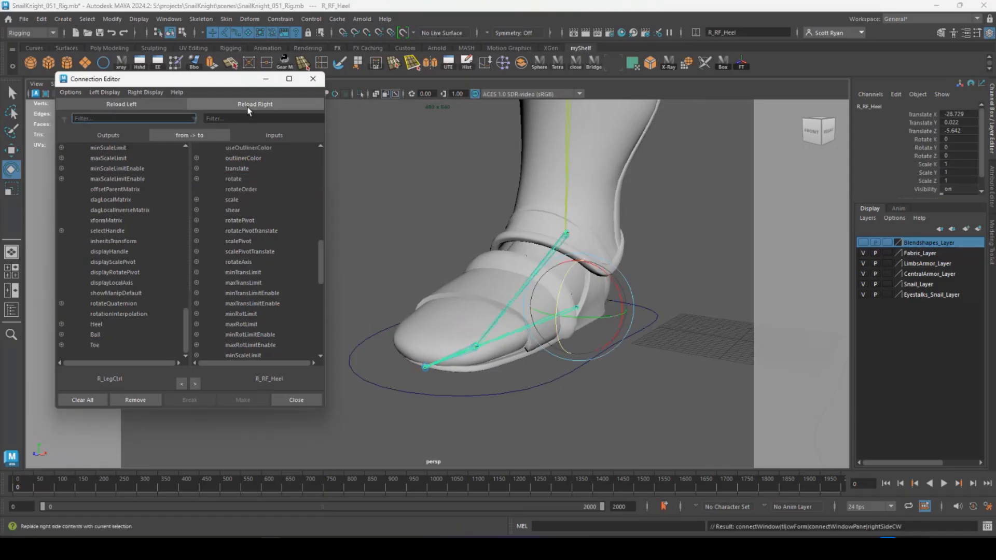
click(93, 325)
click(233, 179)
Load the R_RF_ToeBase joint as the target and connect R_LegCtrl's Ball attribute to its rotate
click(530, 355)
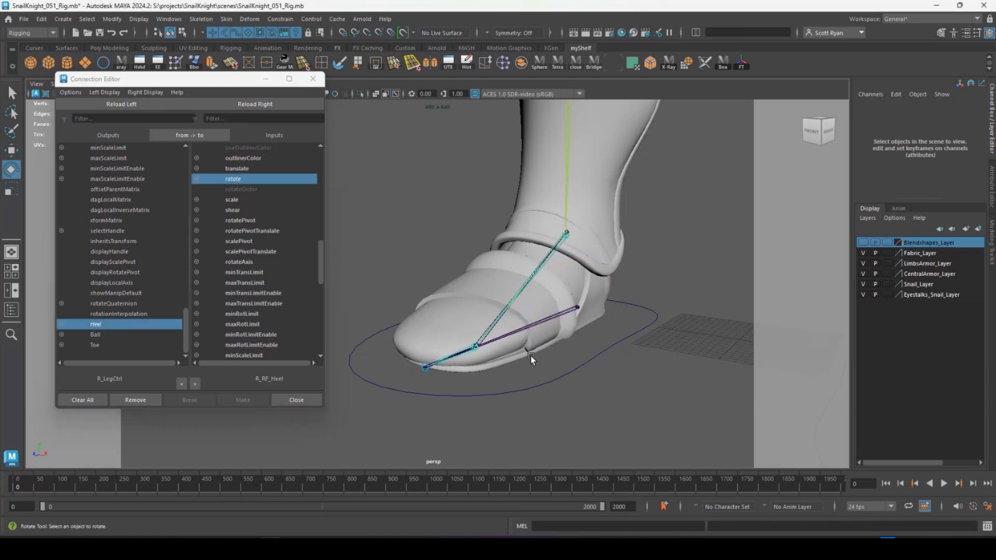
click(505, 330)
click(505, 329)
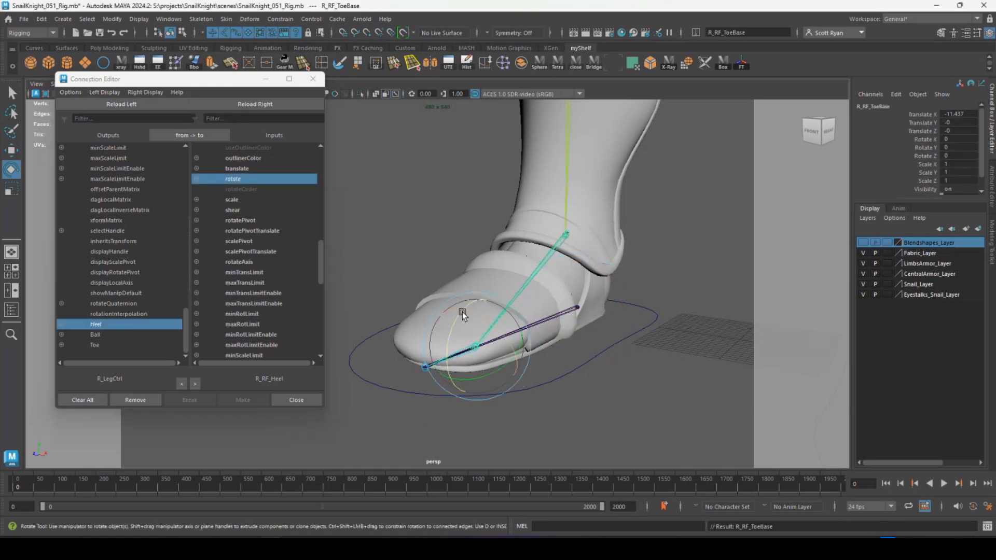
click(258, 100)
click(95, 334)
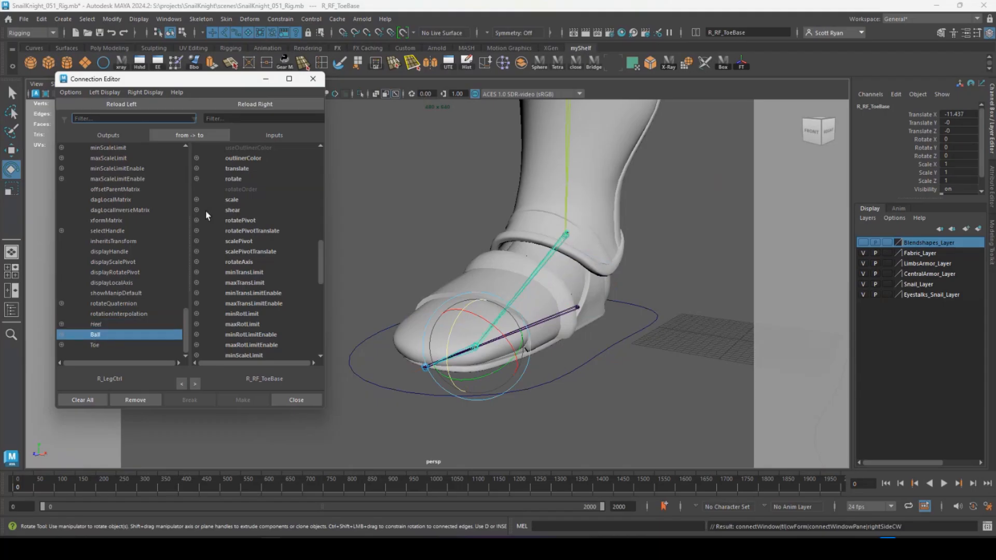
click(236, 189)
click(235, 179)
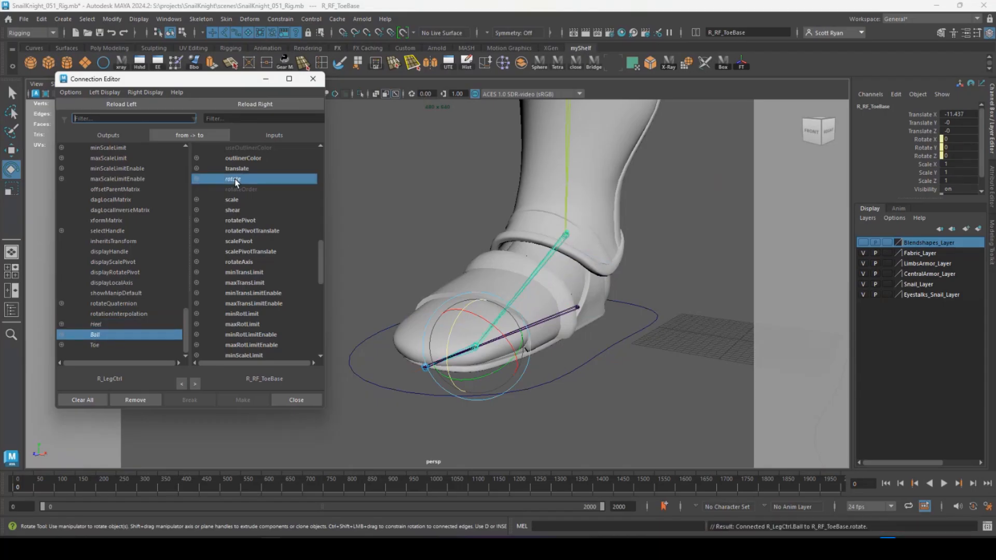
Load the R_RF_Toe joint as the target, connect R_LegCtrl's Toe attribute to its rotate, and close the Connection Editor
click(574, 306)
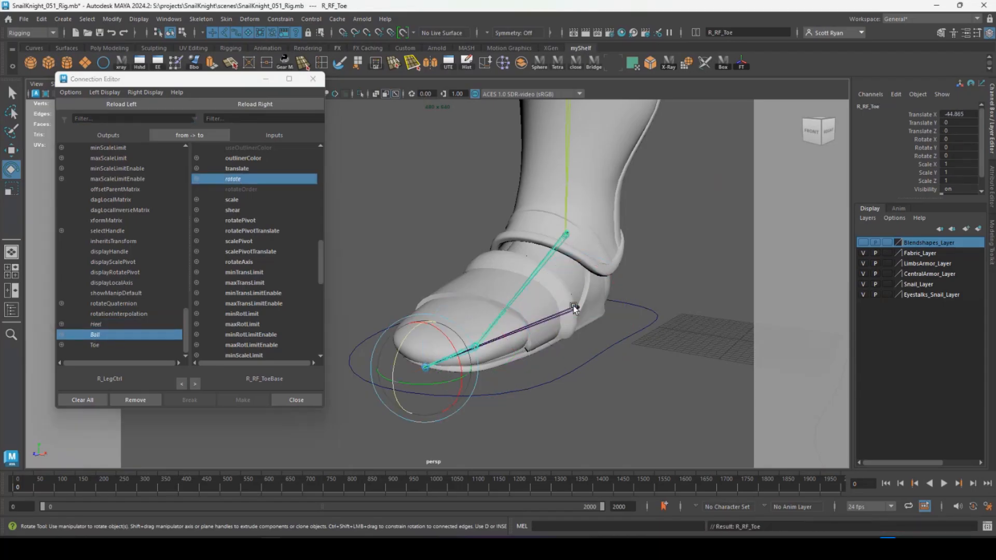
click(218, 104)
click(94, 344)
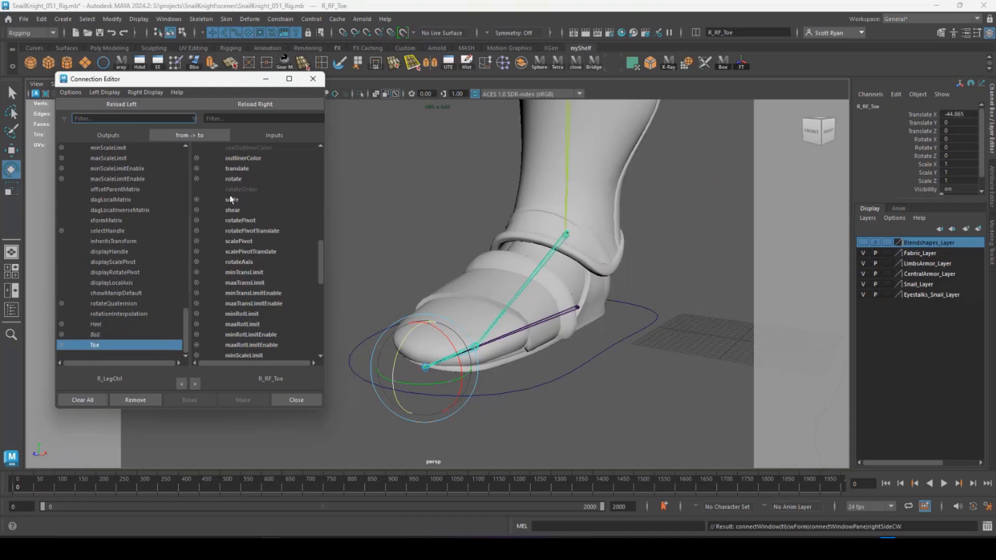
click(233, 179)
click(318, 82)
Test R_LegCtrl's foot connections by varying its Toe Z, Ball Z and Heel Z attributes, undoing each change
click(415, 171)
alt+right_drag(594, 243, 498, 269)
alt+middle_drag(497, 269, 456, 269)
click(418, 312)
key(r)
scroll(893, 173, down, 5)
click(929, 171)
middle_drag(669, 171, 648, 207)
key(ctrl+z)
click(928, 146)
key(ctrl+z)
click(928, 120)
key(ctrl+z)
Create a NURBS circle at the origin and scale it uniformly to about 92.4 so it surrounds both feet
alt+drag(638, 211, 656, 212)
alt+middle_drag(623, 208, 612, 270)
alt+right_drag(612, 269, 356, 274)
alt+drag(356, 273, 374, 273)
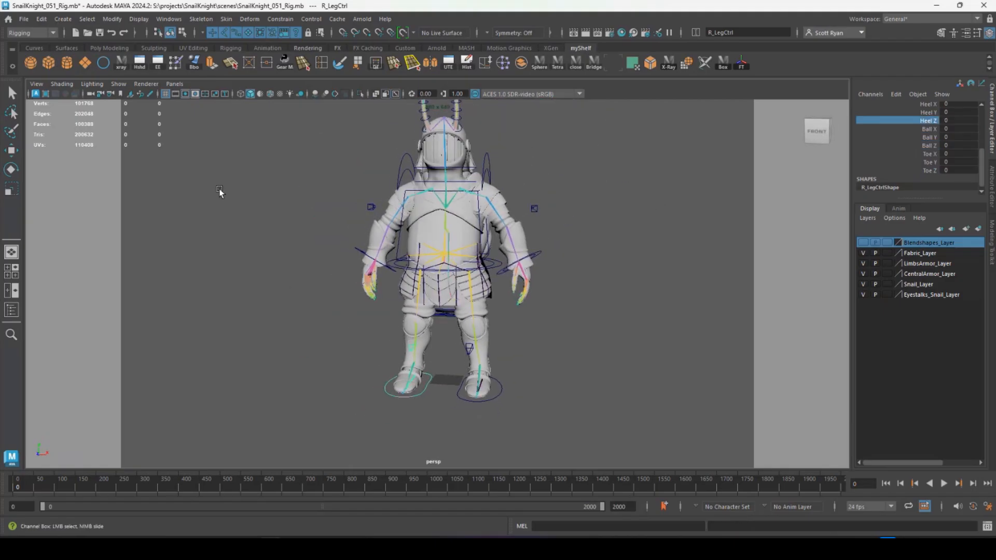
click(104, 64)
key(r)
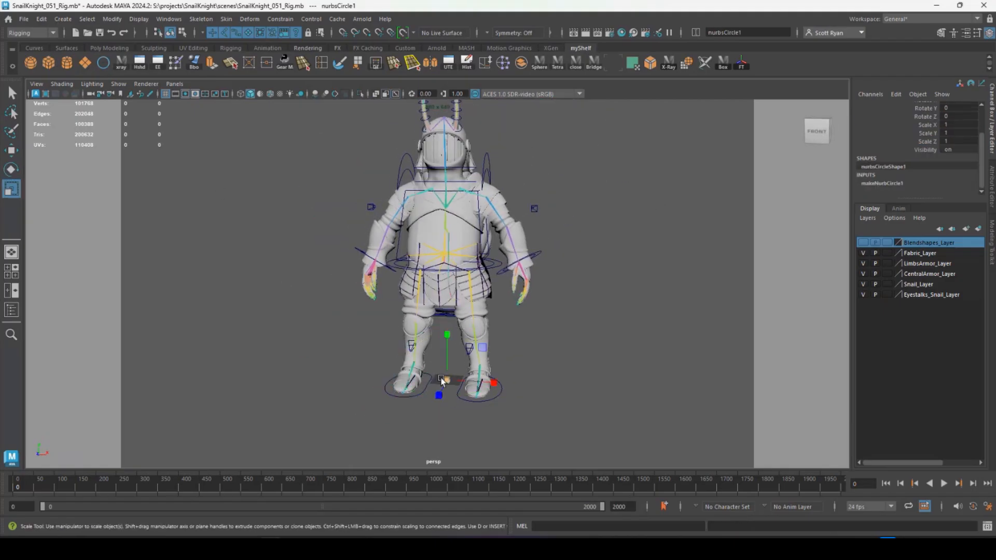
drag(447, 380, 568, 325)
Freeze the large circle's transformations and delete its construction history
scroll(568, 326, up, 3)
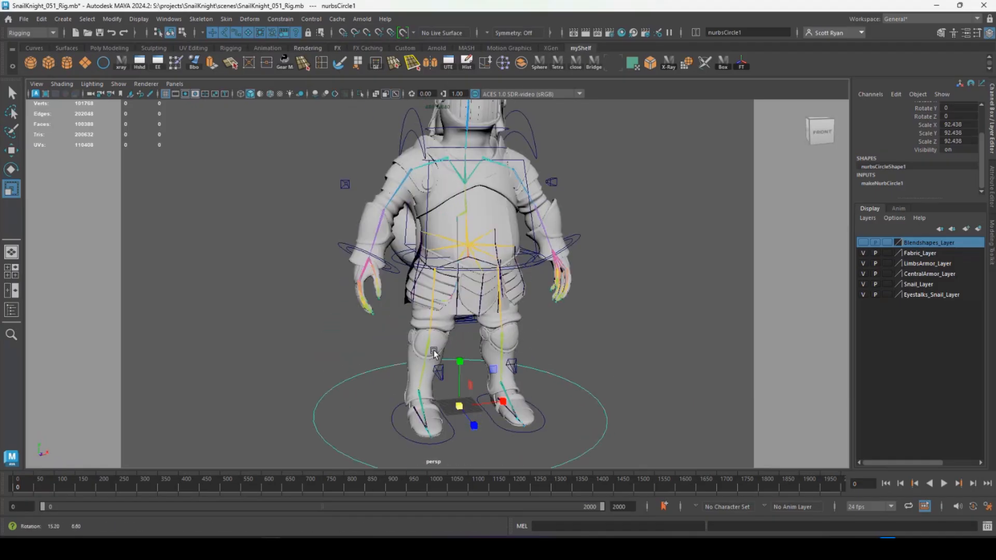
alt+drag(462, 325, 409, 336)
alt+middle_drag(409, 336, 363, 301)
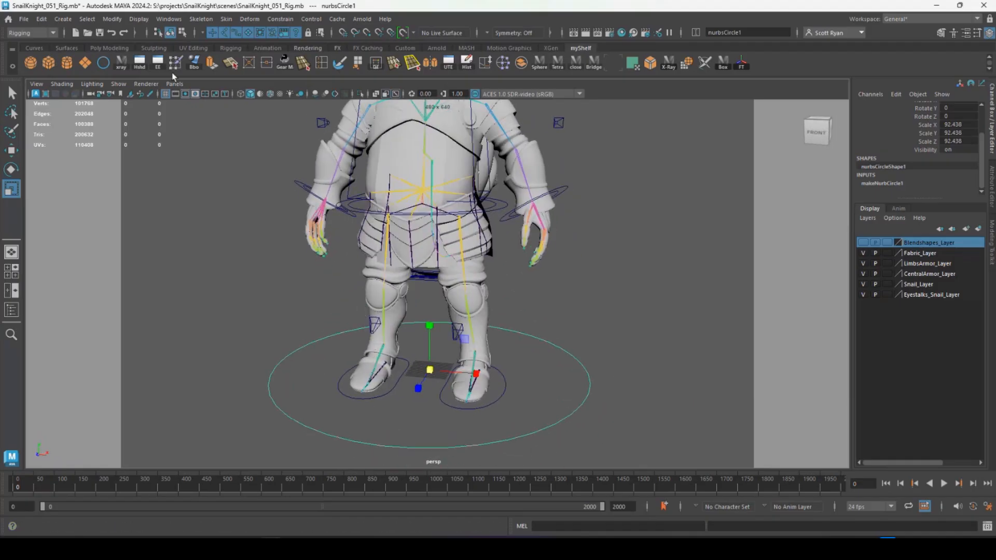
click(110, 18)
click(129, 71)
click(42, 19)
mouse_move(85, 144)
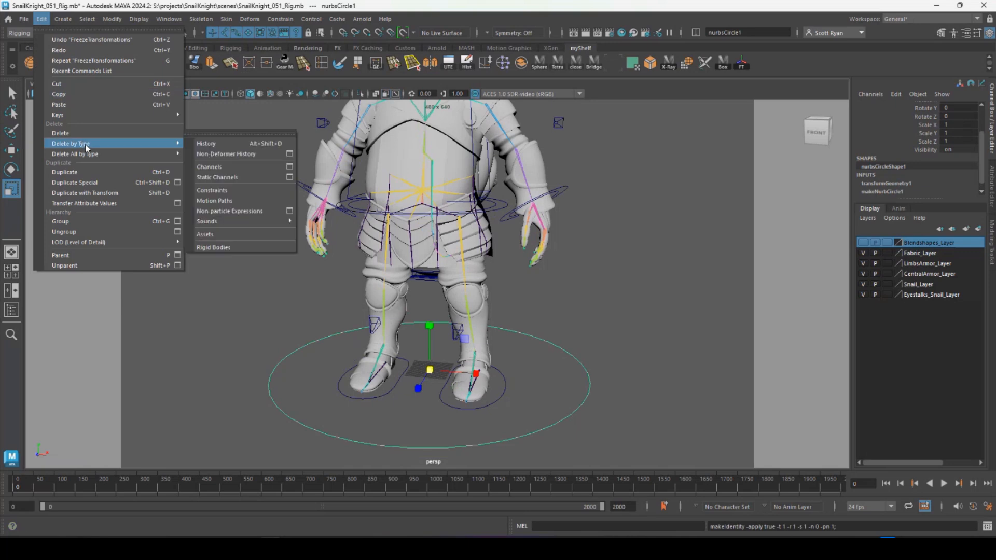
click(218, 143)
Rename the large circle as MainCtrl
scroll(903, 109, up, 2)
double_click(871, 105)
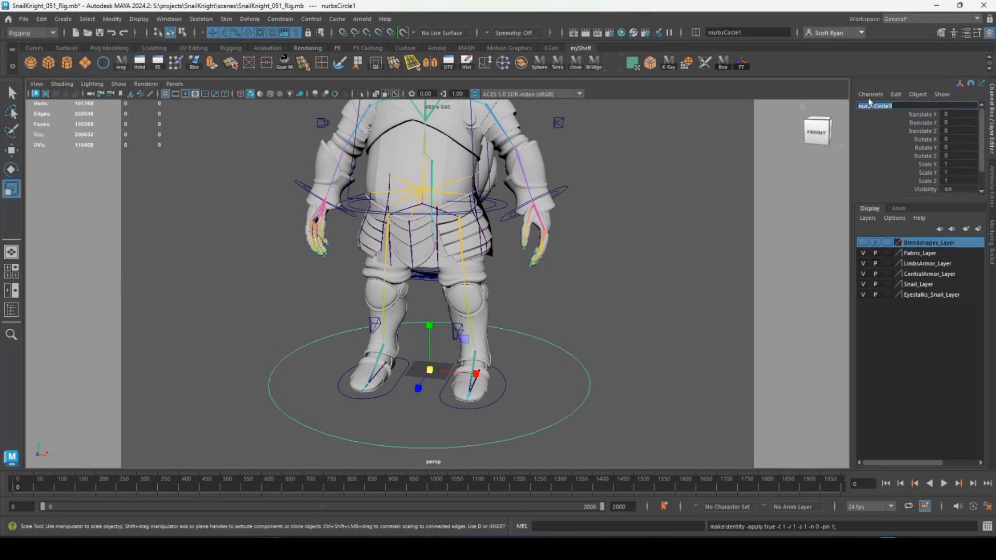
text(MainCtrl)
key(Return)
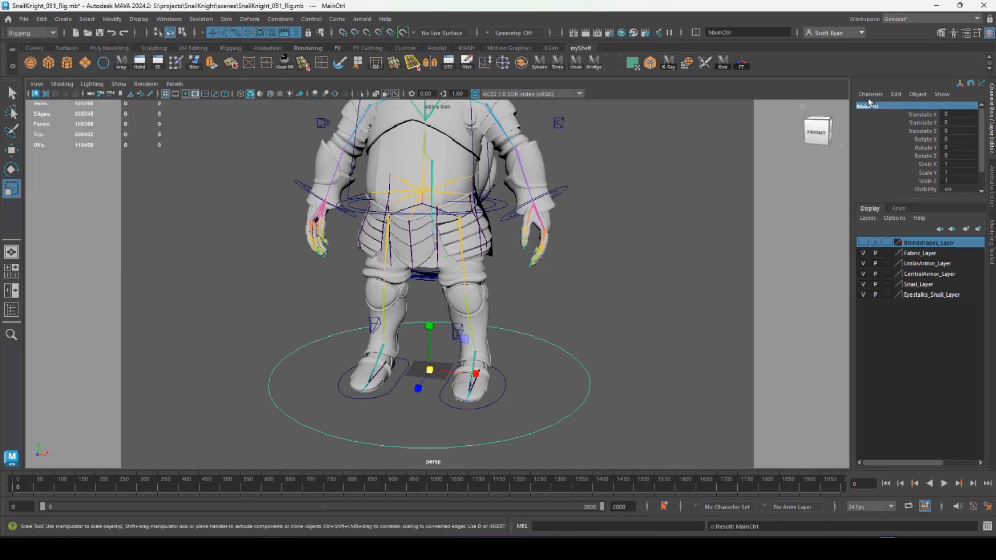
Check which waist control drives the whole upper body by selecting TorsoCtrl and RootCtrl
click(500, 203)
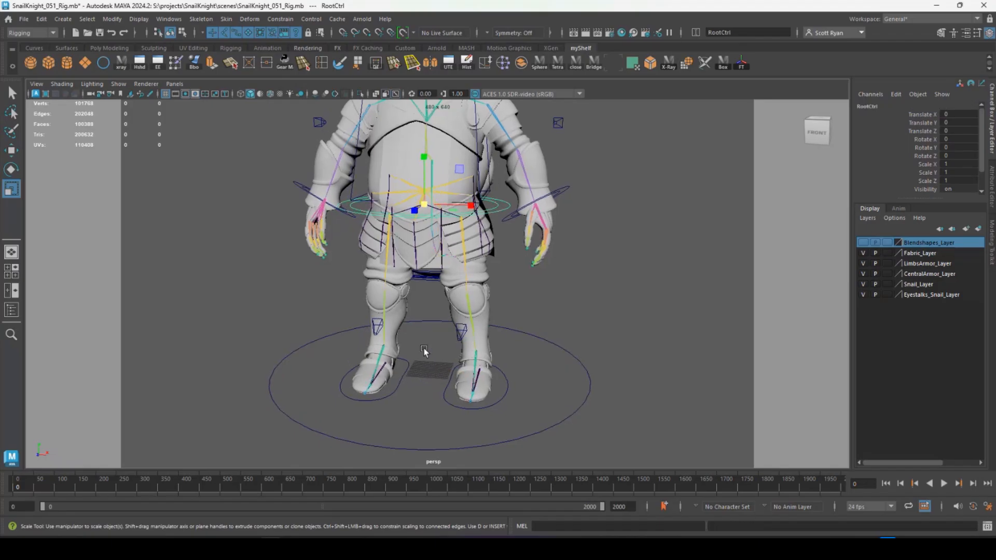
click(404, 370)
click(505, 375)
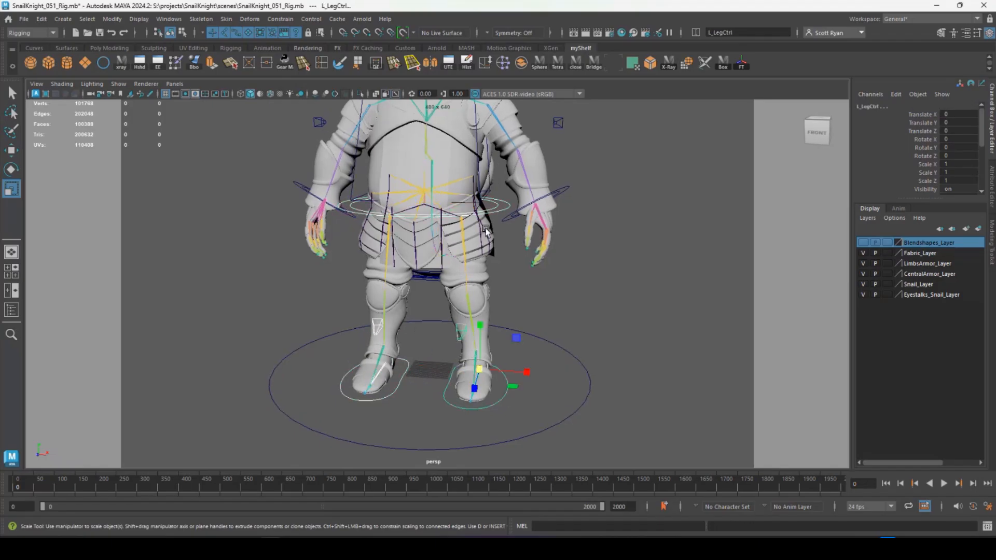
alt+right_drag(485, 228, 499, 289)
click(478, 248)
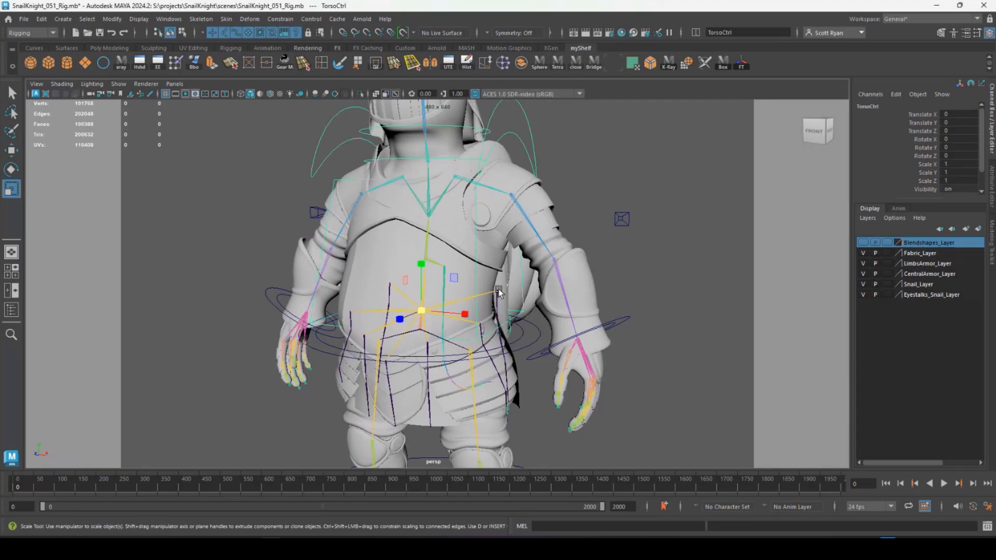
click(535, 327)
click(534, 327)
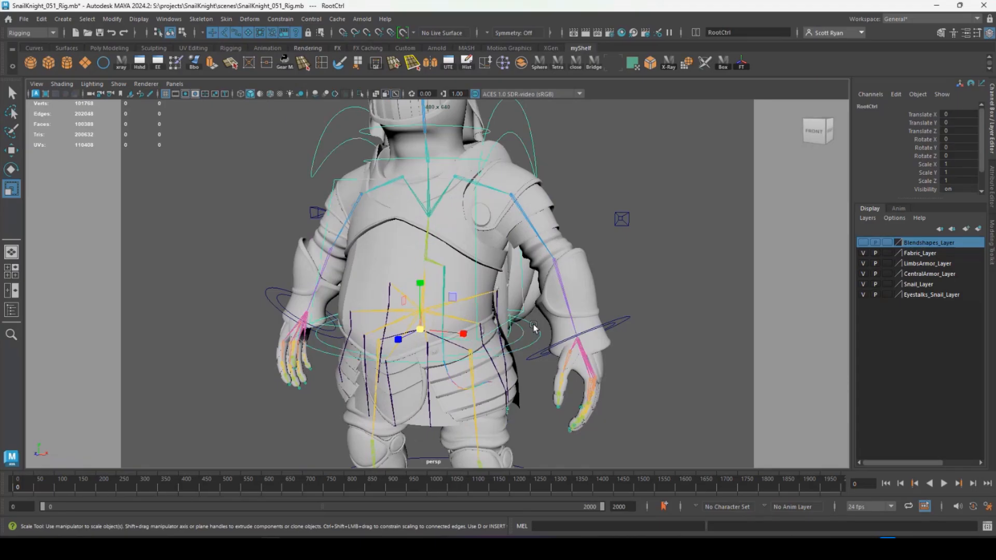
Select RootCtrl together with both leg controls and parent them under MainCtrl
alt+right_drag(533, 326, 436, 350)
alt+middle_drag(436, 350, 429, 302)
alt+drag(429, 302, 446, 276)
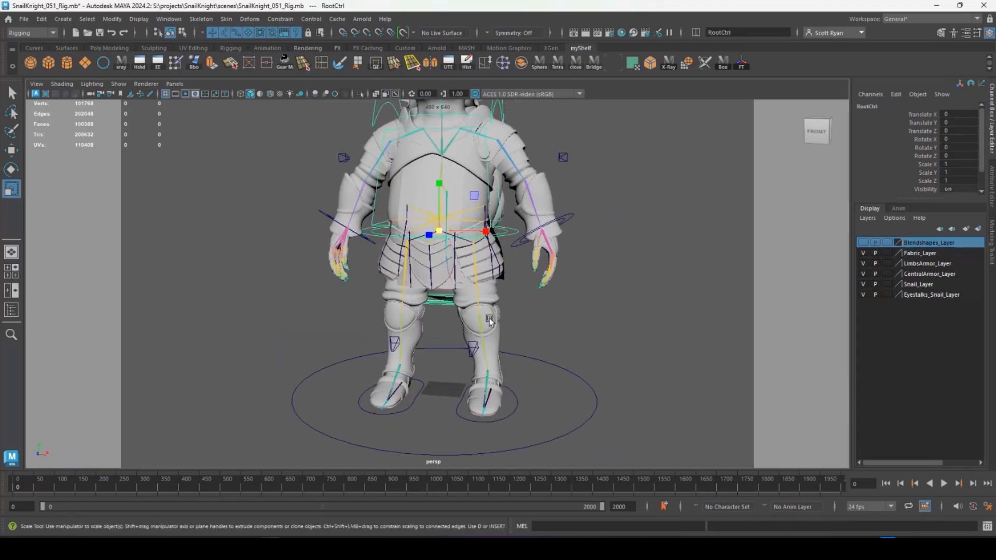
shift+click(466, 396)
shift+click(416, 401)
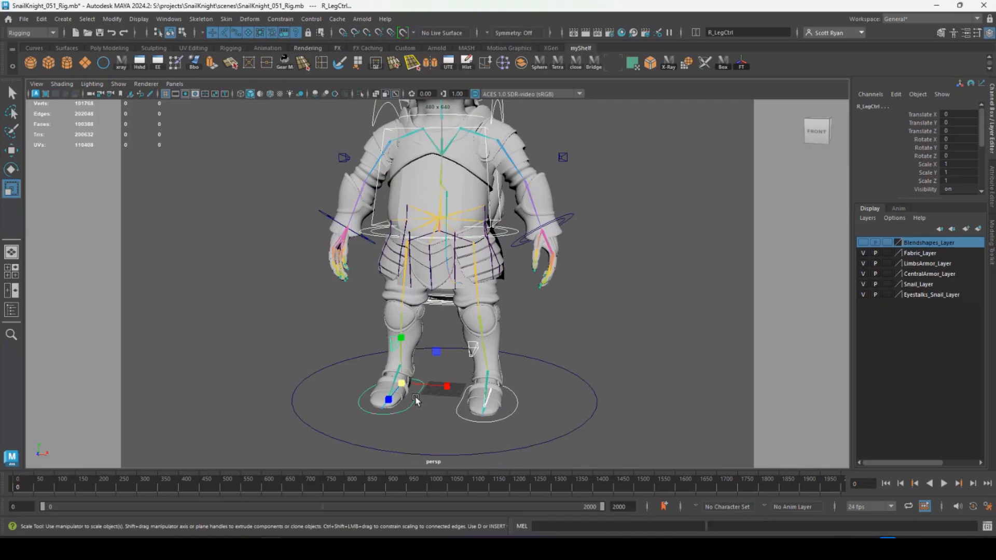
click(542, 359)
key(ctrl+z)
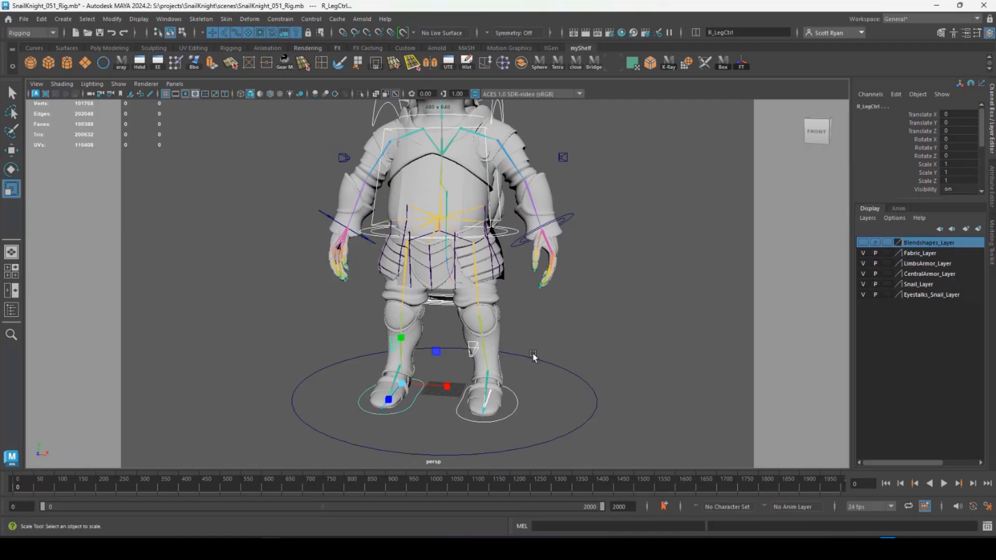
click(525, 345)
click(521, 356)
Select the parent groups of both arm controls, L_ArmCtrlGrp and R_ArmCtrlGrp, and parent them under MainCtrl
alt+drag(474, 344, 596, 239)
click(594, 234)
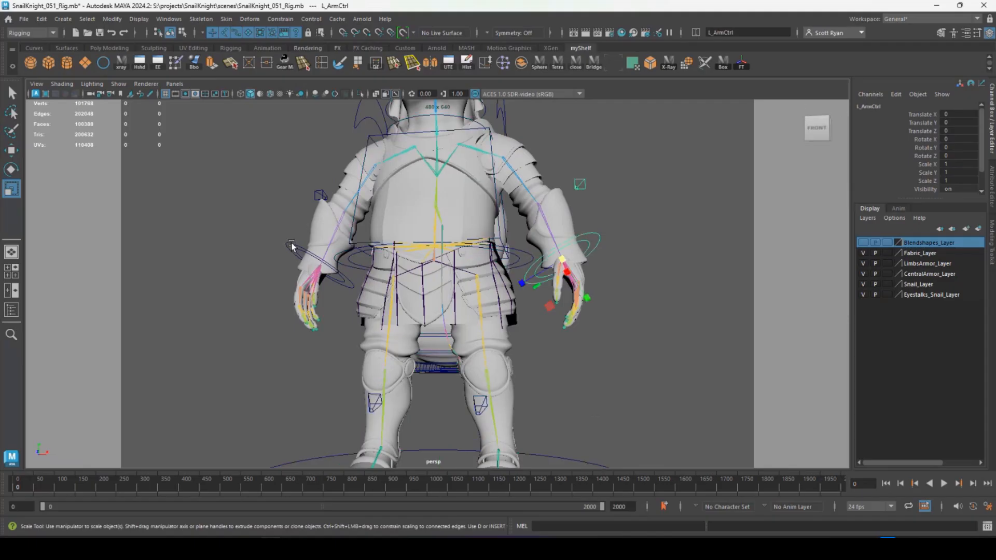
click(293, 262)
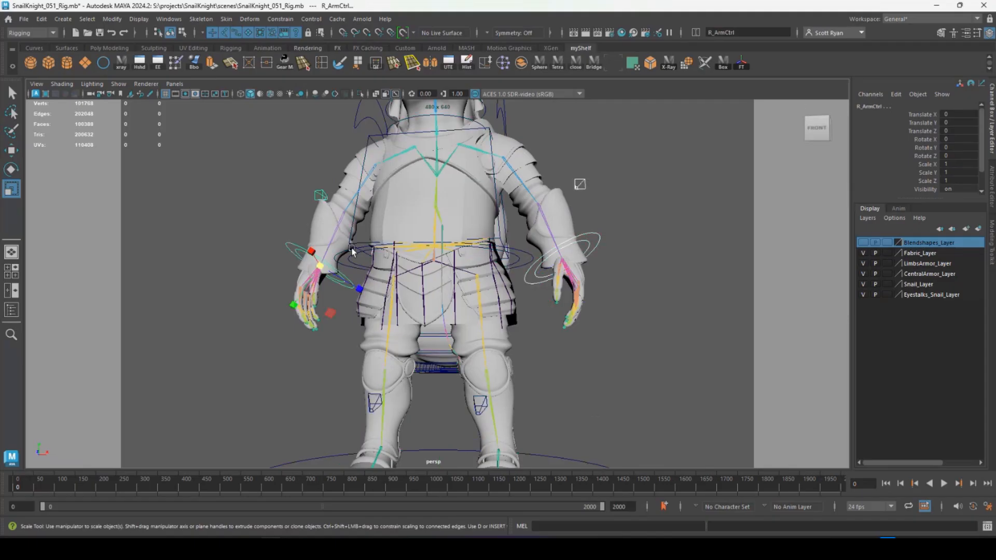
key(Up)
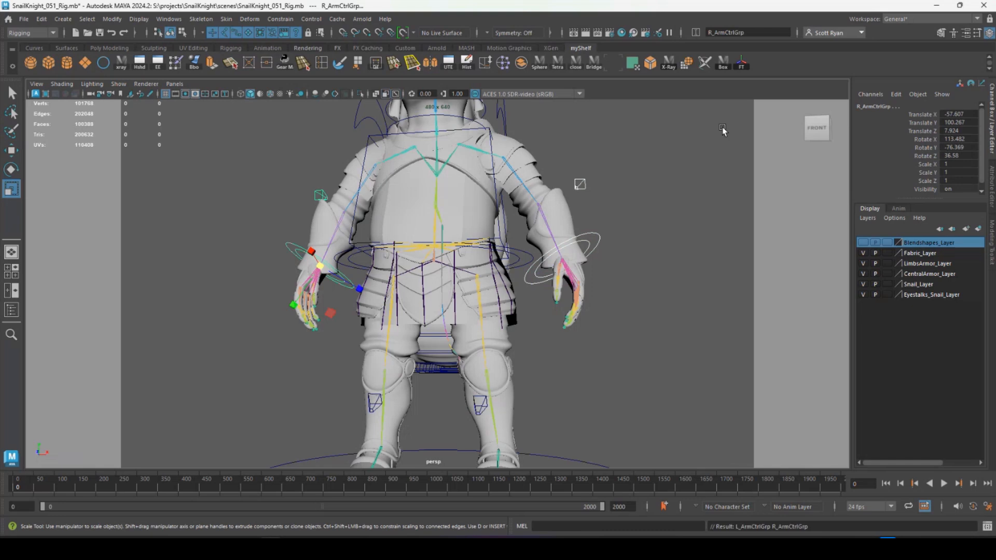
alt+drag(491, 298, 530, 300)
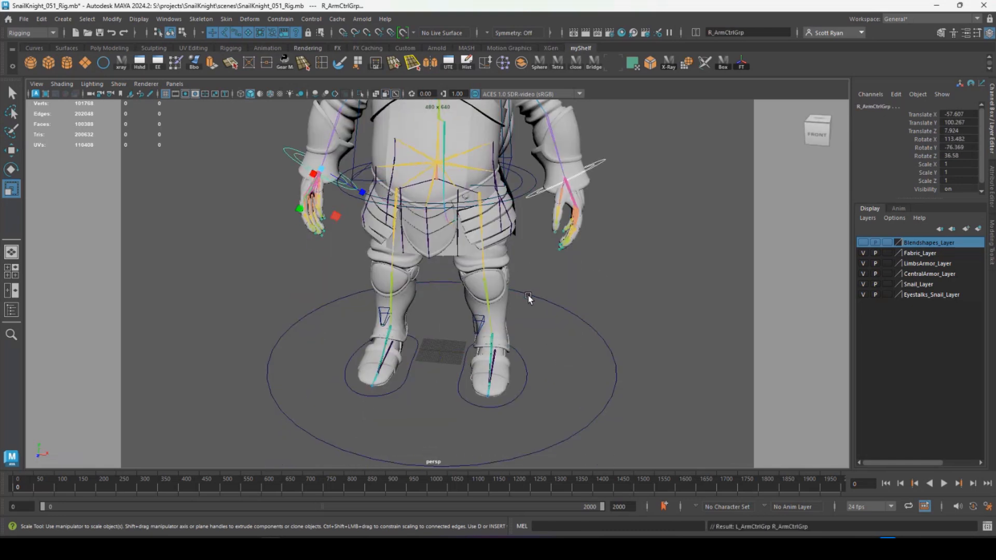
click(528, 295)
Test MainCtrl by moving, rotating and scaling the rig with it, undoing the changes
alt+right_drag(599, 281, 445, 274)
alt+drag(446, 274, 410, 245)
alt+right_drag(410, 246, 482, 270)
key(w)
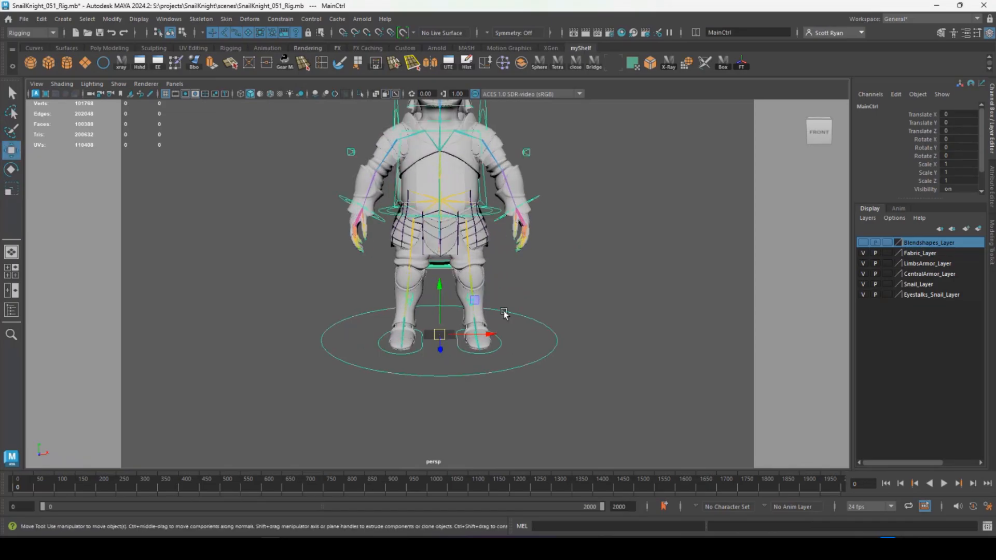
drag(482, 336, 575, 300)
key(ctrl+z)
key(e)
key(r)
key(ctrl+z)
Try a slight uniform scale on MainCtrl and undo it
alt+drag(432, 347, 452, 317)
alt+right_drag(436, 314, 464, 322)
alt+middle_drag(464, 323, 439, 283)
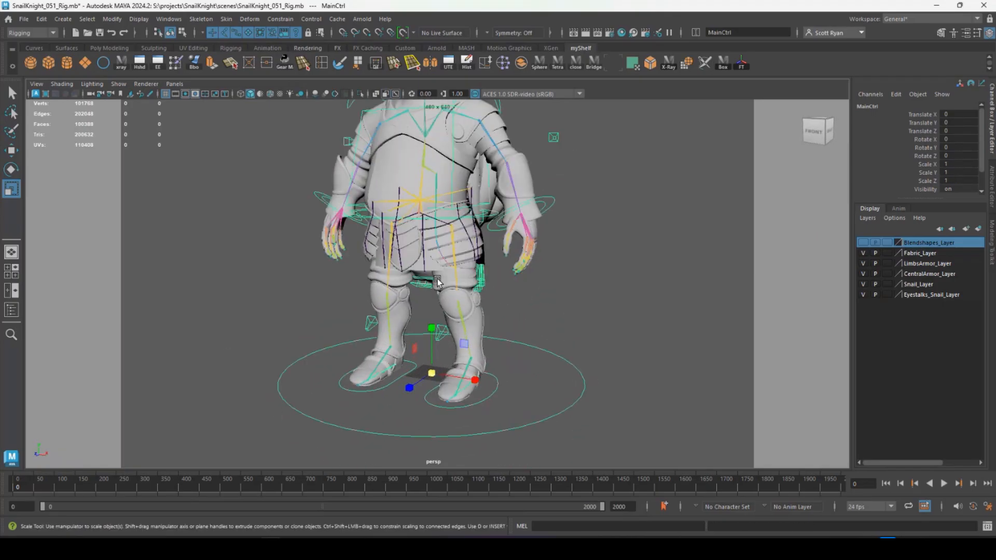
alt+right_drag(435, 280, 447, 295)
alt+middle_drag(446, 293, 445, 324)
alt+right_drag(446, 324, 388, 289)
alt+middle_drag(388, 289, 387, 308)
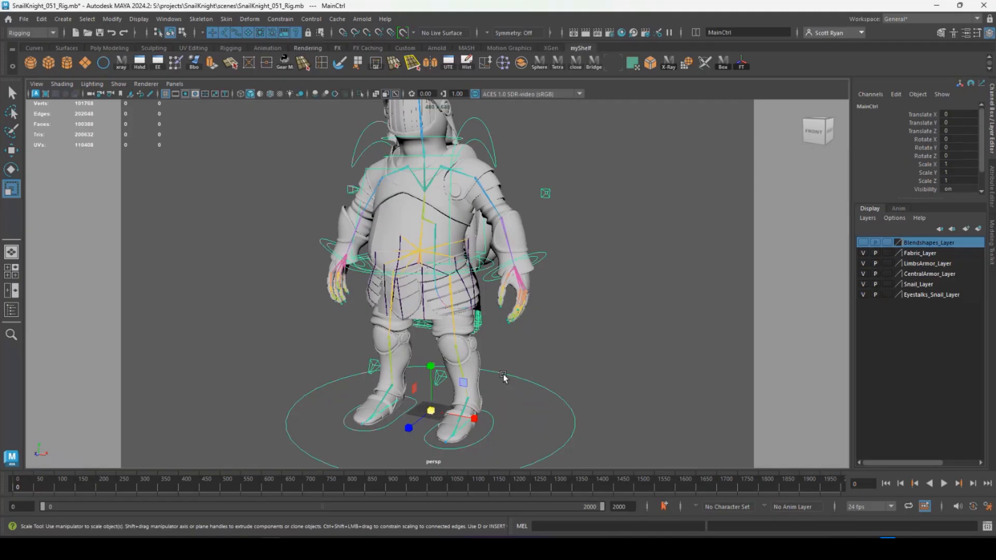
drag(428, 413, 425, 386)
key(ctrl+z)
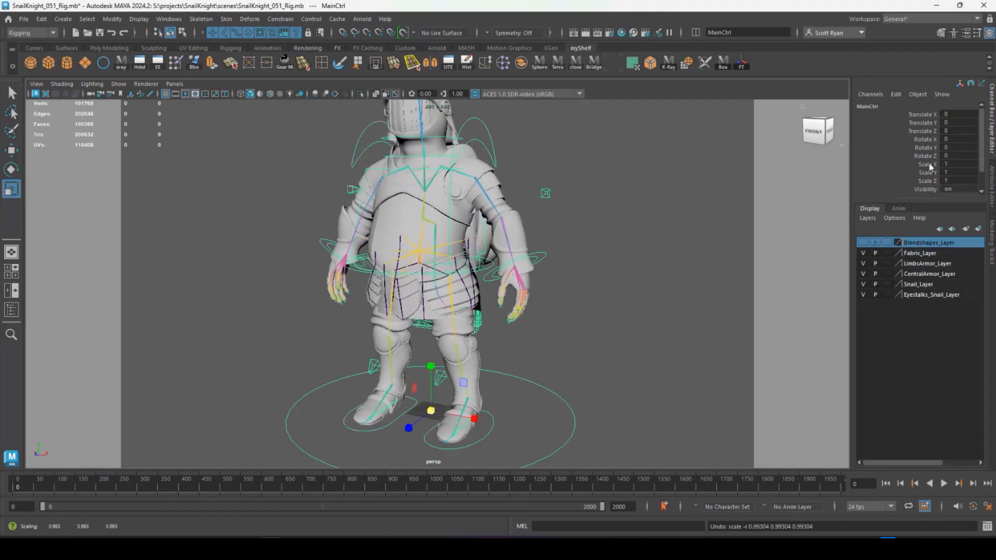
Lock and hide the Scale X, Y and Z channels of MainCtrl
drag(929, 164, 929, 179)
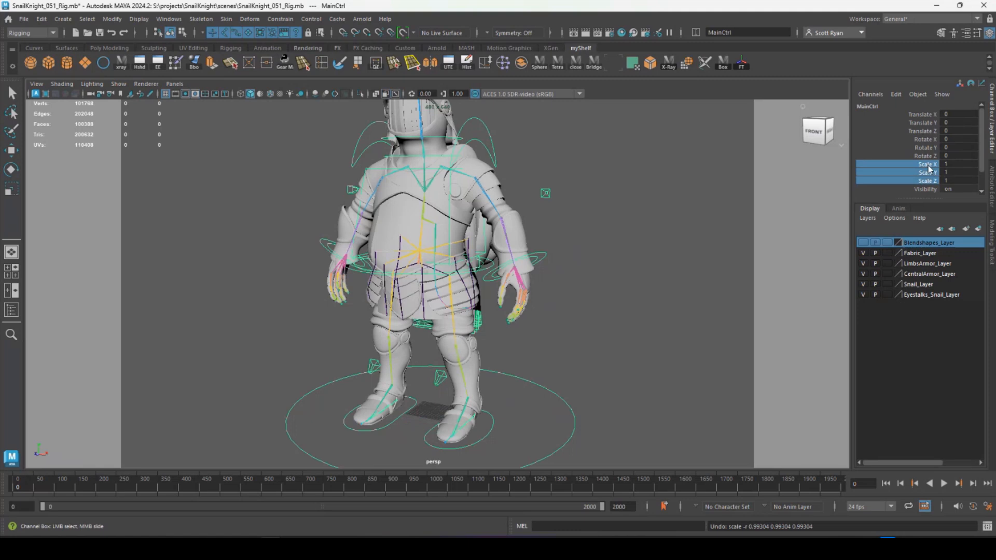
right_click(930, 172)
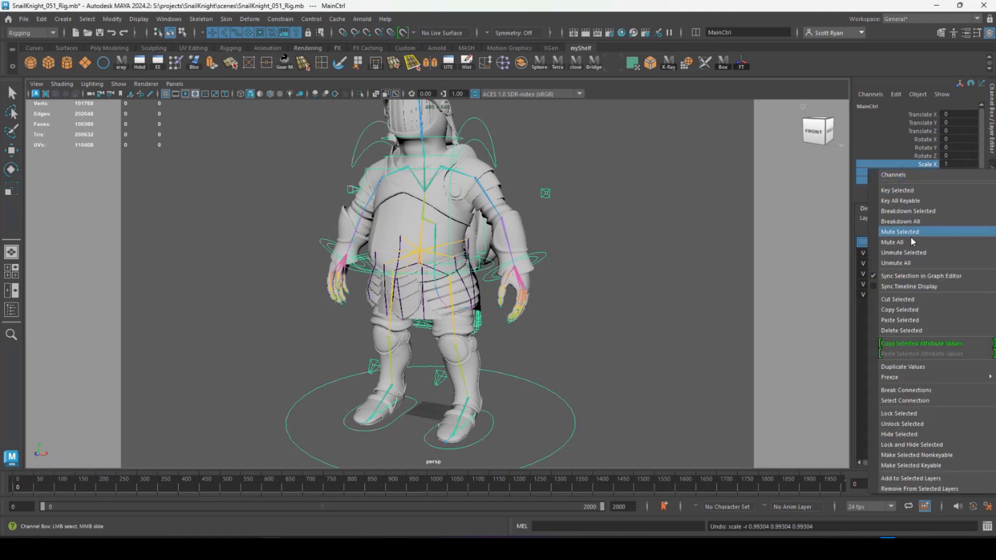
click(908, 444)
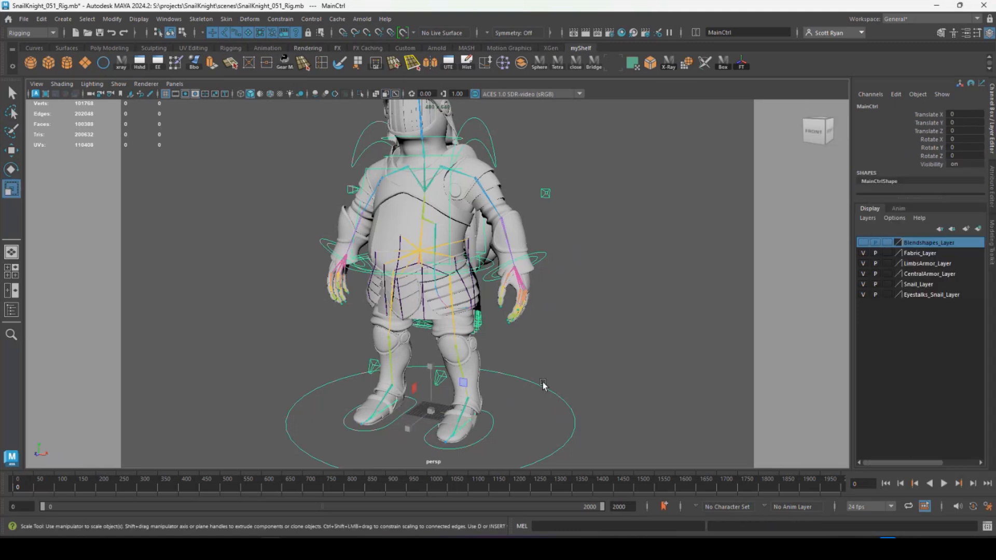
Select L_LegCtrl and R_LegCtrl and lock and hide their Scale X, Y, Z and Visibility channels
alt+drag(486, 372, 504, 370)
alt+right_drag(504, 370, 519, 360)
alt+middle_drag(519, 360, 519, 337)
alt+drag(519, 337, 500, 353)
alt+right_drag(501, 352, 540, 368)
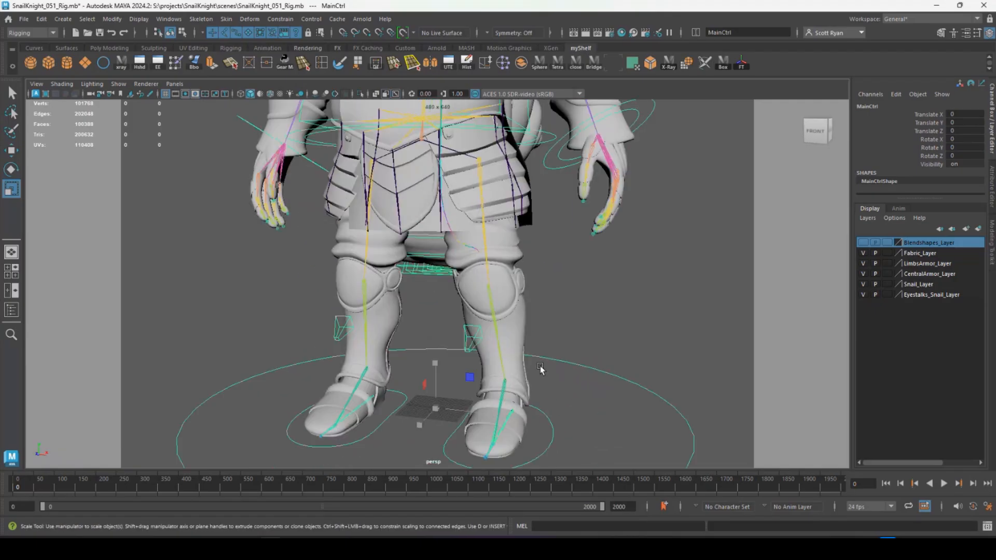
alt+middle_drag(540, 369, 540, 321)
click(549, 375)
click(392, 353)
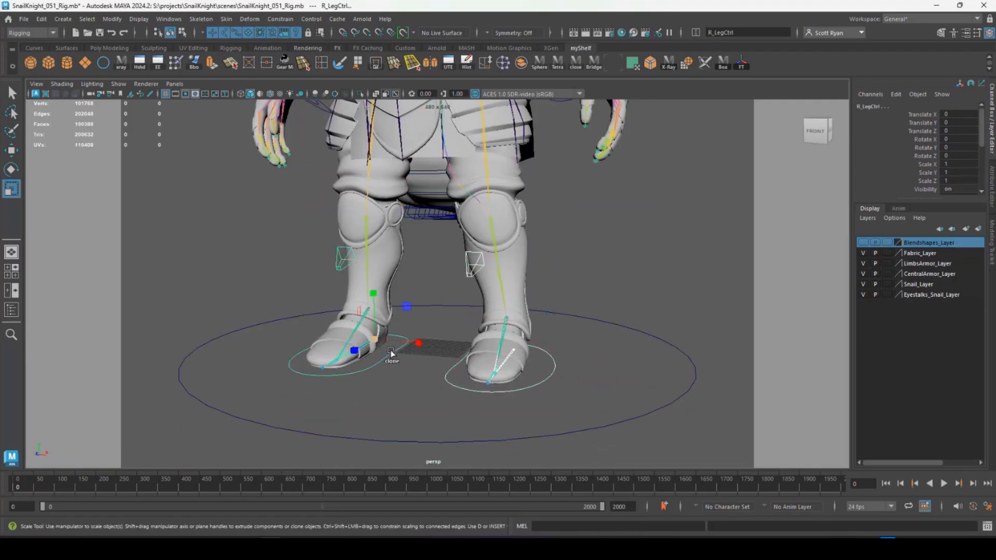
alt+drag(450, 341, 459, 343)
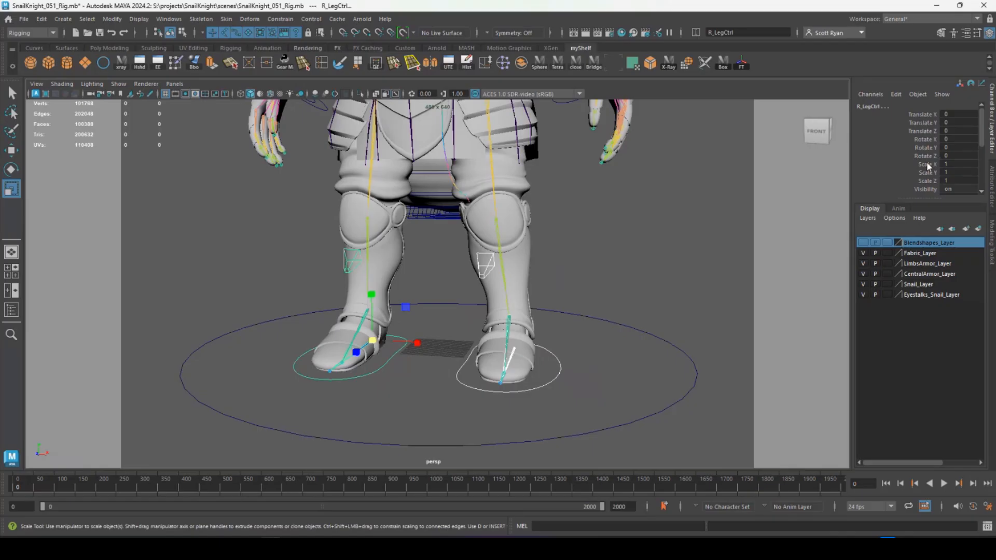
drag(927, 165, 928, 192)
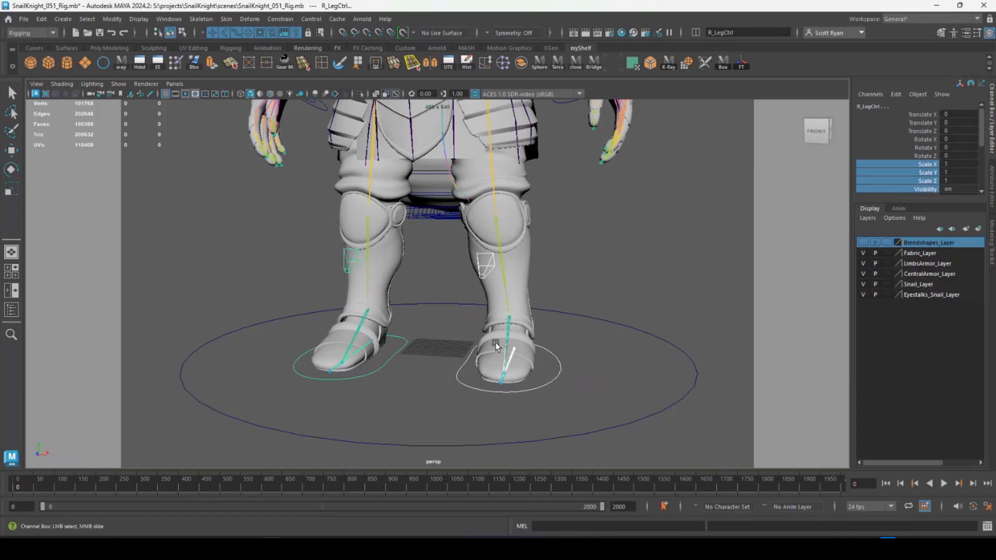
right_click(927, 185)
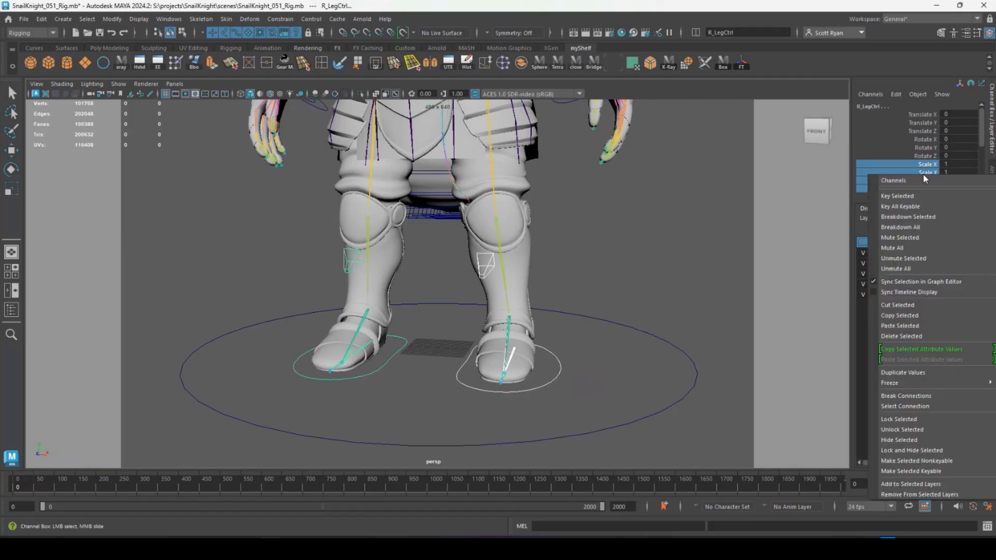
click(907, 451)
key(r)
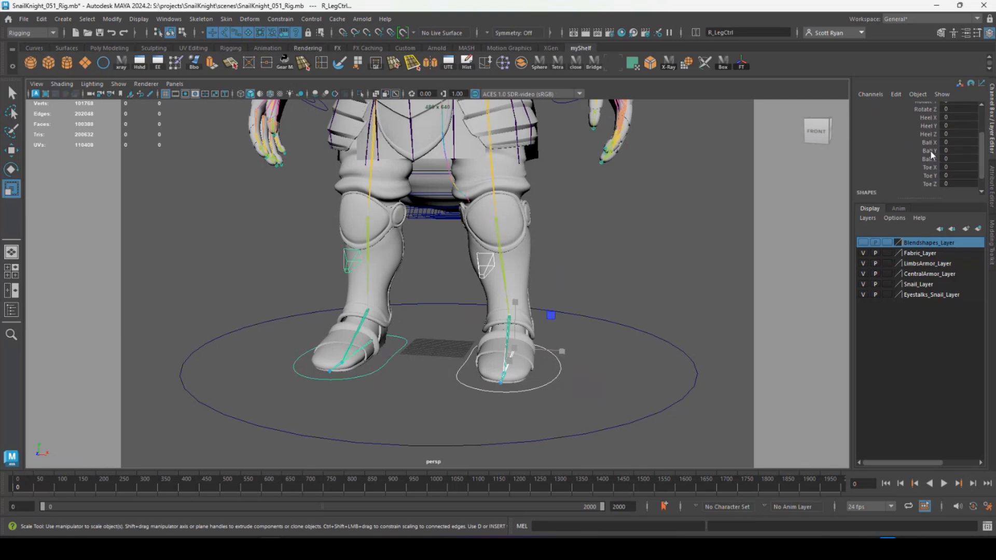
scroll(926, 157, down, 3)
Select both knee pole controls together with both elbow pole controls
alt+middle_drag(566, 266, 587, 275)
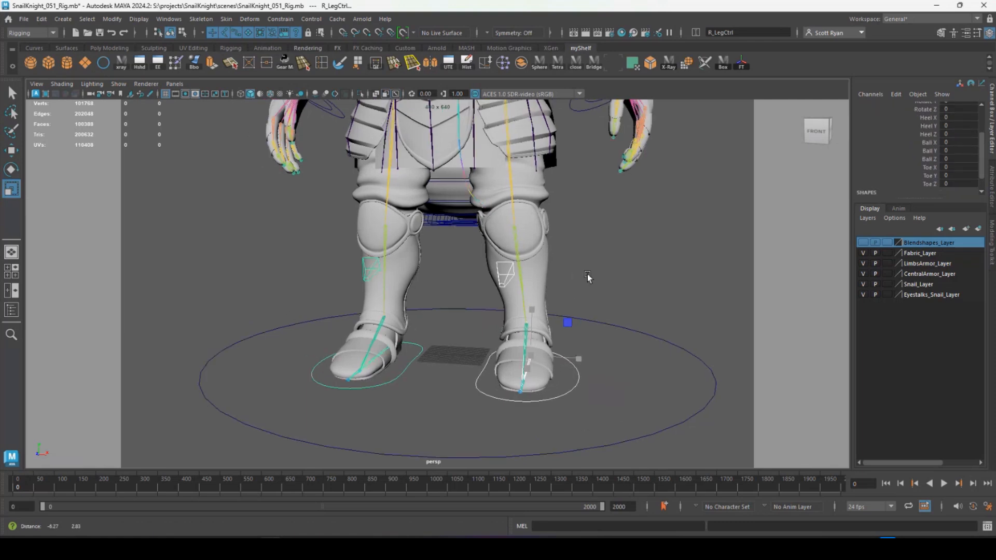
alt+drag(587, 275, 534, 280)
scroll(518, 285, up, 3)
click(470, 293)
drag(323, 255, 344, 282)
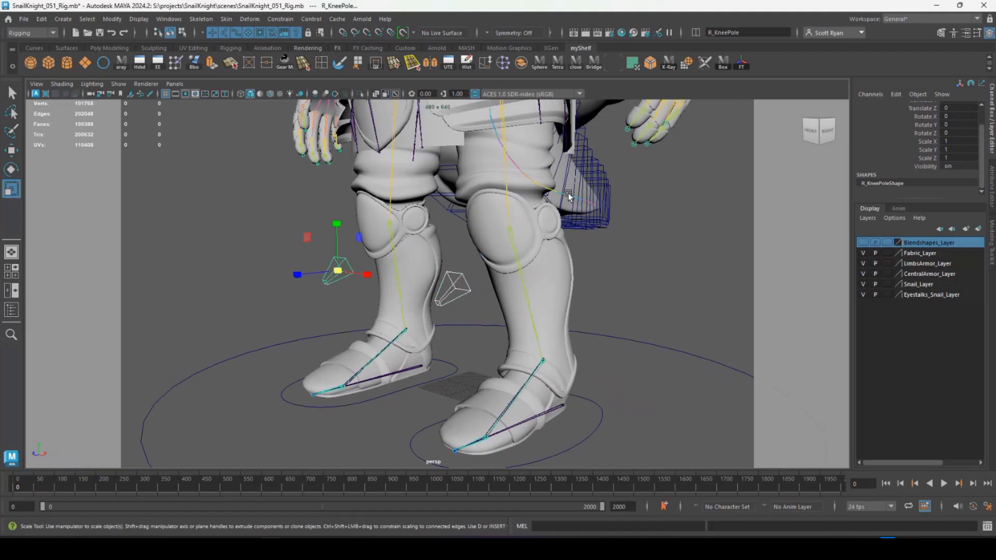
scroll(567, 192, down, 3)
alt+middle_drag(567, 192, 596, 255)
alt+drag(597, 255, 622, 290)
shift+drag(644, 107, 669, 132)
alt+drag(491, 165, 405, 201)
shift+click(415, 171)
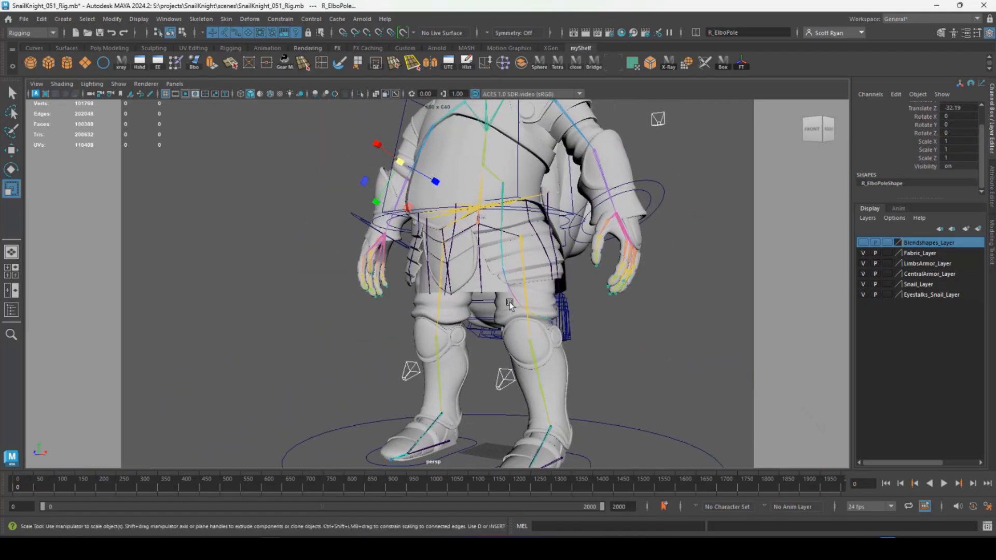
scroll(948, 150, up, 2)
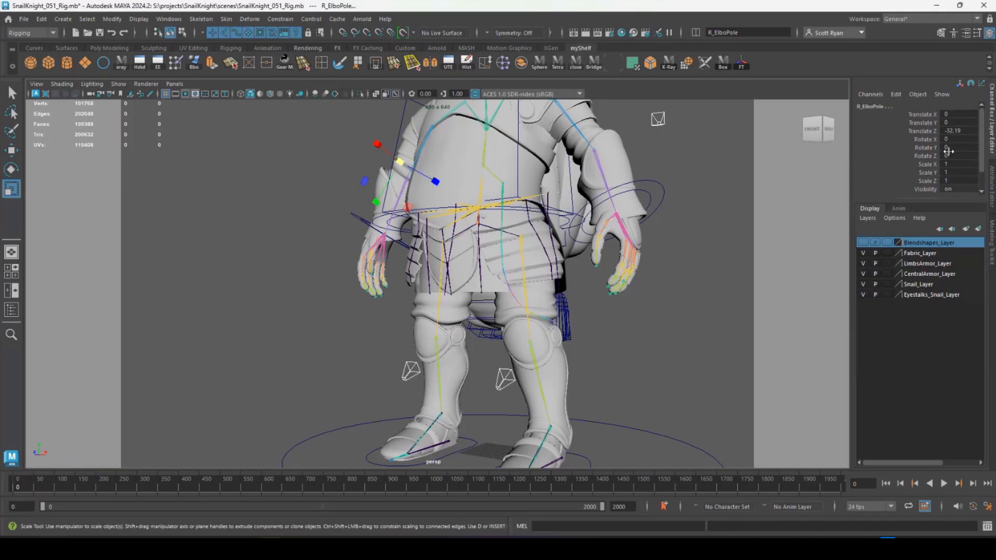
Set Translate Z of the selected knee and elbow pole controls to 0
alt+drag(584, 174, 667, 187)
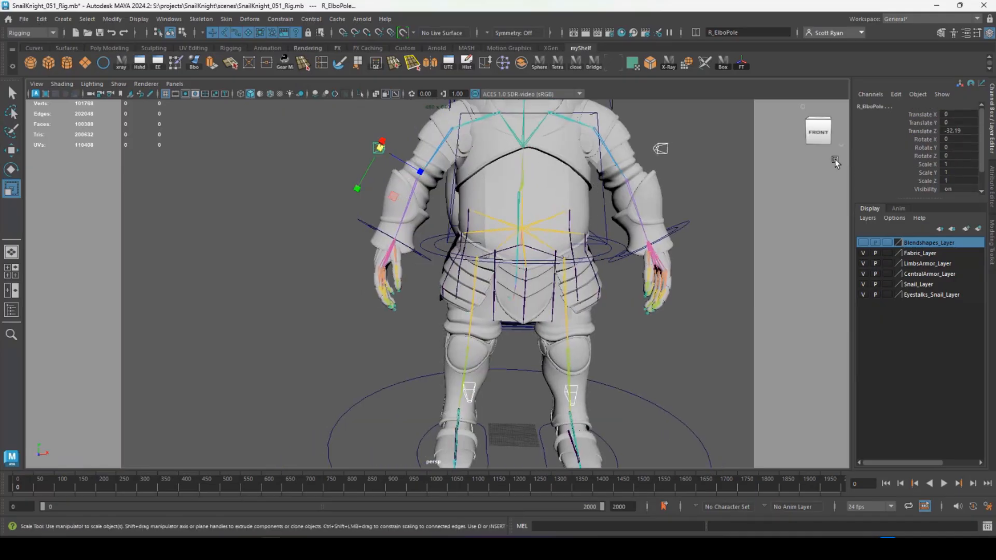
click(965, 131)
text(0)
key(Return)
key(space)
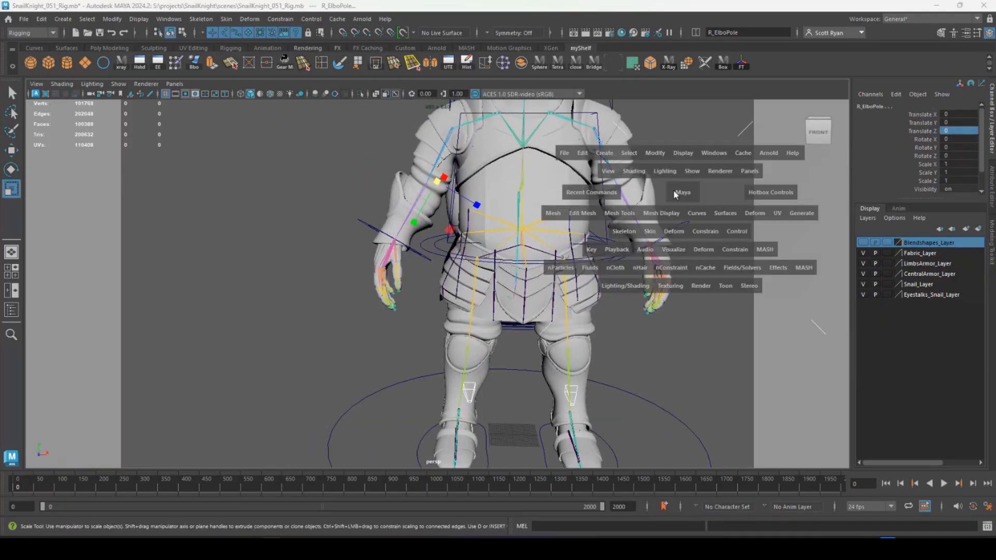
mouse_move(667, 189)
mouse_down()
mouse_move(546, 191)
mouse_move(670, 189)
mouse_up()
alt+right_drag(670, 189, 590, 202)
alt+middle_drag(590, 202, 574, 177)
alt+drag(575, 176, 578, 164)
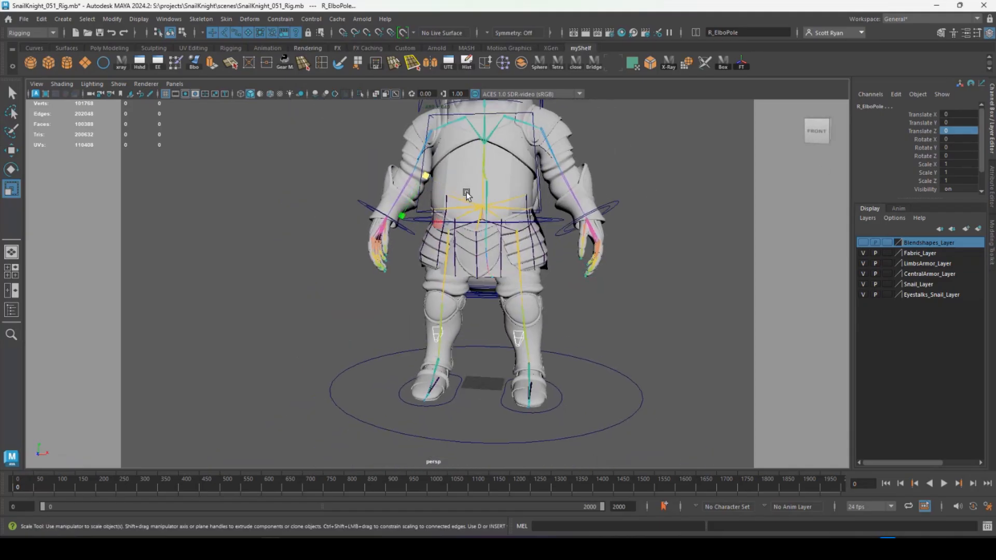
Lock and hide the Rotate X, Y, Z, Scale X, Y, Z and Visibility channels of the knee and elbow poles
drag(926, 139, 928, 189)
right_click(929, 152)
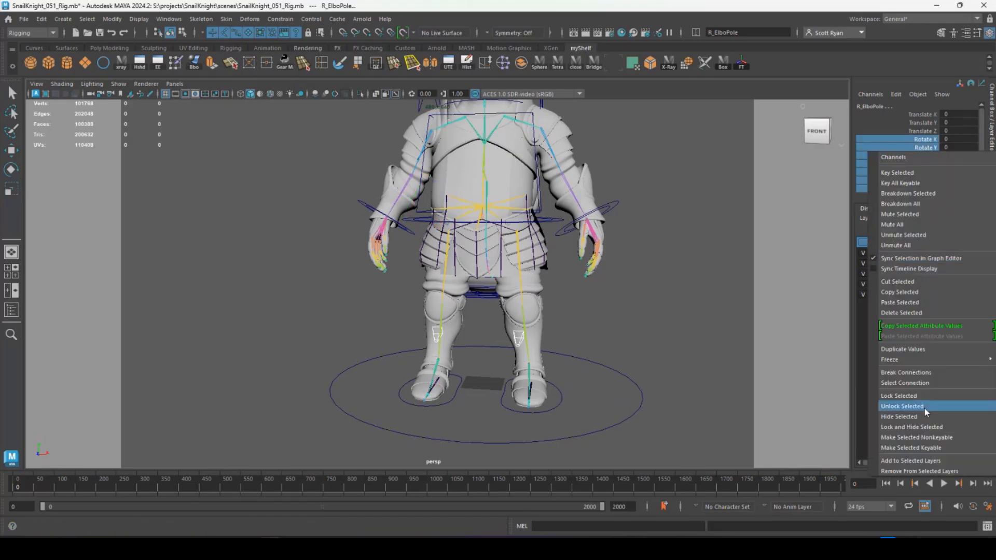
click(920, 425)
Test the hip armor guard by rotating the R_RegGuard1 joint outward in Y, undoing the rotation
alt+drag(529, 275, 571, 280)
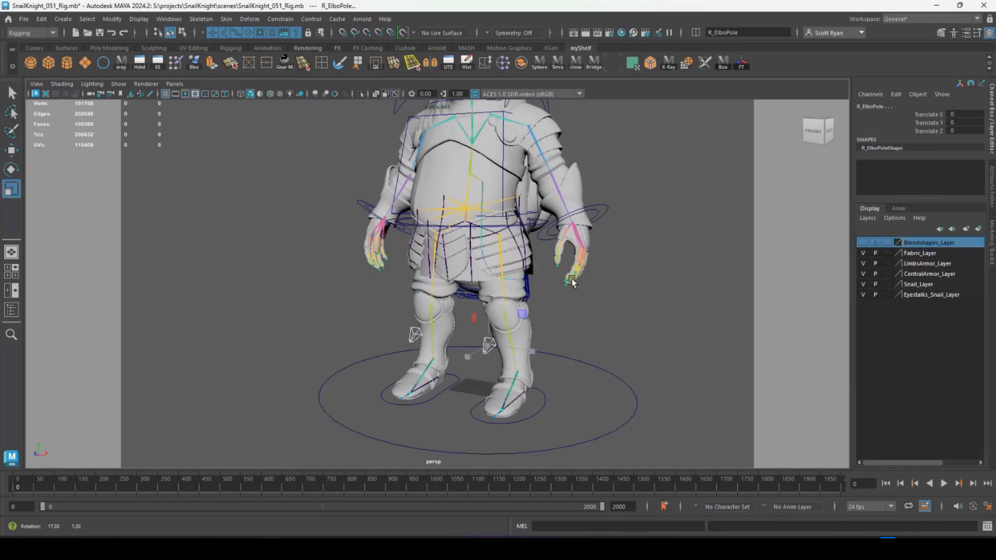
alt+right_drag(570, 280, 577, 285)
alt+middle_drag(577, 284, 557, 297)
alt+drag(557, 297, 583, 308)
alt+right_drag(583, 308, 600, 303)
alt+middle_drag(600, 303, 577, 329)
alt+right_drag(577, 330, 616, 327)
alt+middle_drag(616, 327, 566, 285)
alt+drag(567, 285, 585, 277)
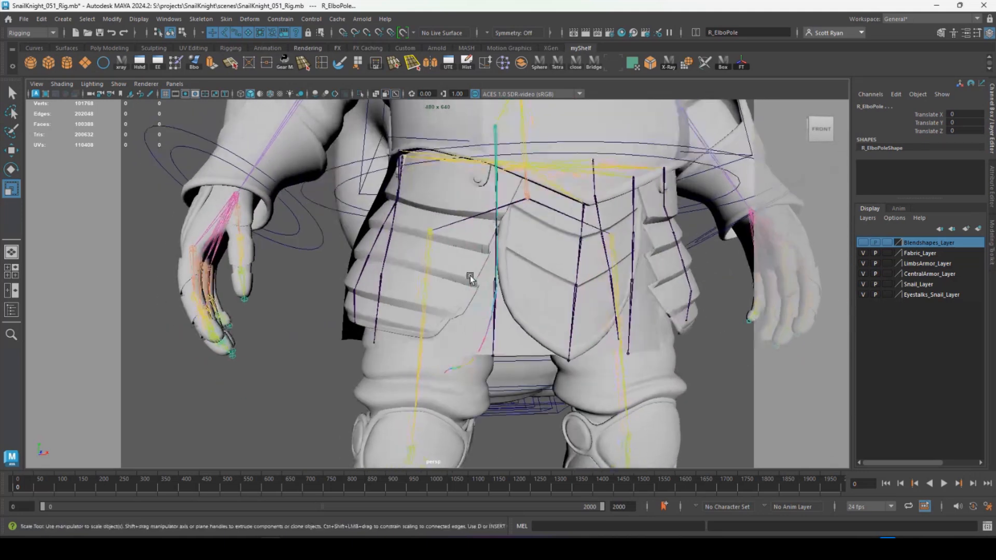
alt+drag(405, 205, 428, 253)
click(446, 230)
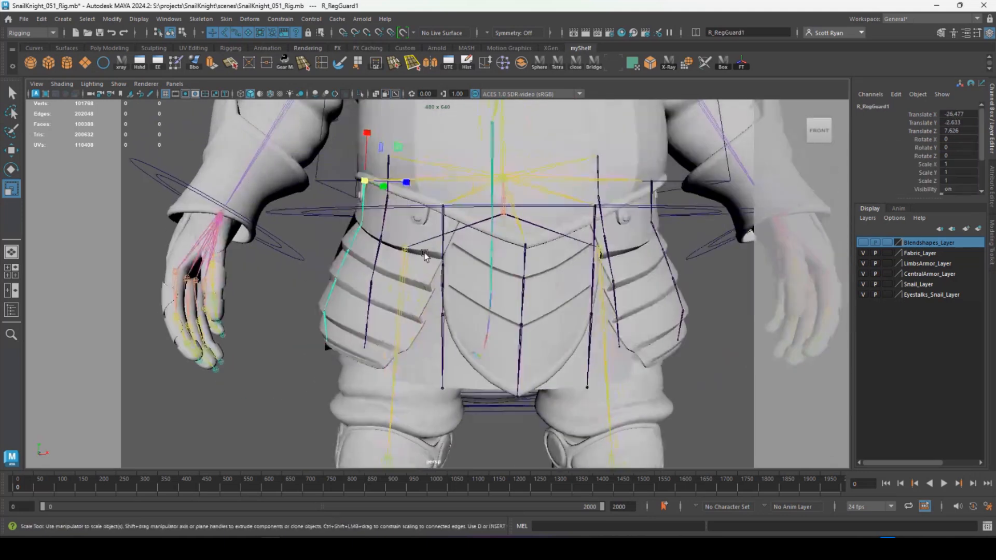
key(e)
drag(342, 139, 379, 141)
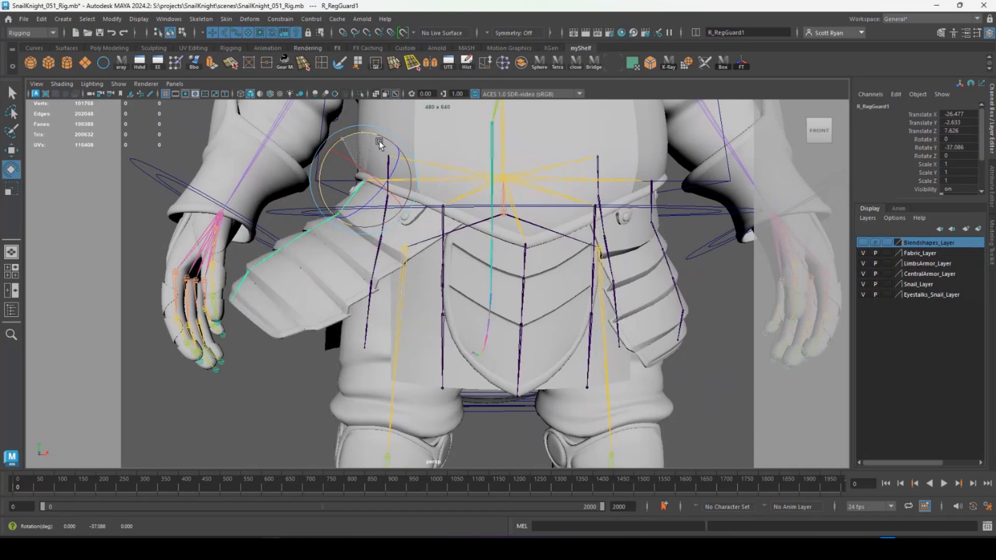
alt+drag(524, 192, 493, 204)
alt+right_drag(493, 204, 666, 284)
key(ctrl+z)
Isolate the belt strap mesh pCube7 and select the vertices of the straps on the character's left side
alt+drag(676, 283, 604, 259)
click(620, 170)
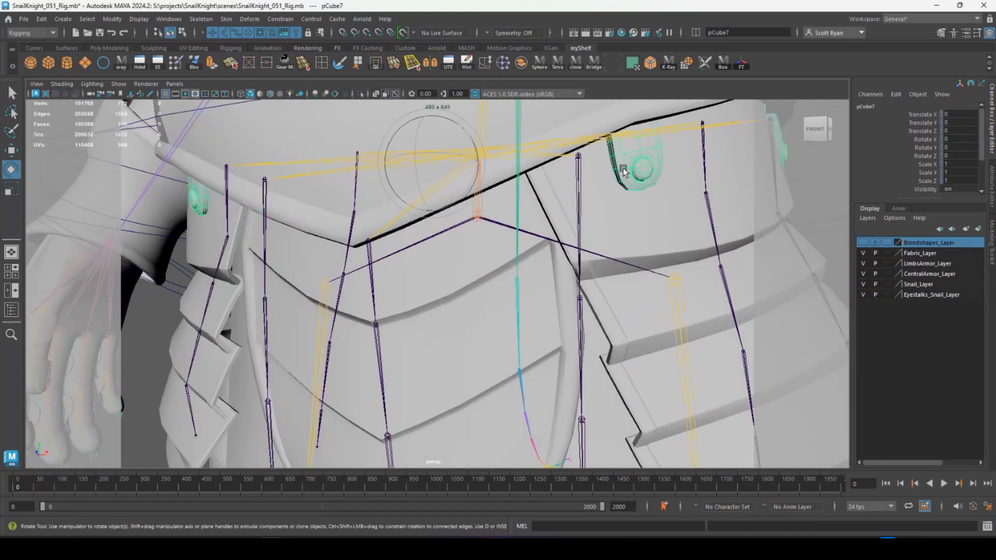
click(360, 94)
key(f)
alt+drag(469, 217, 479, 208)
alt+right_drag(479, 208, 695, 264)
alt+middle_drag(694, 264, 617, 278)
right_drag(627, 238, 573, 238)
drag(530, 135, 782, 387)
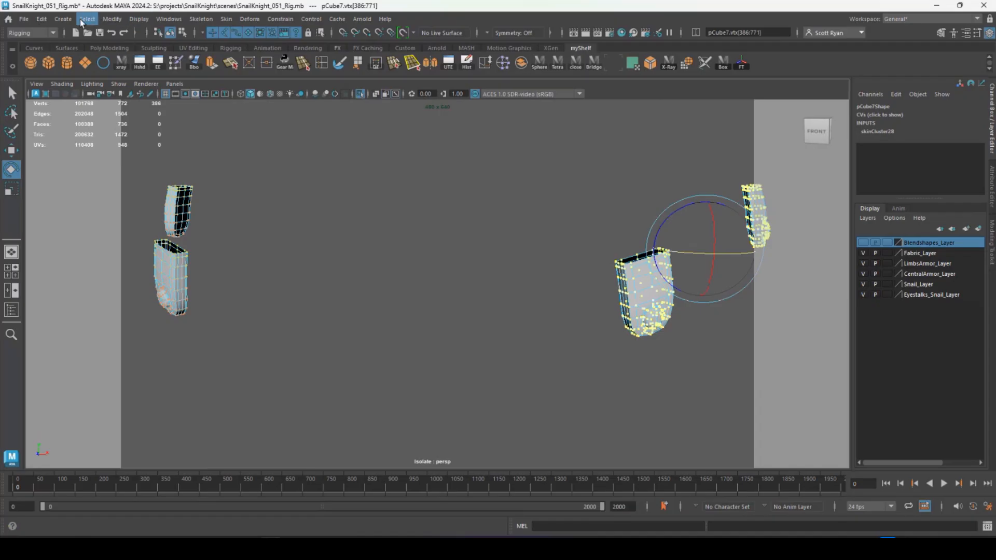
In the Component Editor, zero the R_RegGuard1 skin weights on the left strap vertices and the L_LegGuard1 weights on the right strap vertices
click(170, 21)
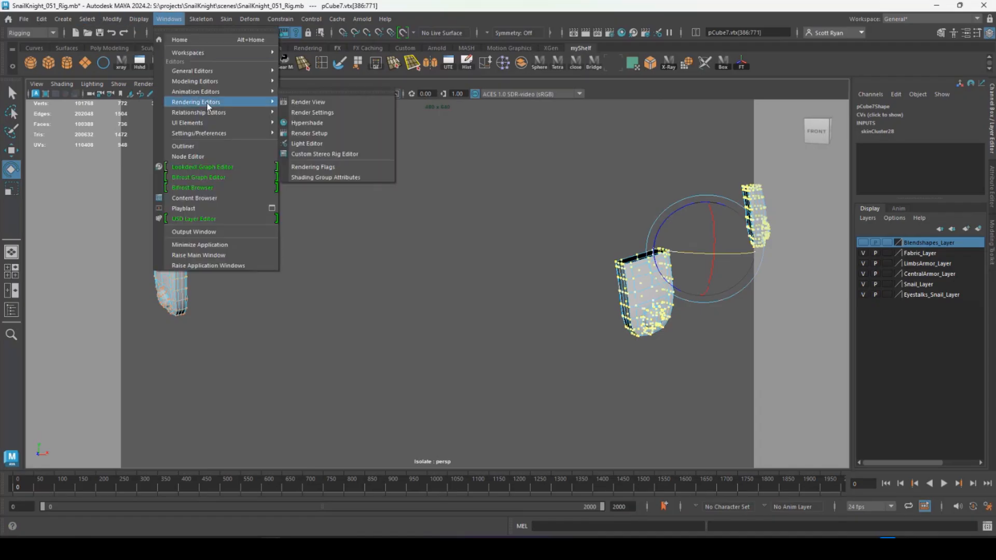
mouse_move(207, 71)
click(348, 167)
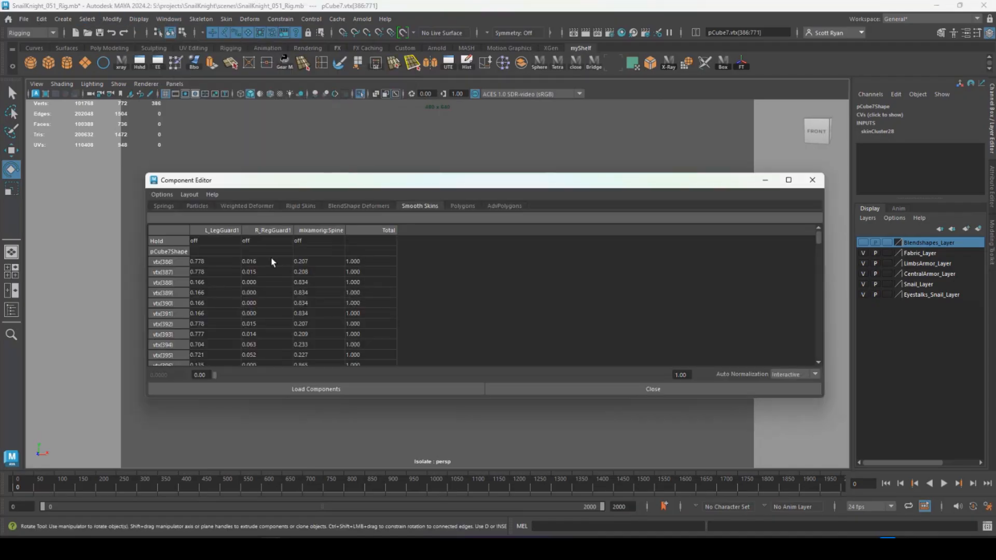
drag(250, 263, 260, 343)
text(0.0160)
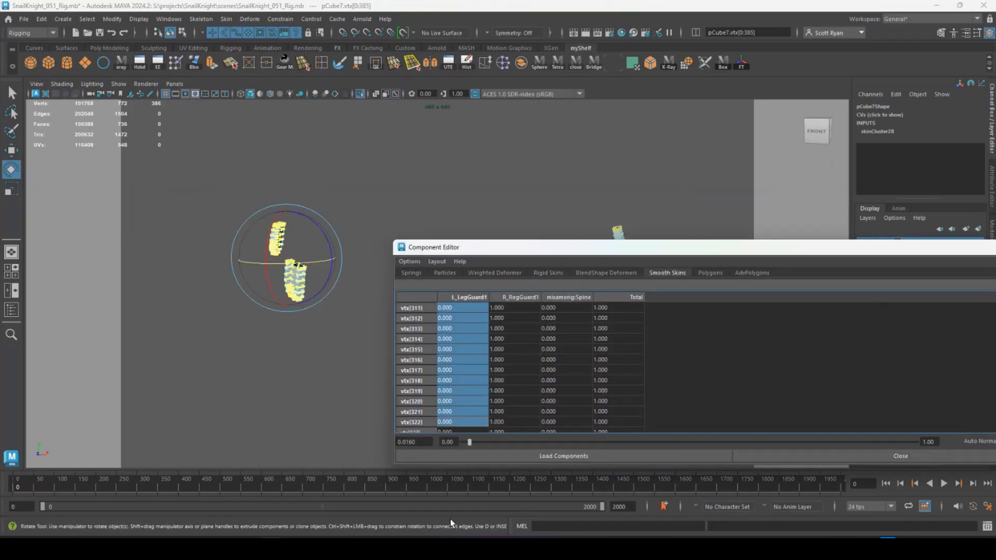
drag(450, 518, 445, 418)
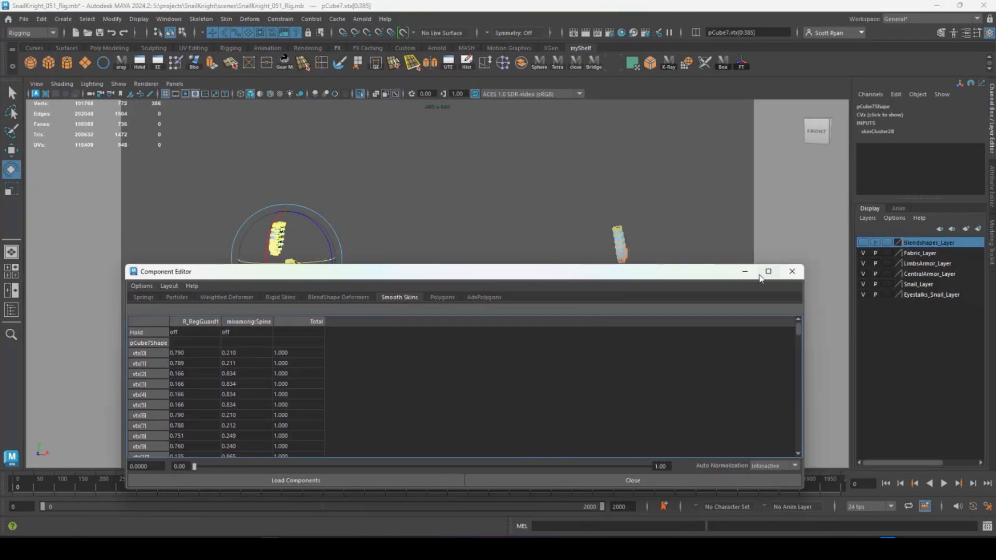
click(791, 271)
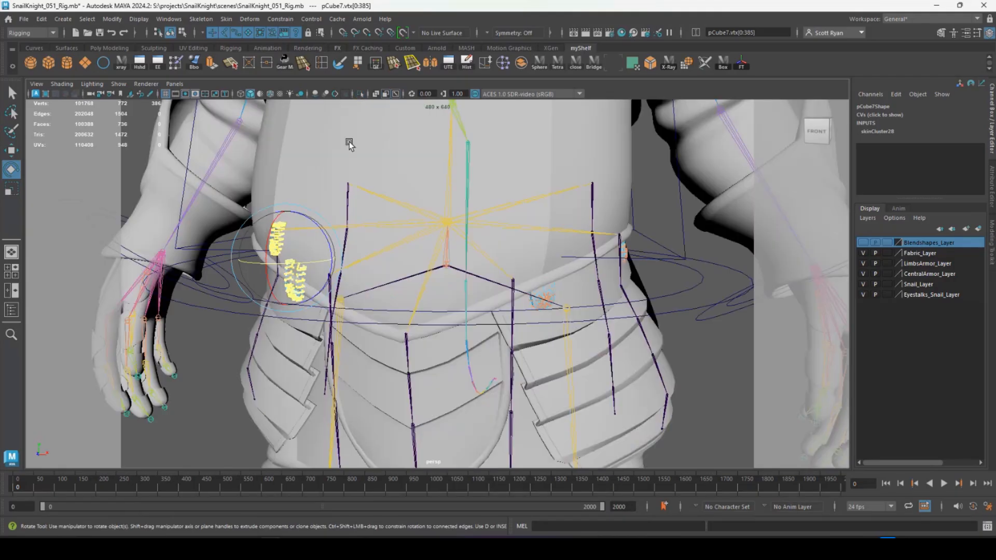
Test the corrected strap weights with a slight rotation of R_RegGuard1 and undo it
right_drag(311, 223, 334, 186)
click(334, 185)
drag(310, 156, 305, 148)
key(ctrl+z)
click(270, 199)
mouse_move(224, 183)
mouse_down()
mouse_move(223, 174)
mouse_move(240, 182)
mouse_up()
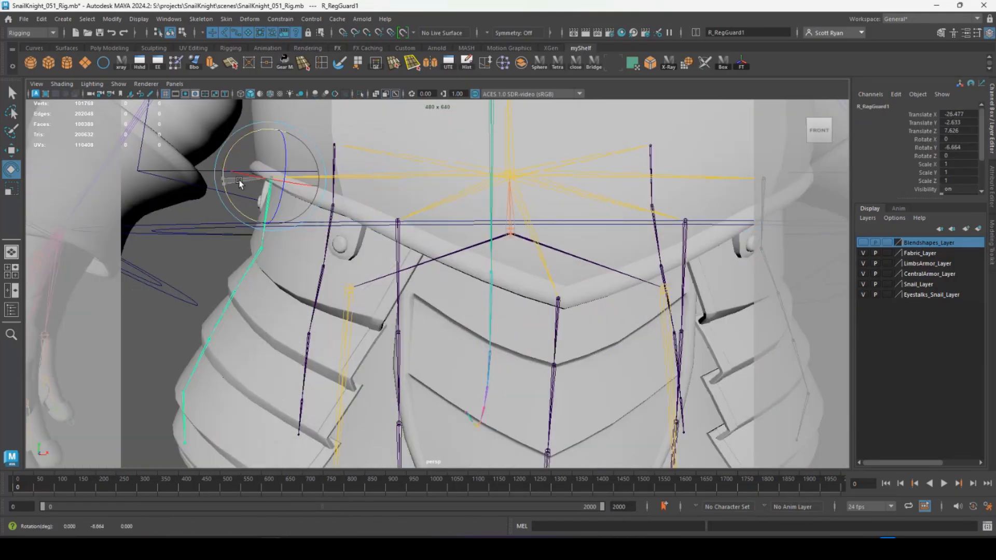
key(ctrl+z)
alt+drag(539, 213, 501, 253)
scroll(462, 257, down, 2)
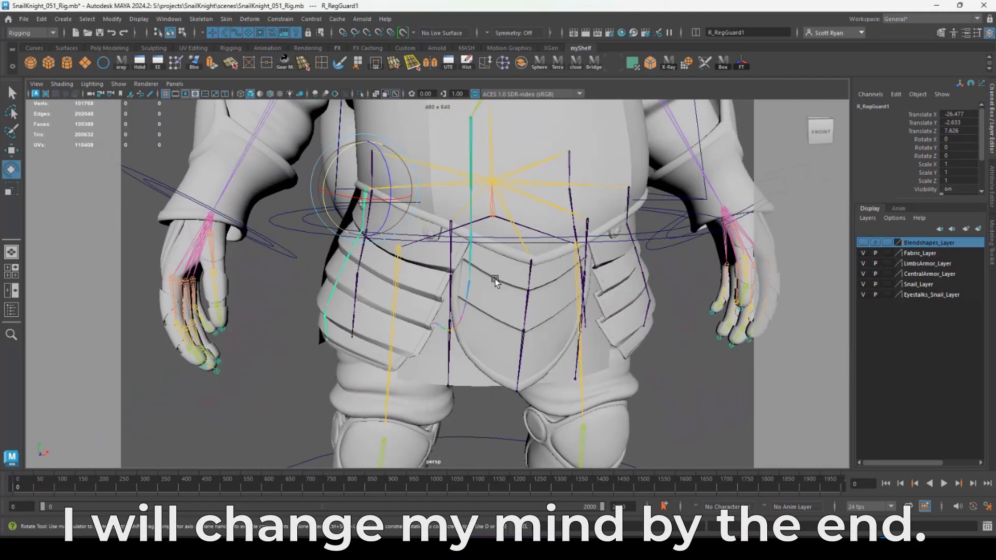
alt+drag(550, 280, 527, 283)
alt+drag(426, 322, 544, 288)
alt+right_drag(544, 288, 419, 290)
alt+drag(498, 301, 457, 308)
alt+middle_drag(457, 308, 458, 311)
alt+right_drag(458, 311, 486, 285)
alt+drag(485, 285, 530, 306)
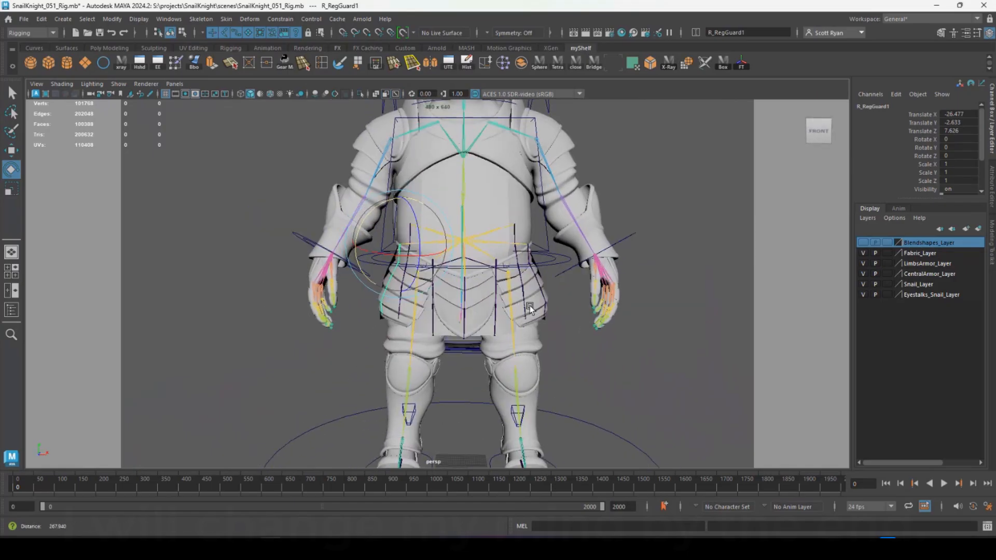
Select the inner waist ring, both hand controls, the neck control, HeadCtrl and TorsoCtrl together
alt+right_drag(530, 306, 578, 303)
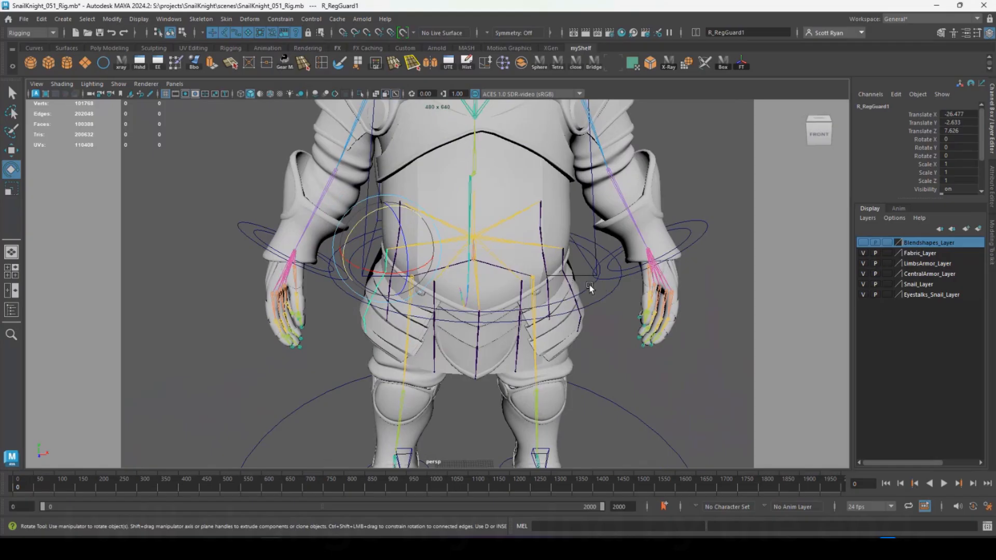
click(589, 284)
shift+click(691, 229)
shift+click(263, 233)
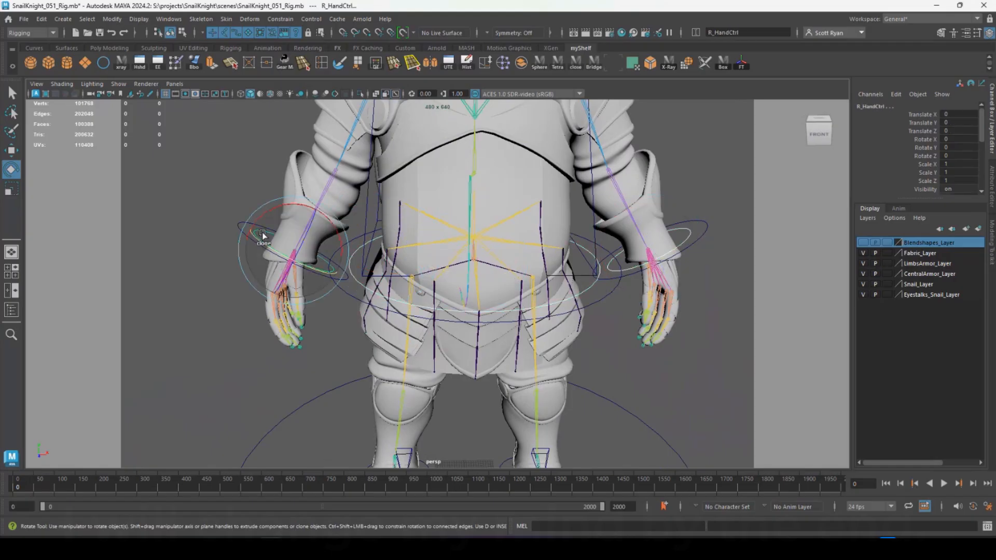
alt+drag(262, 234, 371, 332)
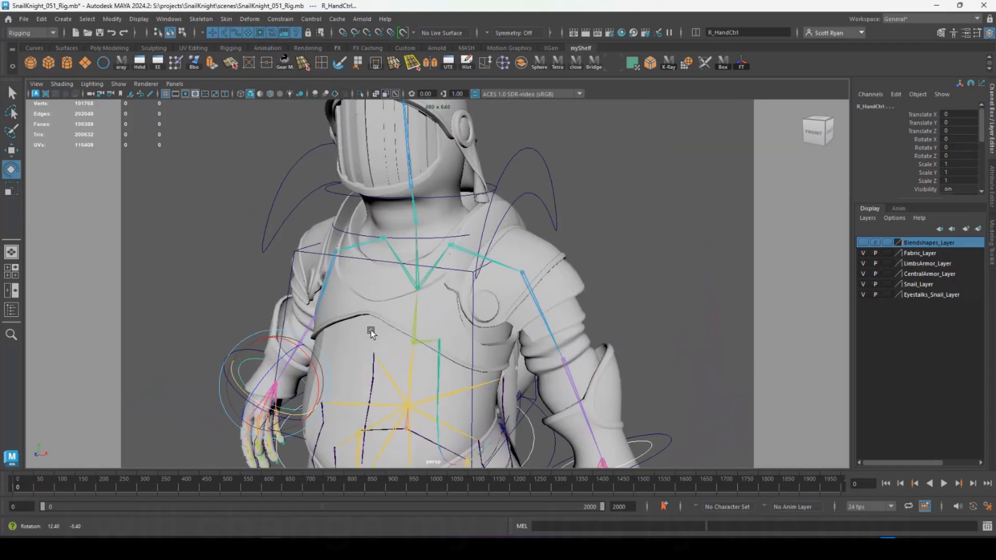
click(327, 199)
click(329, 189)
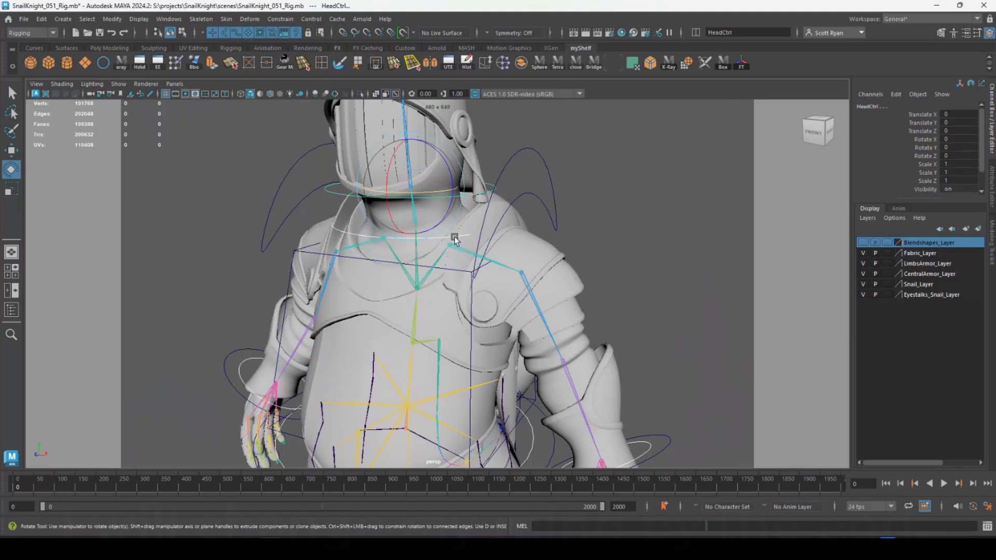
scroll(396, 222, down, 5)
click(349, 184)
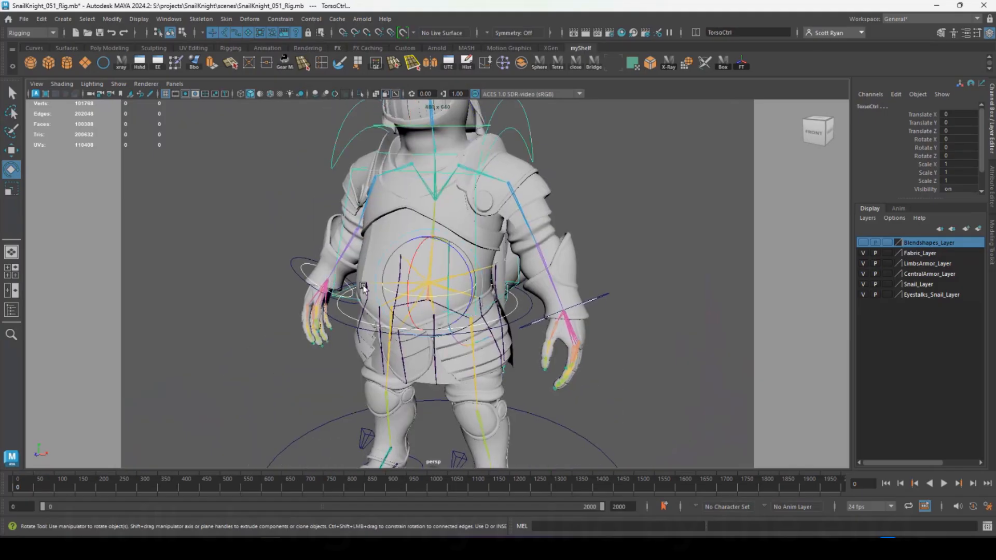
Lock and hide the Translate X, Y, Z, Scale X, Y, Z and Visibility channels of the selected torso, hand, neck and head controls
mouse_move(348, 184)
alt+mouse_down()
mouse_move(406, 288)
mouse_move(352, 286)
mouse_move(344, 332)
mouse_move(419, 318)
mouse_move(351, 171)
alt+mouse_up()
alt+drag(428, 211, 458, 238)
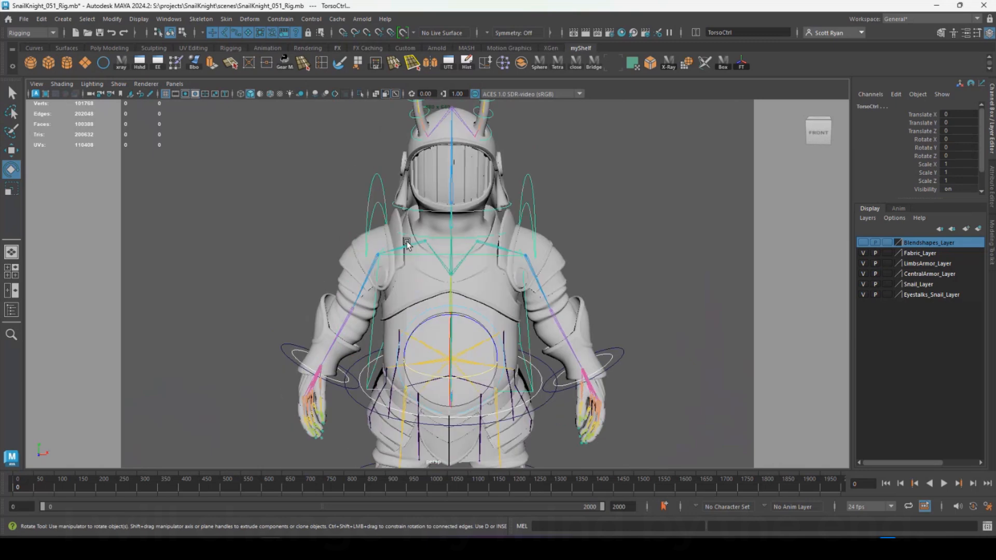
alt+right_drag(404, 239, 381, 261)
alt+drag(389, 269, 371, 249)
alt+right_drag(372, 249, 407, 240)
alt+drag(407, 240, 439, 273)
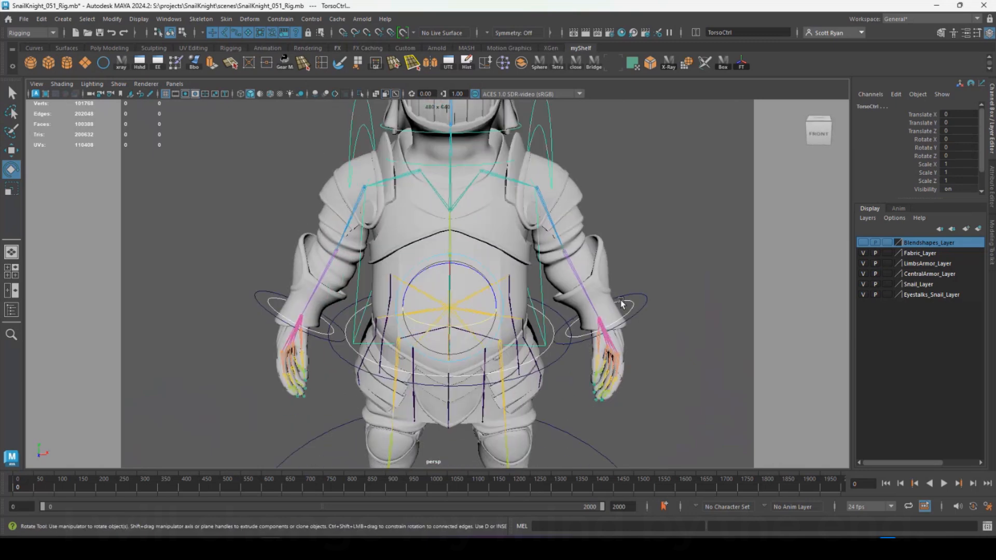
drag(922, 113, 928, 189)
right_click(928, 180)
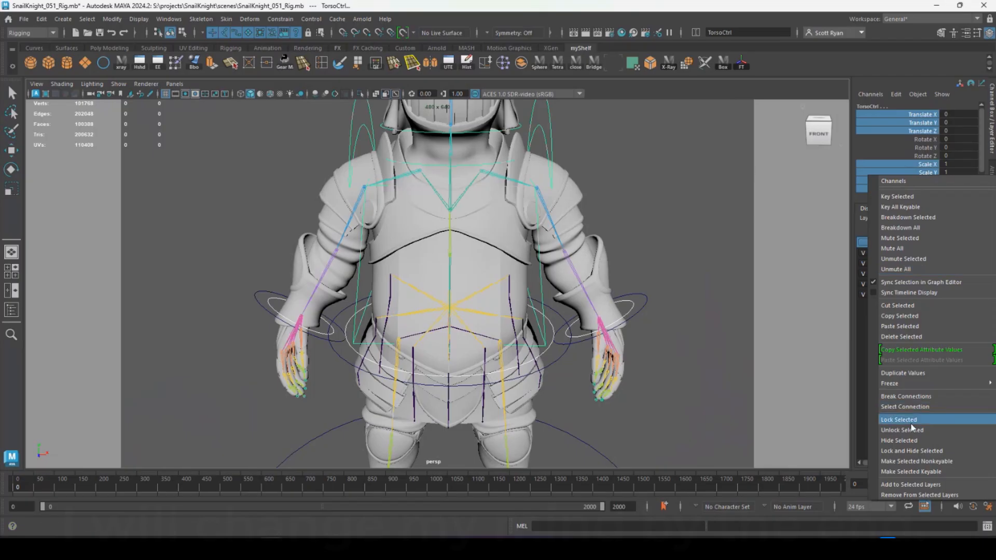
click(915, 454)
Select L_ArmCtrl, R_ArmCtrl and the outer waist ring and lock and hide their Scale X, Y, Z and Visibility channels
key(e)
alt+drag(597, 279, 643, 317)
click(642, 318)
click(560, 379)
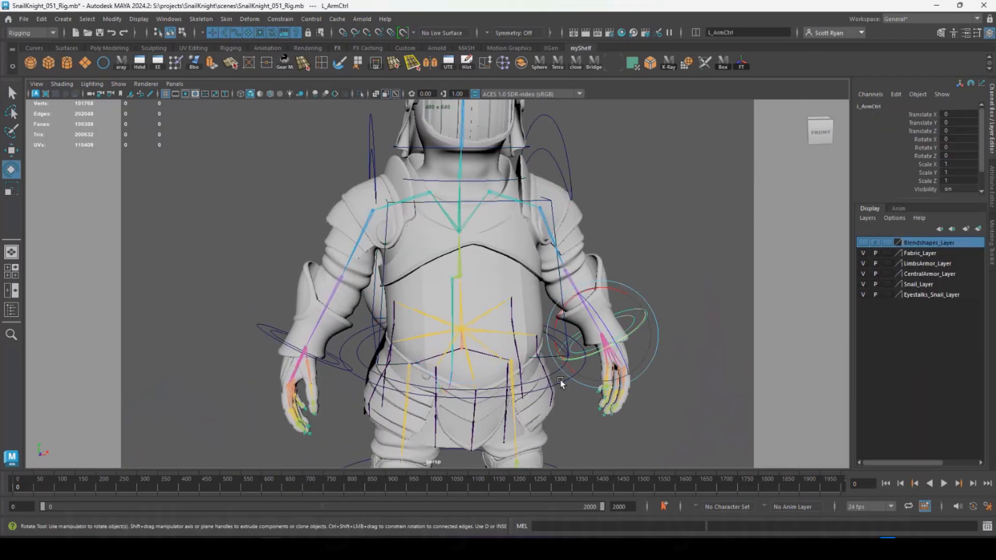
click(259, 328)
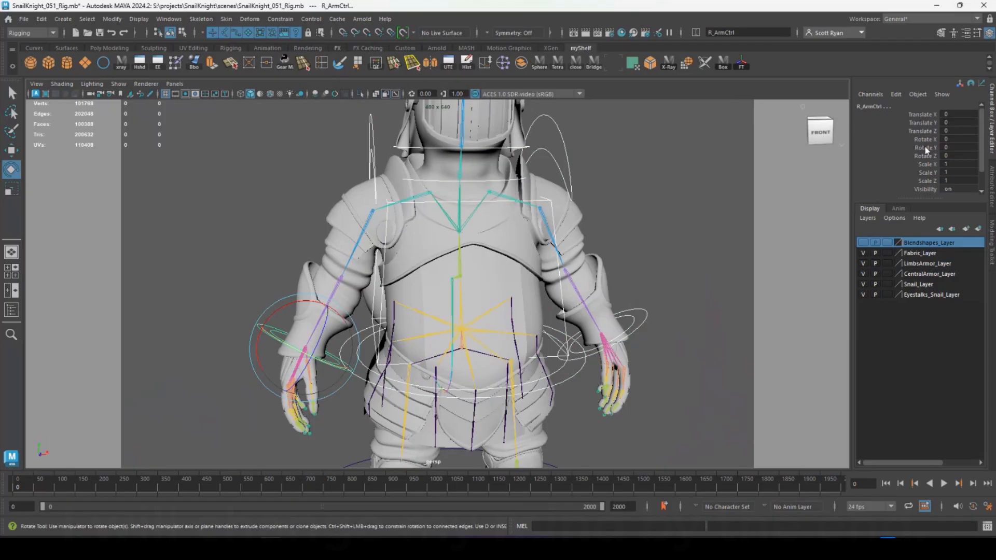
drag(925, 164, 925, 189)
right_click(912, 177)
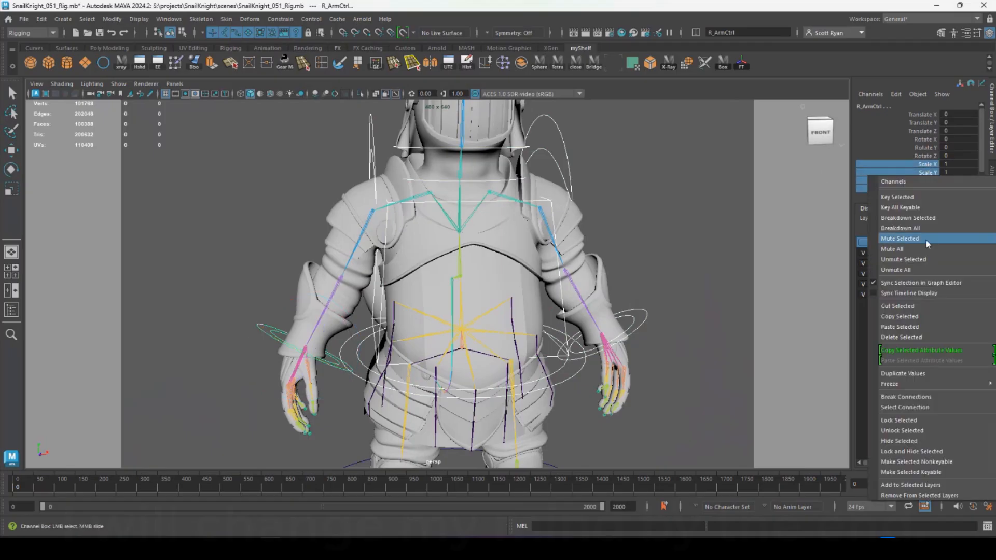
click(920, 451)
Select both shoulder controls and lock and hide their Rotate X, Y, Z, Scale X, Y, Z and Visibility channels
alt+middle_drag(587, 228, 586, 304)
alt+drag(586, 304, 577, 290)
click(540, 193)
shift+drag(347, 197, 362, 205)
drag(927, 140, 926, 189)
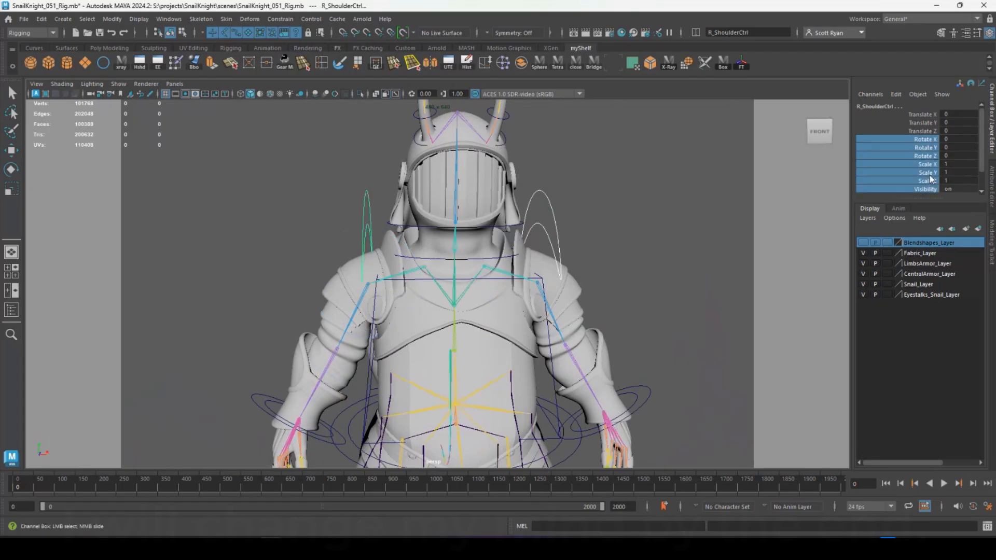
right_click(918, 178)
click(922, 443)
Select TailCtrl1 with its whole hierarchy and hide the Translate X, Y, Z, Scale X, Y, Z and Visibility channels
alt+right_drag(570, 291, 622, 280)
alt+drag(622, 280, 554, 290)
alt+middle_drag(555, 290, 566, 248)
click(539, 233)
alt+drag(536, 261, 536, 272)
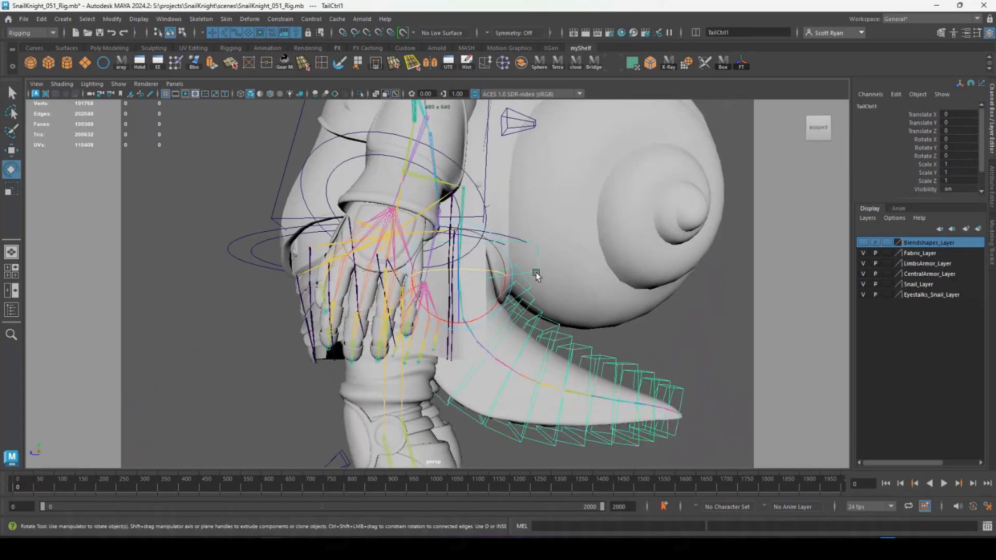
click(87, 19)
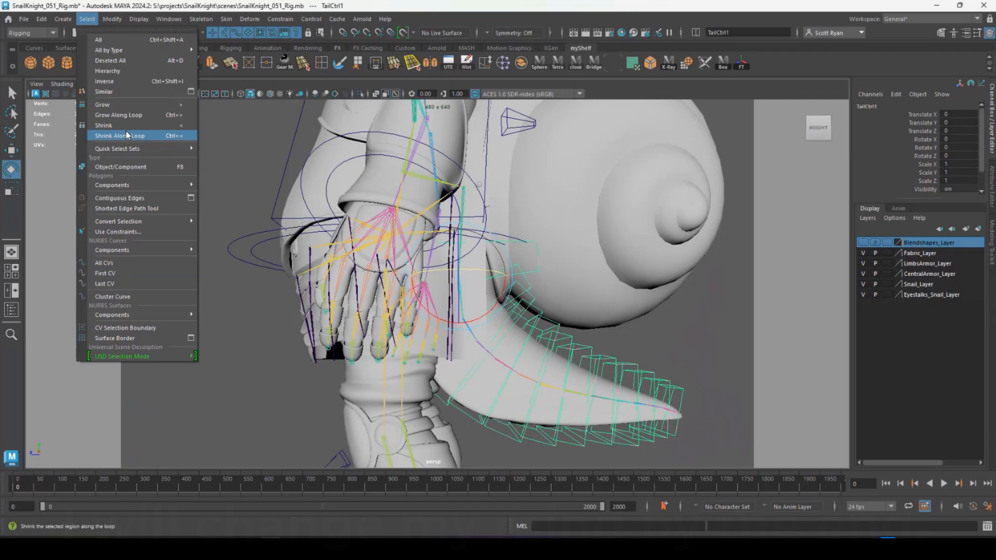
click(115, 71)
alt+middle_drag(540, 259, 475, 258)
drag(927, 114, 927, 131)
ctrl+drag(927, 163, 930, 181)
right_click(931, 172)
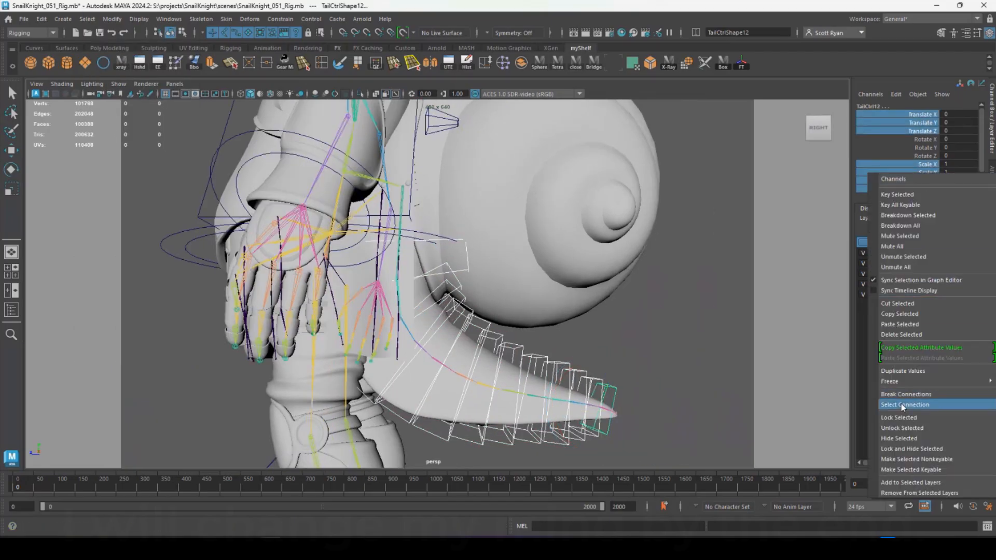
click(899, 438)
key(e)
Select both eyestalk control chains with their hierarchies and lock and hide their Translate X, Y, Z, Scale X, Y, Z and Visibility channels
alt+drag(519, 259, 476, 249)
alt+middle_drag(476, 249, 473, 334)
scroll(474, 333, up, 3)
click(497, 139)
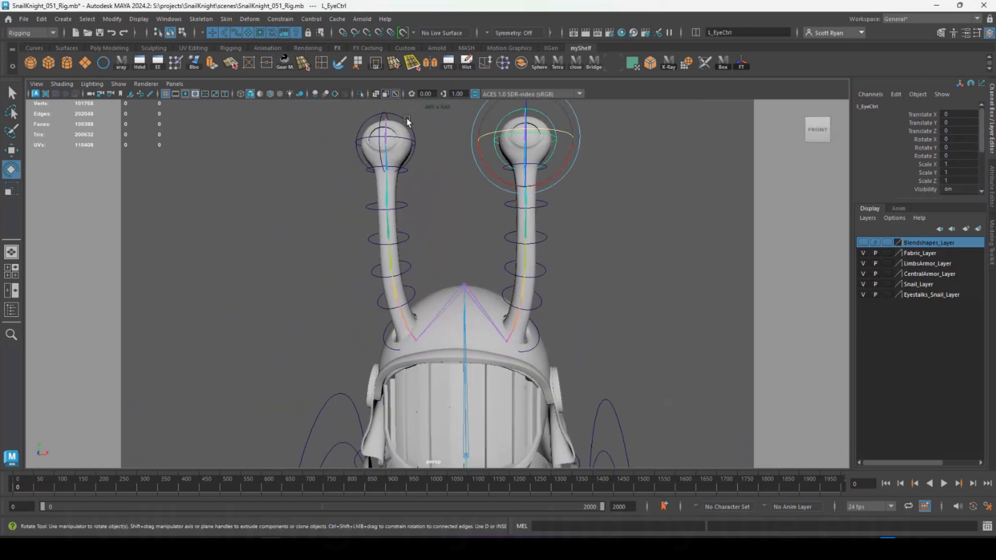
click(539, 334)
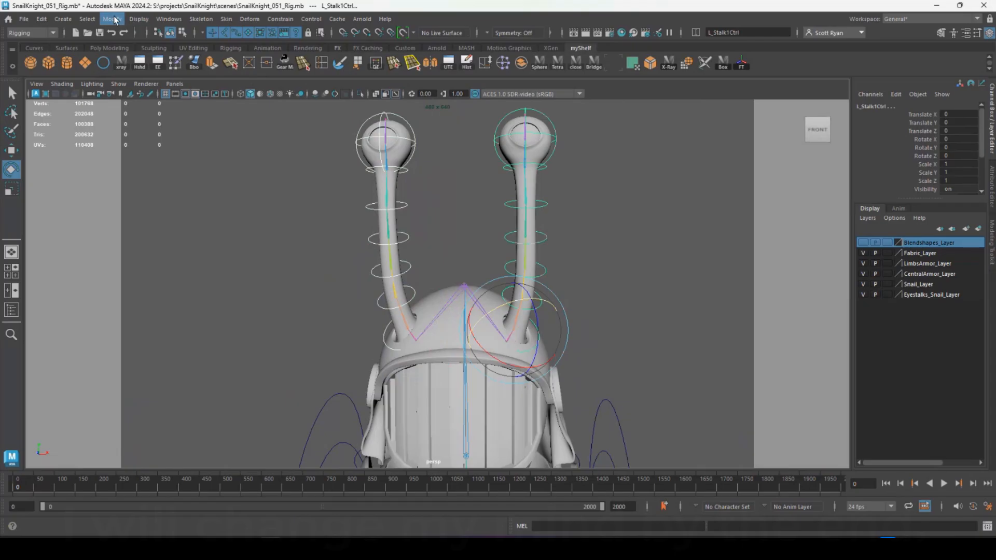
click(93, 19)
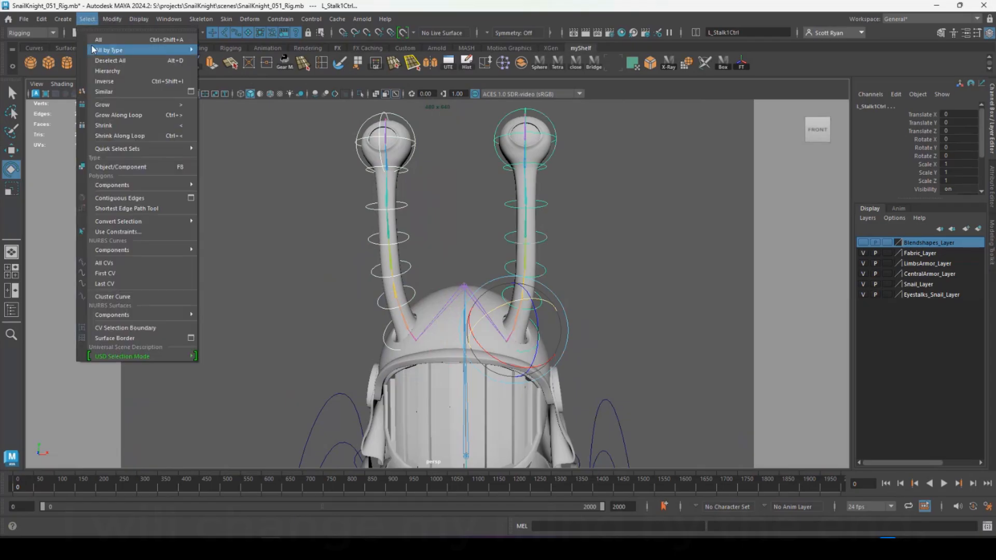
click(105, 70)
drag(921, 114, 928, 188)
right_click(876, 179)
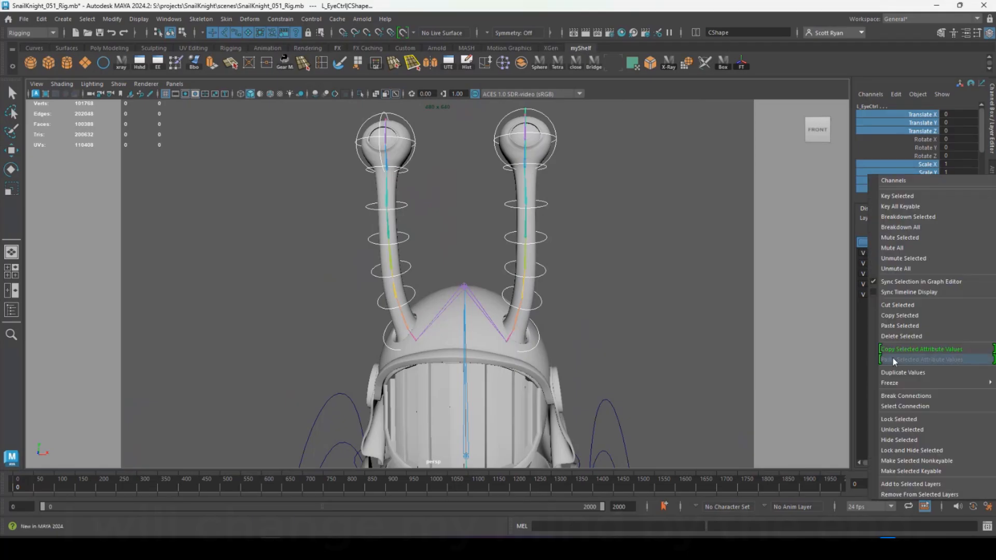
click(896, 451)
Select the parent groups of both arm controls, L_ArmCtrlGrp and R_ArmCtrlGrp, and lock and hide all their channels
alt+drag(645, 305, 604, 333)
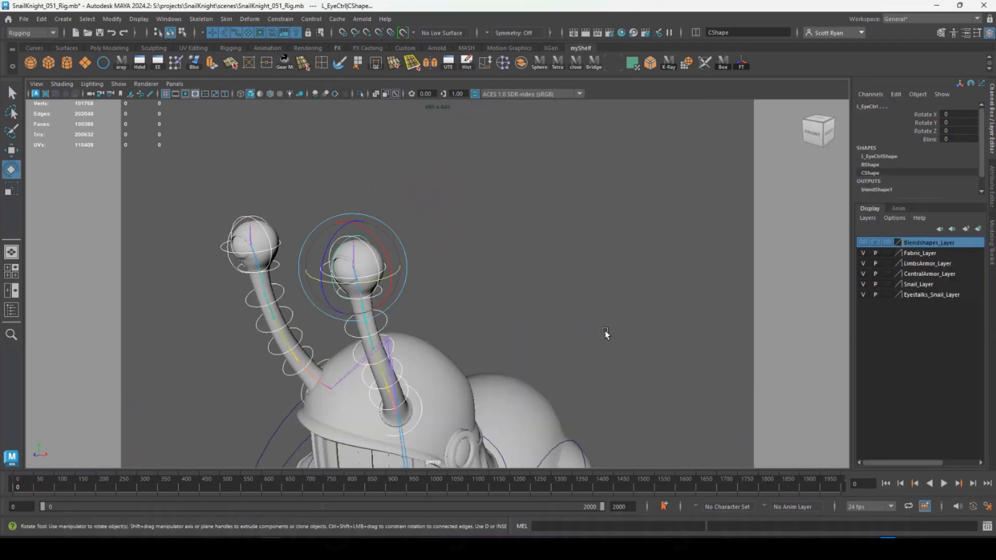
alt+right_drag(605, 334, 510, 322)
alt+middle_drag(511, 321, 502, 211)
alt+drag(503, 211, 531, 193)
alt+middle_drag(544, 337, 555, 195)
alt+drag(555, 195, 598, 304)
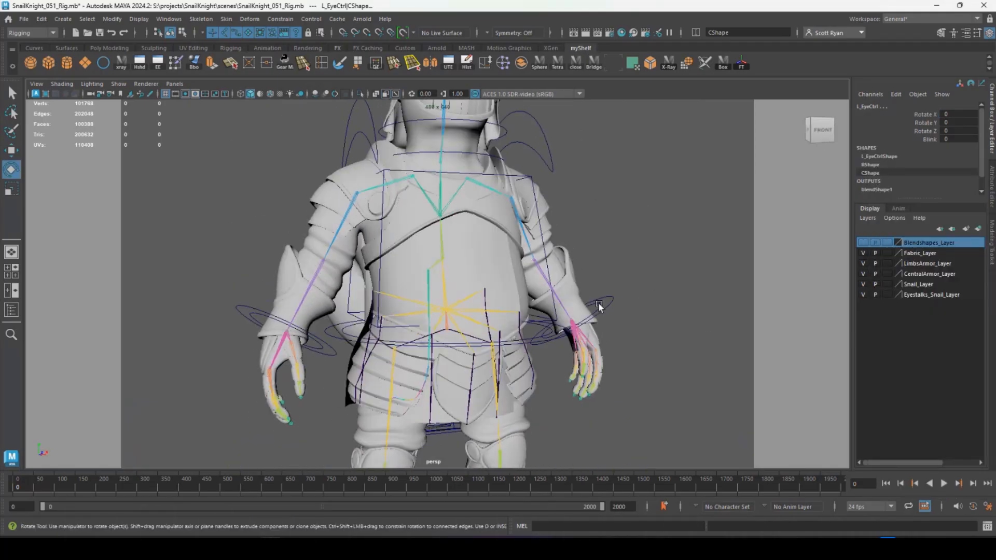
click(606, 302)
click(241, 306)
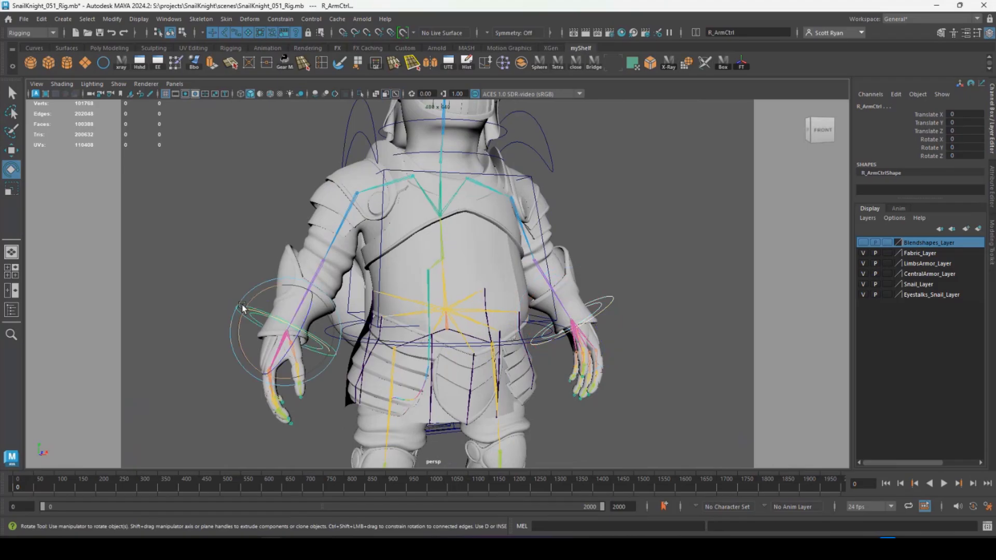
key(Up)
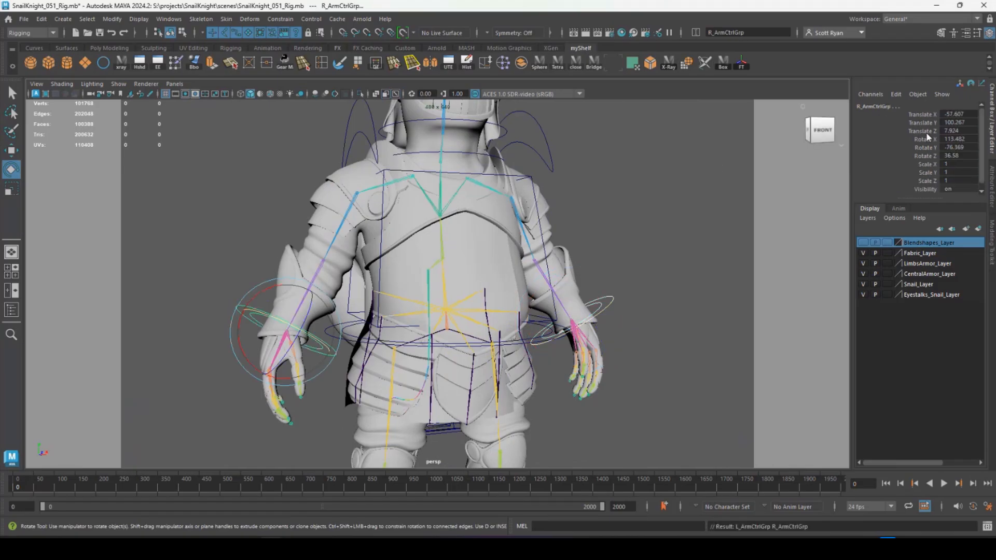
drag(926, 114, 925, 190)
right_click(927, 170)
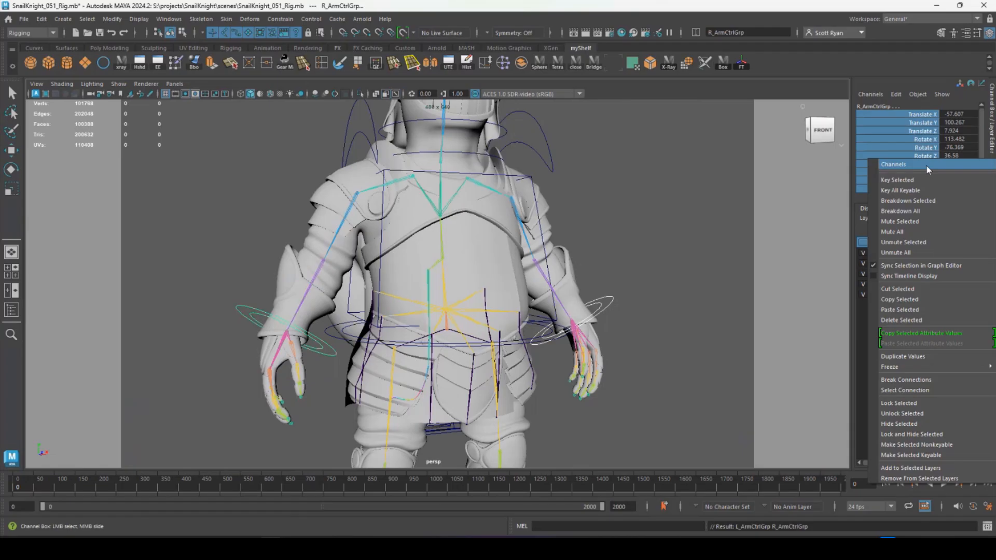
click(912, 434)
Select the parent groups of L_Stalk1Ctrl and R_Stalk1Ctrl and lock and hide all their channels from Translate X to Visibility
alt+middle_drag(546, 215, 539, 358)
alt+drag(539, 358, 444, 332)
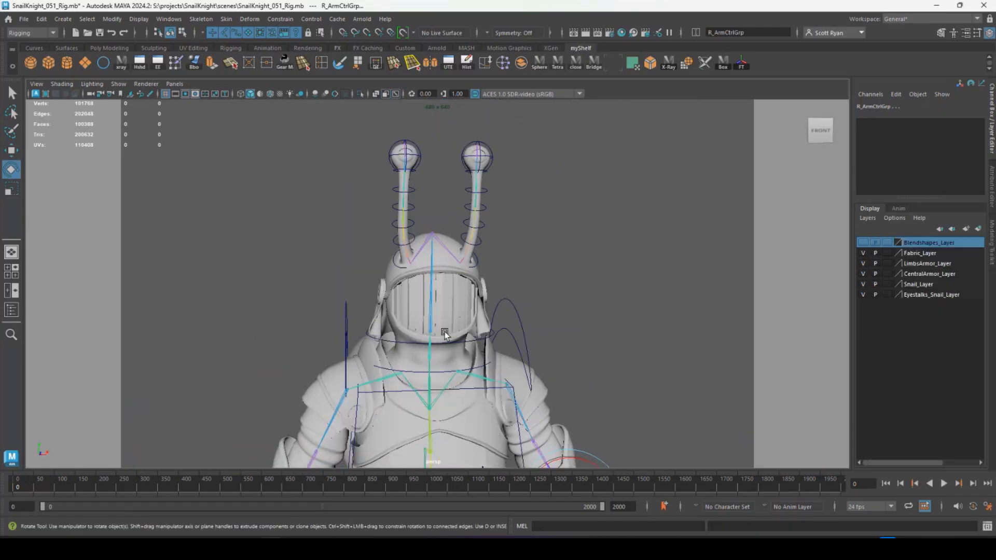
alt+right_drag(444, 331, 529, 290)
alt+middle_drag(529, 290, 538, 366)
alt+right_drag(538, 366, 533, 313)
click(537, 299)
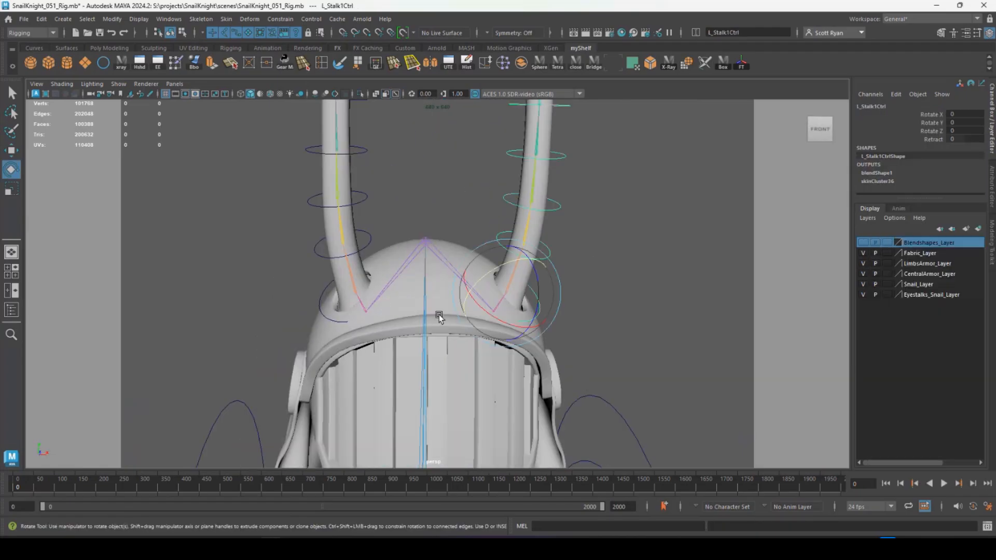
click(321, 288)
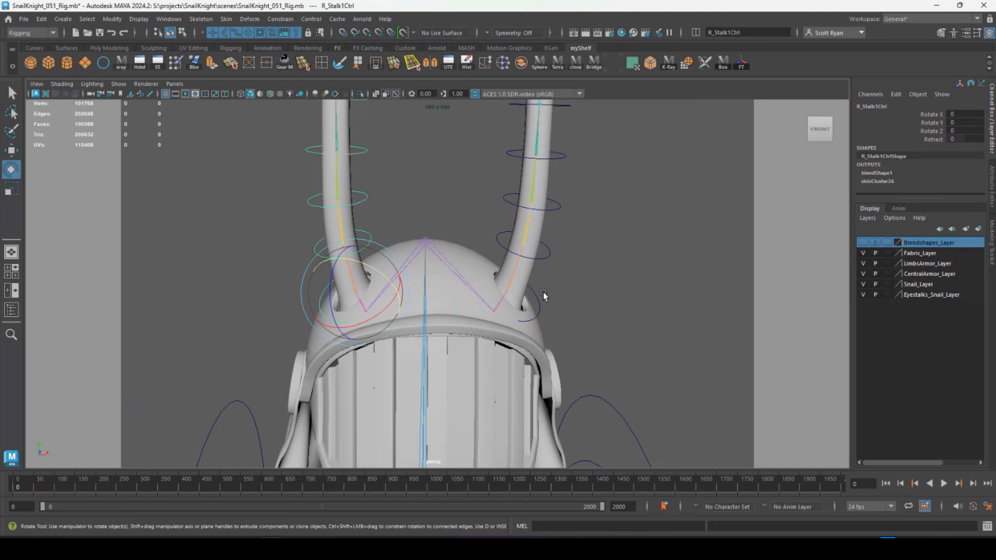
shift+click(537, 293)
drag(929, 114, 920, 191)
right_click(919, 190)
click(911, 431)
Select the parent groups of both second eyestalk controls and lock and hide their Rotate X, Y and Z channels
scroll(400, 280, up, 3)
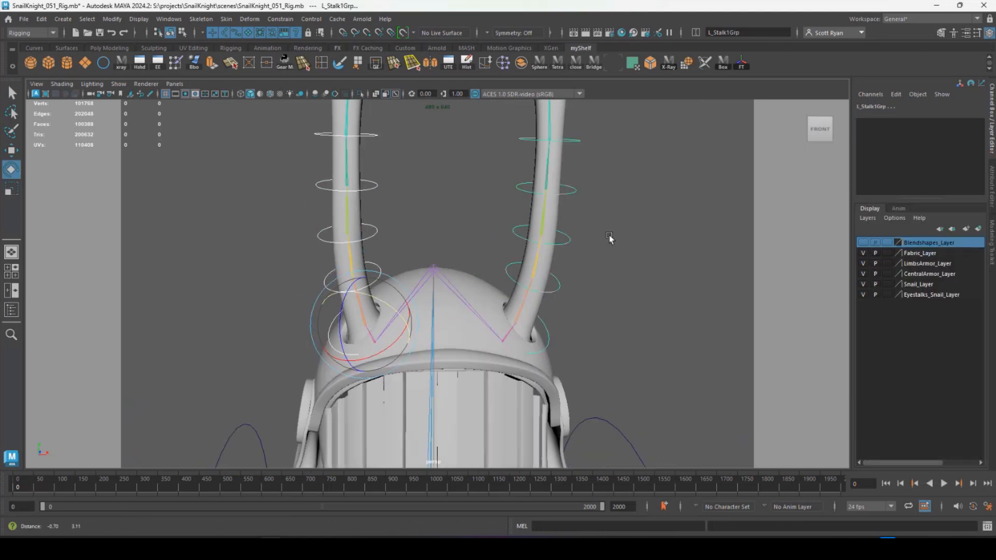
click(400, 280)
shift+click(533, 283)
key(Up)
drag(935, 114, 931, 131)
right_click(929, 122)
click(896, 397)
Lock and hide the Rotate X, Y and Z channels on the parent groups of both third eyestalk controls
click(538, 243)
shift+click(400, 245)
key(Up)
right_click(931, 130)
click(911, 404)
Lock and hide the Rotate X, Y and Z channels on L_Stalk4Grp and R_Stalk4Grp
click(543, 204)
shift+click(400, 198)
key(Up)
right_click(931, 131)
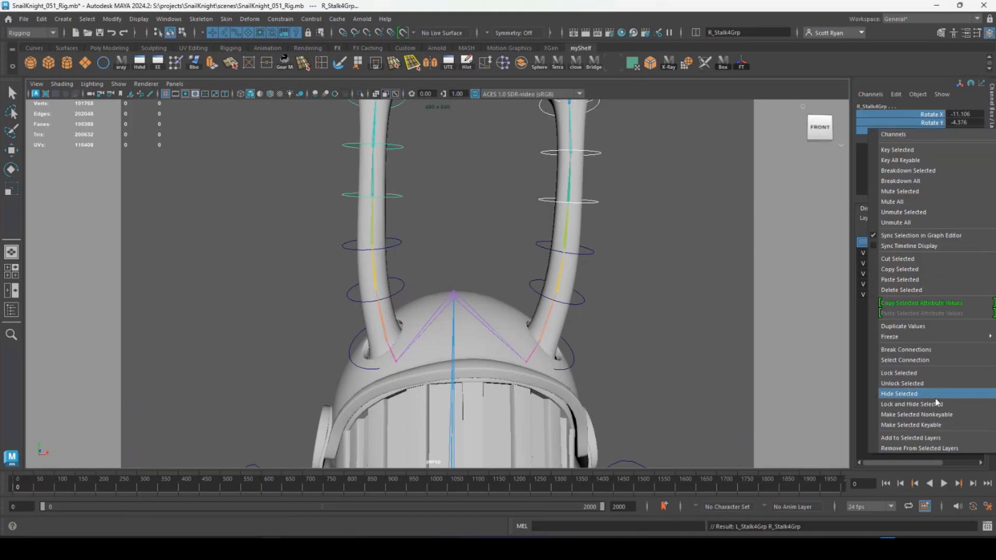
click(935, 404)
Lock and hide the Rotate X, Y and Z channels on L_Stalk5Grp and R_Stalk5Grp
alt+middle_drag(418, 182, 424, 322)
click(404, 290)
shift+click(601, 293)
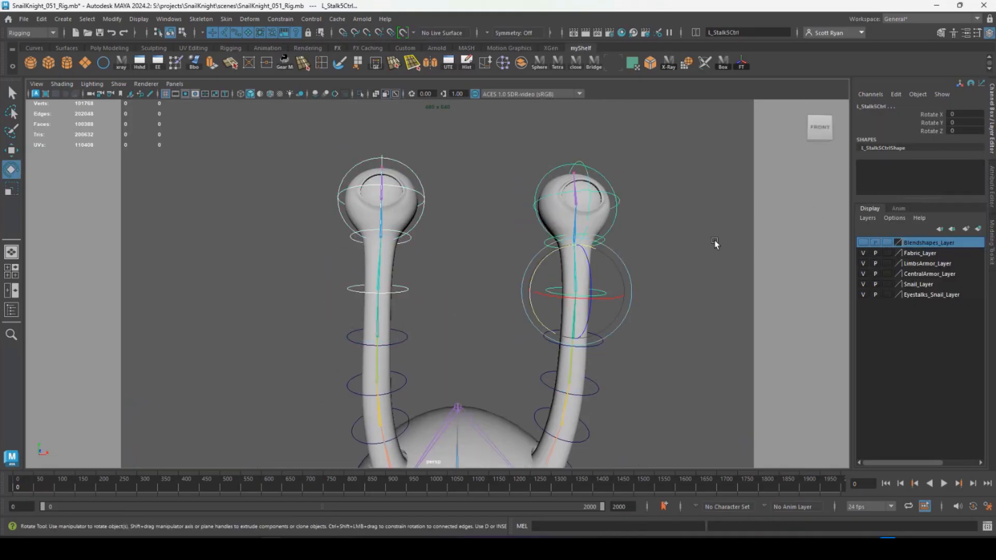
key(Up)
drag(929, 114, 926, 130)
right_click(926, 129)
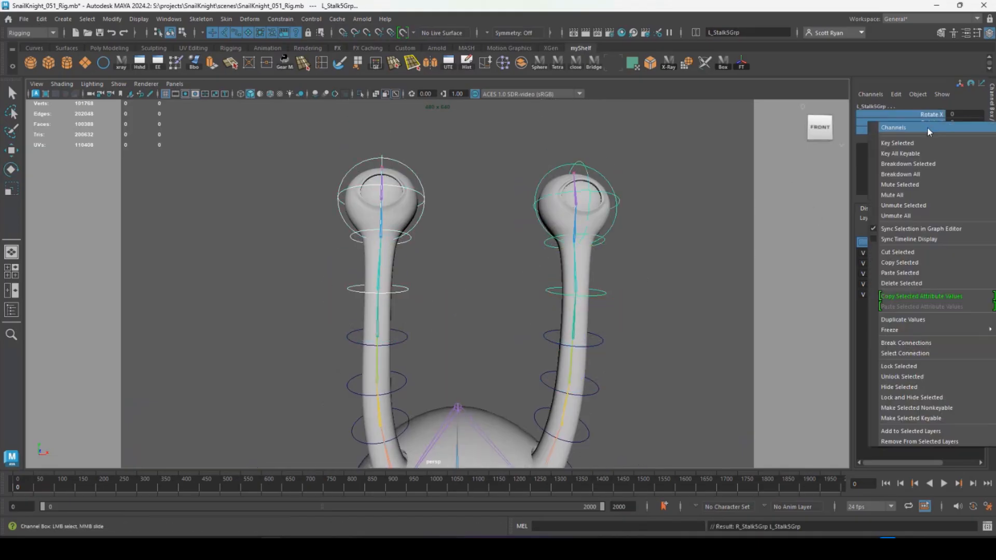
click(913, 399)
key(e)
Select the parent groups of L_Stalk6Ctrl and R_Stalk6Ctrl and lock and hide their Rotate X, Y and Z channels
click(408, 237)
shift+click(604, 238)
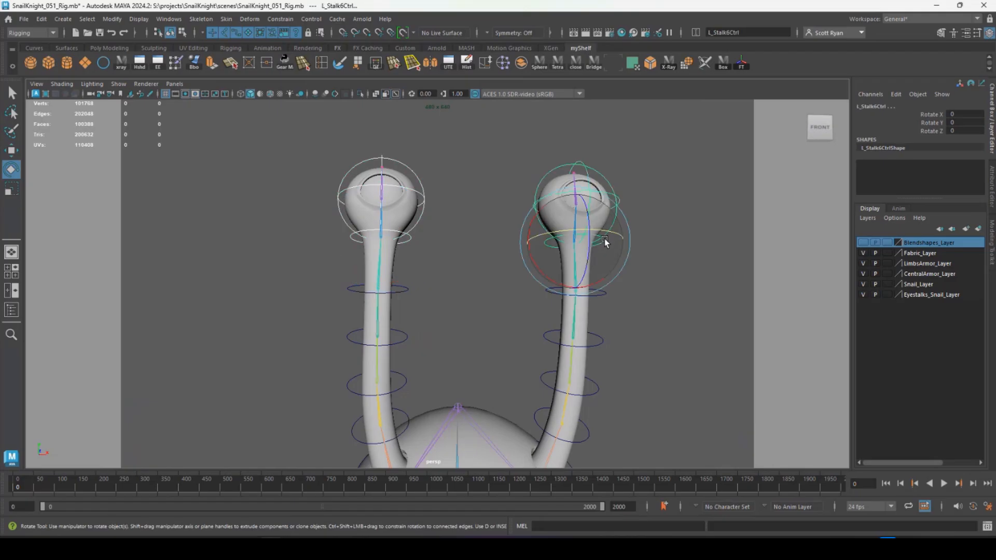
key(Up)
drag(931, 117, 928, 130)
right_click(928, 130)
click(913, 391)
Check the channels of L_EyeCtrl and look over the whole character for remaining controls
click(605, 195)
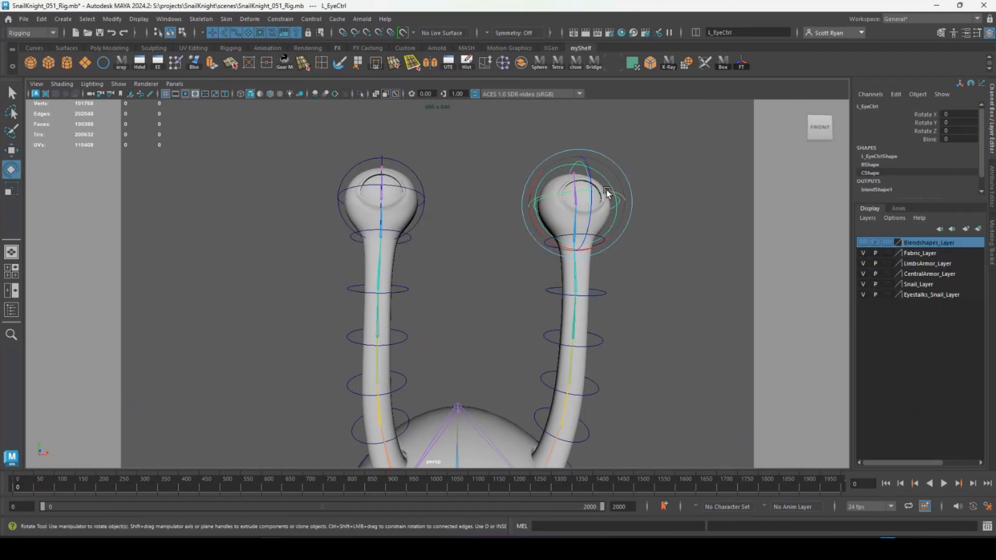
click(666, 271)
alt+right_drag(666, 271, 503, 262)
alt+middle_drag(502, 262, 524, 155)
alt+drag(596, 176, 606, 207)
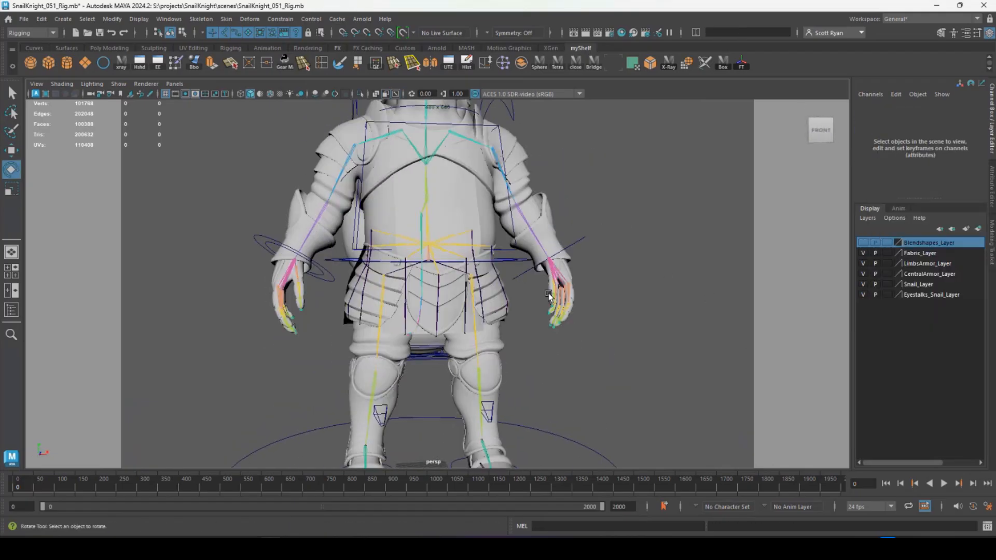
alt+middle_drag(549, 294, 547, 214)
mouse_move(560, 214)
alt+mouse_down()
mouse_move(542, 221)
mouse_move(566, 220)
mouse_move(528, 226)
mouse_move(548, 223)
alt+mouse_up()
alt+middle_drag(548, 223, 544, 307)
alt+right_drag(545, 307, 355, 226)
alt+middle_drag(354, 226, 344, 256)
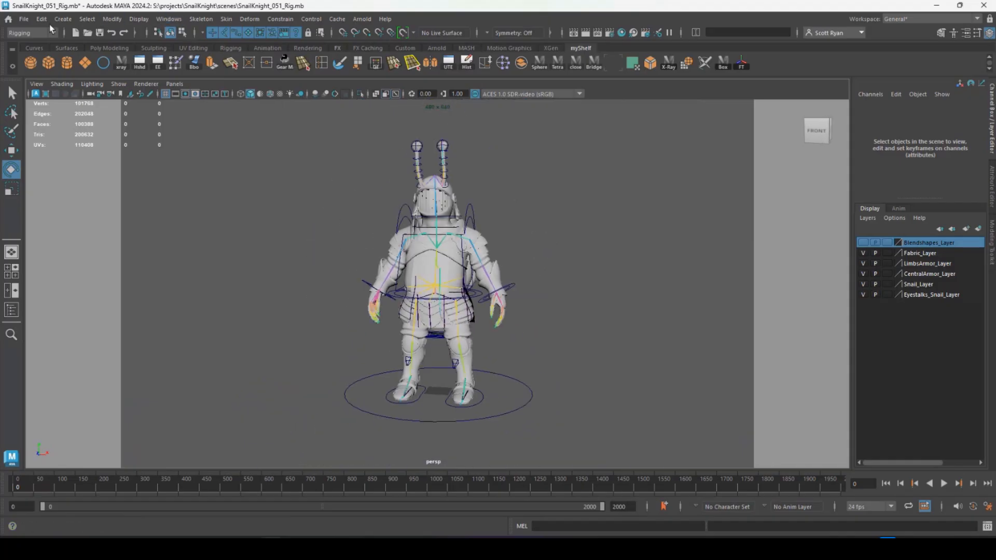
Open the Outliner, select the mixamorig:Hips joint chain and move the window clear of the channel list
click(169, 19)
click(194, 142)
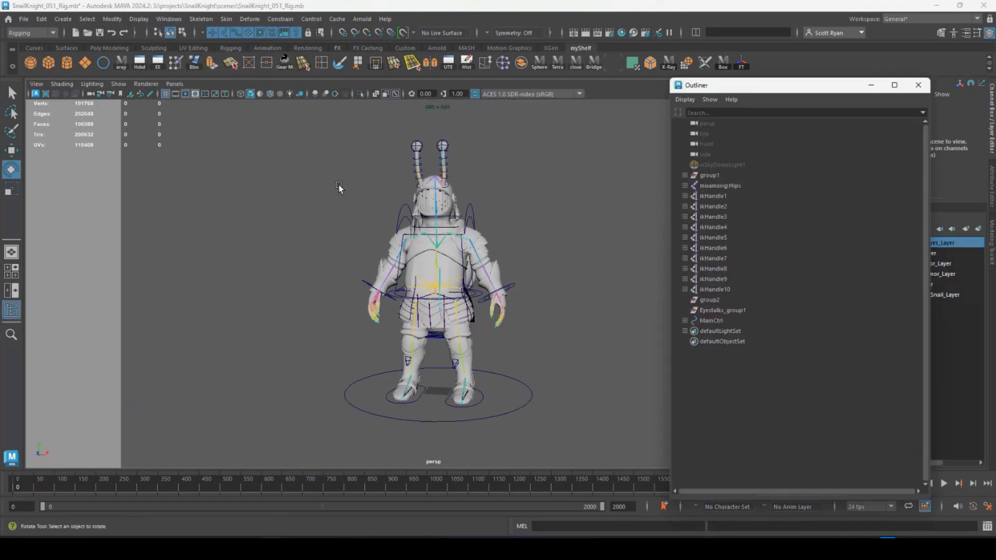
click(720, 187)
drag(755, 85, 684, 55)
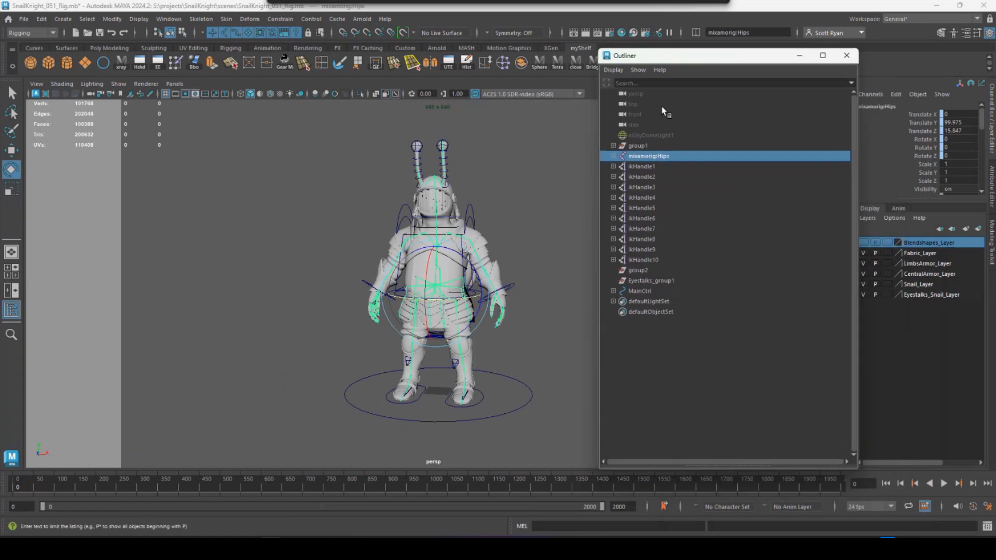
Group ikHandle1 through ikHandle10 under the name IKGrp and hide the group
click(643, 167)
shift+click(643, 260)
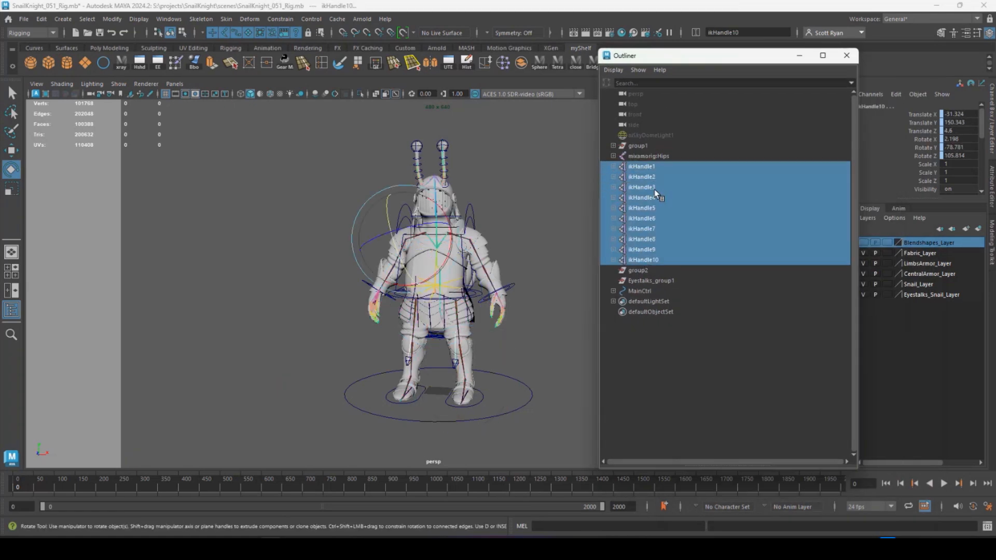
key(ctrl+g)
double_click(641, 197)
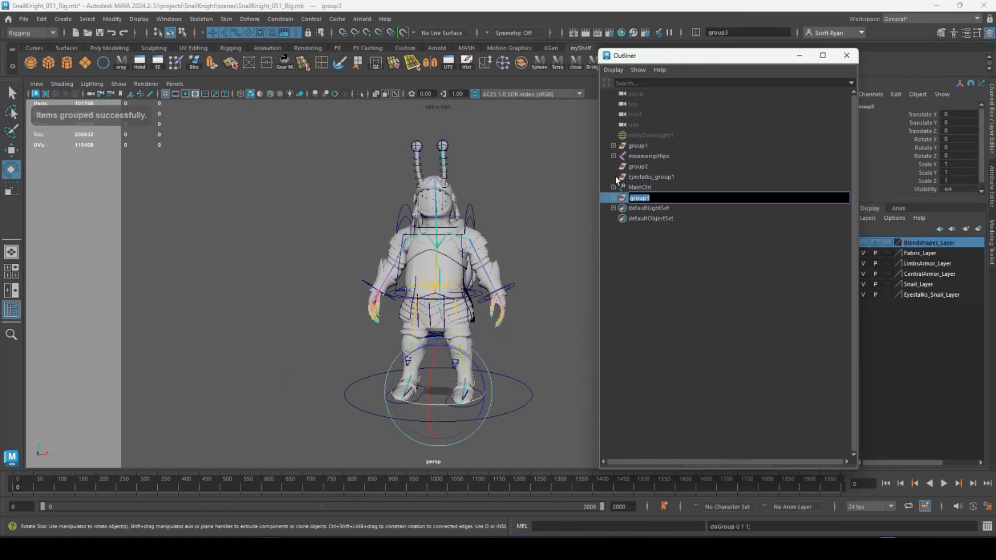
text(IKGrp)
key(Return)
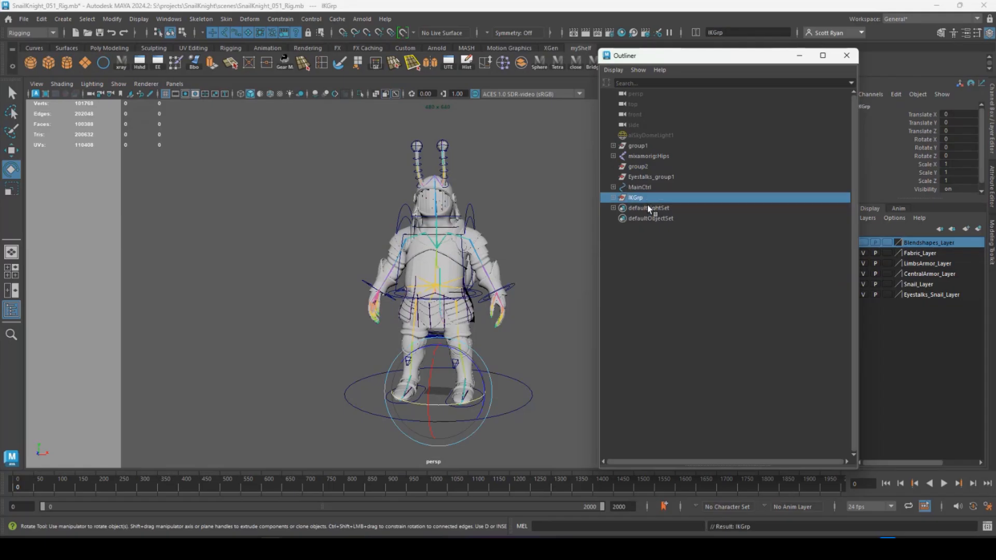
key(h)
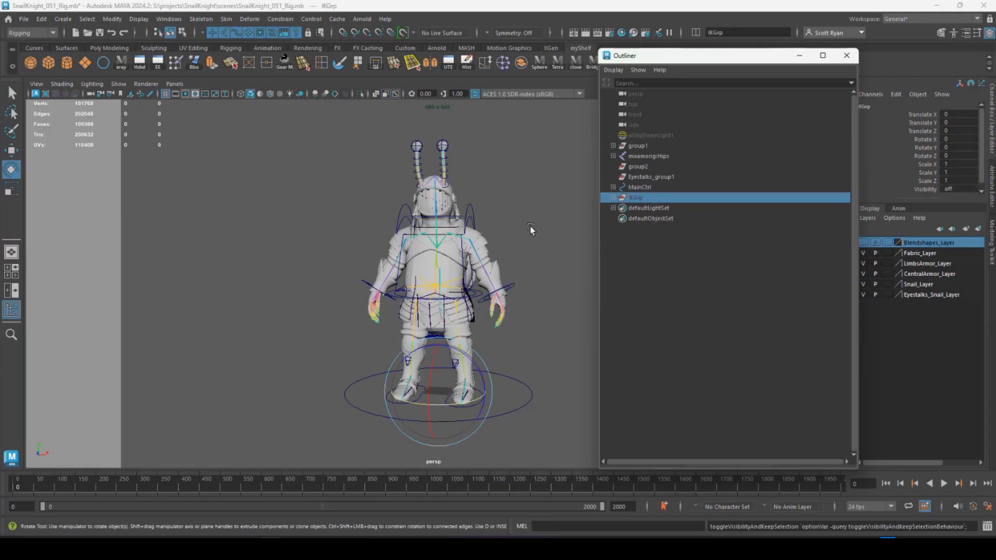
Delete the leftover group2 and Eyestalks_group1, undoing once to check the character before deleting them again
scroll(529, 228, up, 5)
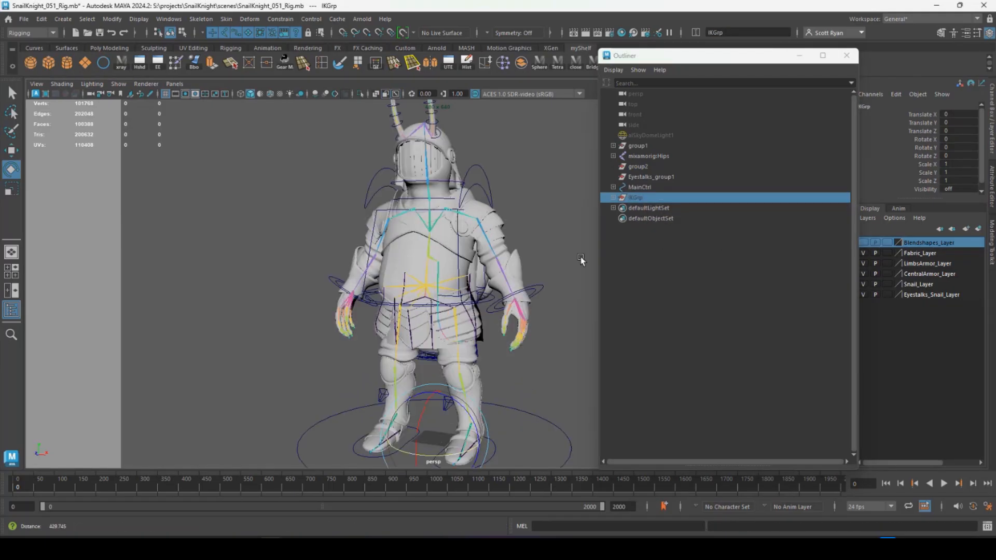
click(641, 178)
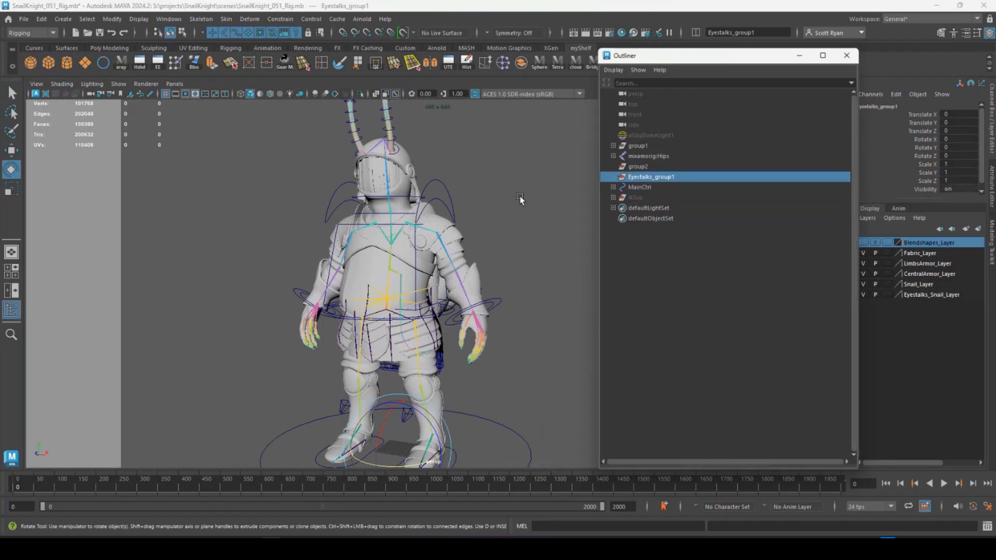
shift+click(634, 168)
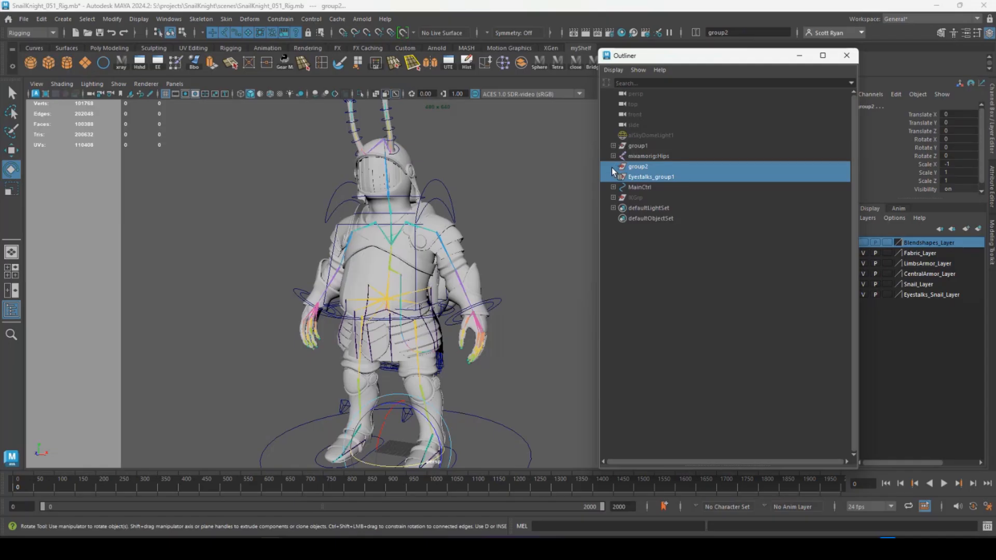
key(Delete)
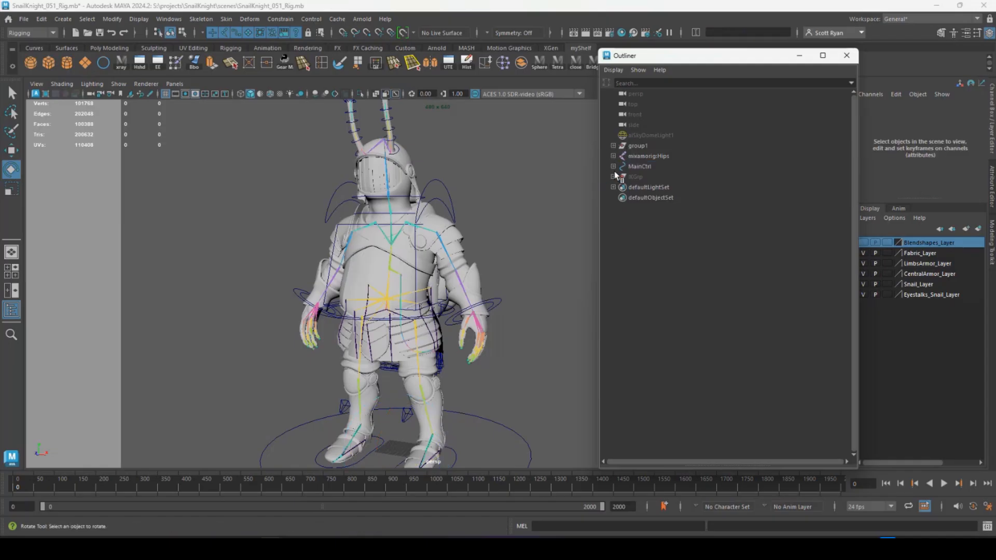
key(ctrl+z)
alt+drag(536, 269, 511, 264)
key(Delete)
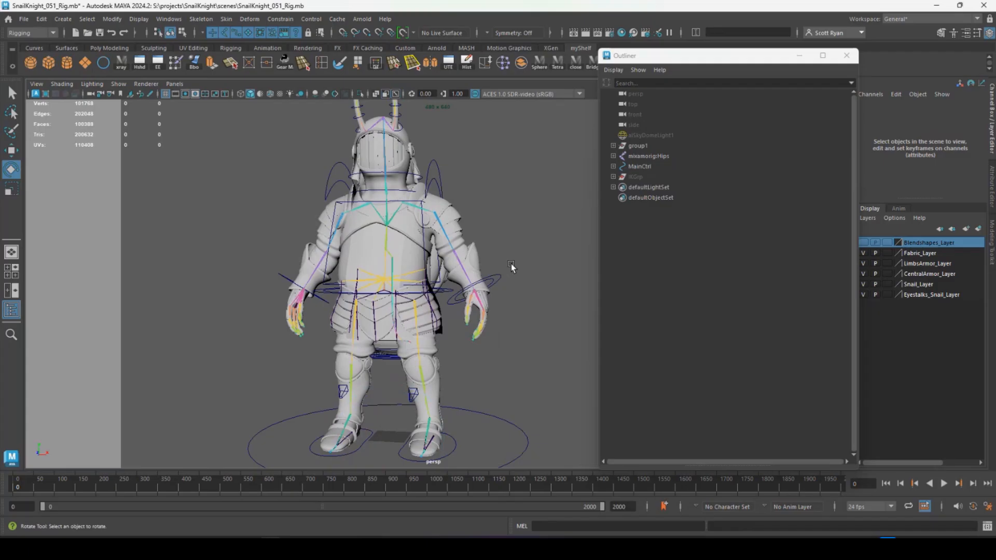
Rename the mesh group group1 as GeometryGrp and expand it to list its meshes
click(639, 166)
click(649, 156)
click(638, 145)
double_click(639, 146)
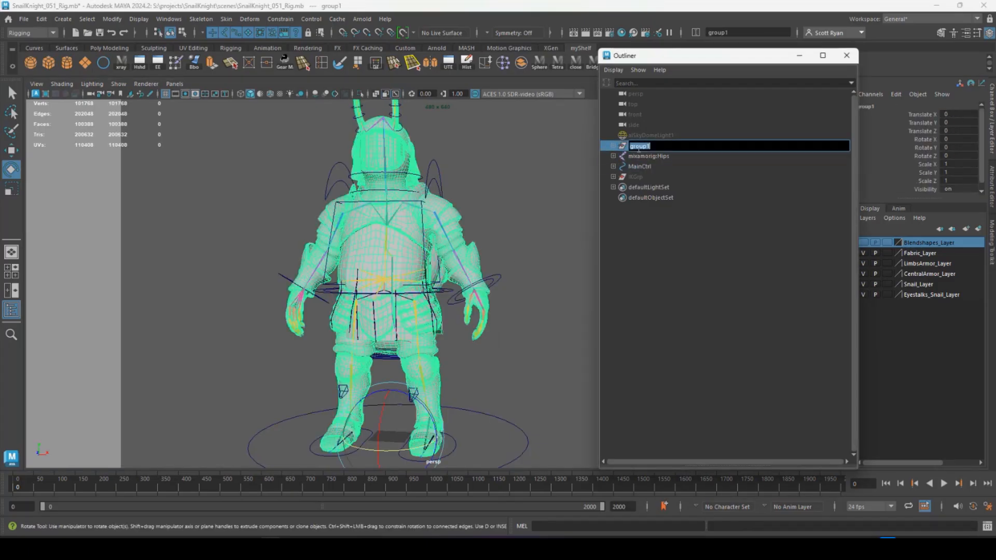
text(GeometryGrp)
key(Return)
click(613, 146)
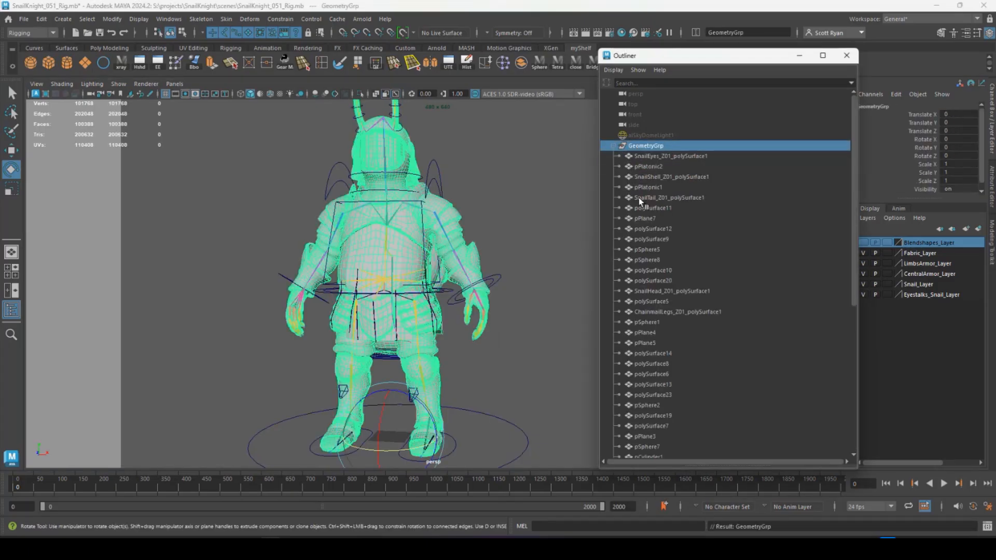
Rename the right eyeball mesh pPlatonic2 as R_Eyeball
alt+drag(525, 286, 471, 282)
alt+right_drag(471, 281, 539, 316)
click(648, 166)
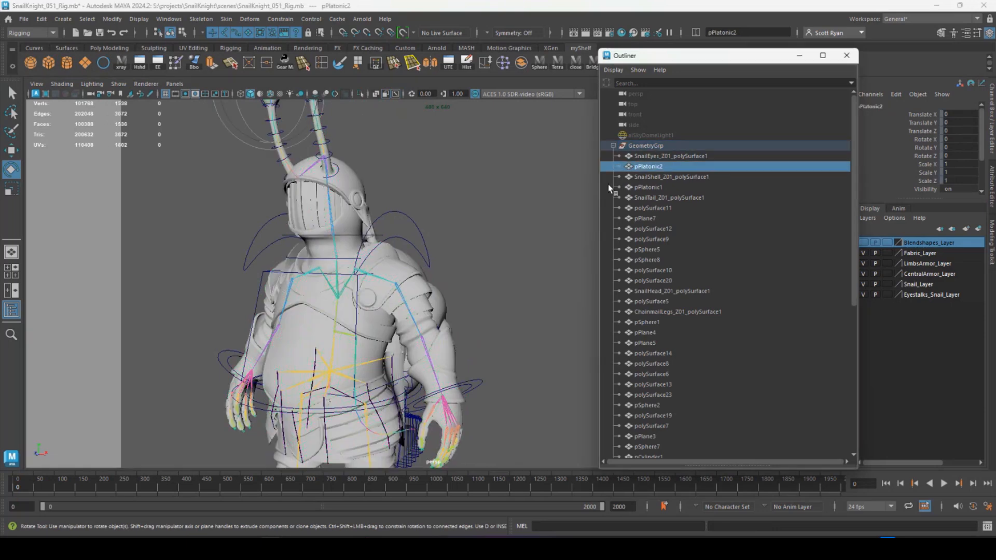
alt+middle_drag(518, 207, 587, 295)
alt+drag(587, 295, 486, 297)
scroll(467, 337, up, 5)
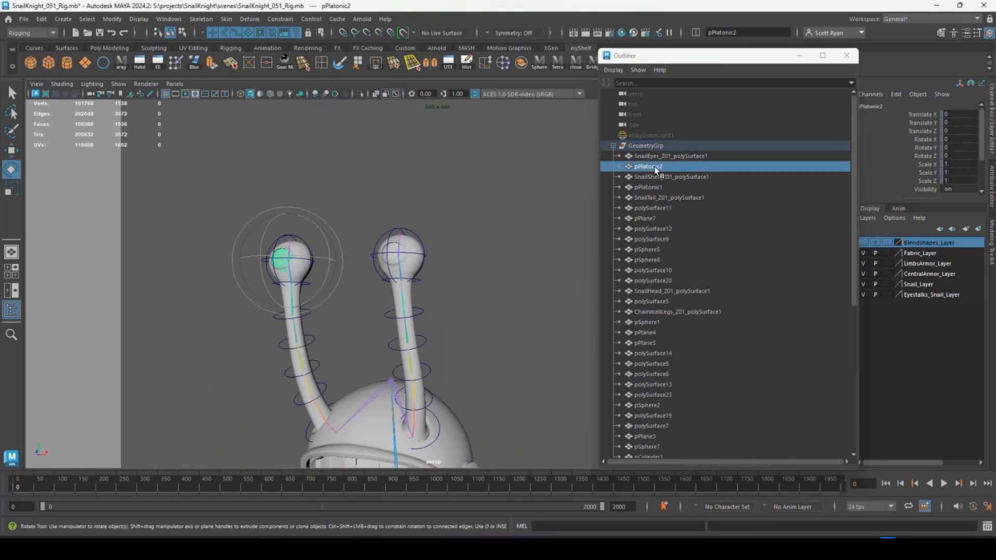
double_click(648, 166)
text(Eyeball)
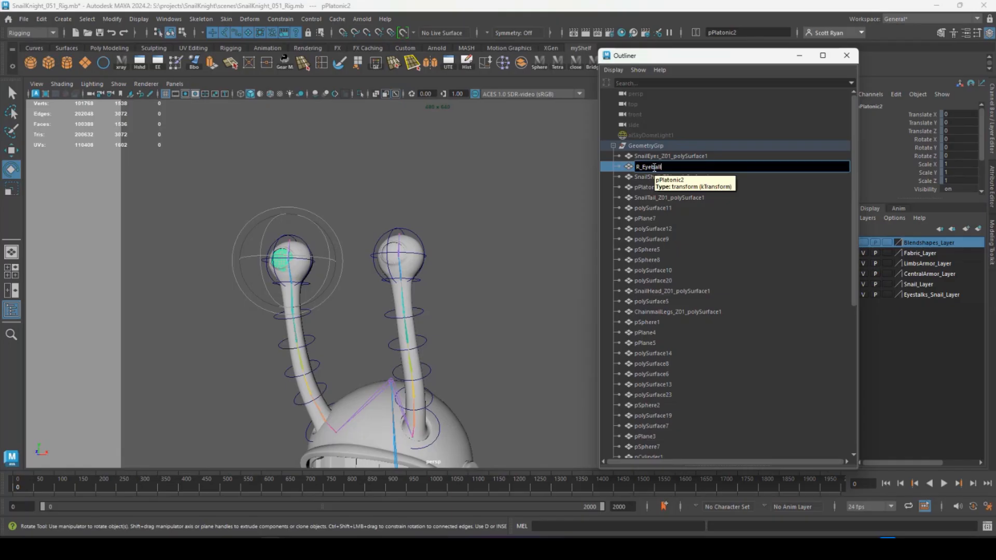
key(Return)
Rename the left eyeball mesh pPlatonic1 as L_Eyeball
click(498, 253)
click(402, 262)
double_click(636, 186)
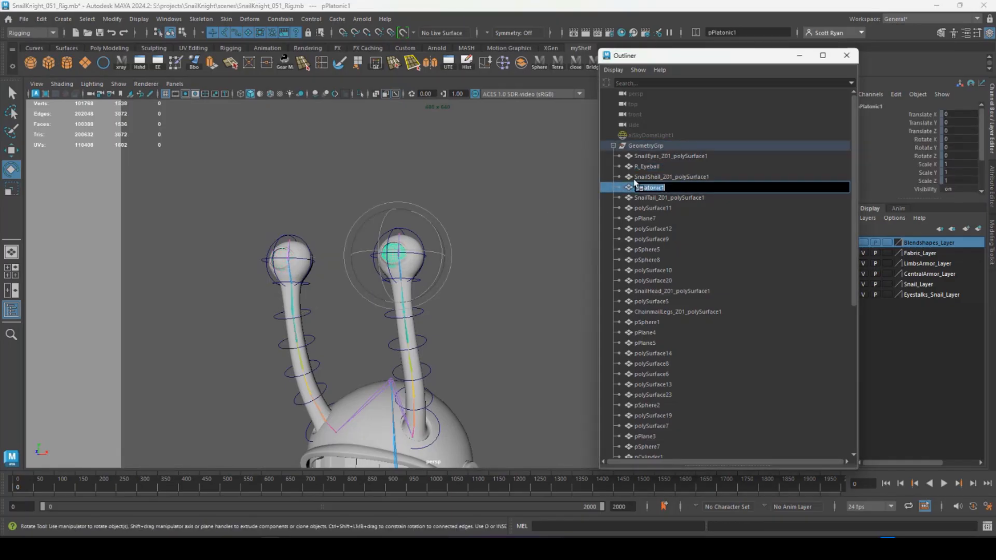
text(L_Eyeball)
key(Return)
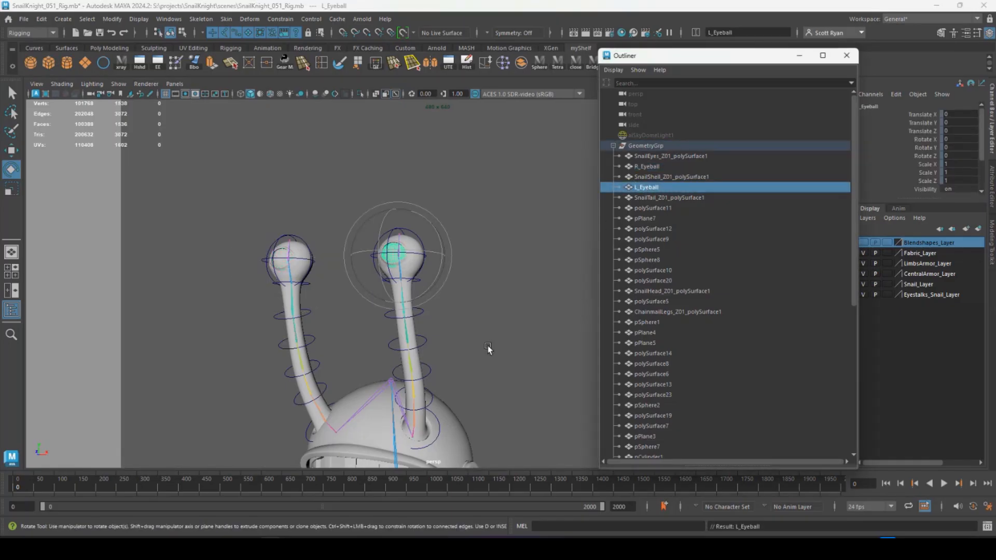
Rename the eyestalk mesh SnailEyes_Z01_polySurface1 as Eyestalks
click(654, 156)
double_click(654, 155)
text(Ey)
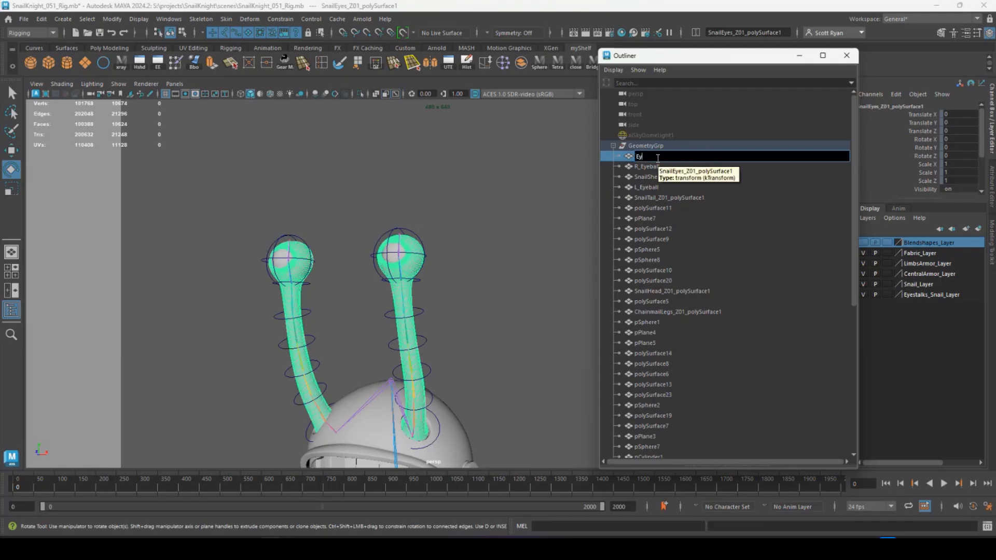
text(estalks)
key(Return)
Identify the mesh SnailShell_Z01_polySurface1 on the character's back and rename it as Shell
click(664, 176)
key(f)
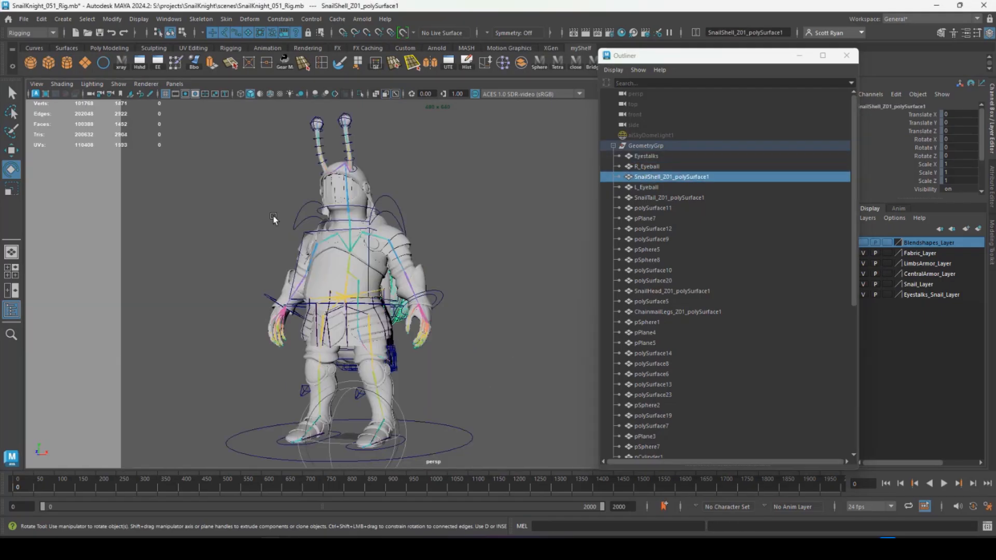
double_click(663, 176)
text(Shell)
key(Return)
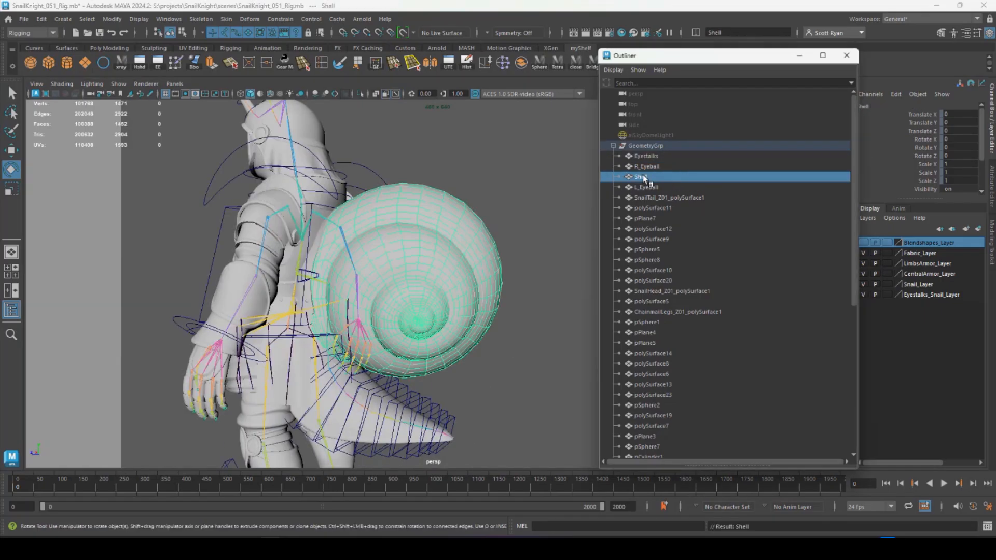
Frame the mesh SnailTail_Z01_polySurface1 and rename it as Tail
click(654, 197)
key(f)
double_click(654, 198)
text(Tail)
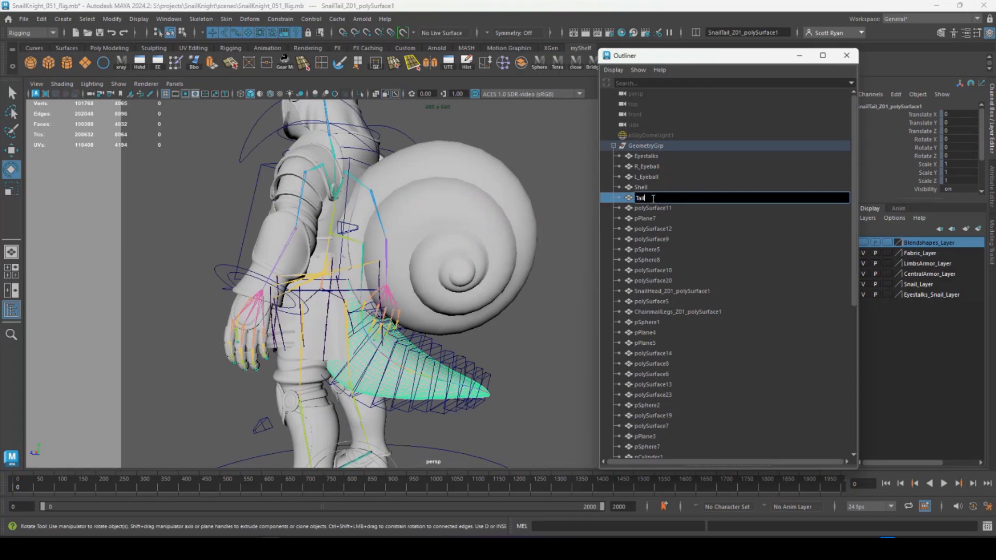
key(Return)
Frame polySurface11, the armor over both knees, and rename it as KneeGuards
click(655, 208)
key(f)
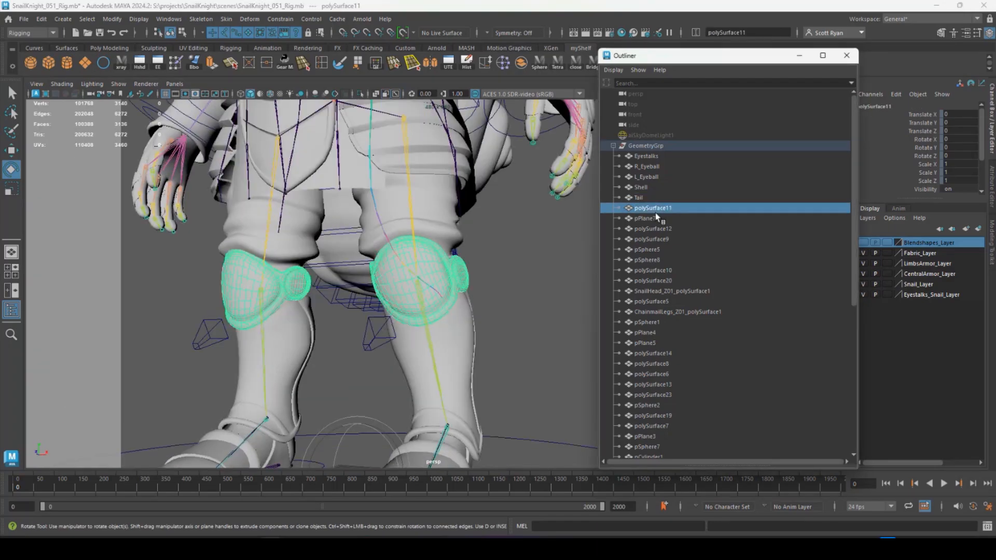
double_click(650, 207)
text(Knee)
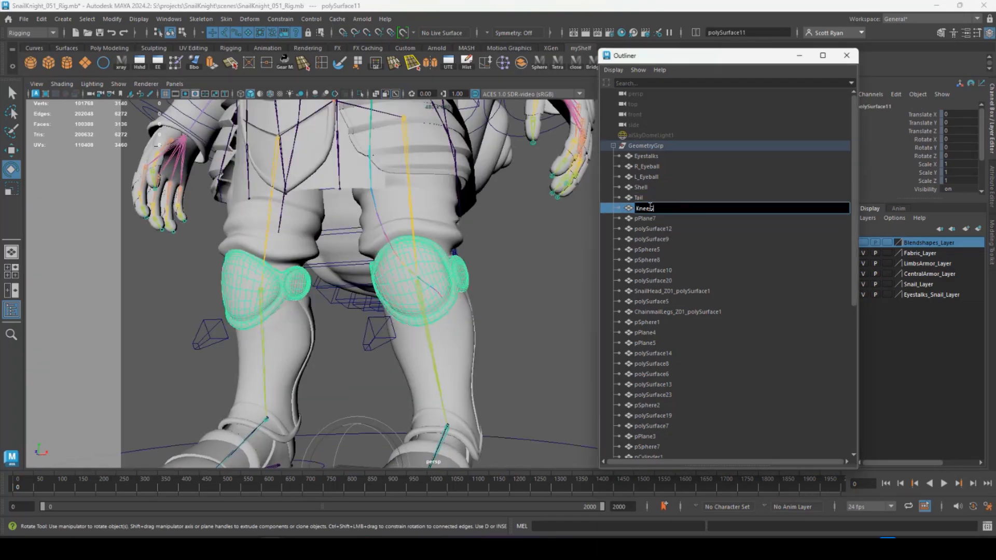
text(Guards)
key(Return)
Frame pPlane7, the mesh strip hanging below the front of the waist, and rename it as FrontChainmail
click(648, 218)
key(f)
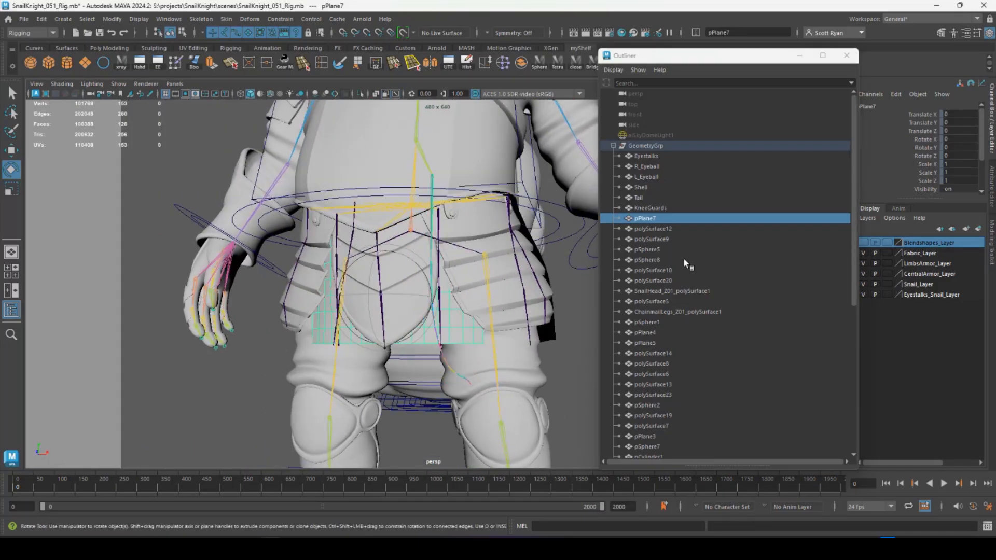
double_click(647, 218)
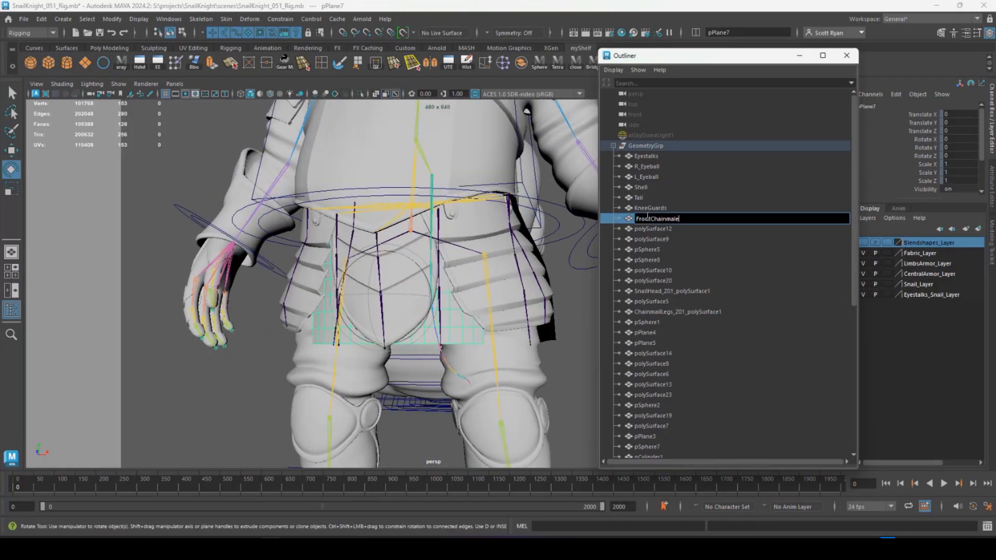
text(FrontChainmail)
key(Return)
Frame polySurface12, the armor on the lower legs, and rename it as ShinGuards
click(652, 229)
key(f)
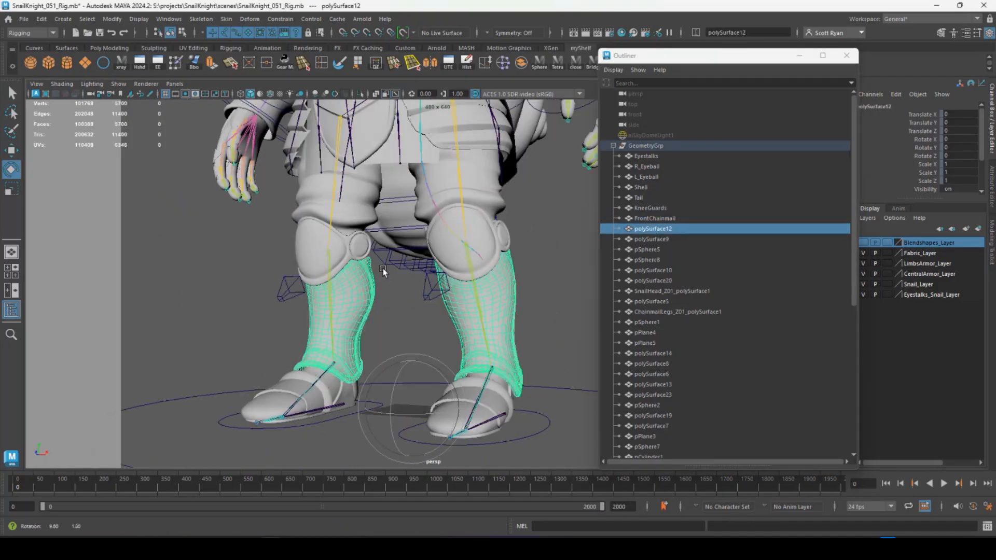
double_click(654, 228)
text(ShinGuards)
key(Return)
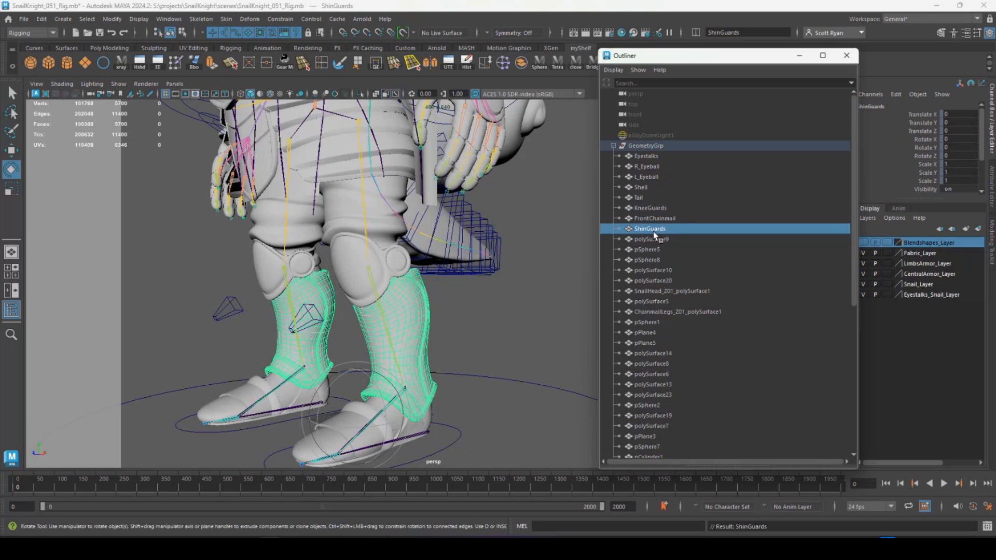
Frame polySurface9, the armor covering both hands, and rename it as HandArmor
click(648, 239)
key(f)
double_click(652, 239)
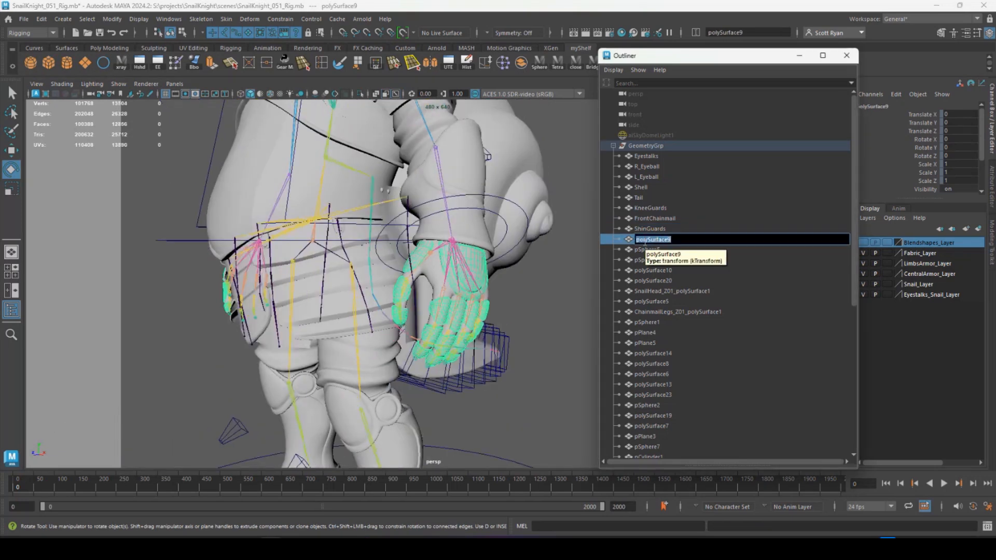
text(HandArmor)
key(Return)
Select the small bolt spheres on both sides of the torso armor, starting with pSphere5, and group them as BoltsGrp
click(648, 249)
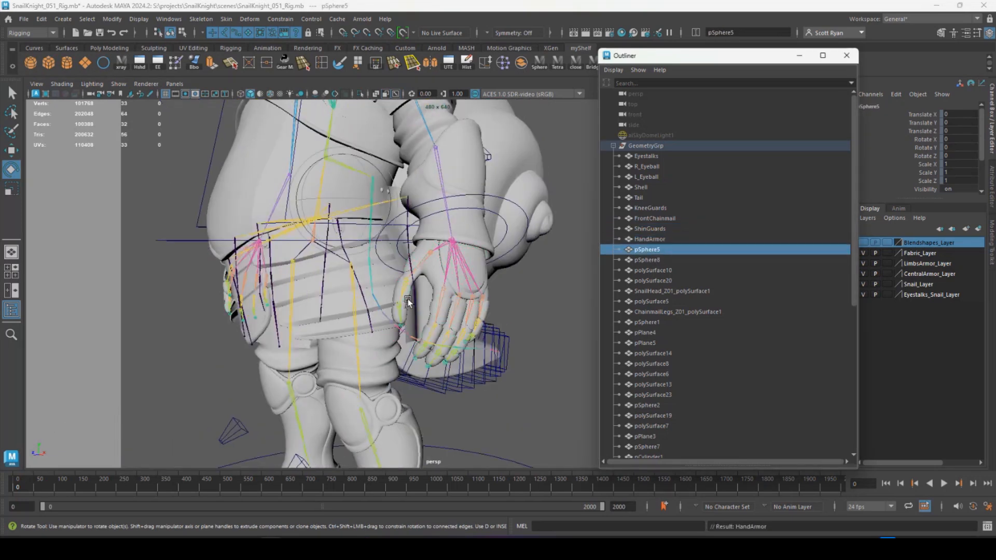
key(f)
alt+drag(498, 352, 515, 362)
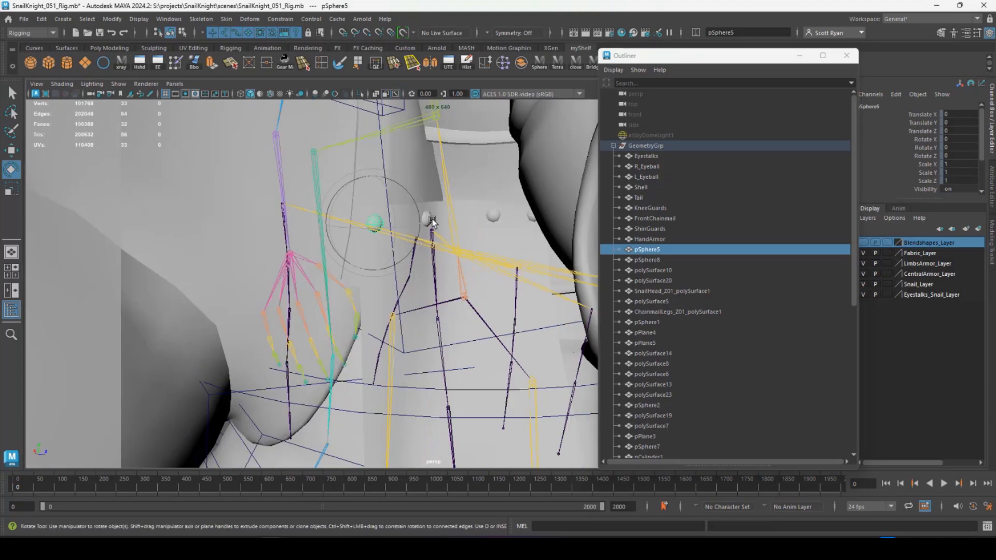
key(q)
shift+click(429, 218)
shift+click(496, 217)
shift+click(530, 220)
alt+drag(530, 244, 339, 279)
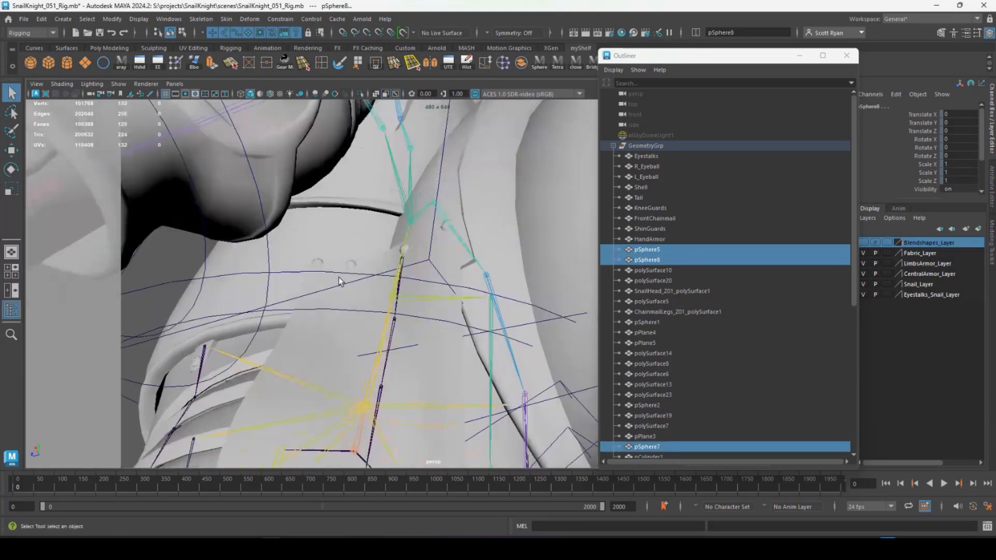
shift+click(444, 226)
alt+drag(444, 227, 435, 255)
shift+click(435, 255)
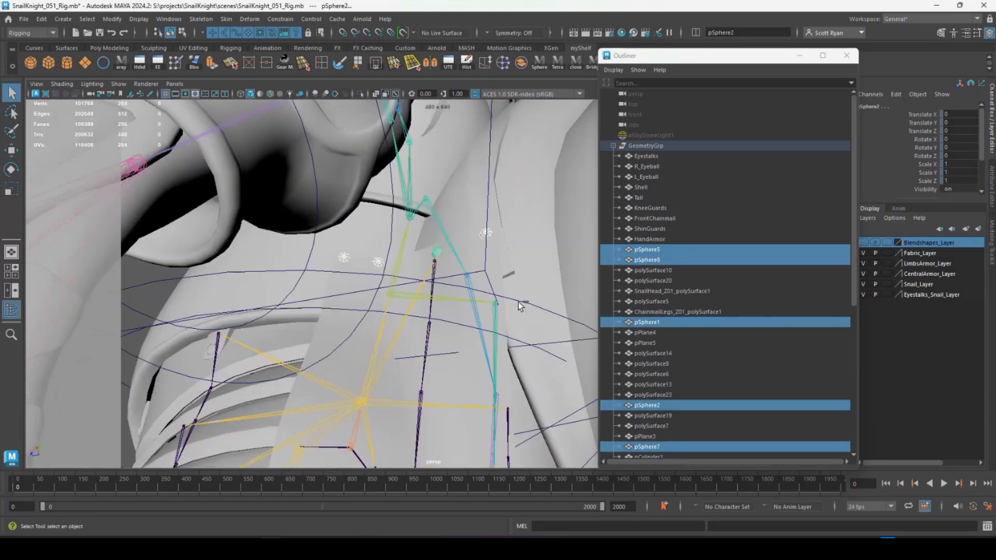
key(ctrl+g)
scroll(687, 326, down, 6)
double_click(641, 394)
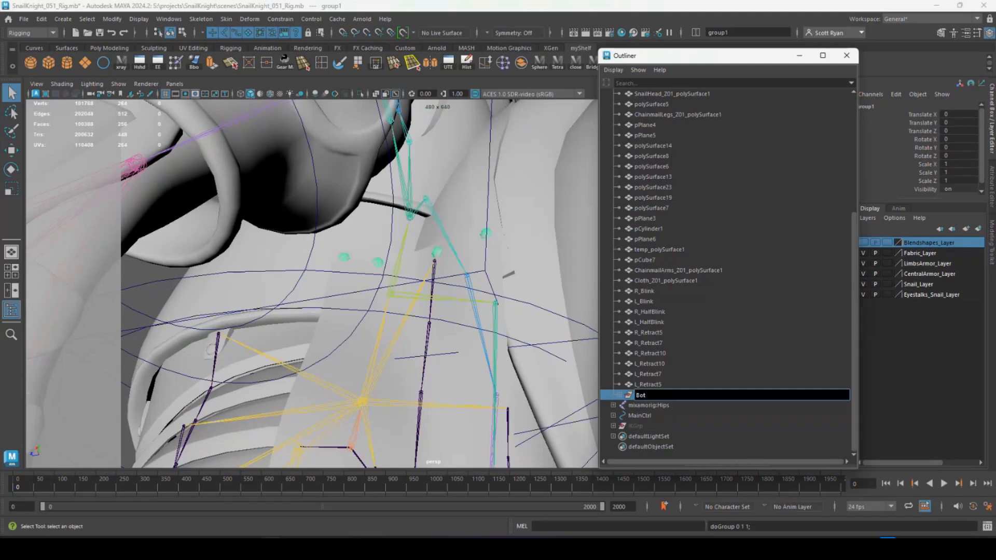
text(sGrp)
key(Return)
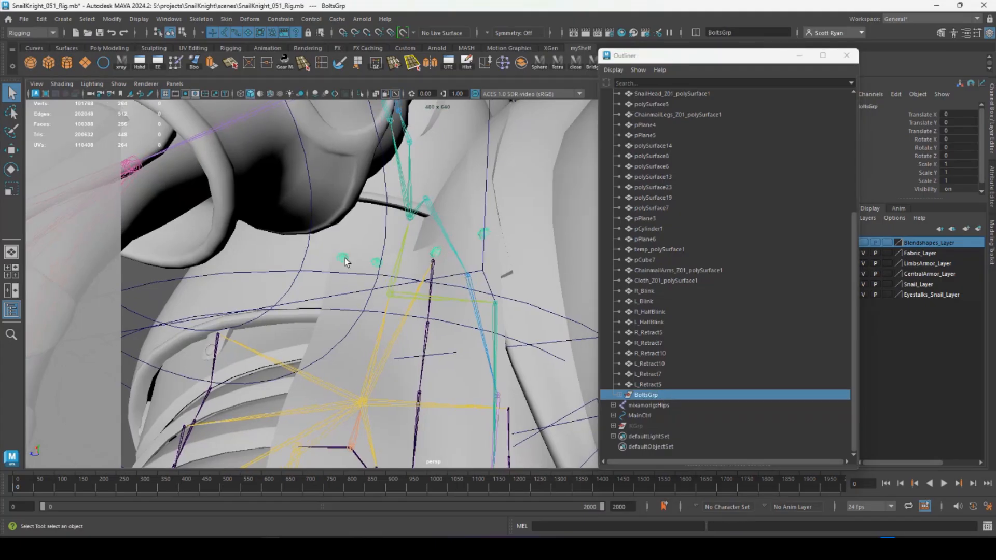
Select the four bolt spheres on the character's left side and rename them together as L_Bolts
click(343, 257)
shift+click(434, 253)
shift+click(485, 233)
key(ctrl+z)
shift+click(485, 233)
drag(714, 56, 734, 86)
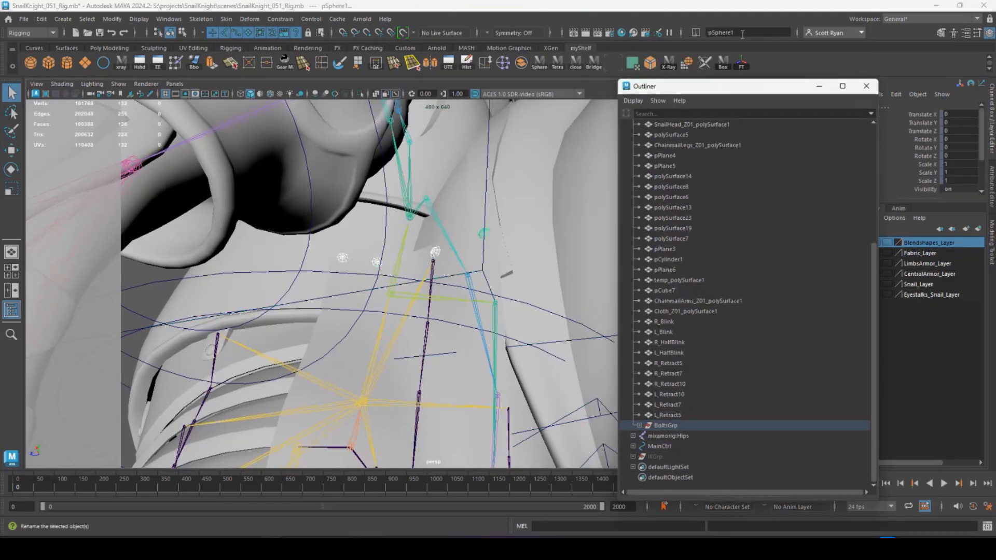
double_click(734, 34)
text(LBolt)
text(_)
key(Return)
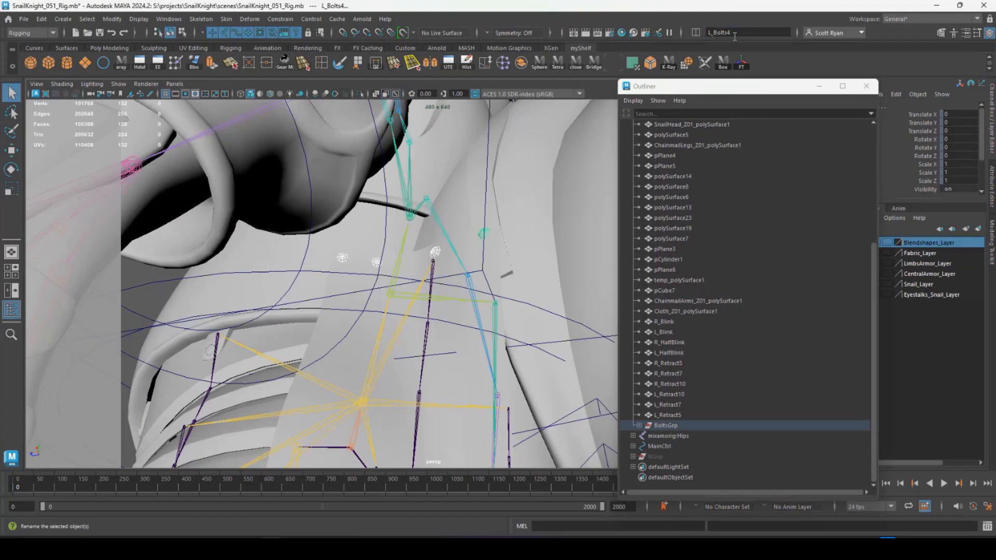
Select the four bolt spheres on the character's right side and rename them together as R_Bolts
alt+drag(435, 220, 472, 283)
click(544, 285)
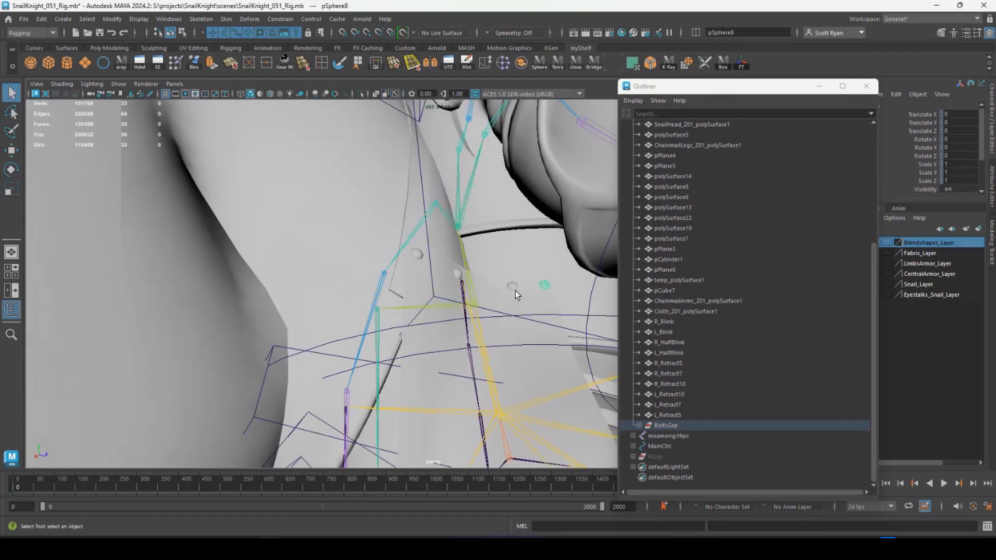
click(418, 255)
click(745, 34)
text(R_Bolts)
key(Return)
Frame polySurface10, the layered plates over the thighs, and rename it as ThighArmor
alt+drag(496, 246, 632, 259)
scroll(674, 259, up, 6)
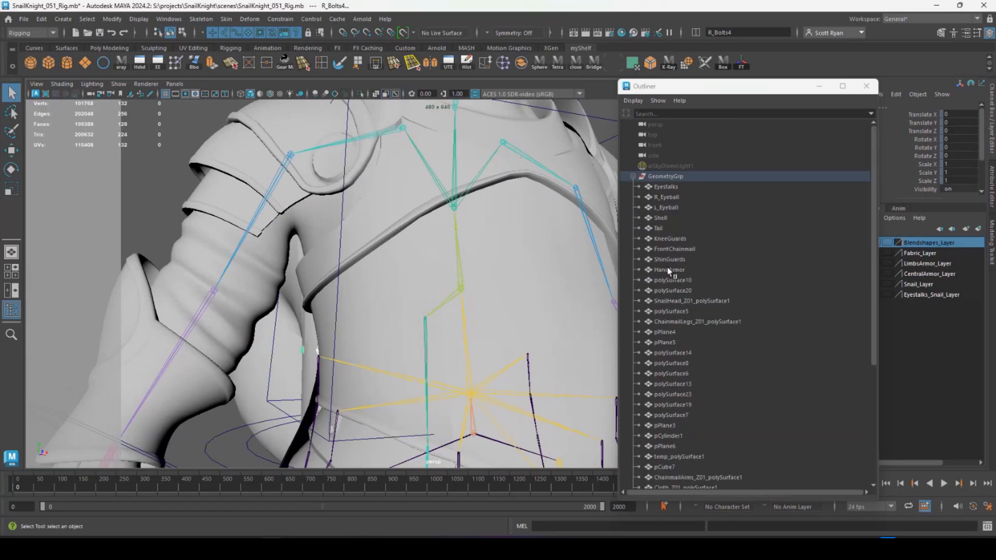
click(673, 280)
key(f)
double_click(674, 280)
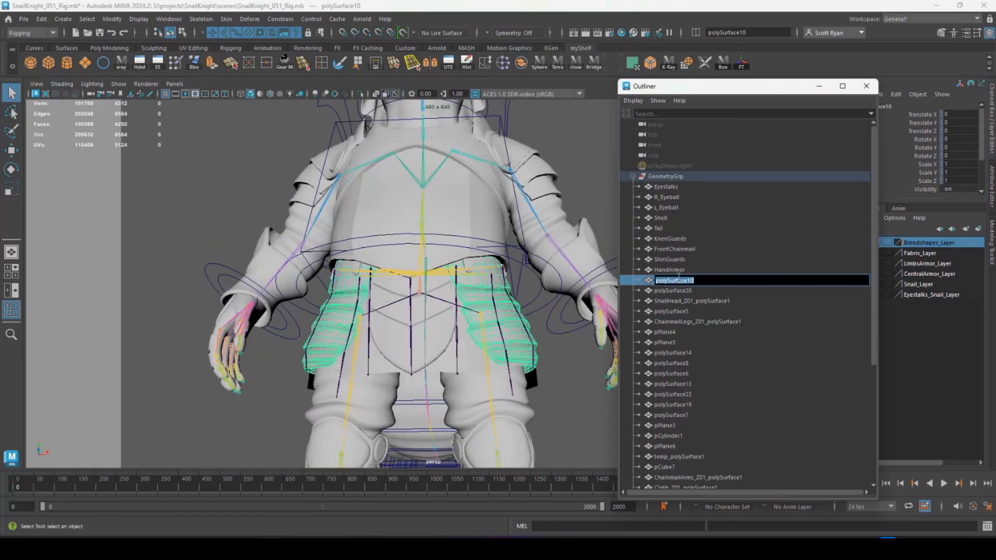
text(ThighArmor)
key(Return)
Rename the torso plate mesh polySurface20 as ChestArmor
double_click(675, 291)
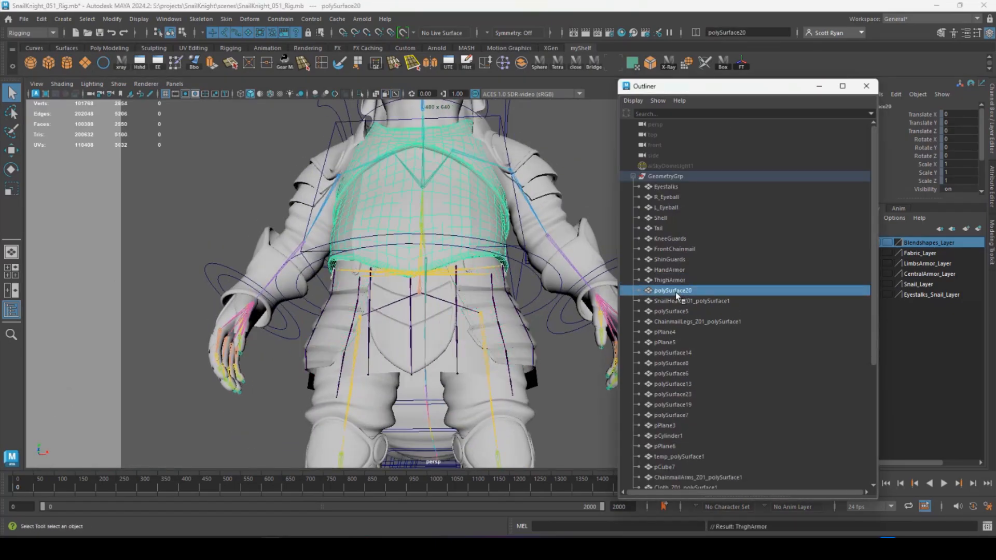
text(ChestArmor)
key(Return)
Frame the mesh SnailHead_Z01_polySurface1 inside the helmet and rename it as Head
click(684, 300)
key(f)
double_click(712, 301)
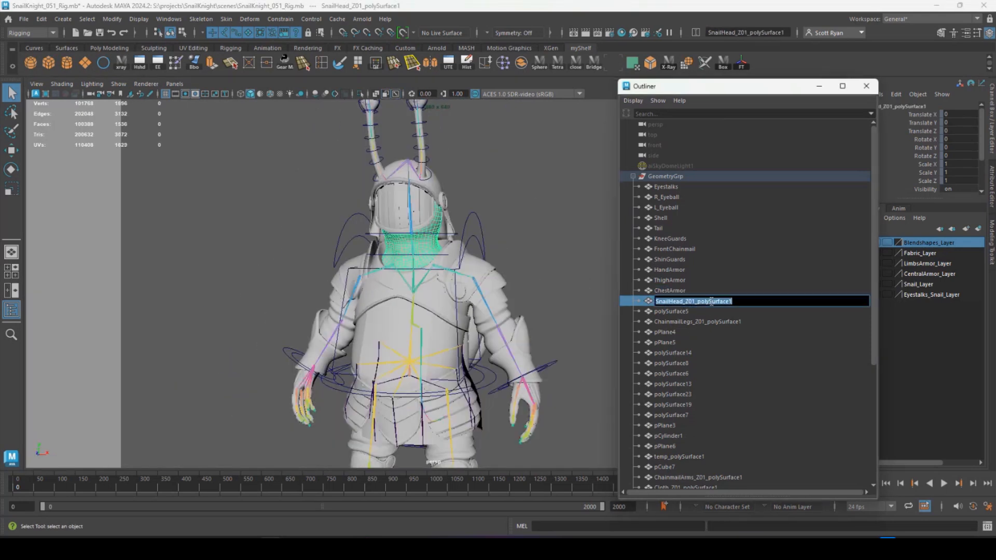
text(Head)
key(Return)
Rename polySurface5, the armor plates on both shoulders, as ShoulderGuards
click(714, 311)
double_click(675, 312)
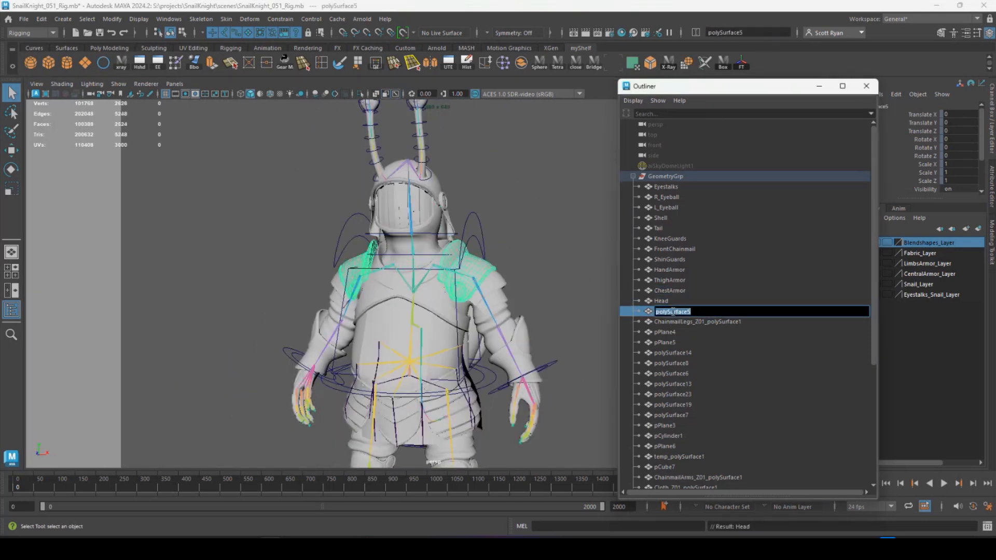
text(ShoulderGuards)
key(Return)
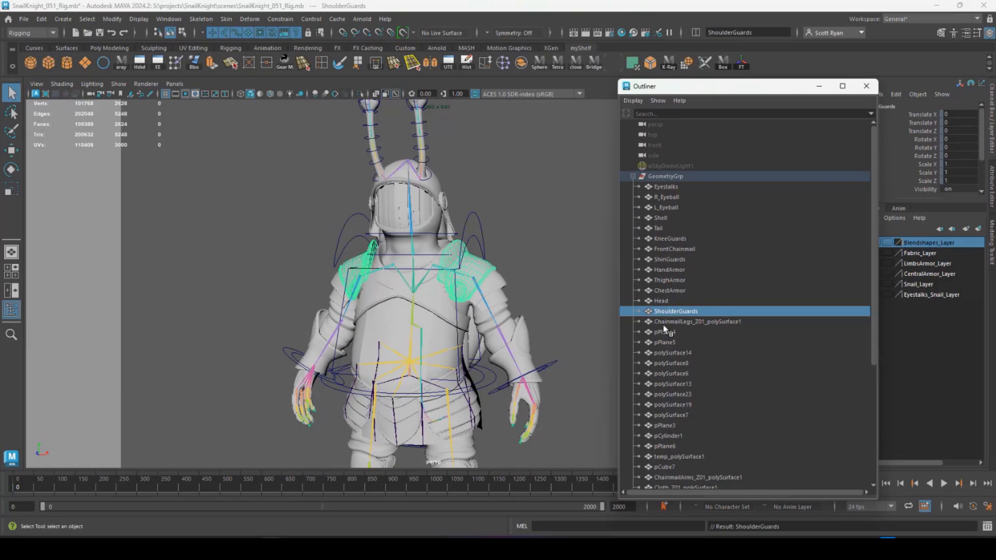
Rename the mesh ChainmailLegs_Z01_polySurface1 as LegChainmail
click(665, 322)
double_click(665, 322)
text(LegChai)
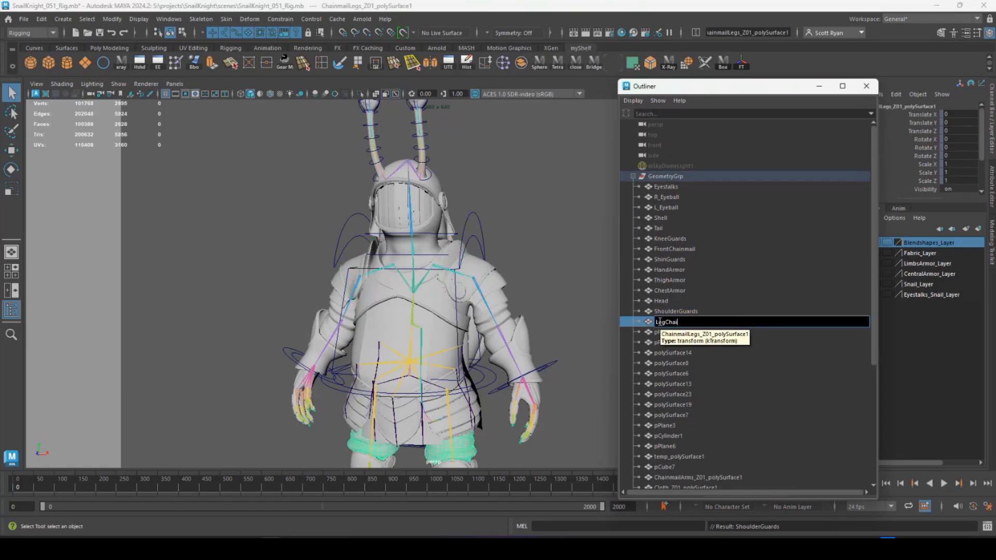
key(Return)
Rename pPlane4, the armor plate hanging at the front of the waist, as GroinArmor
click(665, 332)
alt+middle_drag(474, 356, 489, 282)
double_click(664, 332)
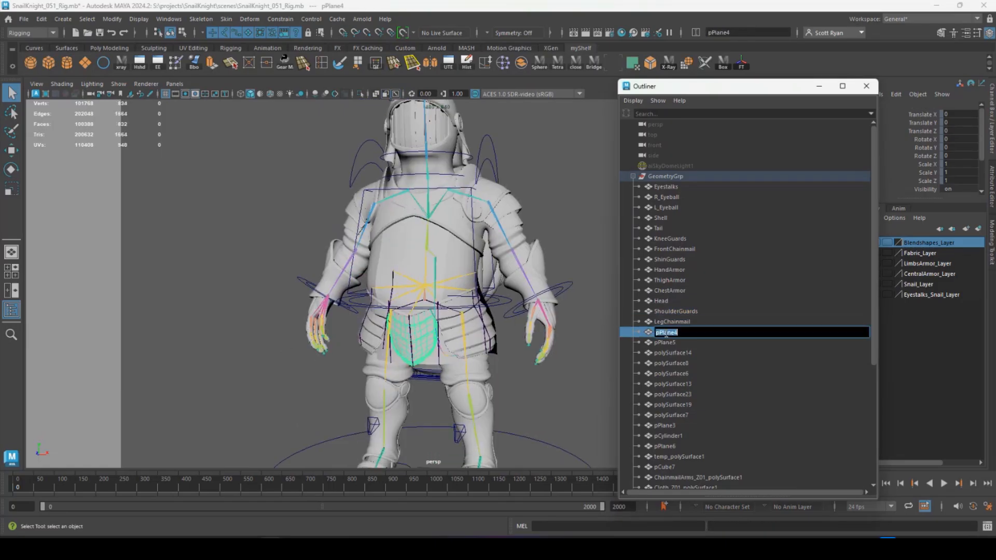
text(Fro)
text(inArmor)
key(Return)
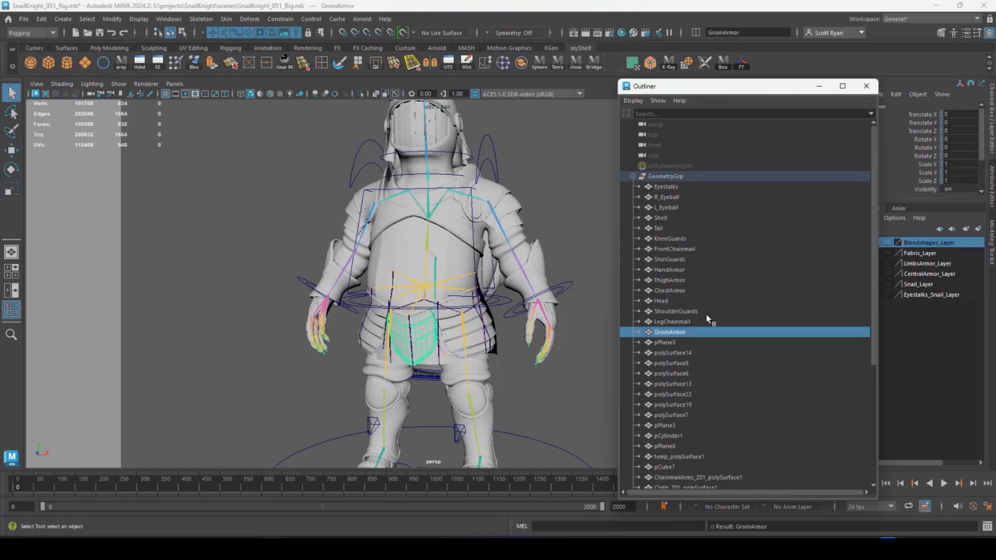
Rename pPlane5, the chainmail flap on one side of the hips, as L_Chainmail
click(661, 344)
double_click(664, 344)
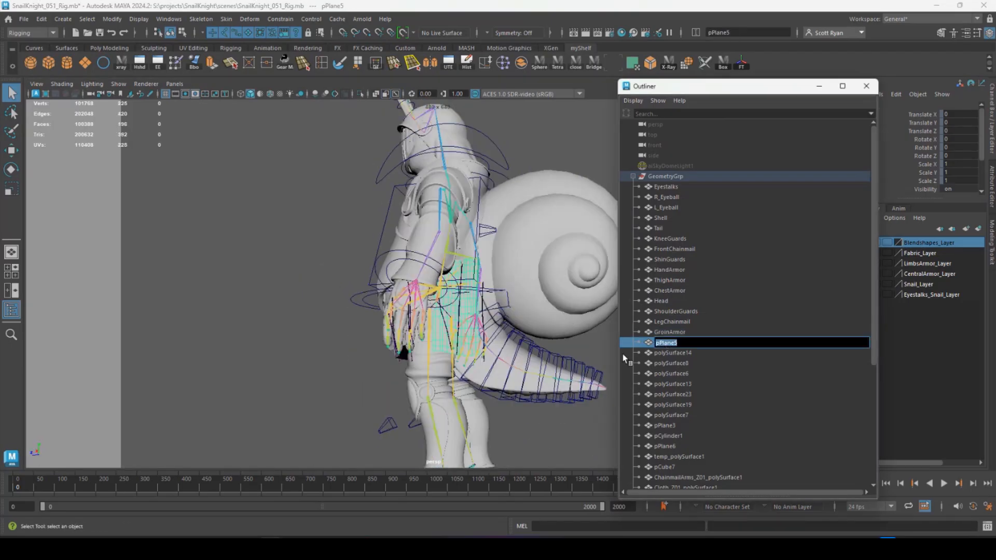
text(L_Chainmail)
key(Return)
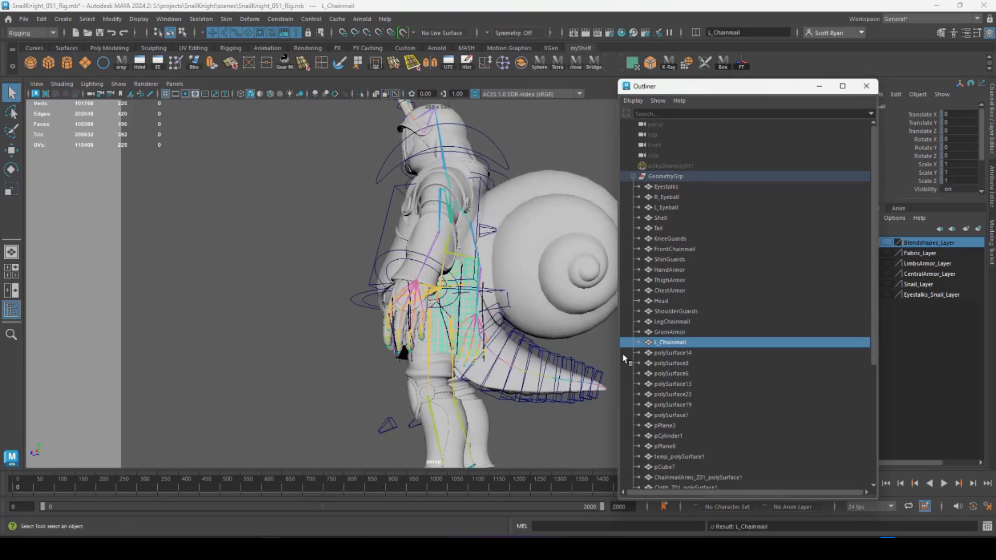
Rename the opposite chainmail flap pPlane6 as R_Chainmail and reorder it directly below L_Chainmail in the geometry group
alt+drag(331, 345, 483, 288)
click(488, 285)
double_click(666, 446)
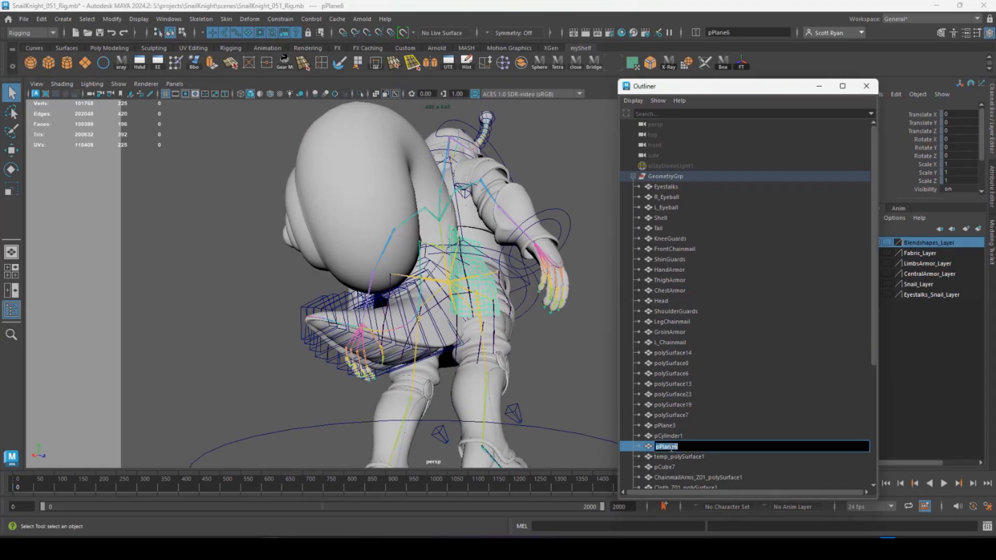
text(R_Chai)
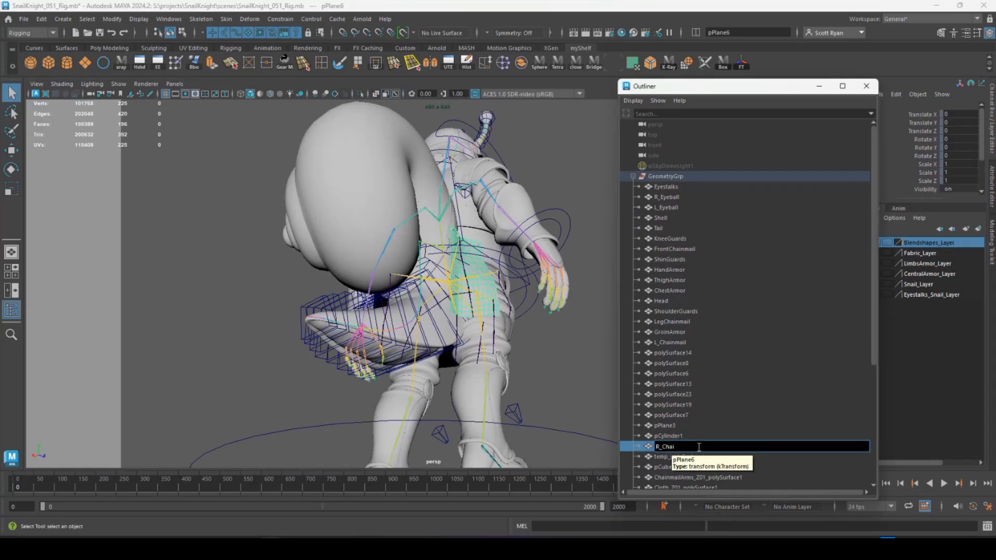
text(nmail)
key(Return)
alt+drag(467, 311, 536, 310)
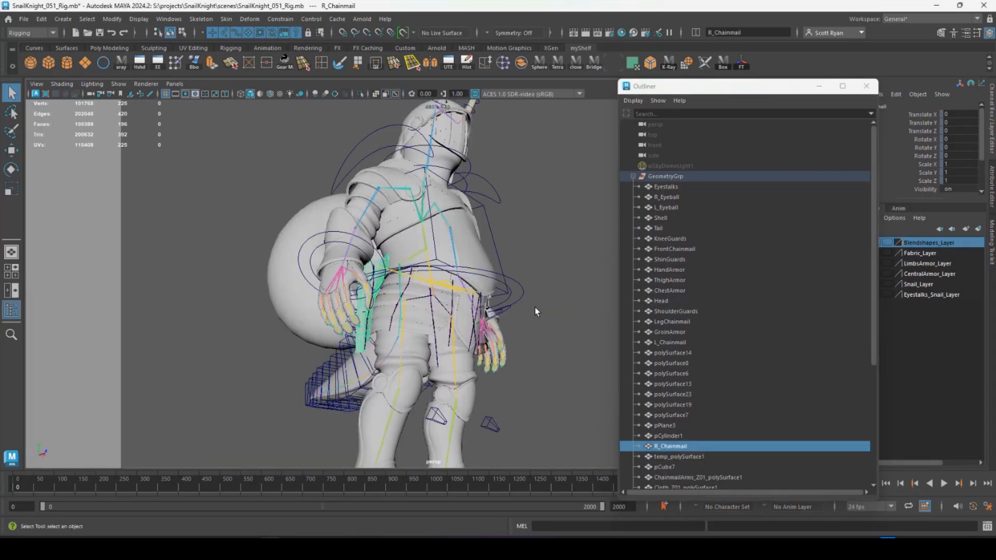
middle_drag(673, 447, 663, 347)
Rename polySurface14, the plates over the toes of both feet, as ToeArmor
click(643, 366)
alt+drag(477, 329, 437, 327)
double_click(668, 364)
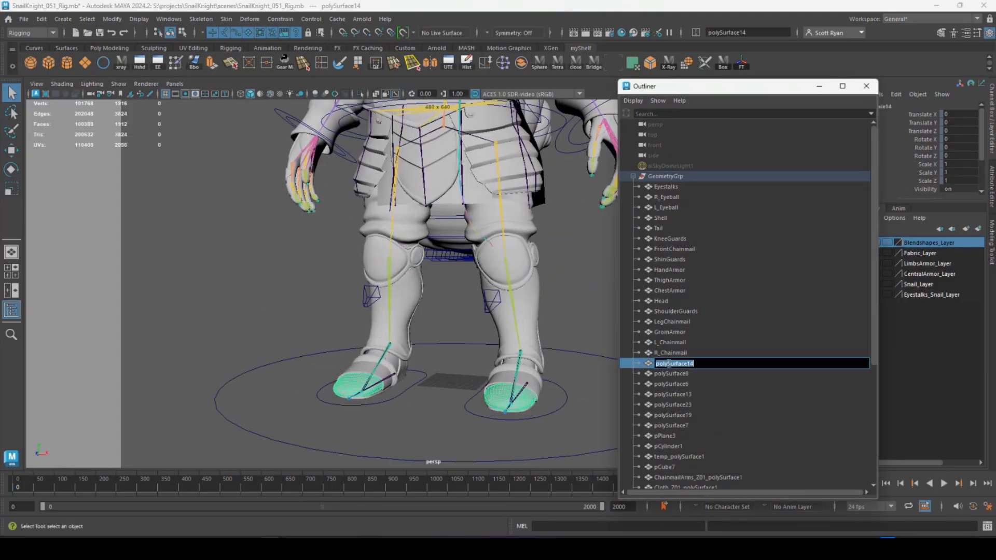
text(ToeArmor)
key(Return)
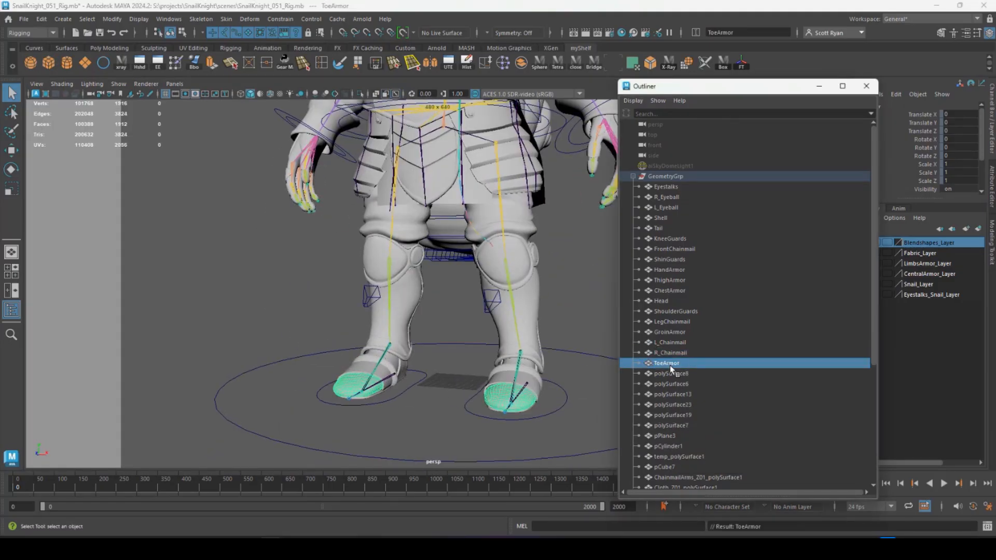
Rename polySurface8, the armor on both forearms, as ForearmArmor
click(668, 374)
double_click(669, 374)
text(ForearmArmor)
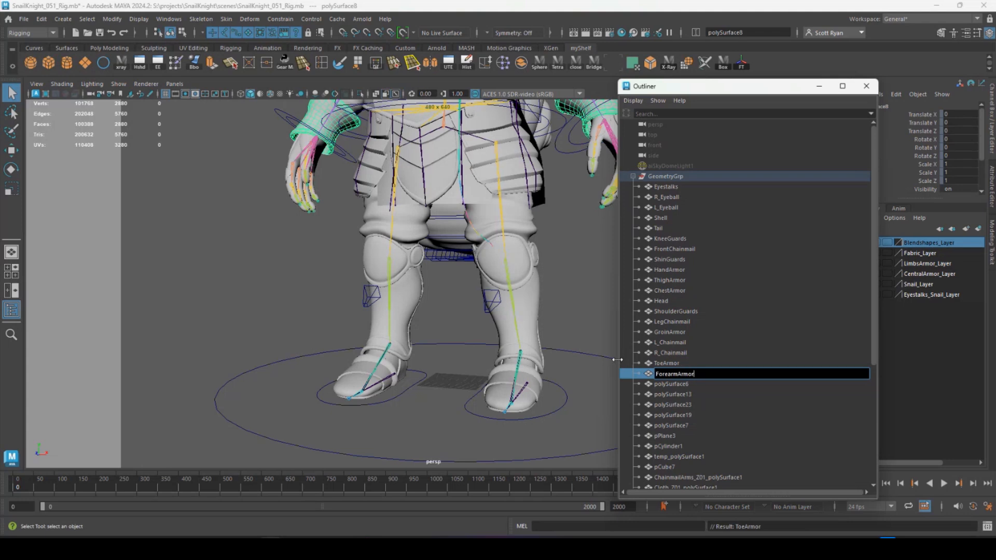
key(Return)
Inspect the upper-arm plates polySurface6 and rename the existing ShoulderGuards mesh as ShoulderGuards_1
click(664, 386)
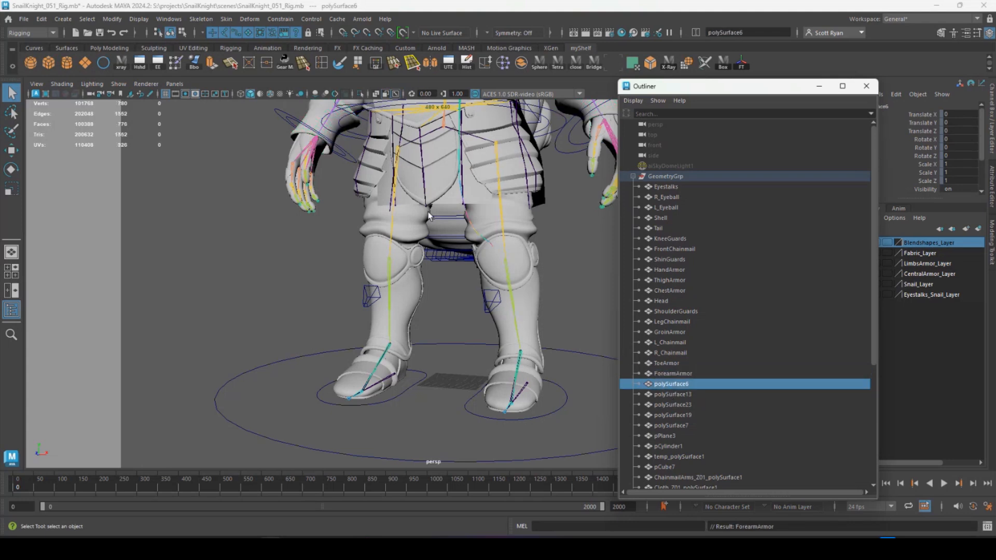
alt+middle_drag(428, 214, 426, 325)
alt+drag(426, 326, 447, 328)
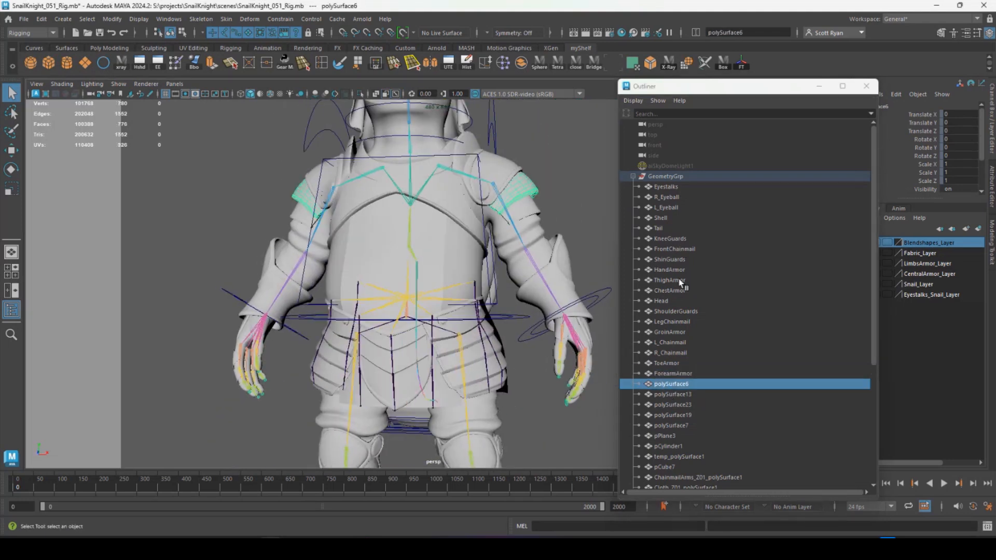
double_click(676, 311)
text(_)
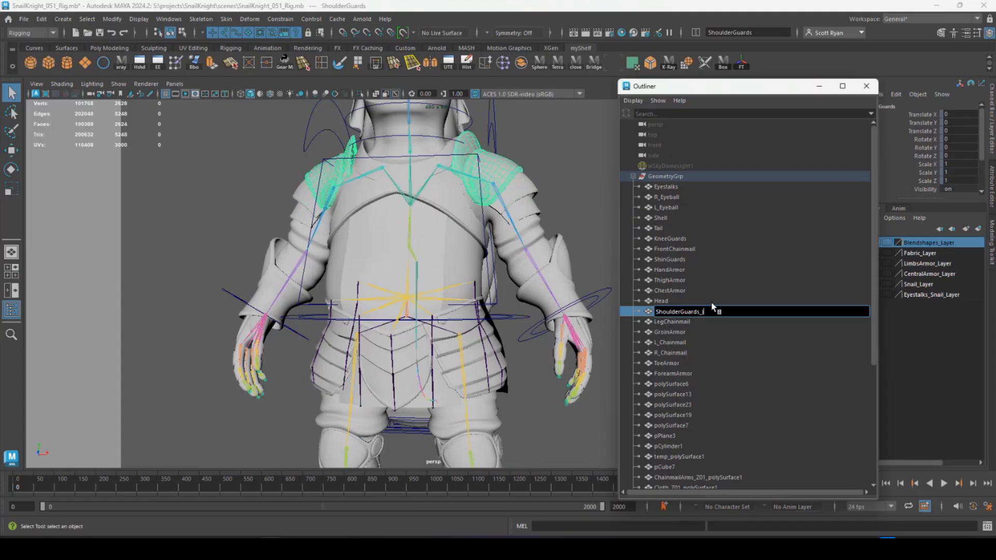
text(1)
key(Return)
Rename polySurface6 as ShoulderGuards_2 and reorder it directly below ShoulderGuards_1
double_click(669, 384)
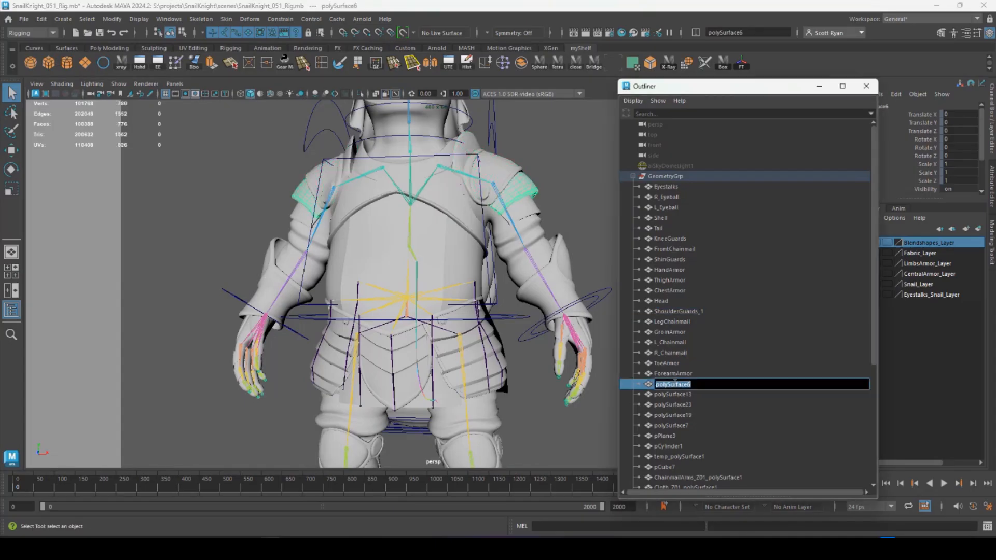
text(SHoulderGuards_2)
key(Return)
middle_drag(673, 384, 684, 316)
Rename polySurface7, the lowest upper-arm plates, as ShoulderGuards_3 and reorder it directly below ShoulderGuards_2
double_click(665, 426)
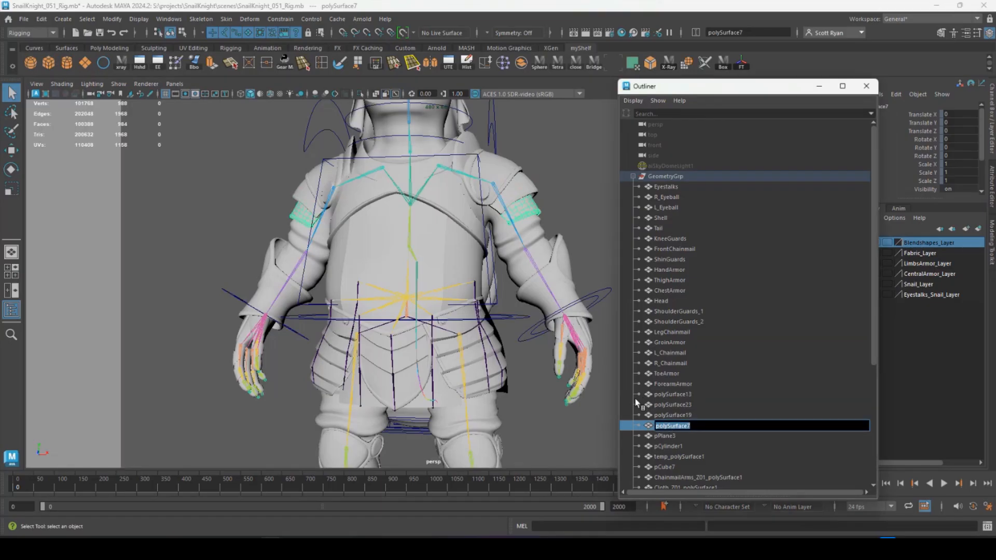
text(Shouldergua)
key(BackSpace)
key(BackSpace)
key(BackSpace)
text(Guards_3)
key(Return)
middle_drag(666, 426, 680, 334)
Frame polySurface13, the plates across the top of both feet, and rename it as FootArmor
click(671, 406)
key(f)
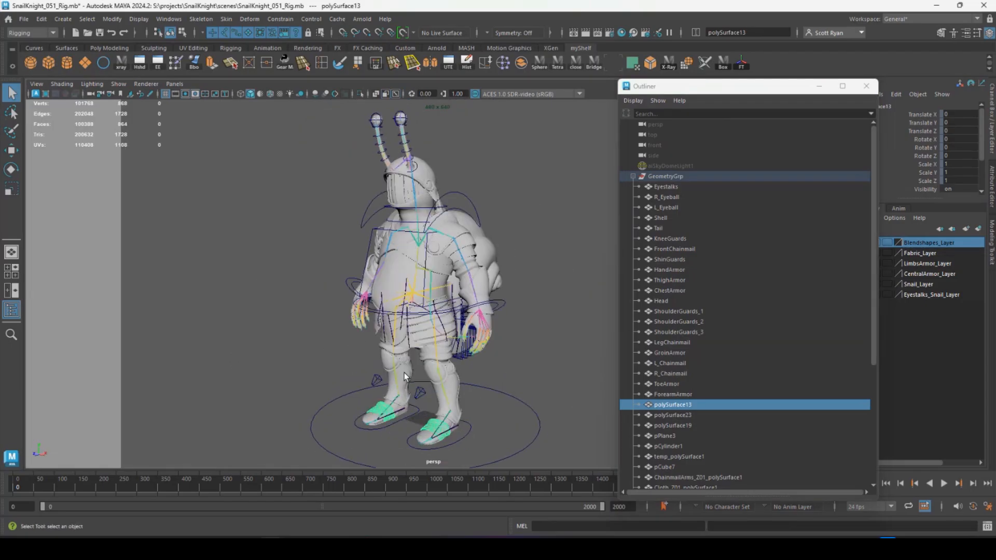
double_click(668, 406)
text(FootArmor)
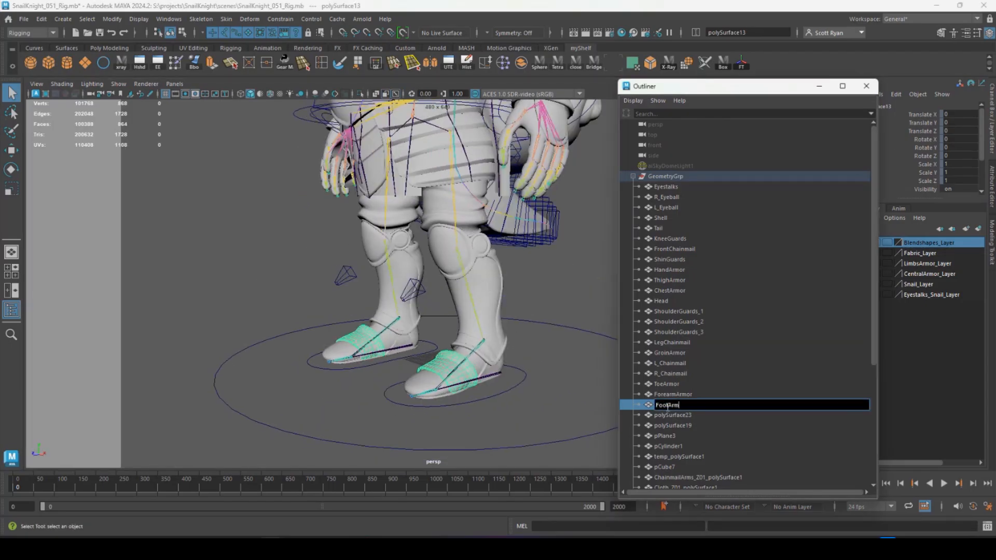
key(Return)
Frame polySurface23, the plate on the knight's back, and rename it as BackArmor
click(671, 415)
key(f)
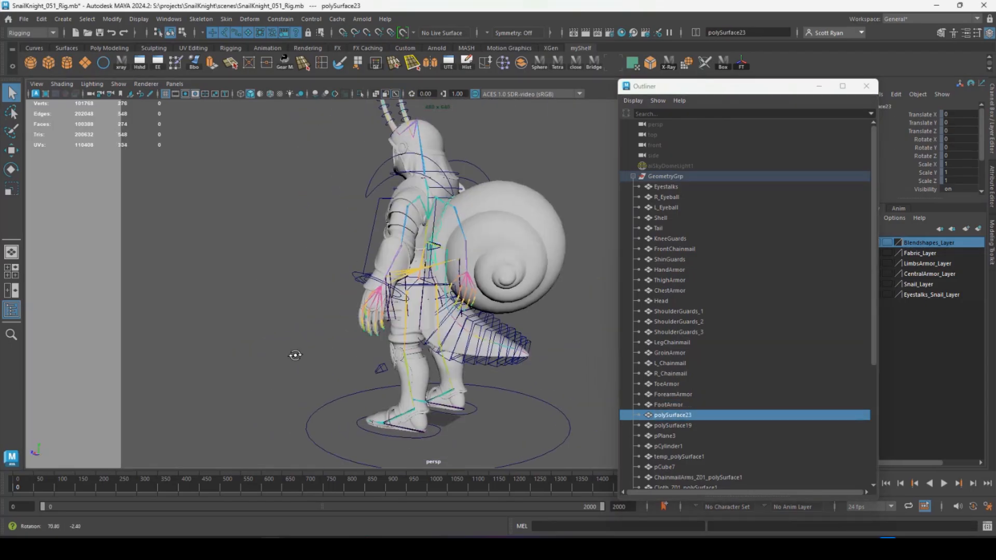
double_click(672, 416)
text(B)
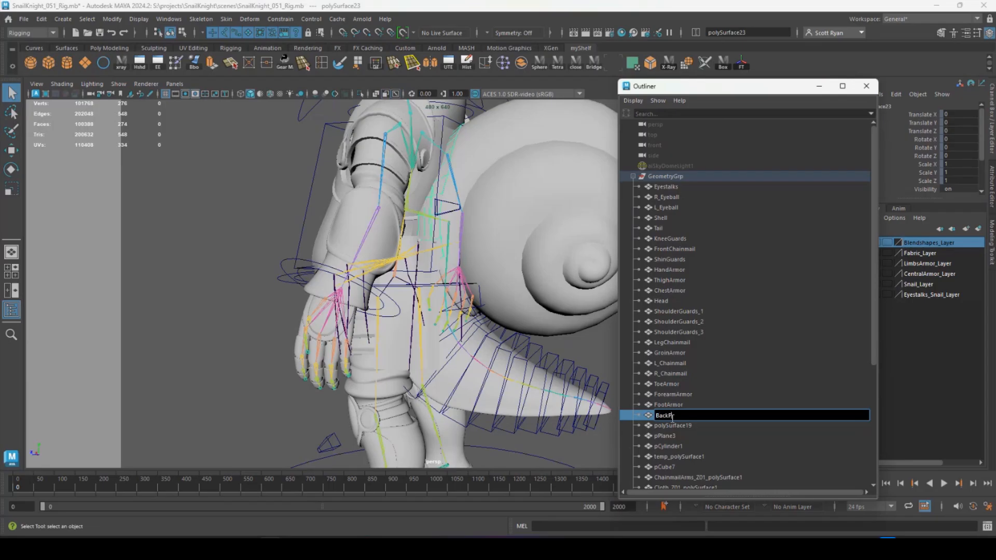
text(ackArmor)
key(Return)
Frame polySurface19, the dome covering the head, and rename it as Helmet
click(672, 425)
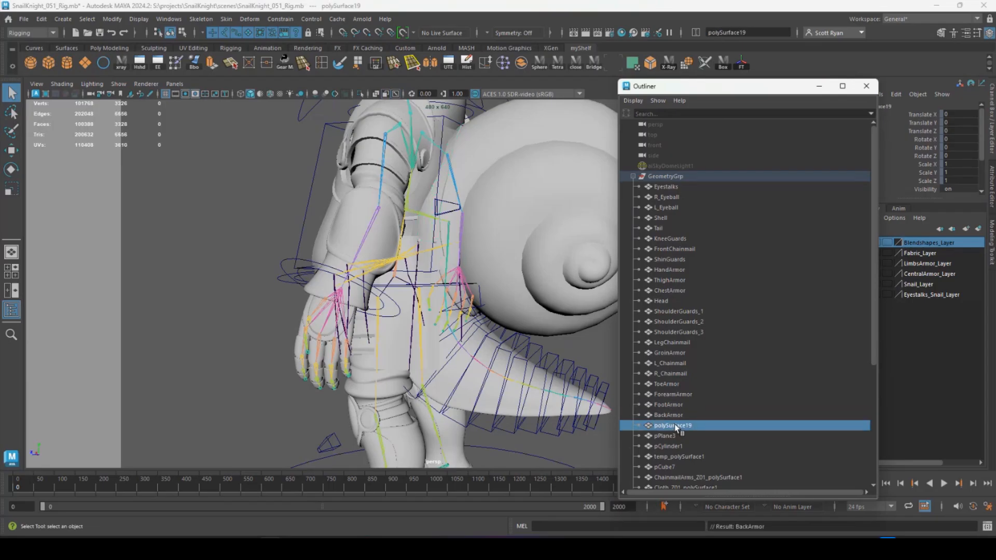
key(f)
double_click(684, 425)
text(Helmet)
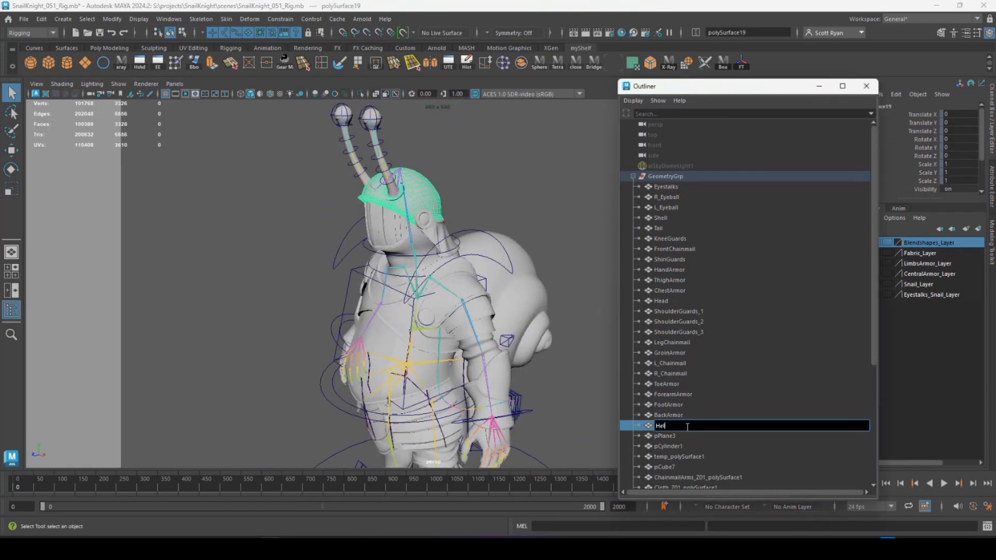
key(Return)
Frame pPlane3, the visor at the front of the helmet, and rename it as Faceplate
click(667, 436)
key(f)
double_click(667, 435)
text(Fac)
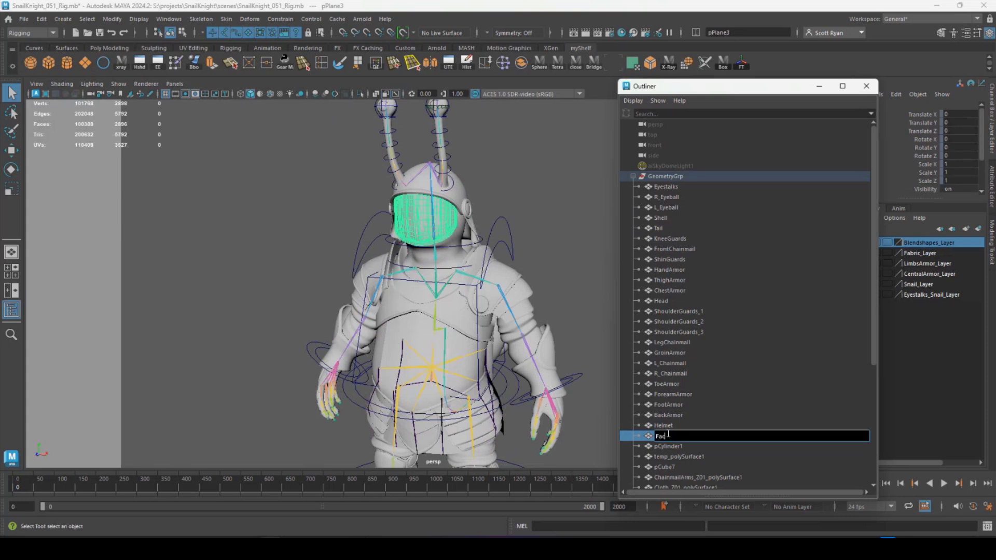
key(Return)
Frame pCylinder1, the round discs on the sides of the helmet, and rename it as FabricClips
click(668, 446)
key(f)
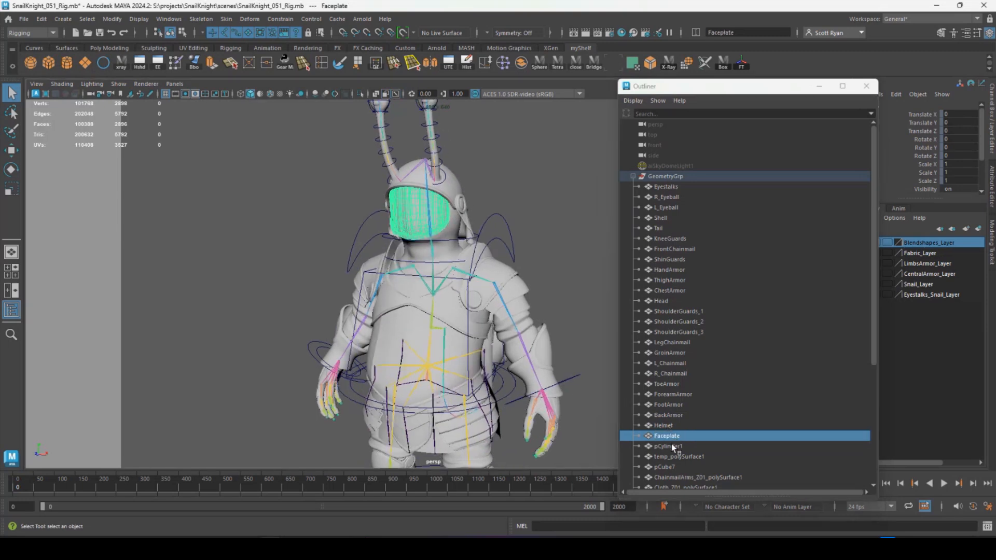
alt+drag(571, 394, 469, 338)
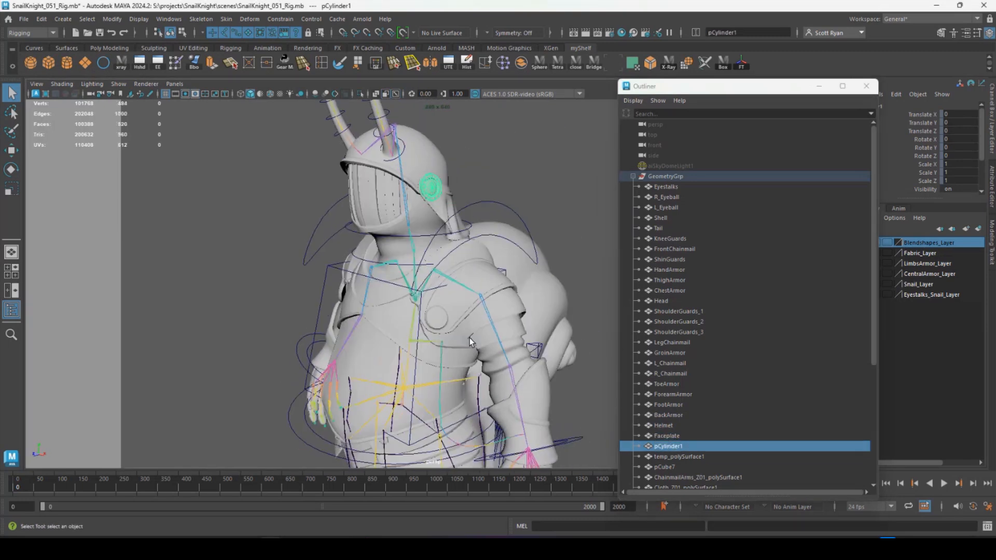
double_click(668, 447)
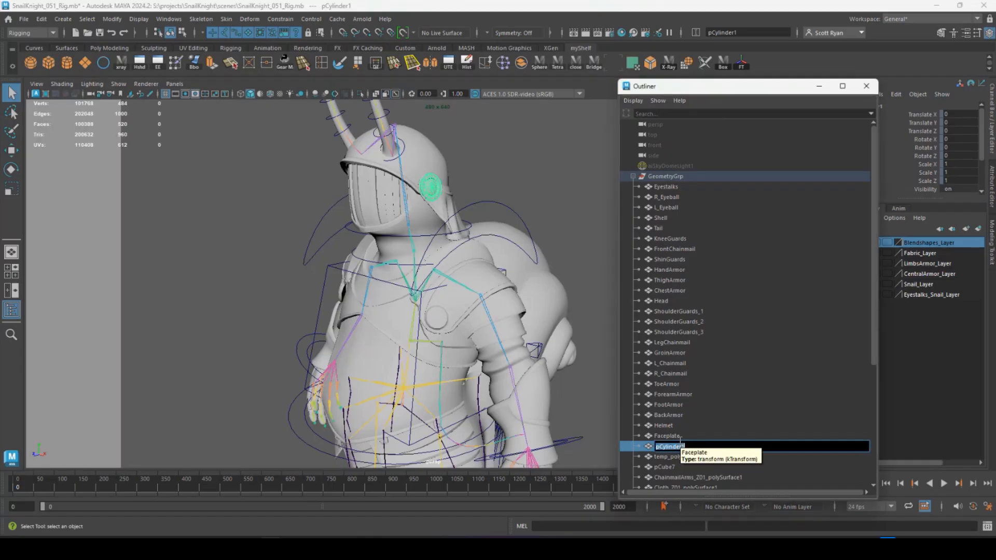
text(FabricClips)
key(Return)
Try naming the mesh Cloth_Z01_polySurface1 behind the helmet Fabric
click(672, 456)
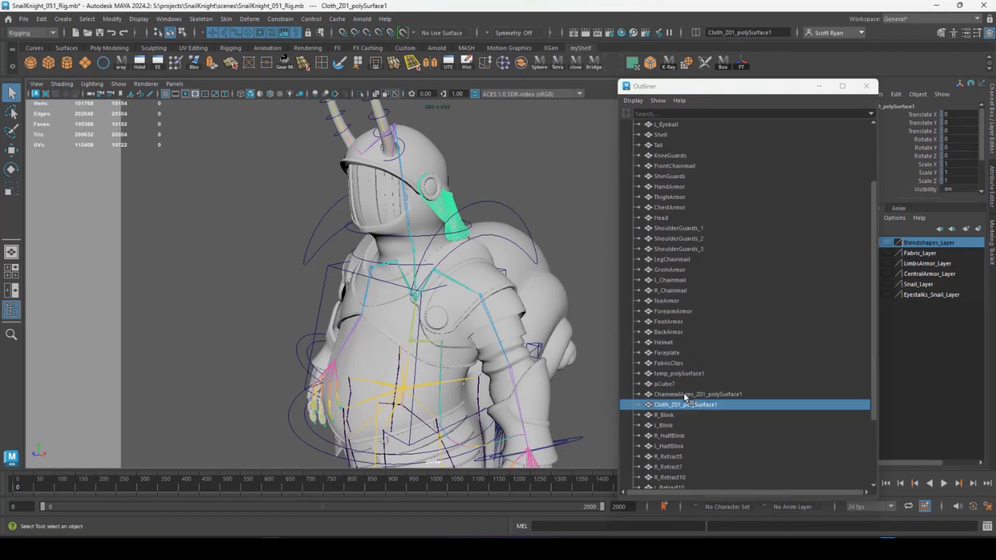
scroll(684, 393, down, 3)
double_click(676, 310)
text(Fabric)
key(Return)
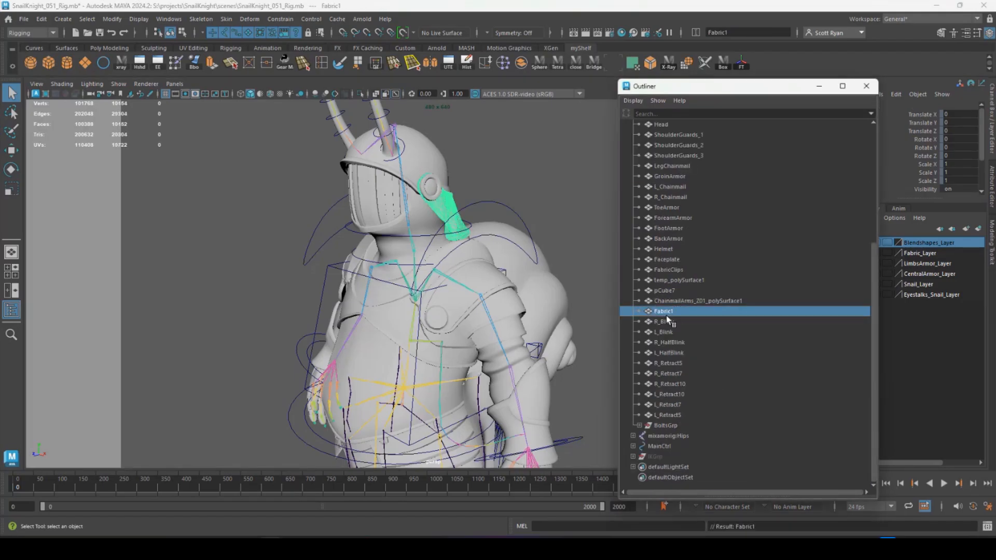
Rename the fabric mesh behind the helmet as Cloth and reorder it directly below FabricClips
double_click(668, 314)
text(Cloth)
key(Return)
middle_drag(660, 316, 661, 275)
Frame temp_polySurface1, the footwear beneath the foot plates, and rename it as Boots
click(675, 292)
alt+right_drag(519, 290, 446, 288)
key(f)
alt+drag(446, 288, 513, 284)
double_click(675, 290)
text(Boots)
key(Return)
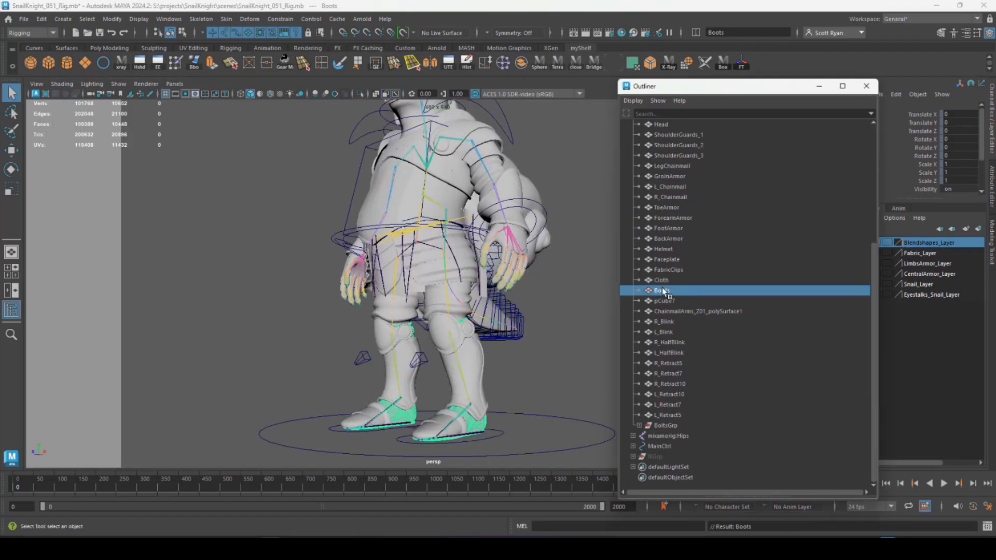
Reorder Boots, FootArmor and ToeArmor in sequence below ForearmArmor, and move BackArmor directly below ChestArmor
middle_drag(662, 291, 667, 246)
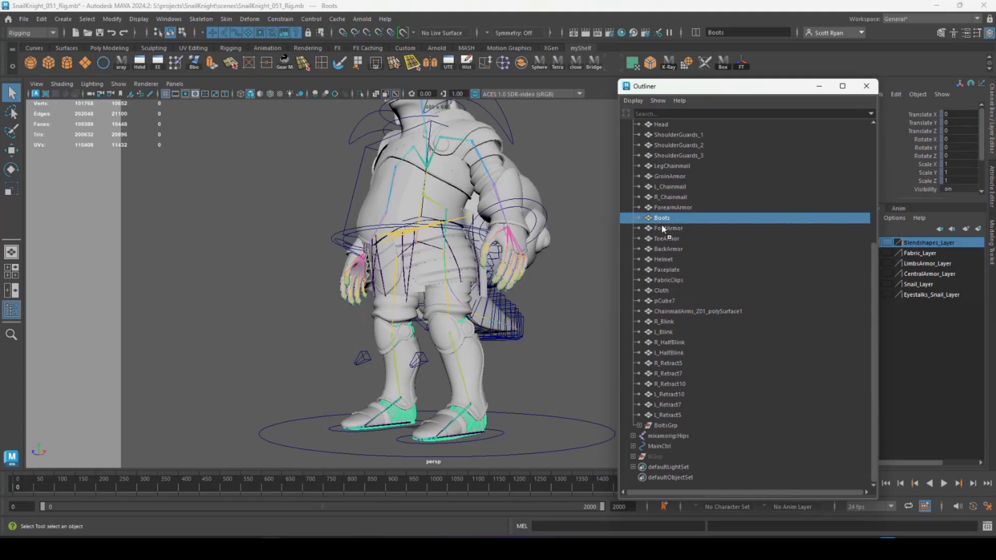
click(668, 248)
scroll(672, 245, up, 3)
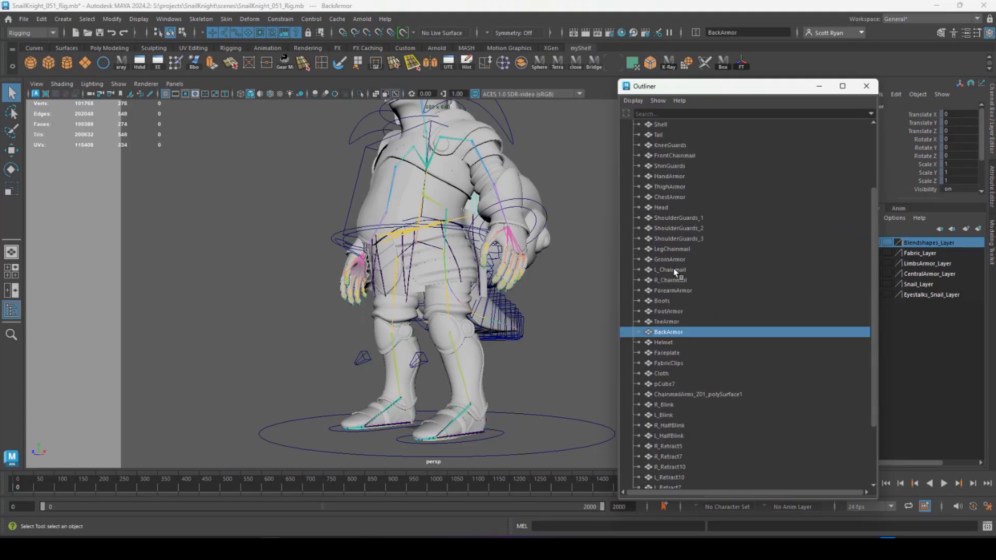
middle_drag(664, 338, 667, 205)
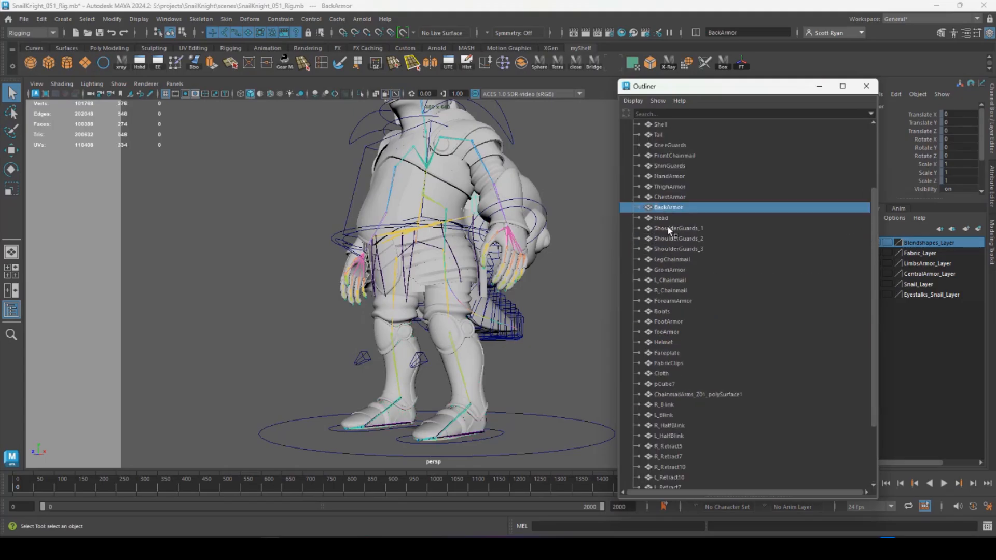
Frame pCube7, the small straps along the waist, and rename it as LeatherStraps
scroll(688, 385, down, 3)
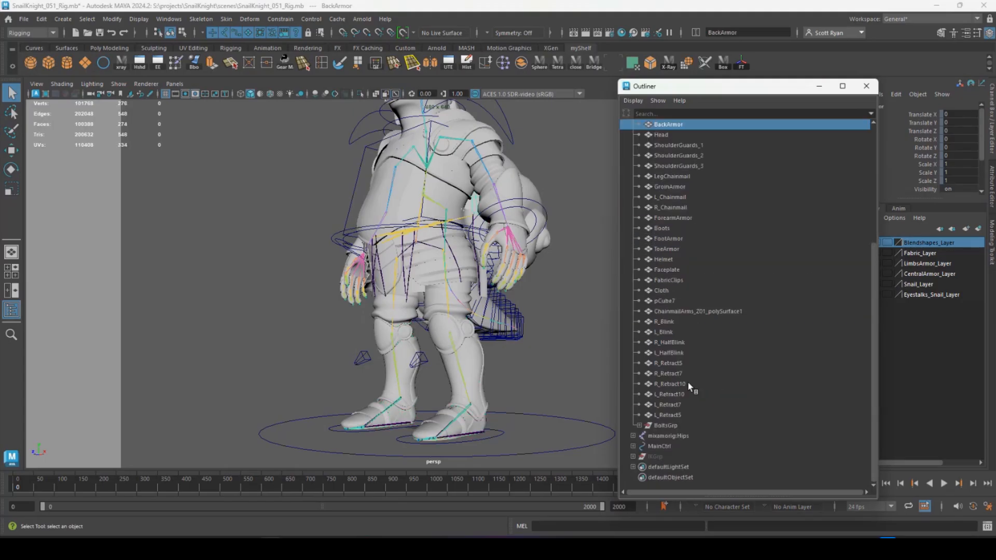
click(664, 301)
key(f)
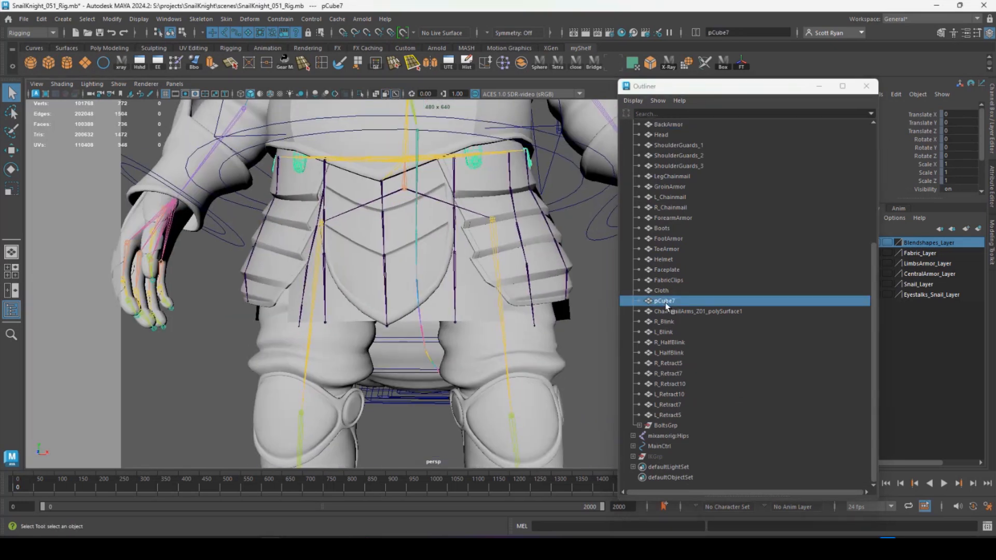
double_click(665, 301)
text(LeatherSt)
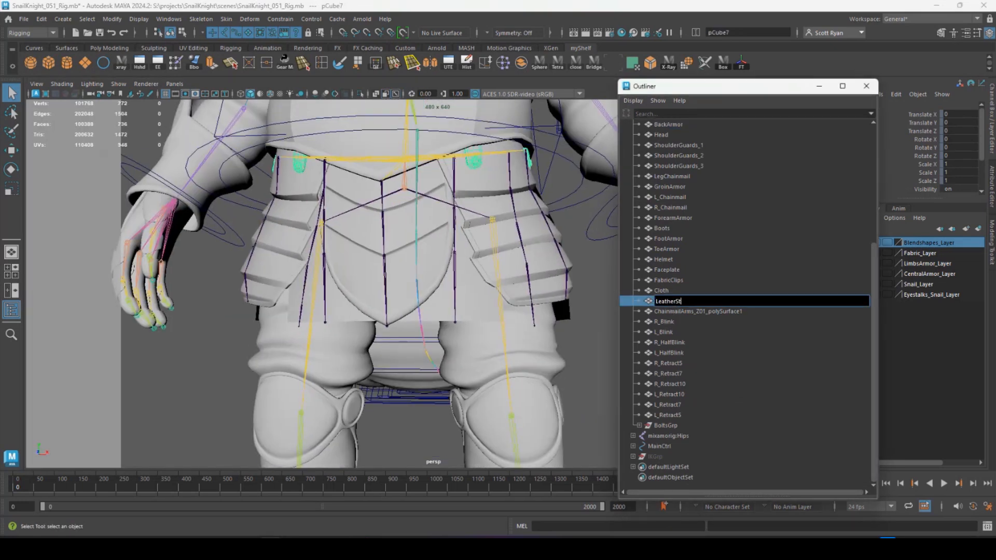
text(raps)
key(Return)
Rename the arm chainmail mesh ChainmailArms_Z01_polySurface1 as ArmChainmail
click(679, 310)
key(f)
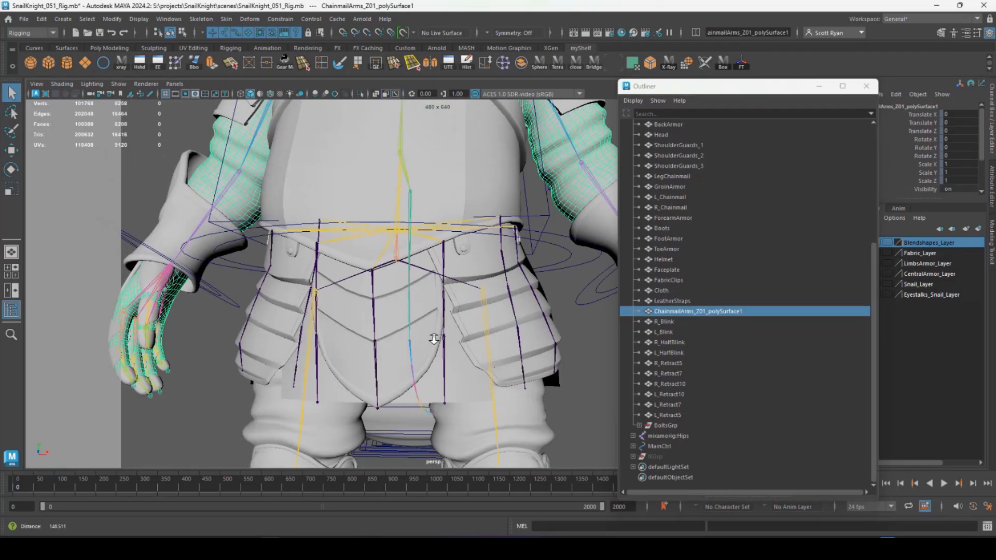
double_click(680, 310)
text(ArmChainma)
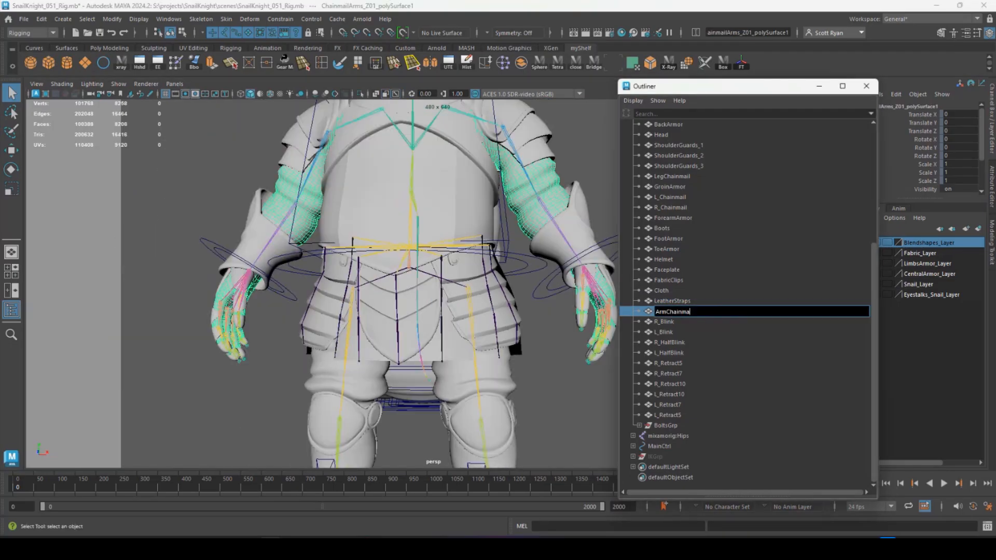
text(il)
key(Return)
Group the blink and retract meshes from R_Blink through L_Retract5 and name the group Blendshapes
click(665, 321)
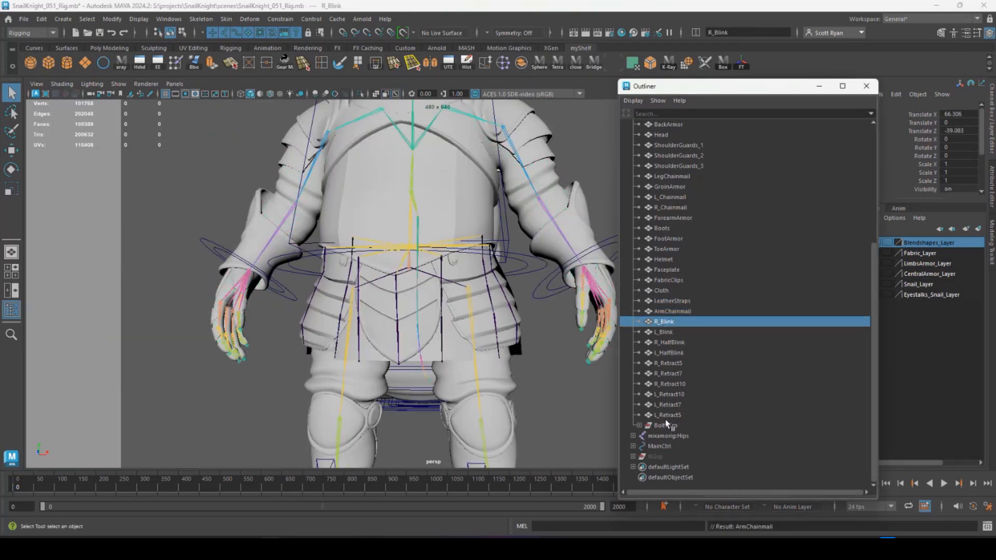
shift+click(666, 415)
key(ctrl+g)
double_click(656, 426)
text(Blendshapes)
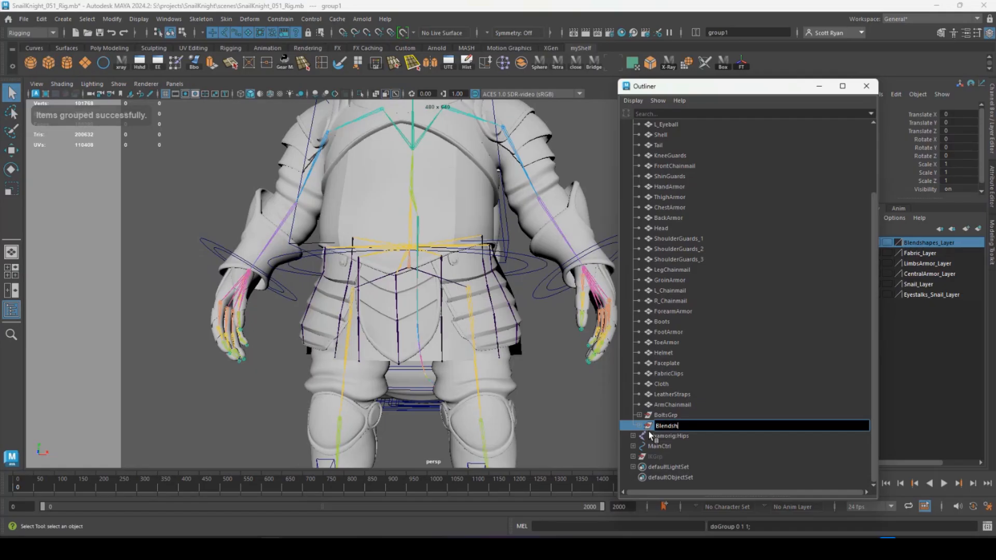
key(Return)
Unparent the Blendshapes group from GeometryGrp and rename it as BlendshapesGrp
key(shift+p)
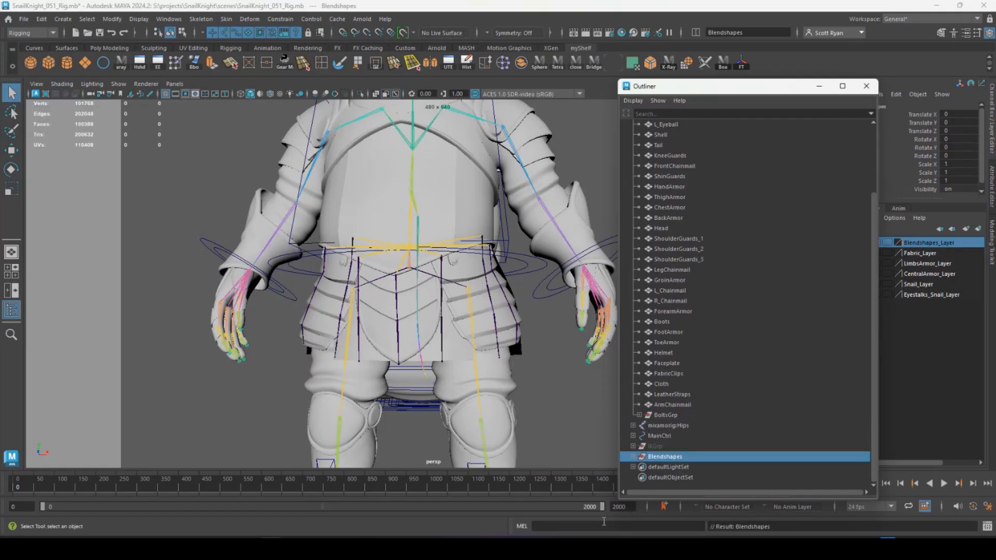
double_click(676, 459)
click(694, 462)
text(Gr)
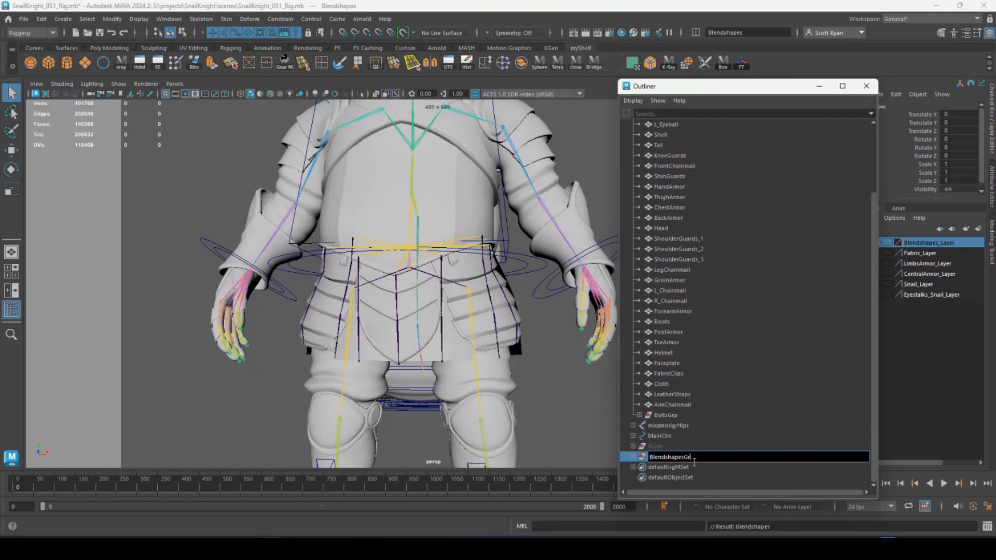
text(p)
key(Return)
Group Eyestalks, R_Eyeball, L_Eyeball, Head and Tail inside GeometryGrp and name the group SnailGrp
scroll(689, 322, up, 3)
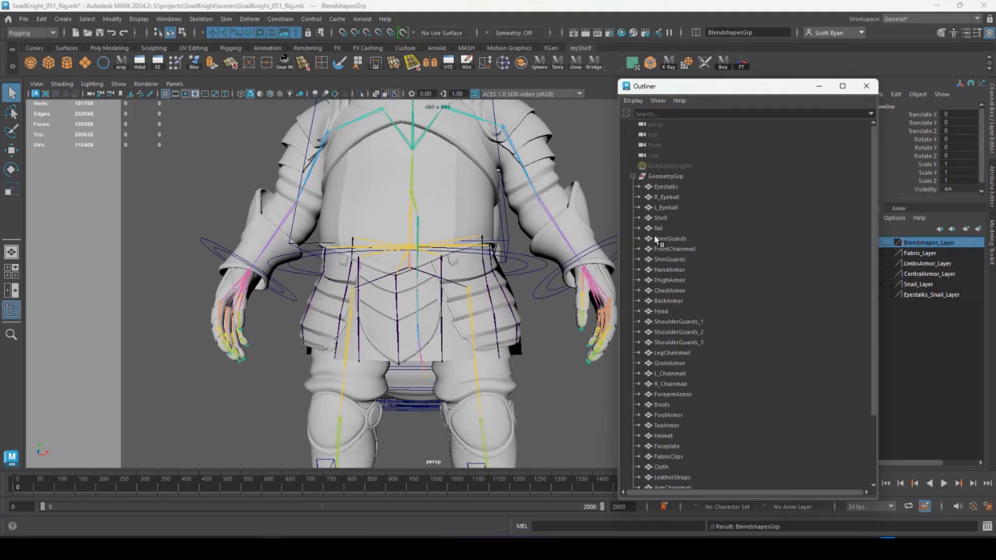
click(665, 186)
shift+click(667, 207)
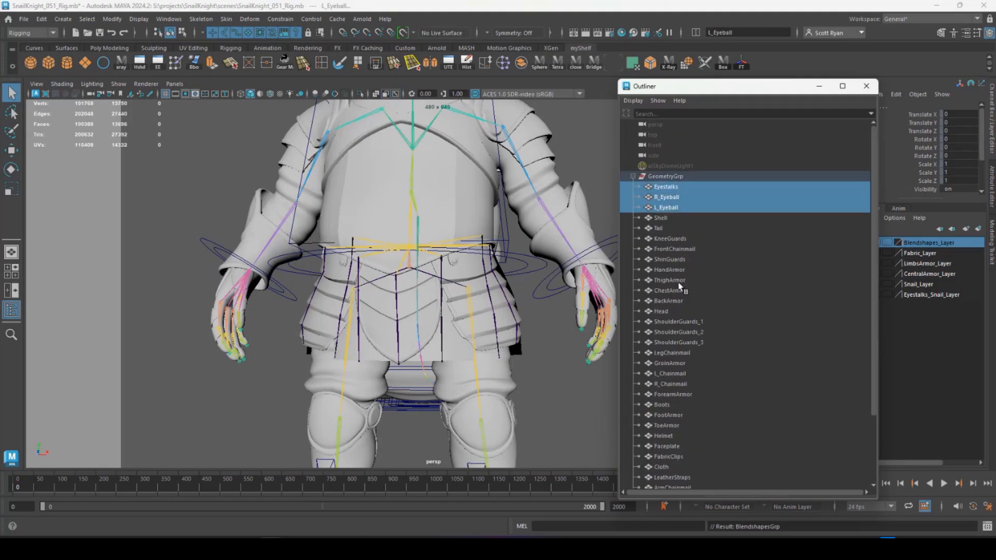
ctrl+click(666, 311)
alt+drag(540, 321, 477, 306)
alt+drag(602, 358, 531, 390)
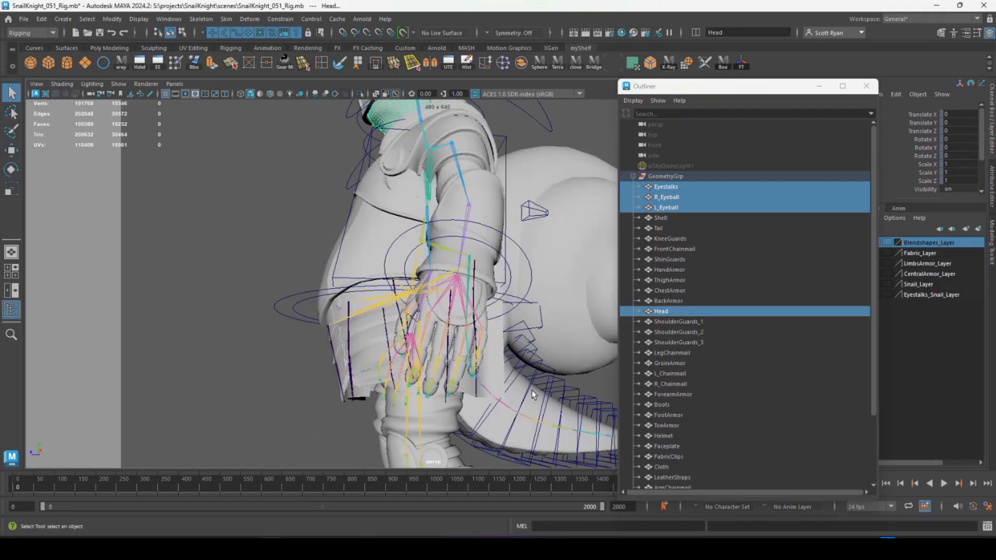
ctrl+click(657, 228)
key(ctrl+g)
double_click(658, 456)
text(SnailGrp)
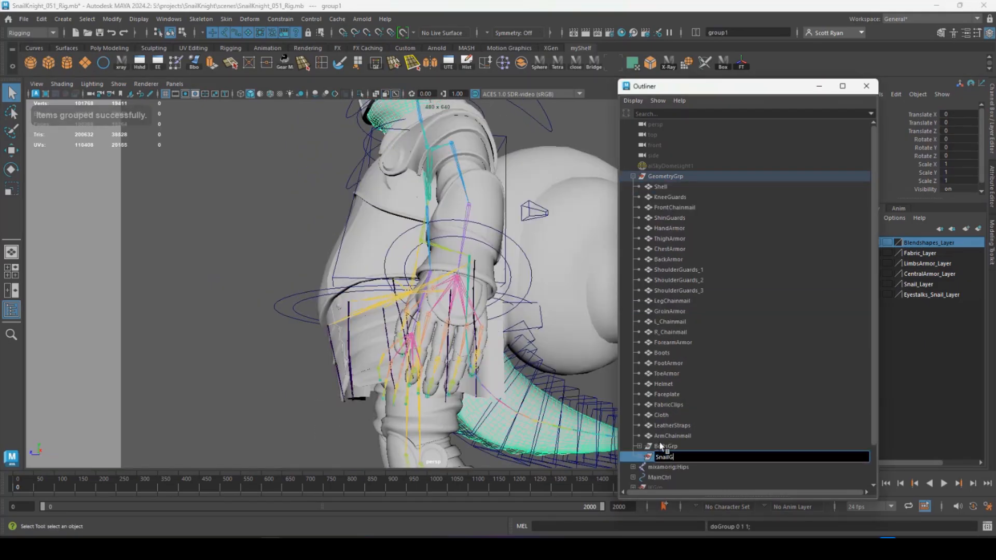
key(Return)
Group Helmet, Faceplate, FabricClips and Cloth, and name the group HelmetGrp
mouse_move(498, 238)
alt+mouse_down()
mouse_move(462, 236)
mouse_move(511, 233)
alt+mouse_up()
alt+middle_drag(400, 208, 382, 275)
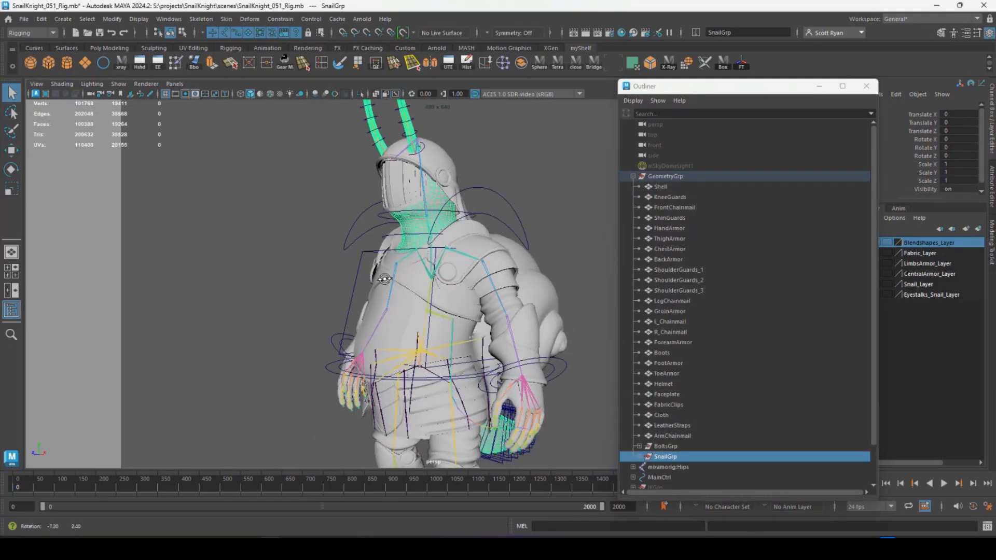
alt+right_drag(382, 275, 417, 249)
click(427, 127)
shift+click(397, 156)
shift+click(446, 147)
alt+drag(457, 163, 431, 166)
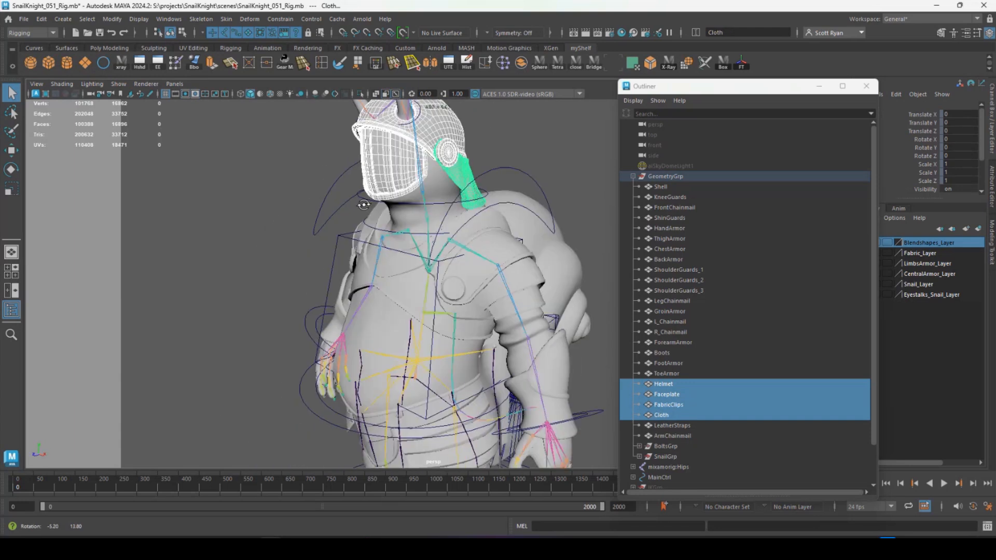
key(ctrl+g)
double_click(662, 426)
text(HelmetGrp)
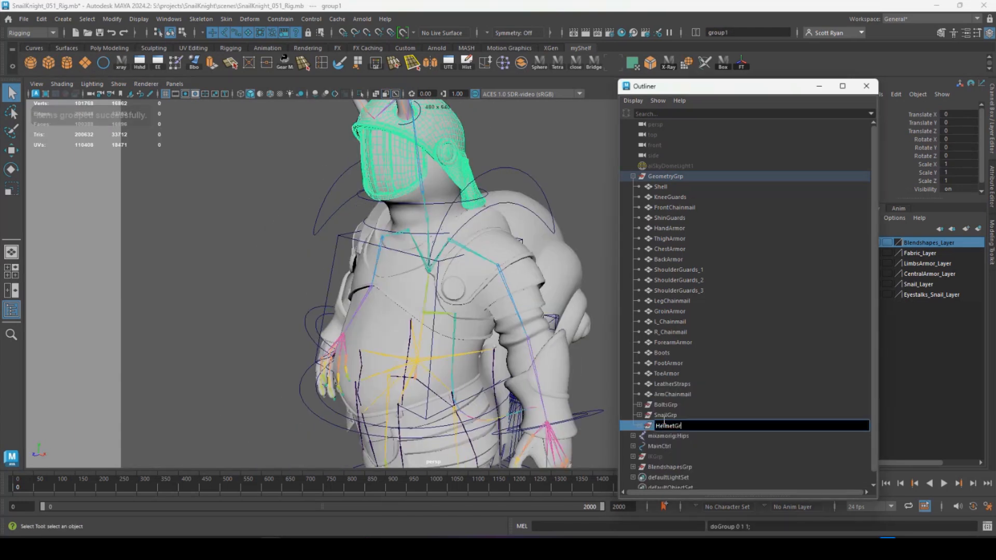
key(Return)
Group the three ShoulderGuards meshes with ForearmArmor and HandArmor, and name the group ArmArmorGrp
alt+drag(464, 291, 531, 263)
click(497, 202)
click(498, 209)
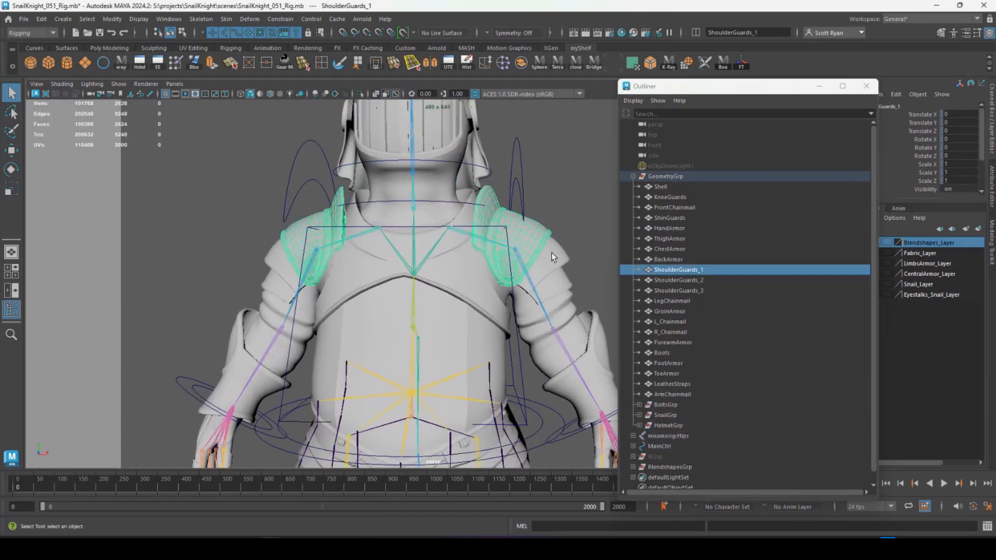
shift+click(552, 254)
shift+click(561, 275)
shift+click(596, 327)
alt+drag(596, 327, 558, 334)
alt+middle_drag(557, 334, 529, 267)
alt+right_drag(528, 267, 457, 291)
shift+click(568, 340)
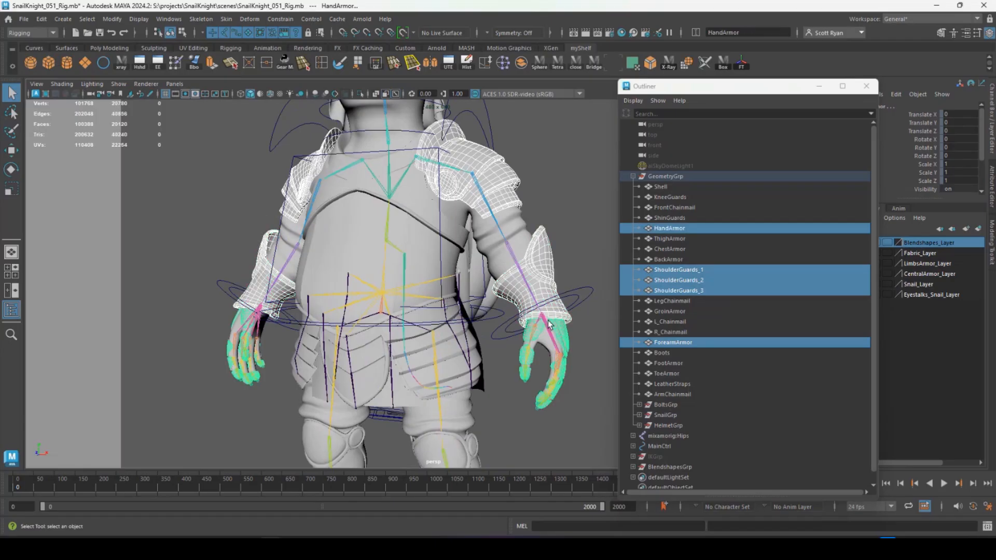
alt+drag(568, 341, 499, 237)
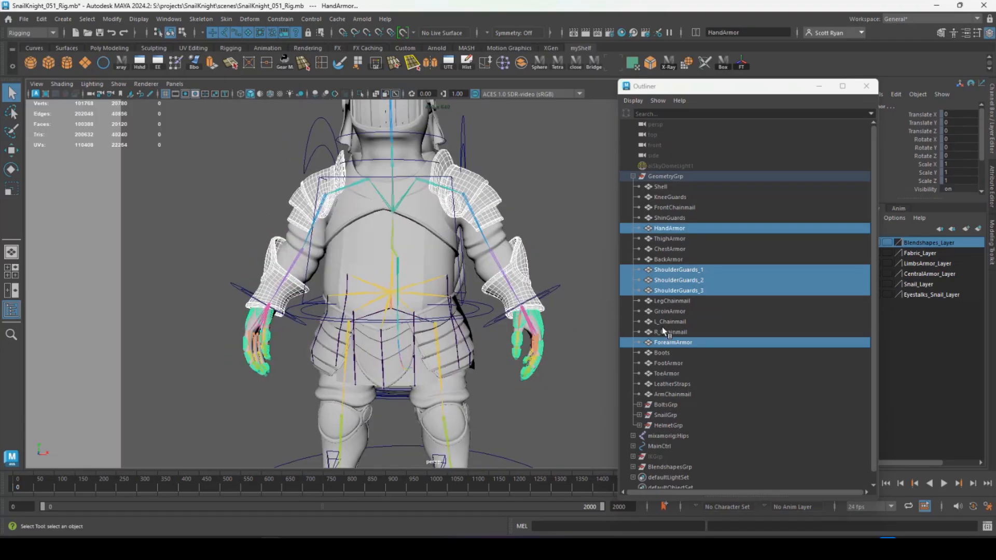
key(ctrl+g)
double_click(654, 383)
text(ArmArmorGrp)
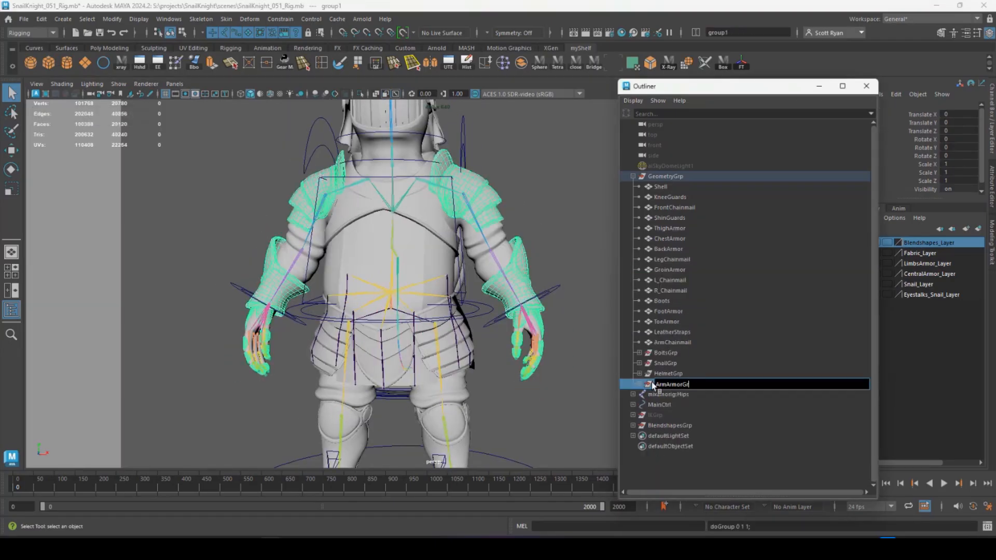
key(Return)
Group ChestArmor, BackArmor and BoltsGrp, and name the group ChestArmorGrp
click(492, 275)
alt+drag(493, 275, 415, 325)
shift+click(375, 322)
alt+right_drag(415, 325, 534, 348)
alt+drag(534, 348, 418, 362)
alt+right_drag(418, 363, 311, 278)
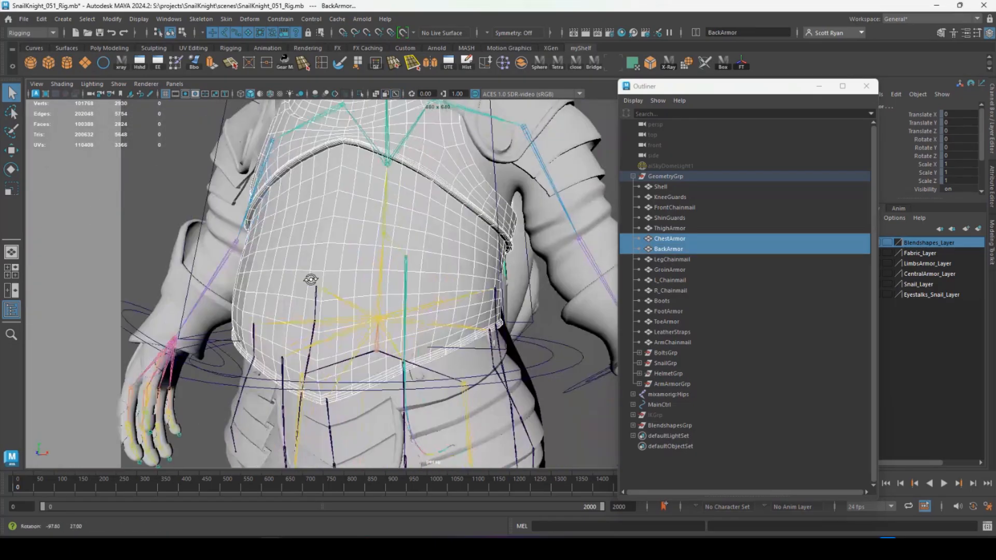
alt+drag(311, 278, 371, 283)
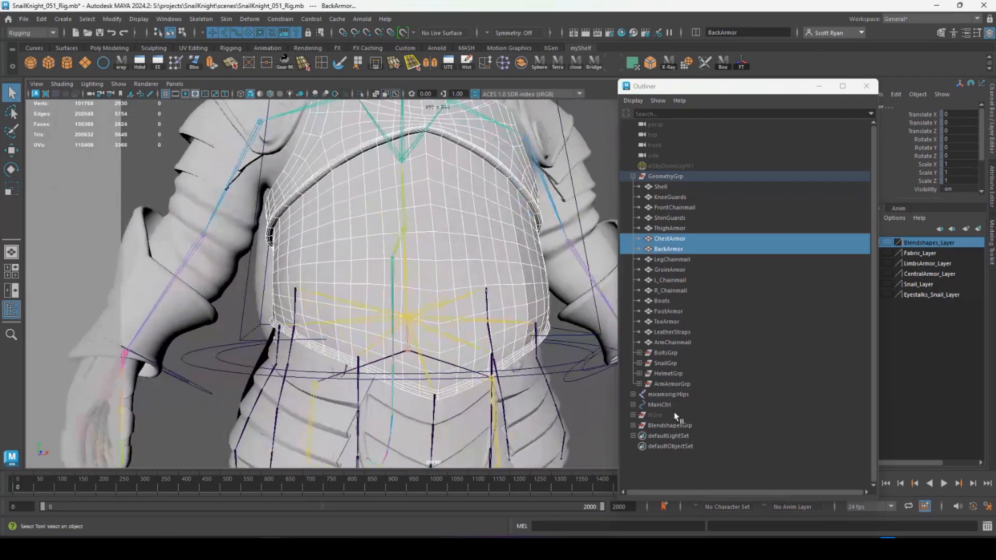
key(ctrl+g)
double_click(664, 363)
text(ChestArmorGrp)
key(Return)
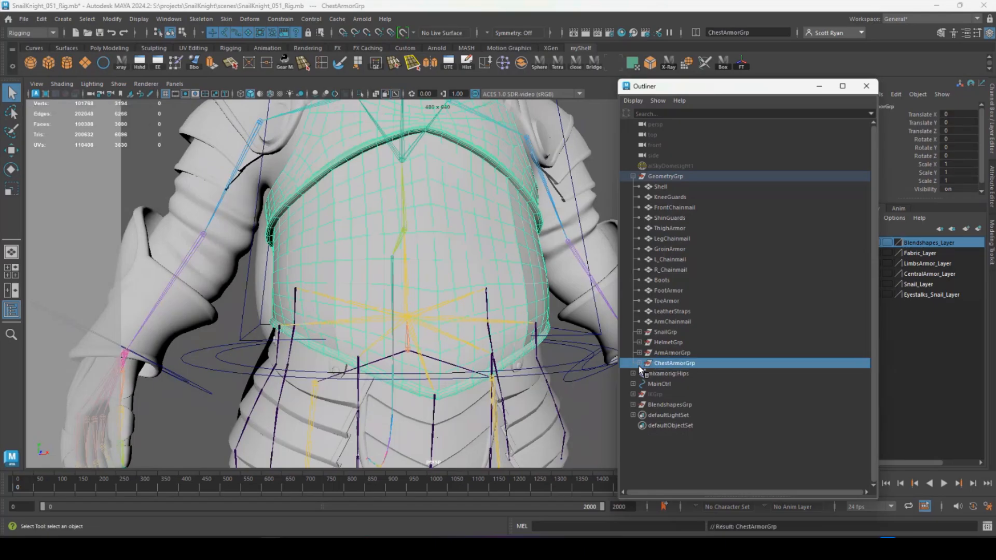
Group LeatherStraps, ThighArmor and GroinArmor, and name the group WaistArmorGrp
scroll(494, 372, down, 5)
alt+middle_drag(467, 337, 440, 233)
scroll(441, 233, up, 6)
click(473, 311)
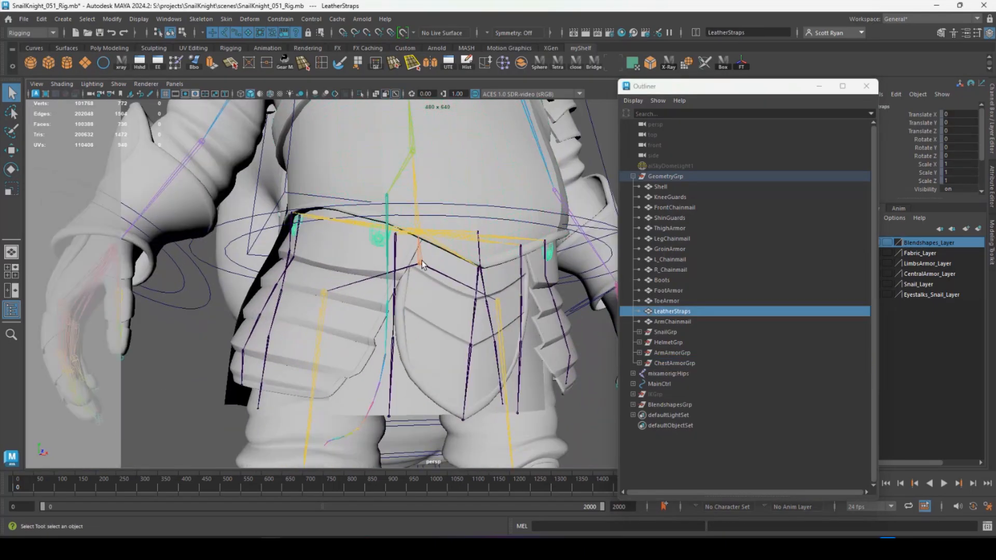
shift+click(550, 312)
alt+drag(446, 319, 583, 334)
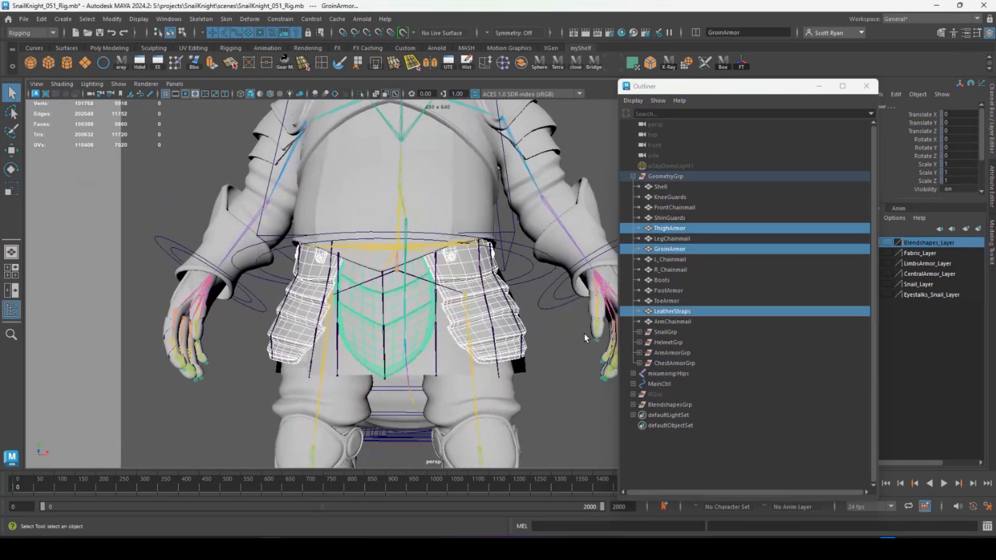
key(ctrl+g)
double_click(652, 344)
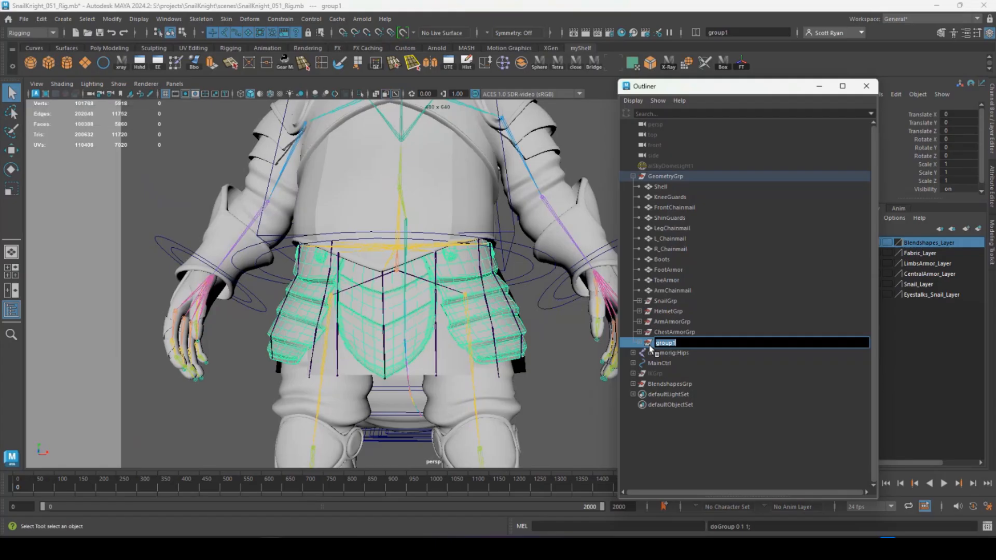
text(WaistArmorGrp)
key(Return)
Select KneeGuards, ShinGuards, FootArmor, ToeArmor and Boots, and try grouping them together
scroll(441, 358, down, 5)
alt+drag(441, 358, 349, 398)
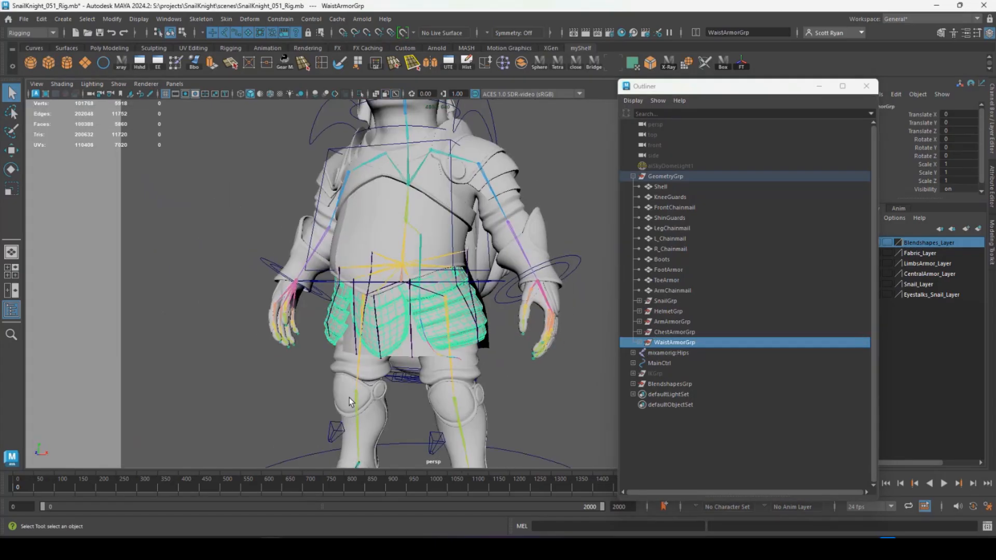
alt+middle_drag(349, 398, 352, 270)
scroll(353, 270, up, 3)
click(353, 306)
shift+click(355, 340)
shift+click(347, 402)
shift+click(321, 421)
scroll(361, 389, down, 4)
alt+drag(362, 390, 357, 368)
scroll(414, 394, up, 4)
shift+click(469, 419)
scroll(441, 394, down, 4)
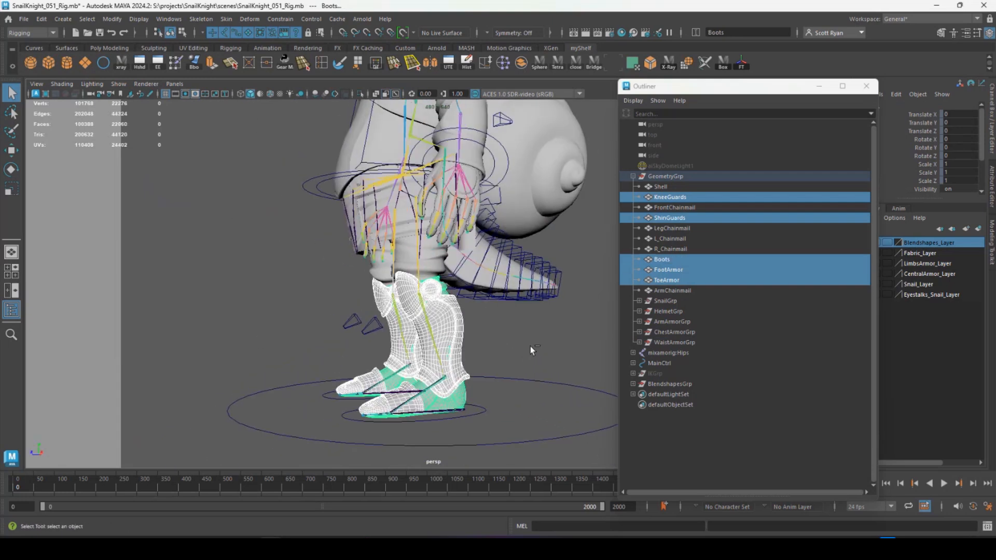
key(ctrl+g)
key(ctrl+z)
Take Boots out of the selection, group the remaining leg armor pieces and name the group LegArmorGrp
shift+click(456, 399)
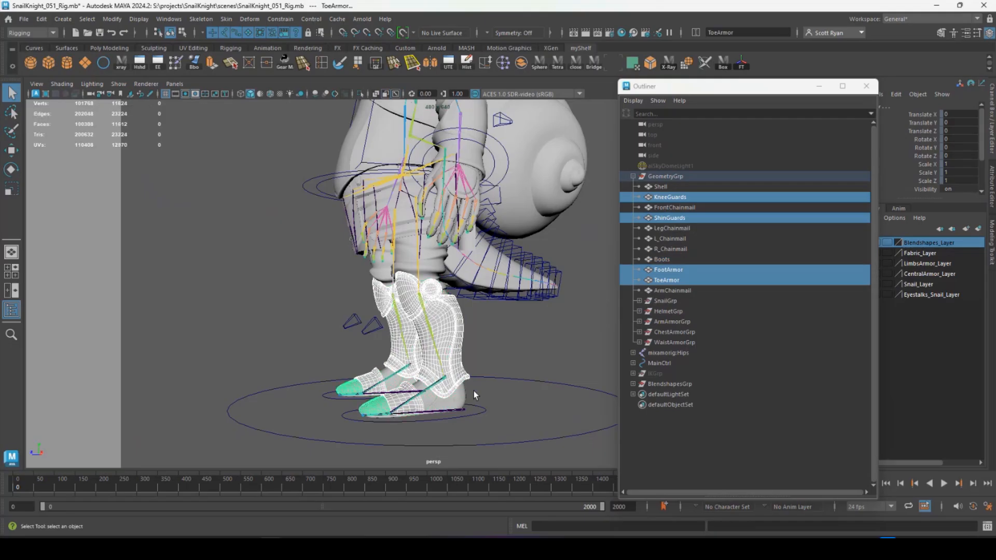
alt+drag(474, 391, 534, 381)
key(ctrl+g)
double_click(666, 312)
text(LegArm)
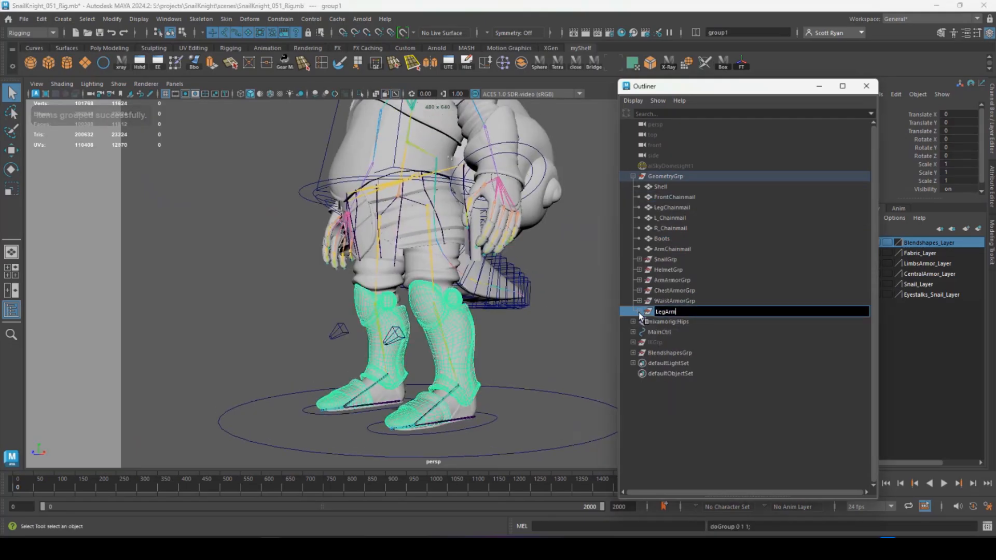
text(orGrp)
key(Return)
Group FrontChainmail, LegChainmail, L_Chainmail, R_Chainmail and ArmChainmail, and name the group ChainmailGrp
click(676, 197)
shift+click(674, 208)
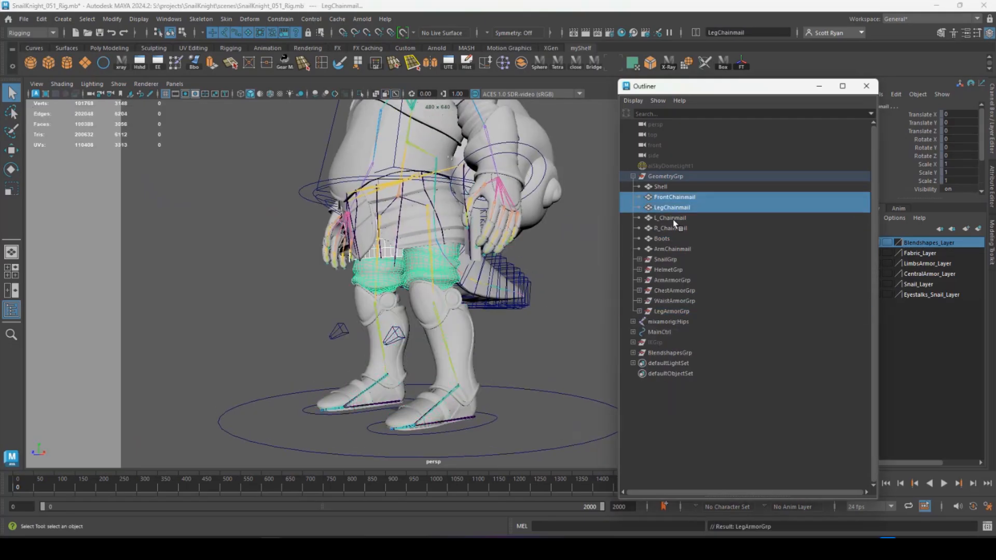
shift+click(673, 218)
shift+click(672, 249)
alt+drag(519, 342, 603, 345)
key(ctrl+g)
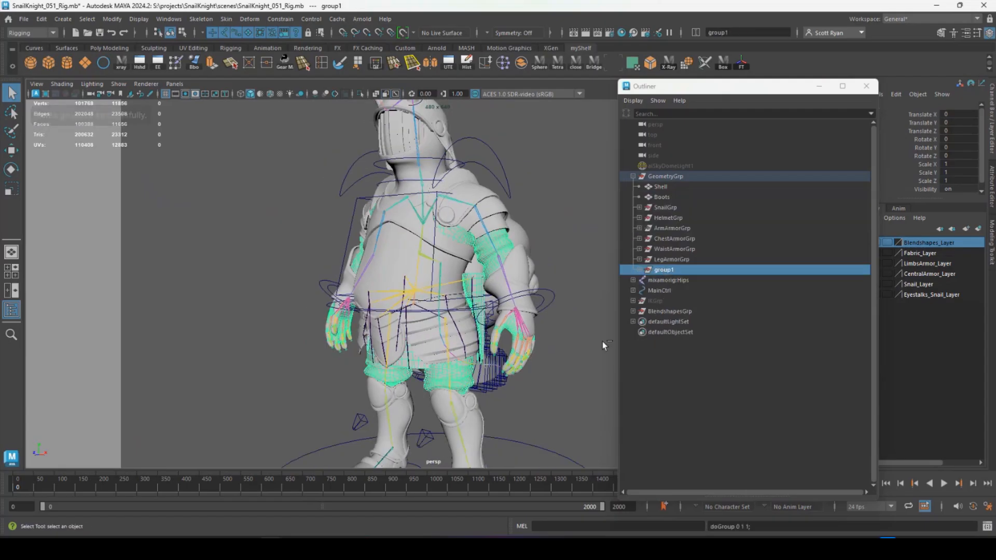
double_click(664, 270)
text(ChainmailGrp)
key(Return)
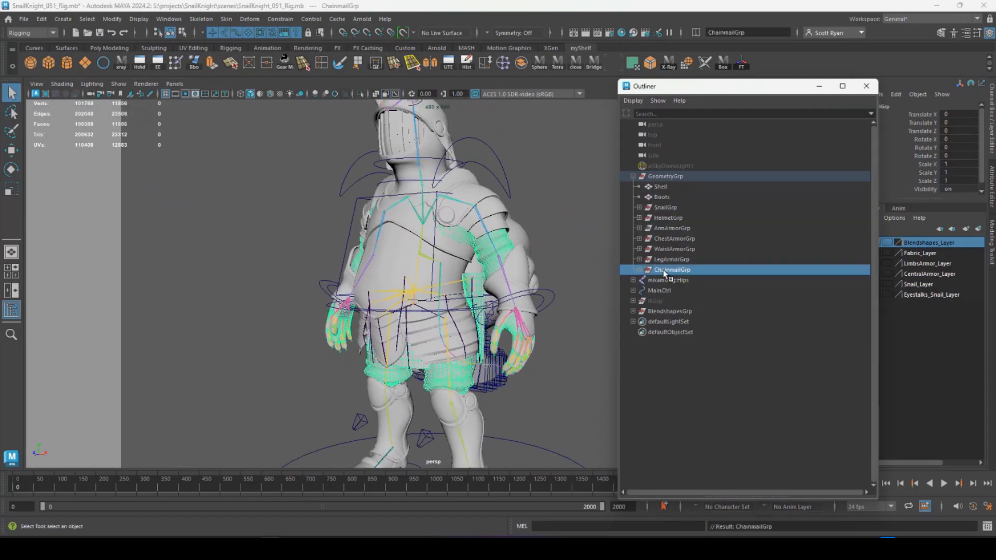
Move the loose Shell mesh into an existing subgroup of GeometryGrp and parent Boots under LegArmorGrp
click(657, 198)
click(662, 189)
middle_drag(663, 189, 673, 250)
click(662, 187)
scroll(421, 247, down, 3)
scroll(509, 252, up, 1)
alt+drag(421, 247, 500, 257)
scroll(510, 252, up, 3)
scroll(552, 260, down, 4)
scroll(501, 257, up, 4)
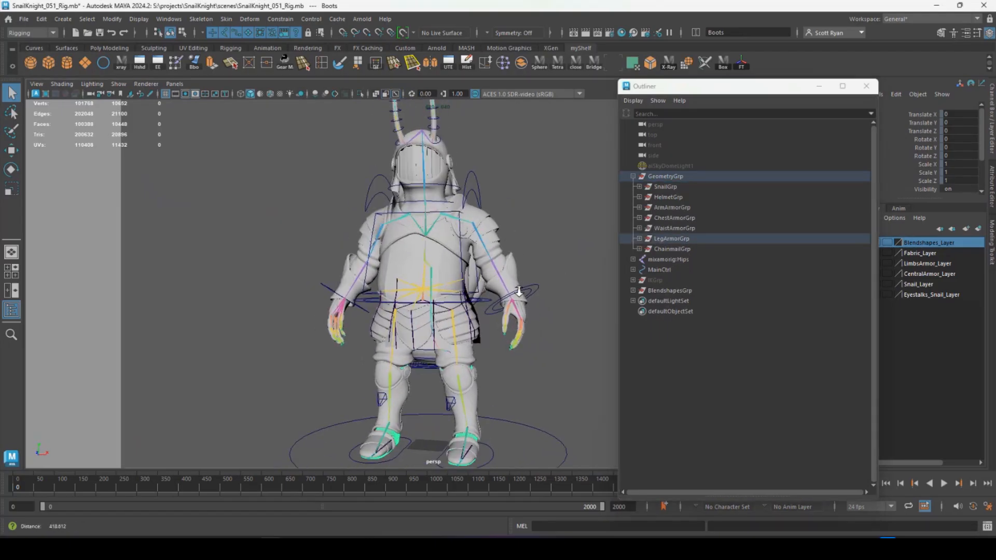
Hide the BlendshapesGrp group
click(667, 290)
key(h)
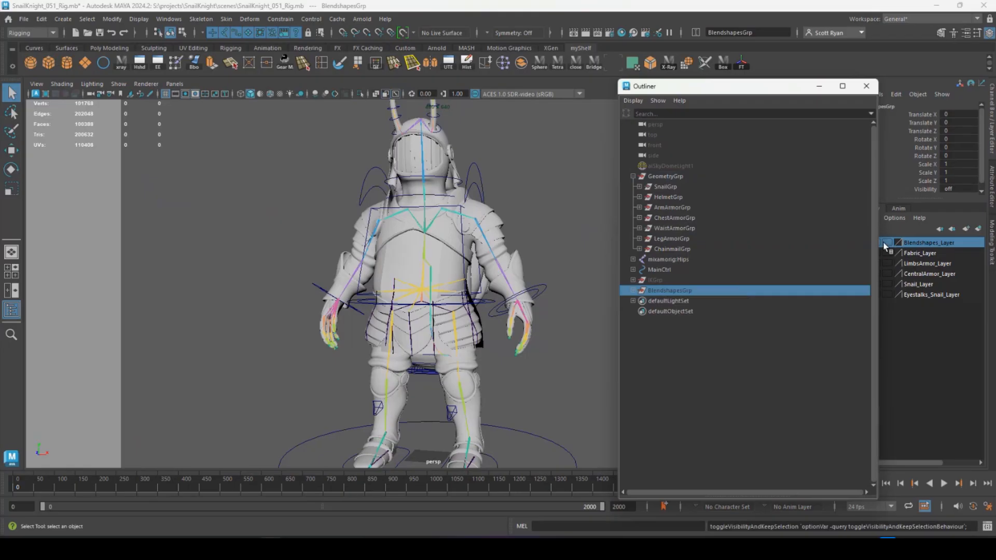
drag(758, 88, 746, 89)
scroll(526, 322, up, 4)
alt+drag(526, 322, 480, 256)
scroll(480, 284, up, 2)
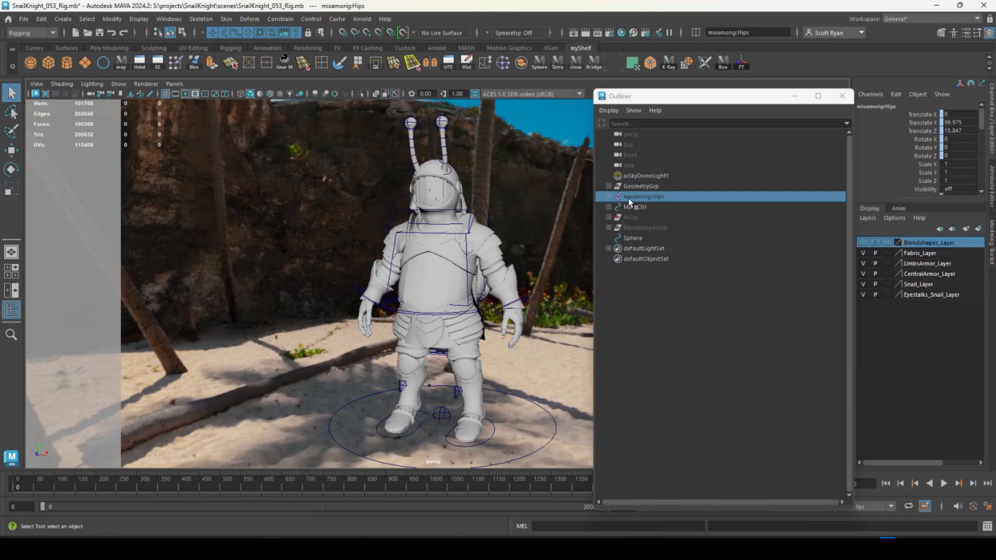
Unhide the mixamorig:Hips skeleton and select the Sphere control curve on the ground between the feet
key(h)
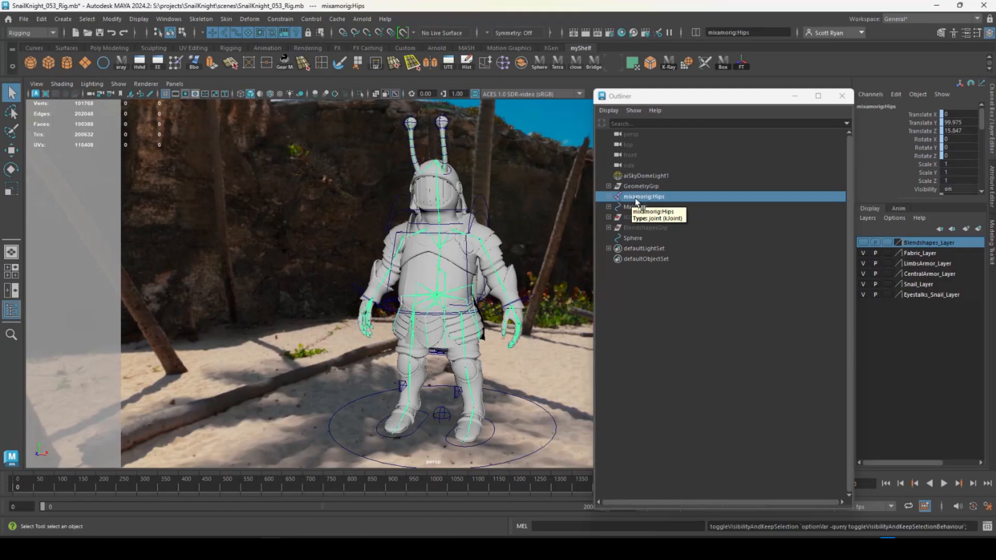
click(443, 416)
alt+right_drag(413, 393, 491, 399)
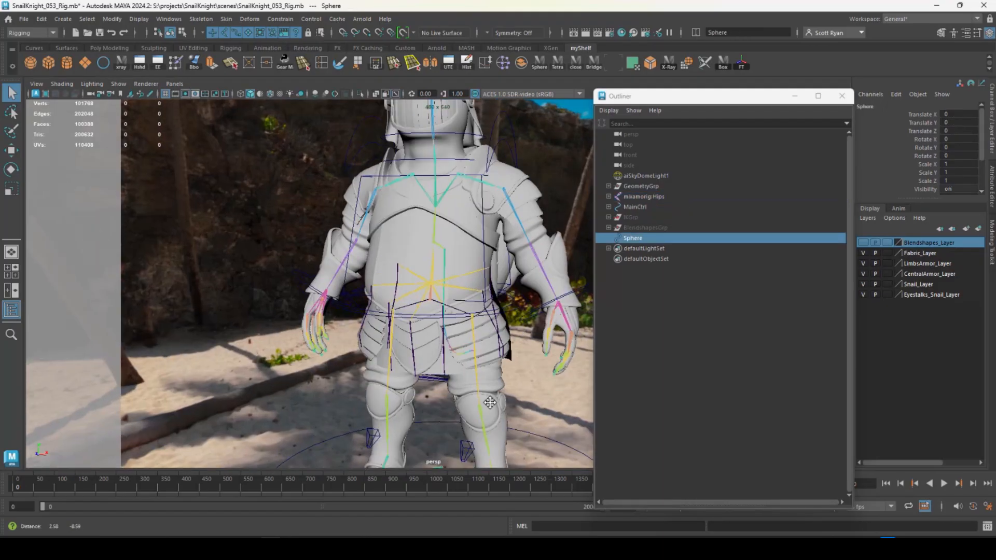
Hide GeometryGrp and select the Sphere control curve on the ground between the feet
alt+middle_drag(491, 400, 451, 264)
alt+right_drag(363, 322, 415, 441)
alt+middle_drag(410, 446, 435, 358)
alt+drag(435, 358, 445, 320)
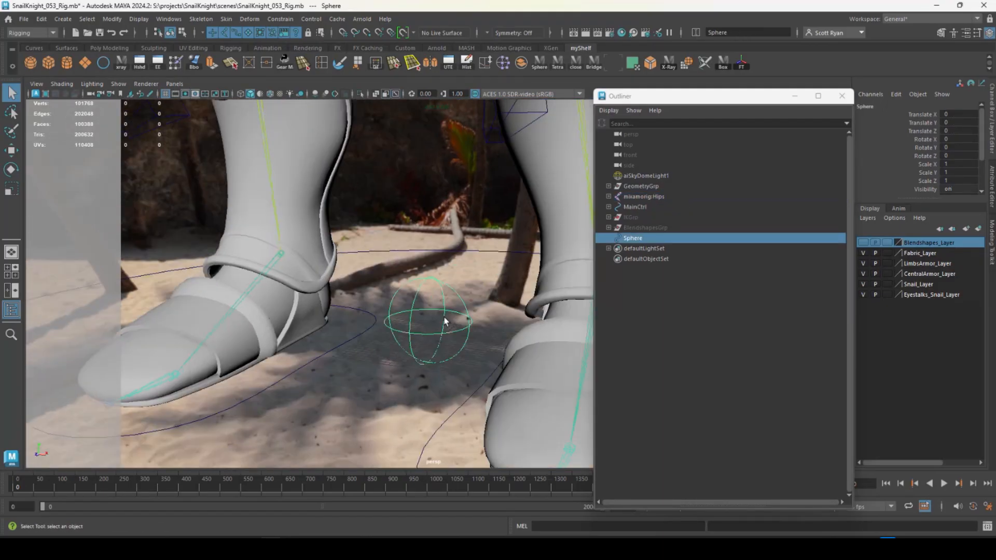
alt+right_drag(444, 320, 358, 332)
alt+drag(350, 335, 374, 330)
click(639, 187)
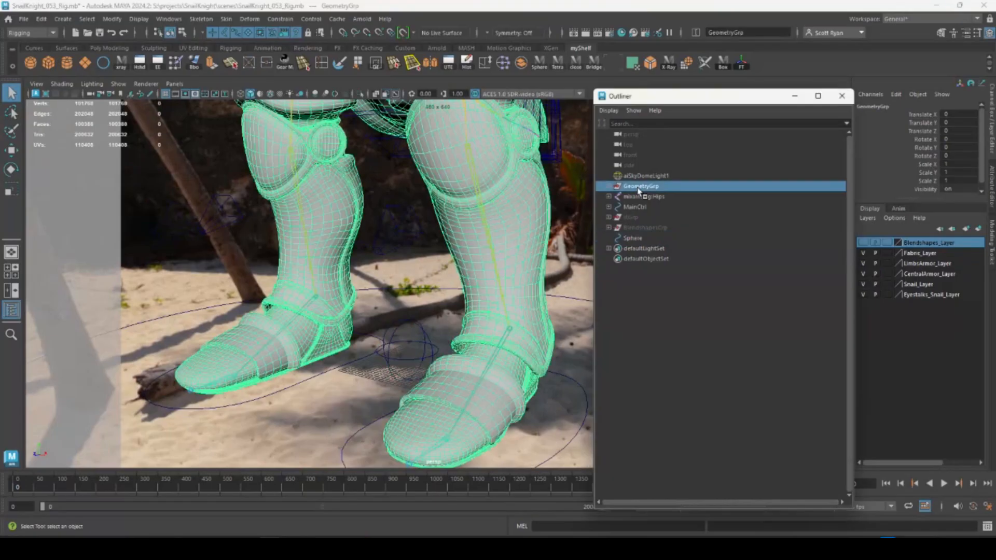
key(h)
click(421, 327)
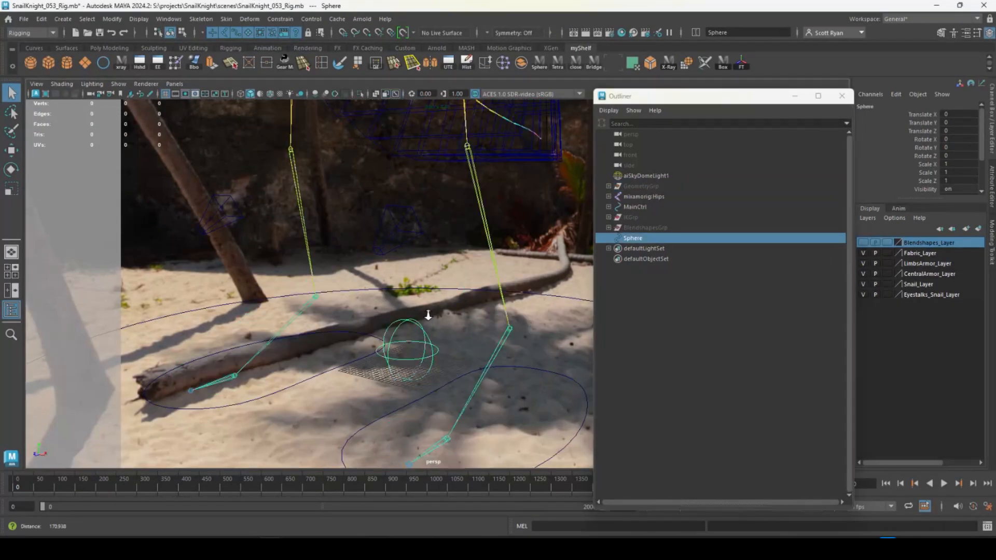
Duplicate Sphere, move the copy to the top front chainmail joint at Y 90.403, Z 41.452, and scale it uniformly to 0.421
alt+right_drag(427, 312, 389, 244)
alt+middle_drag(389, 244, 386, 332)
alt+drag(379, 333, 321, 280)
key(ctrl+d)
key(w)
key(r)
key(f)
alt+drag(322, 352, 311, 306)
alt+middle_drag(397, 329, 367, 264)
alt+middle_drag(396, 357, 365, 274)
alt+drag(365, 274, 342, 298)
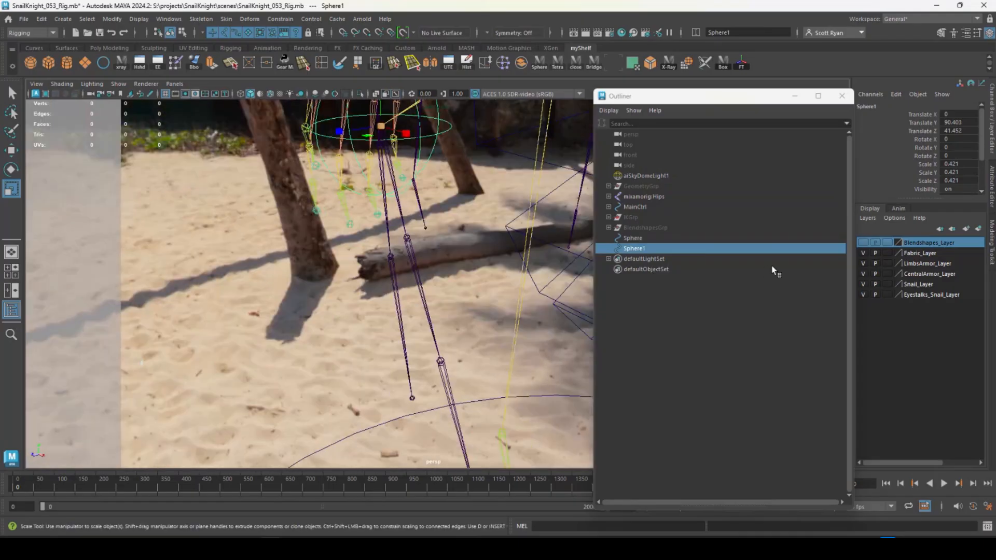
Scale Sphere1 uniformly to 0.623, unhiding GeometryGrp only while judging the control's size against the armor
click(643, 188)
key(h)
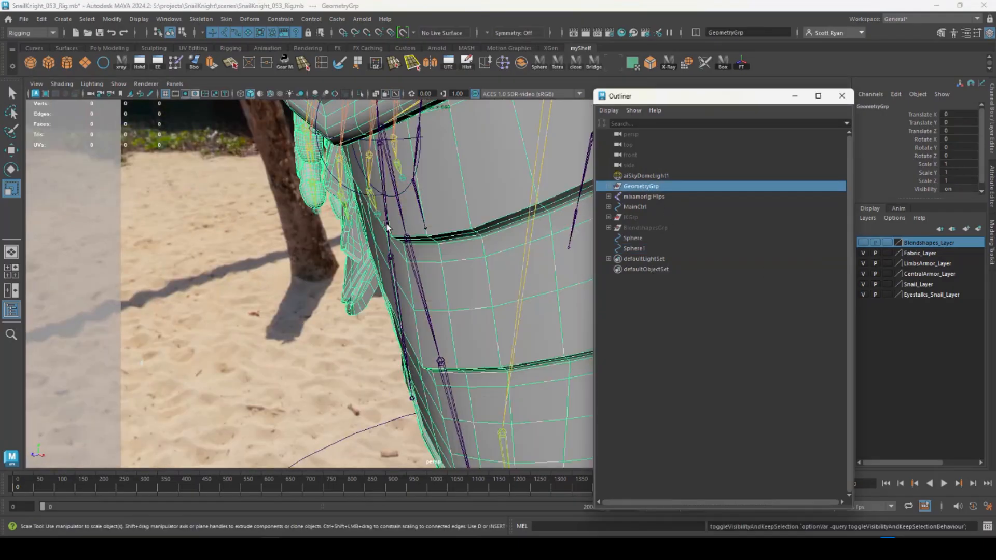
alt+drag(358, 236, 493, 207)
click(487, 204)
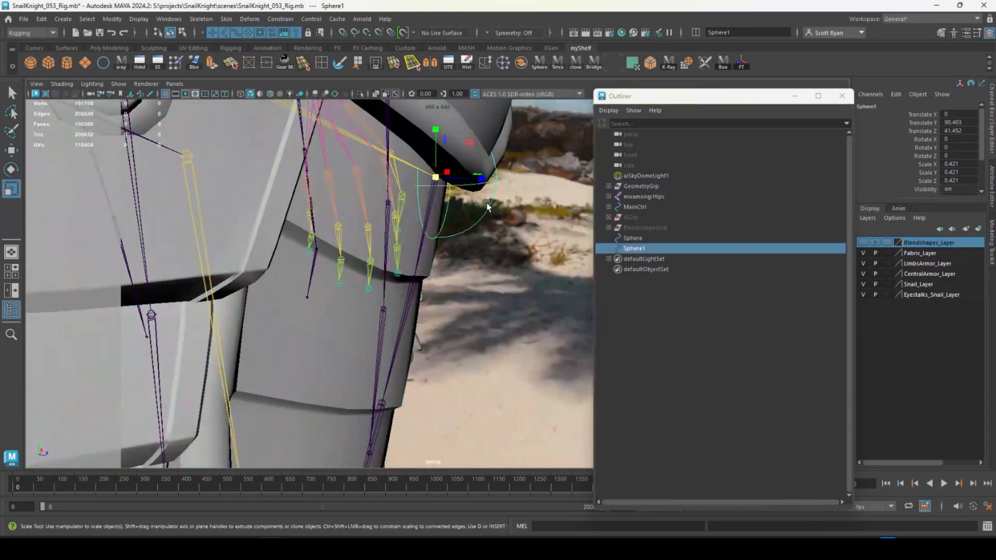
drag(441, 182, 495, 178)
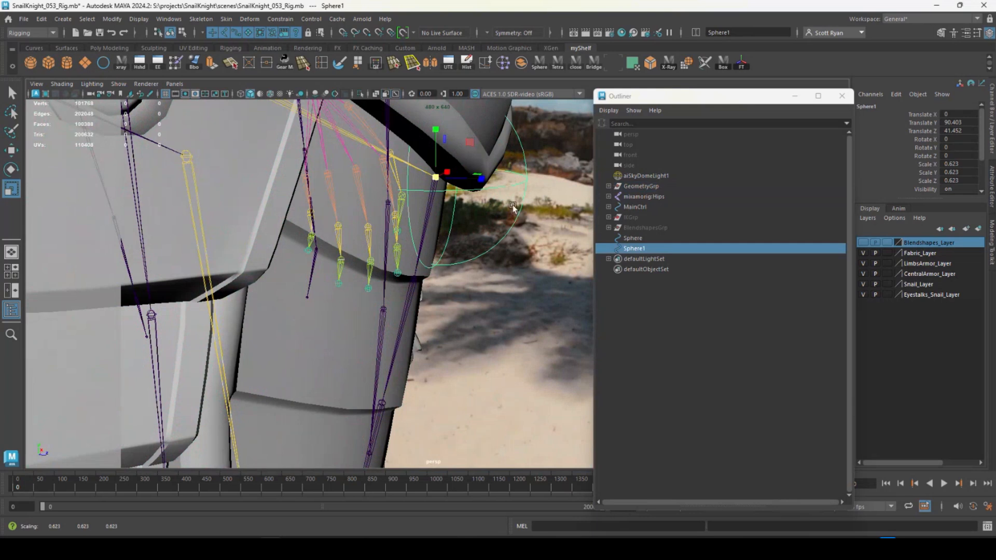
click(646, 188)
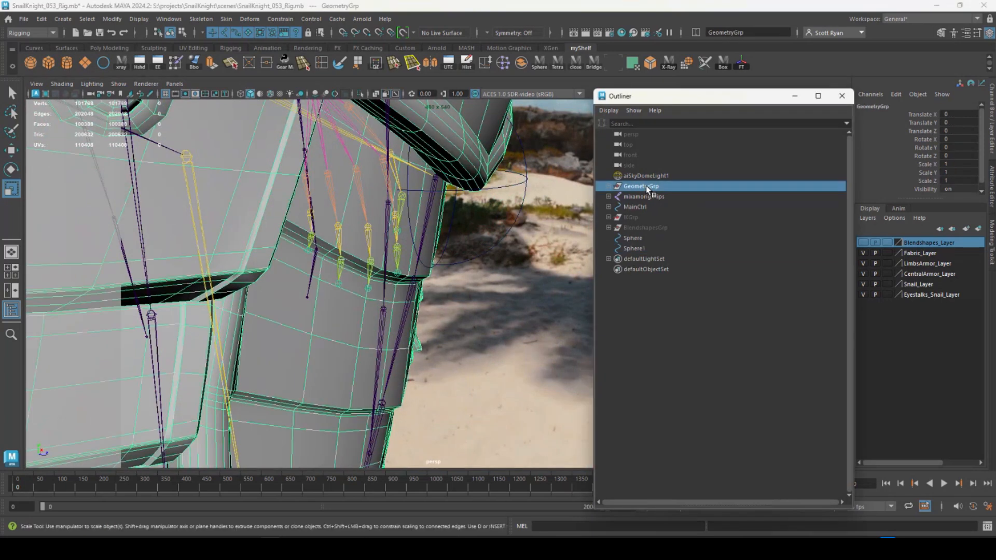
key(h)
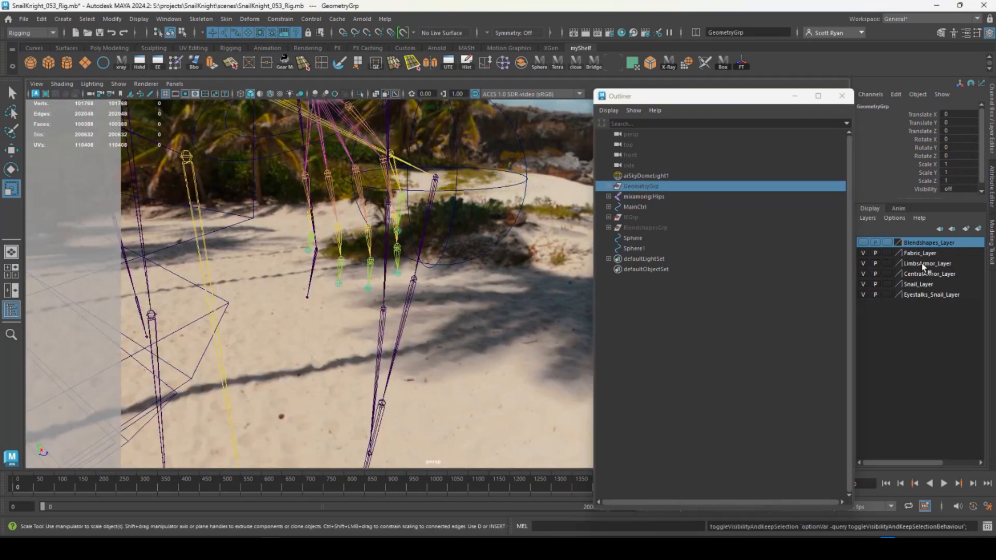
Duplicate Sphere1 twice and place the copies on the lower joints of the front center chainmail chain
shift+click(921, 294)
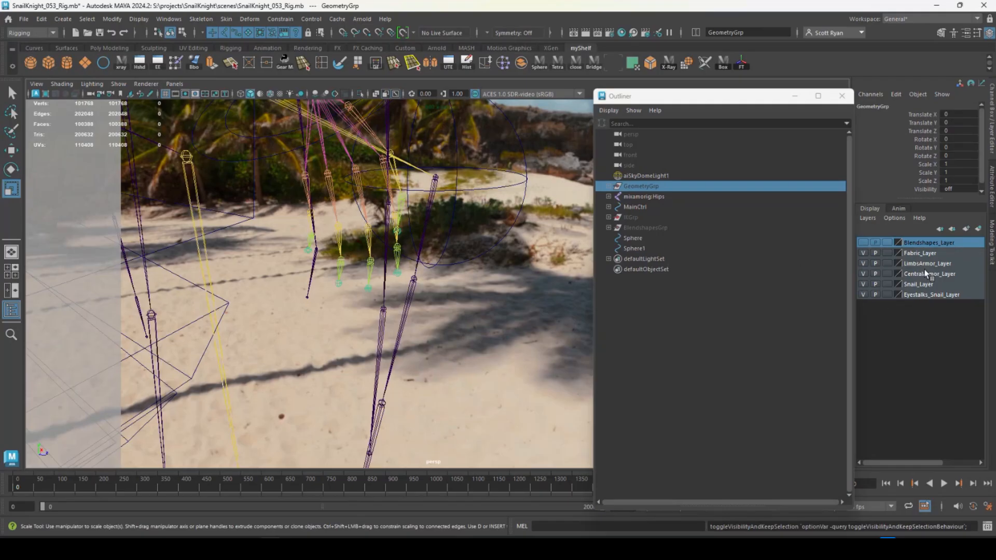
click(528, 181)
alt+drag(497, 253, 341, 213)
click(632, 189)
click(344, 214)
key(ctrl+d)
key(w)
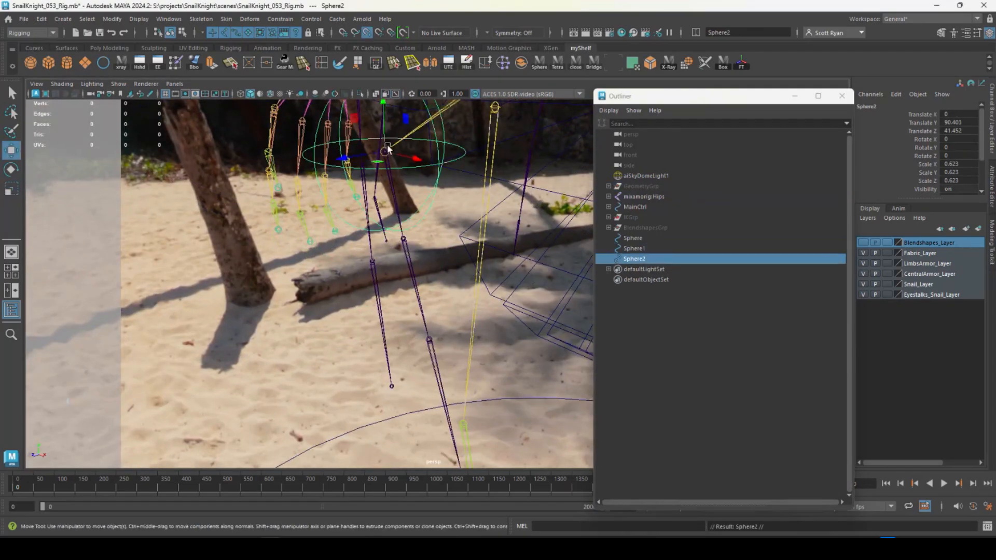
drag(384, 152, 419, 335)
key(ctrl+d)
alt+drag(492, 314, 514, 302)
Duplicate the sphere control three more times and place Sphere4, Sphere5 and Sphere6 down the left front chainmail joints
key(ctrl+d)
drag(437, 366, 477, 221)
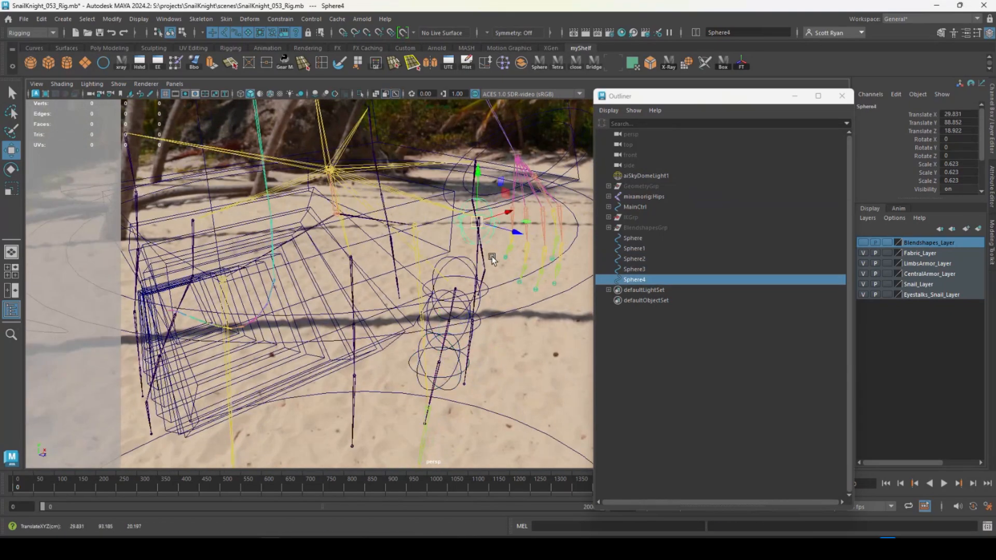
alt+drag(493, 255, 431, 258)
drag(451, 294, 373, 410)
key(ctrl+d)
key(ctrl+d)
mouse_move(404, 350)
alt+mouse_down()
mouse_move(368, 358)
mouse_move(371, 322)
mouse_move(400, 358)
alt+mouse_up()
alt+right_drag(400, 358, 469, 333)
alt+drag(469, 333, 458, 342)
Create sphere copies Sphere7 to Sphere11 and place them on the five joints of the left thigh chain
key(ctrl+d)
drag(340, 357, 394, 322)
key(ctrl+d)
key(ctrl+d)
key(ctrl+d)
key(ctrl+d)
Create sphere copies Sphere12 to Sphere16 and place them on the five joints of the remaining left chainmail chain
key(ctrl+d)
alt+drag(394, 321, 290, 316)
key(ctrl+d)
key(ctrl+d)
key(ctrl+d)
key(ctrl+d)
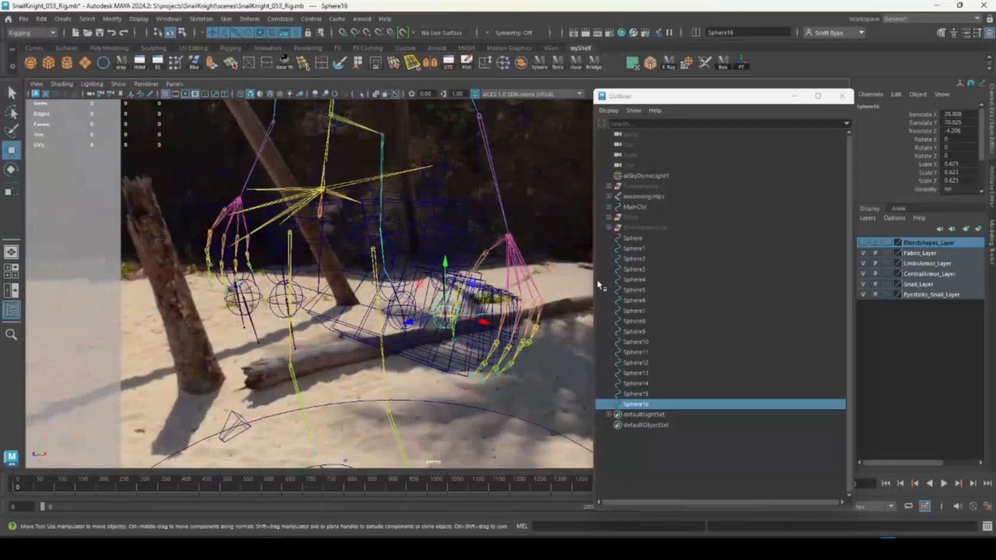
Freeze the transformations of Sphere1 through Sphere16
shift+click(633, 249)
click(111, 19)
click(138, 67)
Hide MainCtrl, mixamorig:Hips and aiSkyDomeLight1 to leave only the sphere controls in view
alt+drag(441, 332, 395, 282)
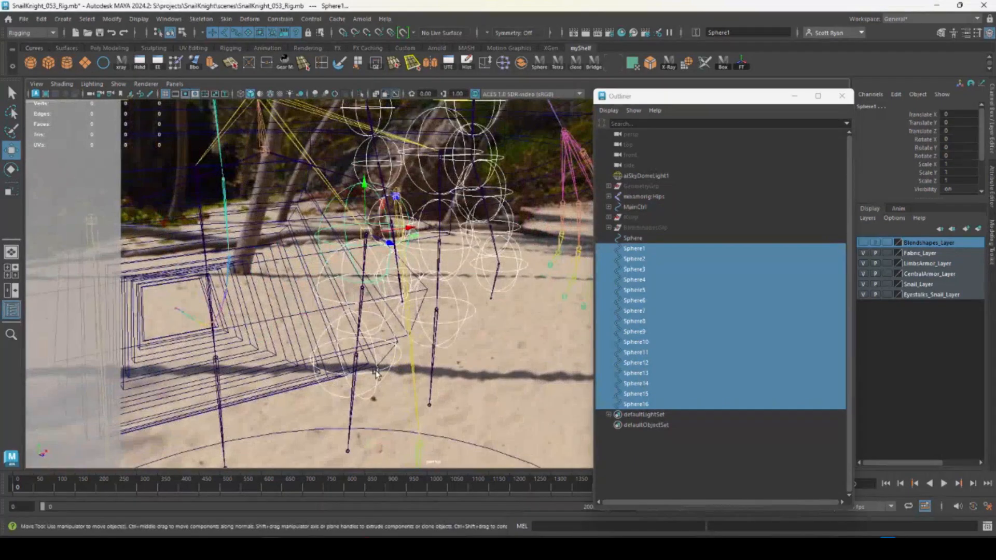
click(633, 206)
shift+click(636, 197)
key(ctrl+h)
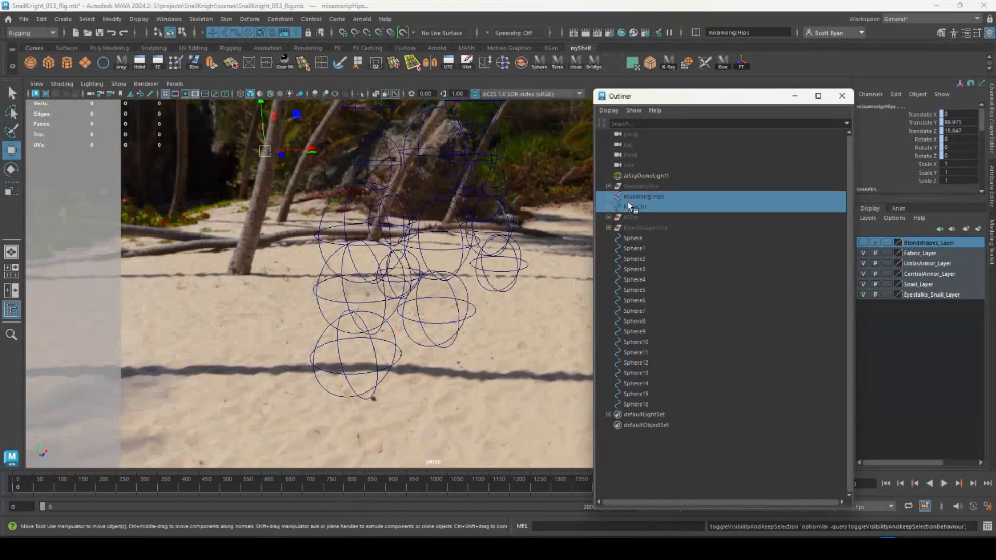
click(637, 176)
key(ctrl+h)
Parent Sphere3 under Sphere2 and Sphere2 under Sphere1 to chain the front center controls
alt+drag(473, 209, 340, 311)
click(339, 309)
shift+click(333, 256)
key(p)
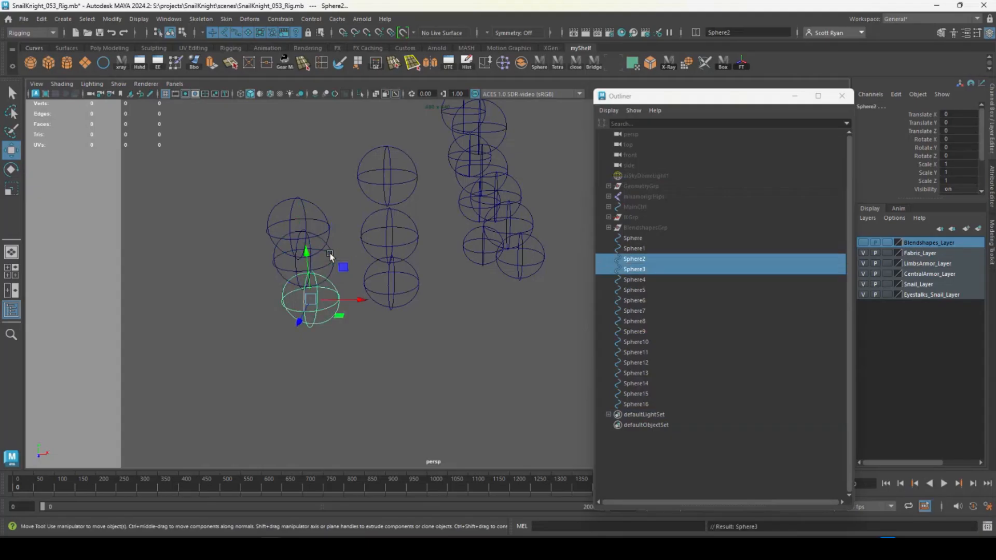
click(332, 257)
shift+click(317, 206)
key(p)
Parent Sphere6 under Sphere5 and Sphere5 under Sphere4 to chain the left front controls
click(389, 284)
shift+click(411, 223)
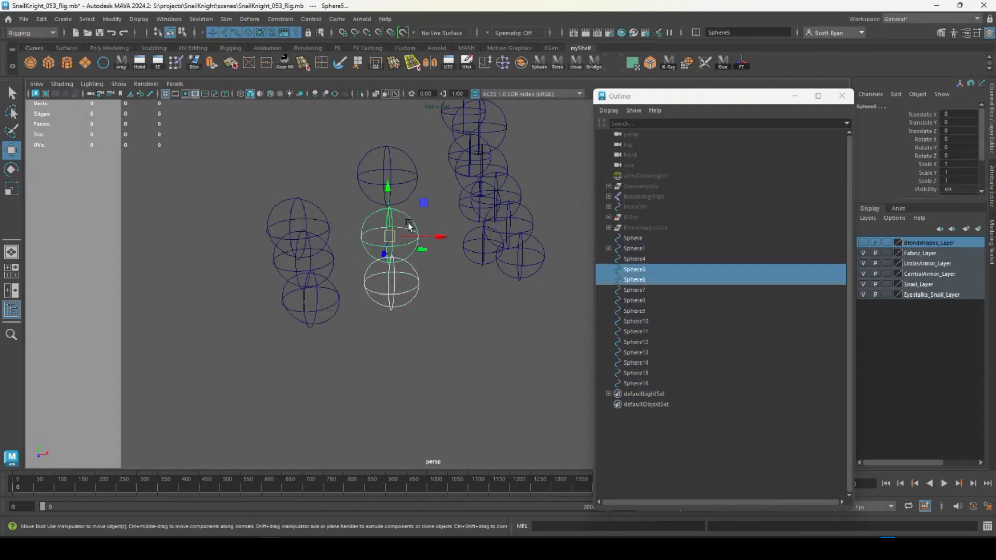
key(p)
Parent the thigh controls one under another from Sphere11 up to Sphere7, making Sphere7 the chain's root
alt+drag(460, 235, 402, 254)
click(480, 287)
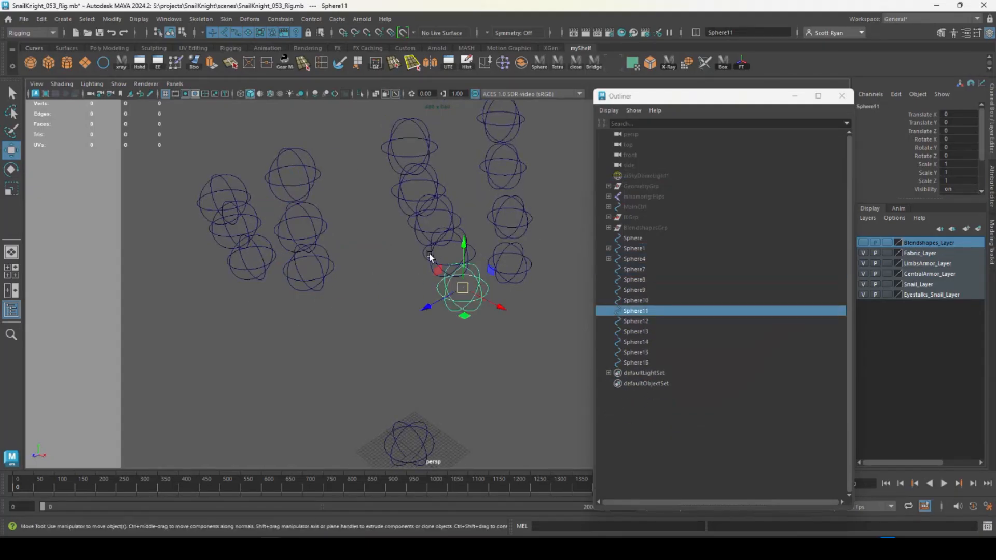
shift+click(429, 252)
key(p)
click(430, 252)
shift+click(409, 222)
key(p)
key(q)
click(409, 221)
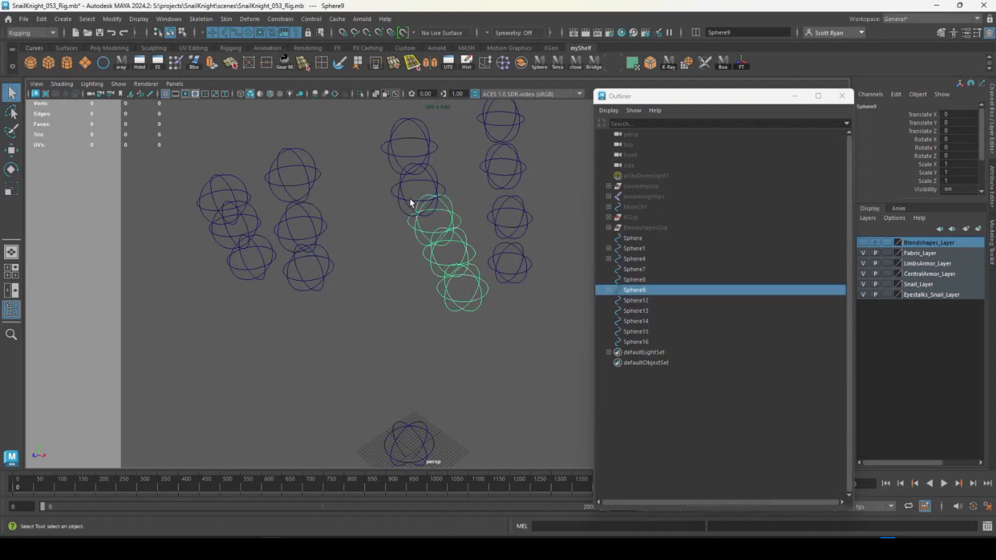
shift+click(398, 186)
key(p)
click(399, 185)
shift+click(390, 154)
key(p)
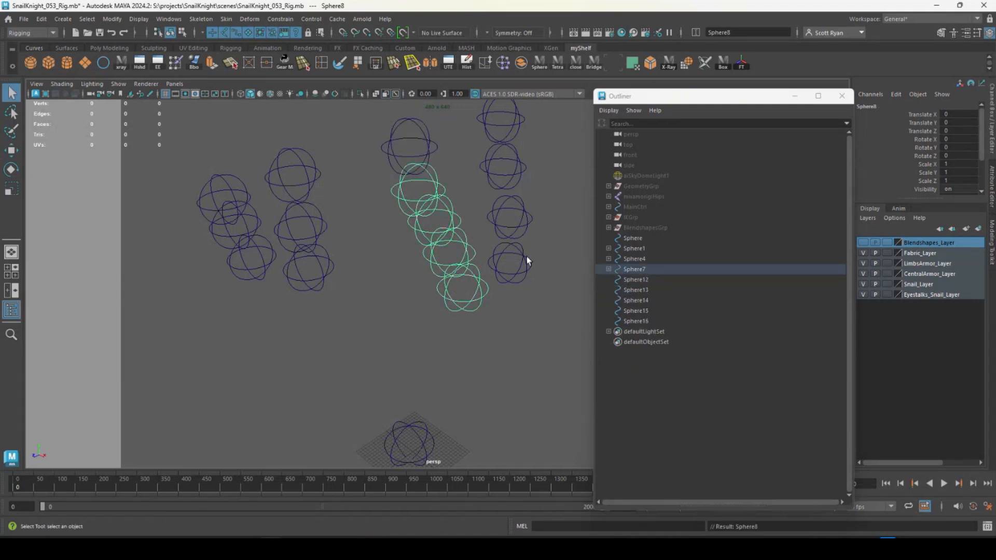
Parent the last chain's controls one under another from Sphere16 up to Sphere12, making Sphere12 the root
click(527, 256)
shift+click(522, 206)
key(p)
shift+click(518, 159)
key(p)
alt+drag(518, 159, 446, 260)
shift+click(431, 229)
key(p)
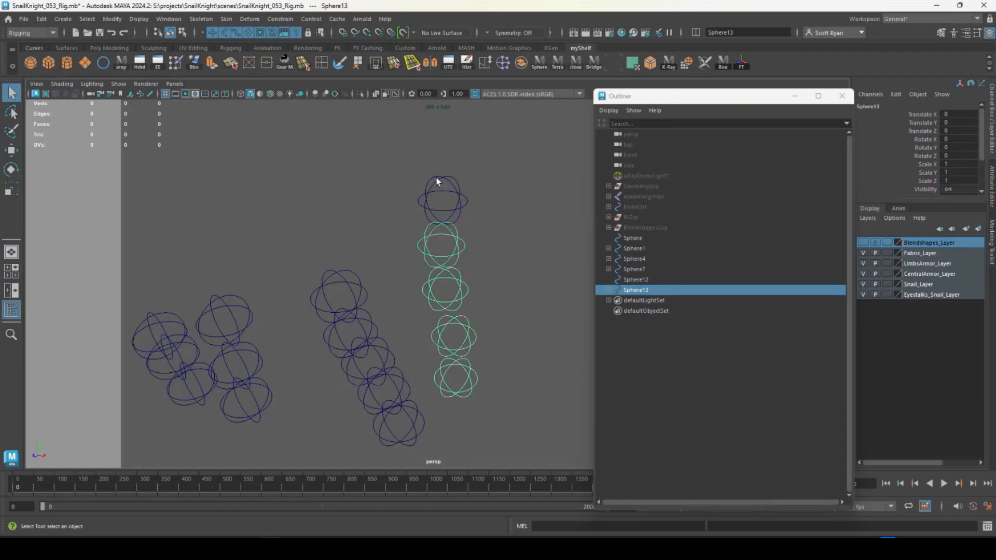
shift+click(438, 185)
key(p)
Compare the sphere chains with the MainCtrl rig by toggling its visibility, leaving MainCtrl hidden
alt+right_drag(438, 189, 353, 227)
alt+drag(354, 227, 389, 212)
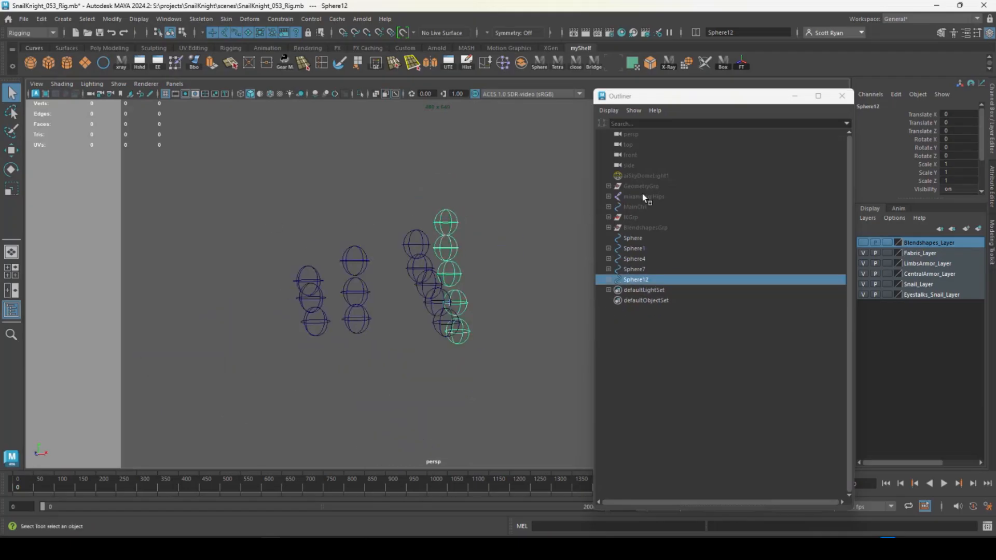
click(634, 207)
alt+drag(404, 248, 463, 257)
key(ctrl+h)
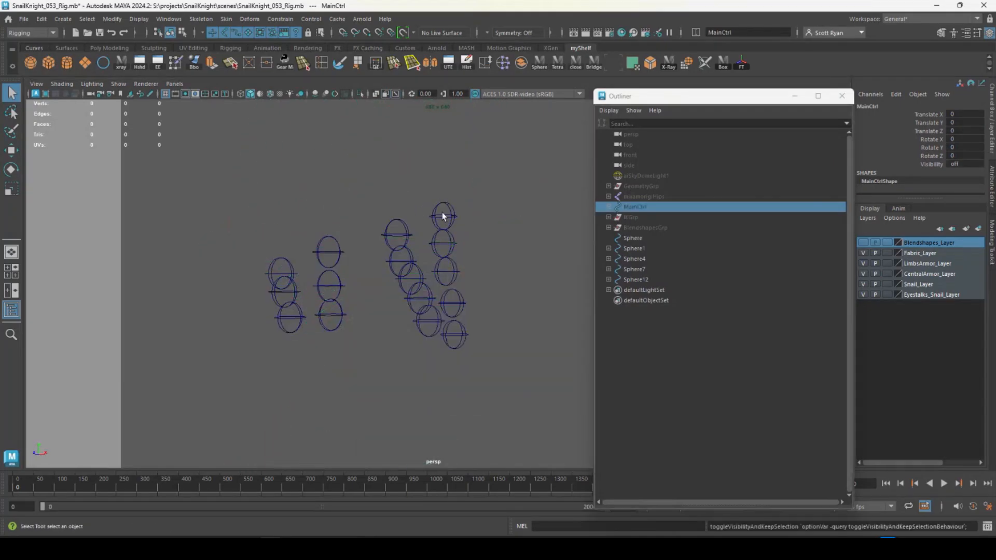
Try to rename the whole selected Sphere12 hierarchy as L_ChainmailCtrl
click(445, 204)
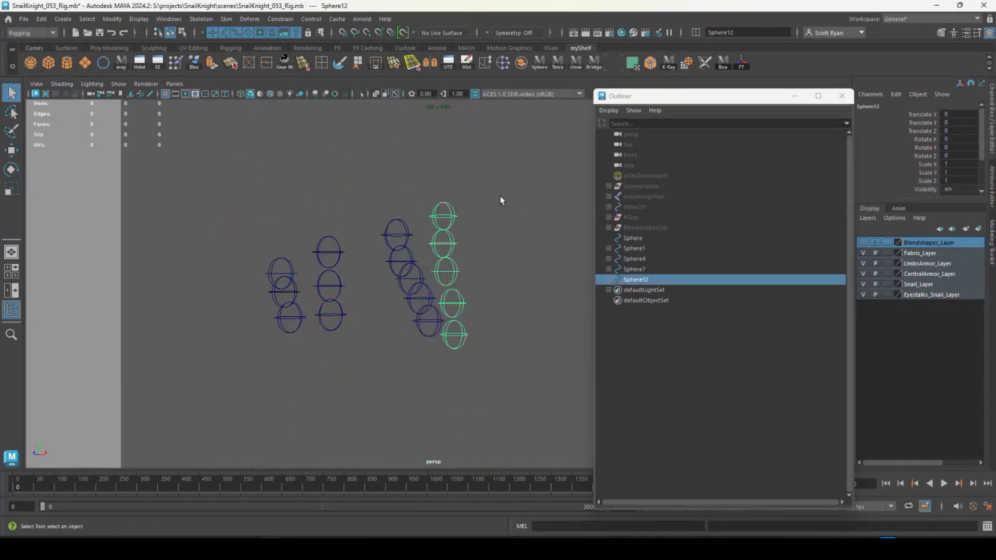
click(87, 19)
click(104, 79)
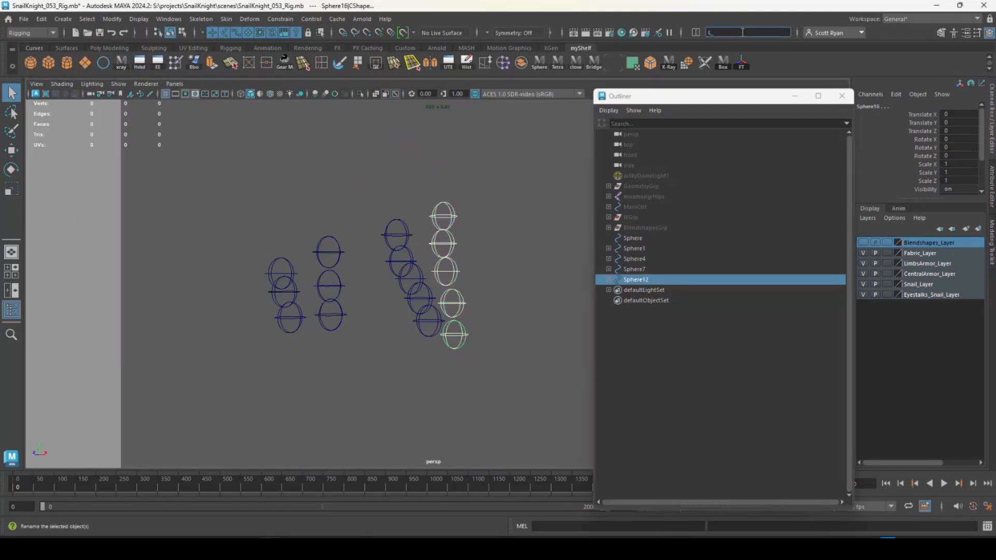
key(Return)
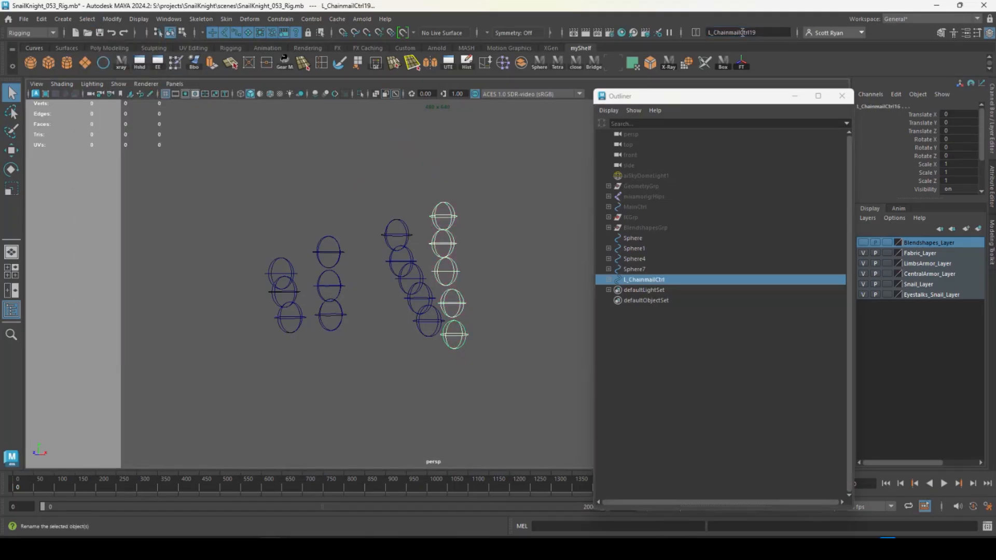
Check the control names along the renamed chain and undo the hierarchy renaming
alt+drag(397, 263, 420, 295)
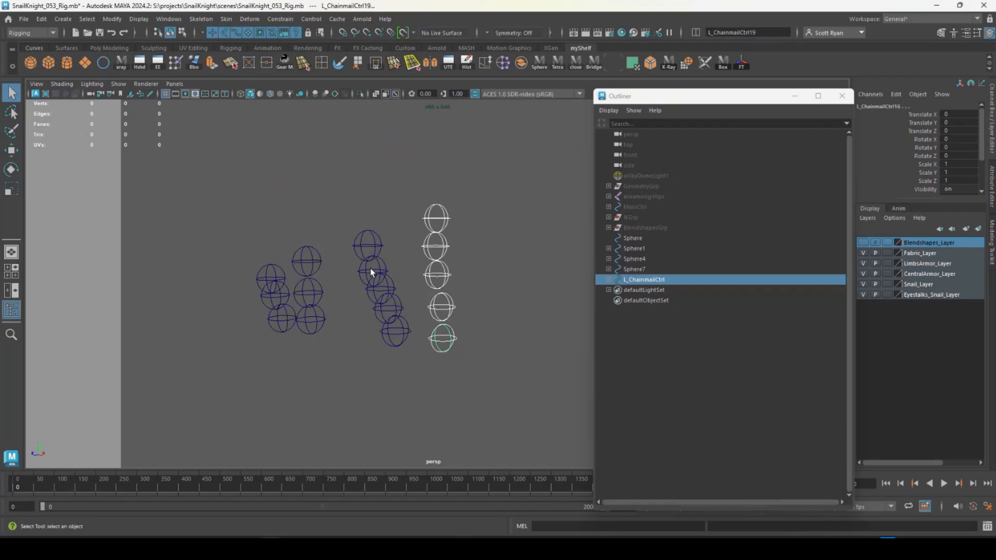
click(446, 332)
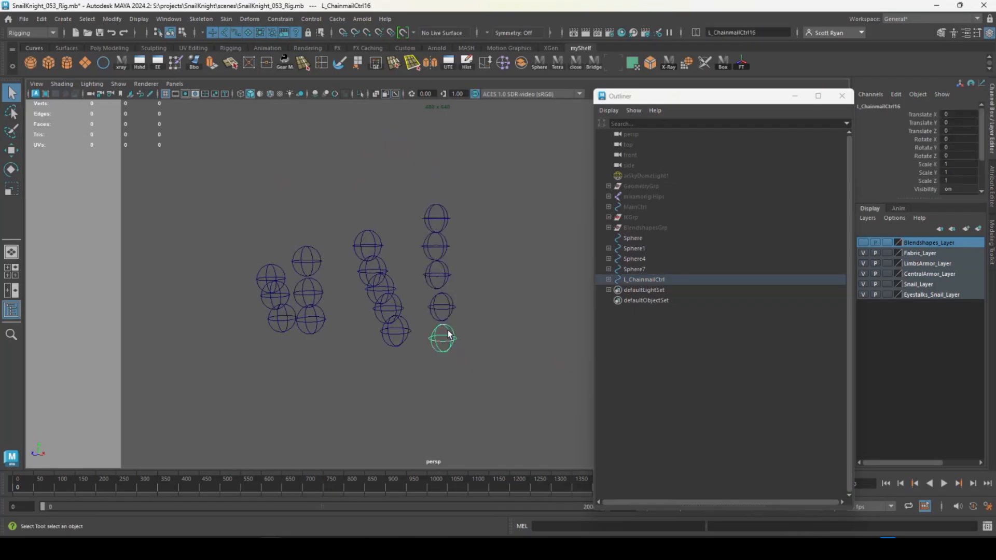
click(437, 275)
click(441, 219)
key(ctrl+z)
key(ctrl+z)
key(ctrl+z)
key(ctrl+z)
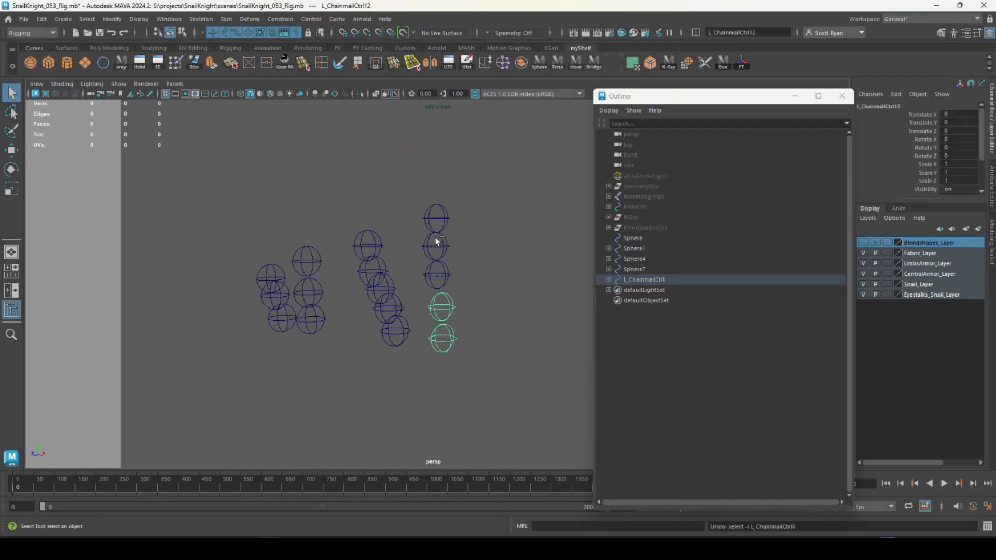
Select the five controls from Sphere16 up to Sphere12 and rename them as L_ChainmailCtrl
click(449, 331)
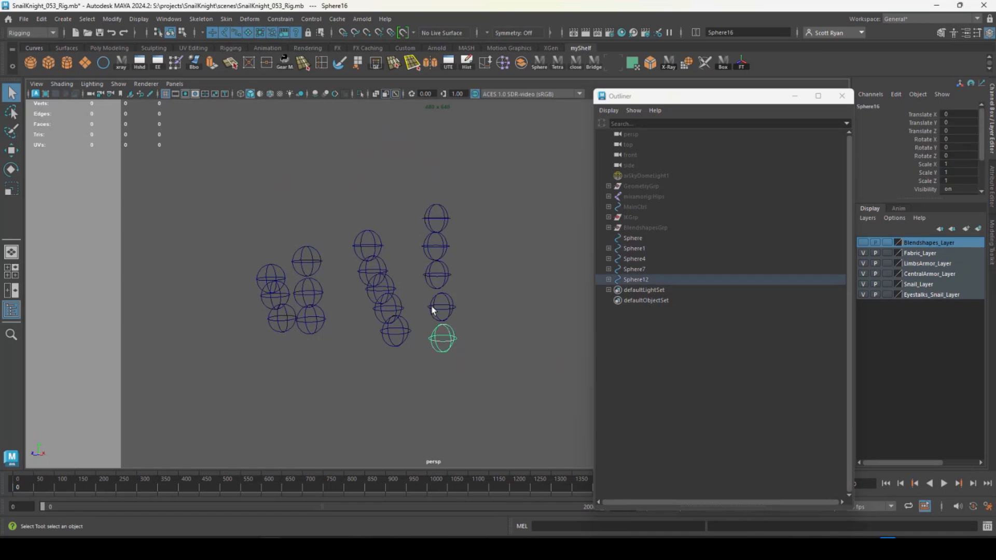
click(441, 264)
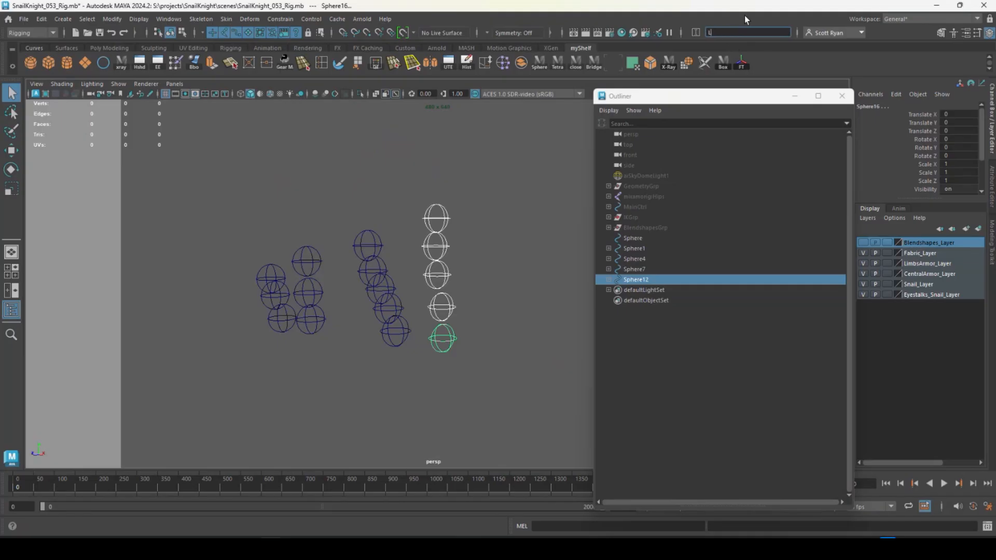
text(L_ChainmailCtrl4)
key(Return)
Select the five controls from Sphere11 up to Sphere7 and rename them as L_ThighCtrl
scroll(394, 207, up, 1)
scroll(394, 206, up, 2)
click(361, 259)
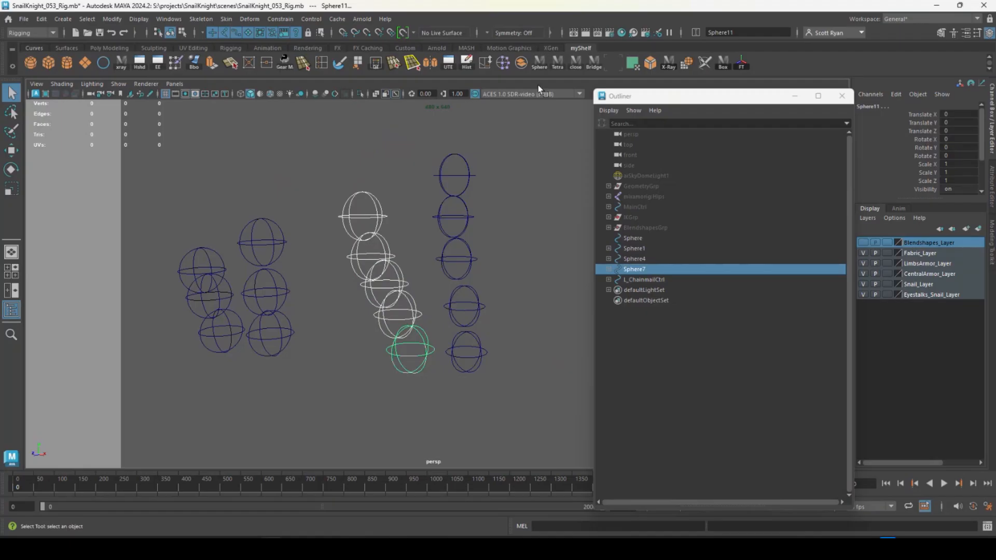
click(754, 32)
key(Return)
click(456, 166)
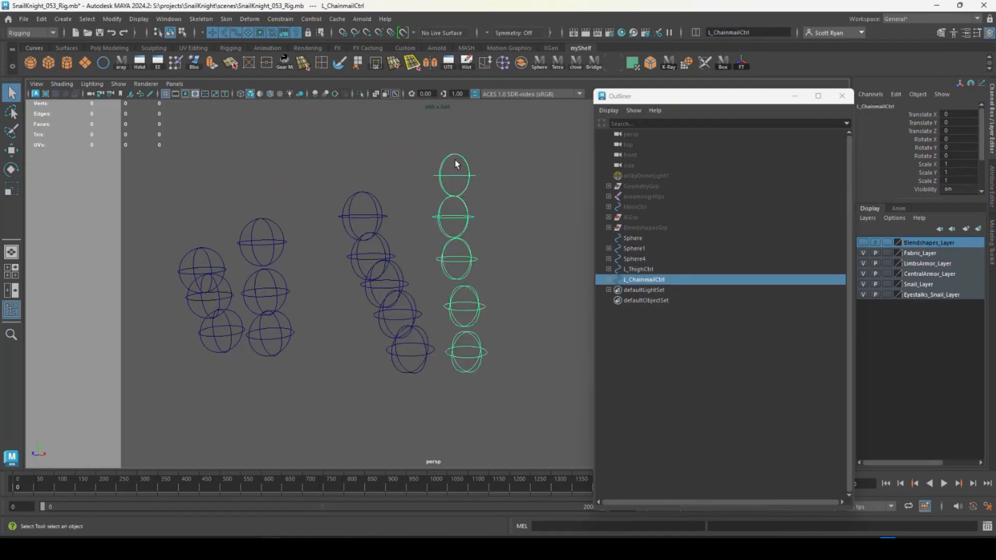
Select the three controls from Sphere6 up to Sphere4 and rename them as L_FrontChainmailCtrl
click(282, 275)
key(Down)
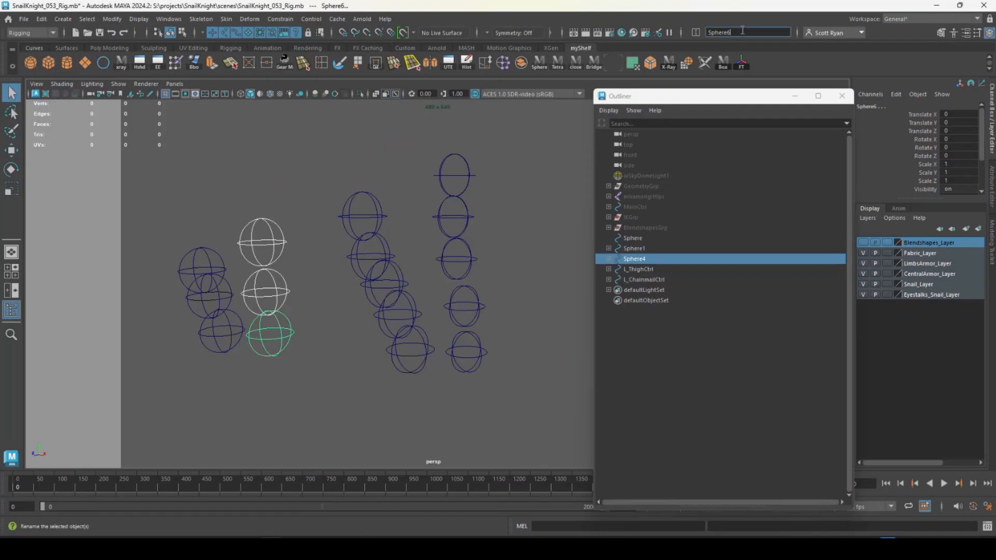
text(L_FrontChainmailCtrl)
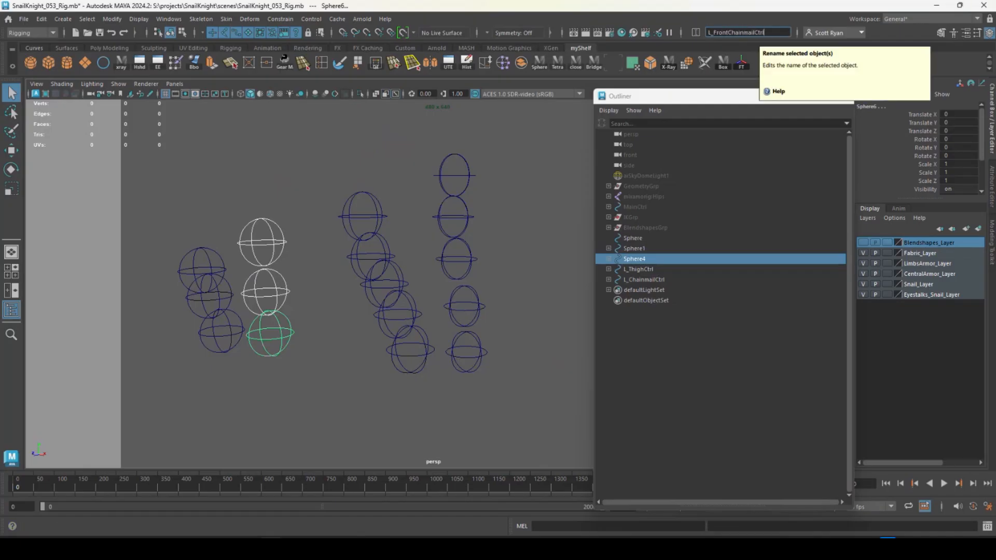
key(Return)
Select the three controls from Sphere3 up to Sphere1 and rename them as GroinArmorCtrl
alt+drag(249, 225, 309, 223)
click(299, 271)
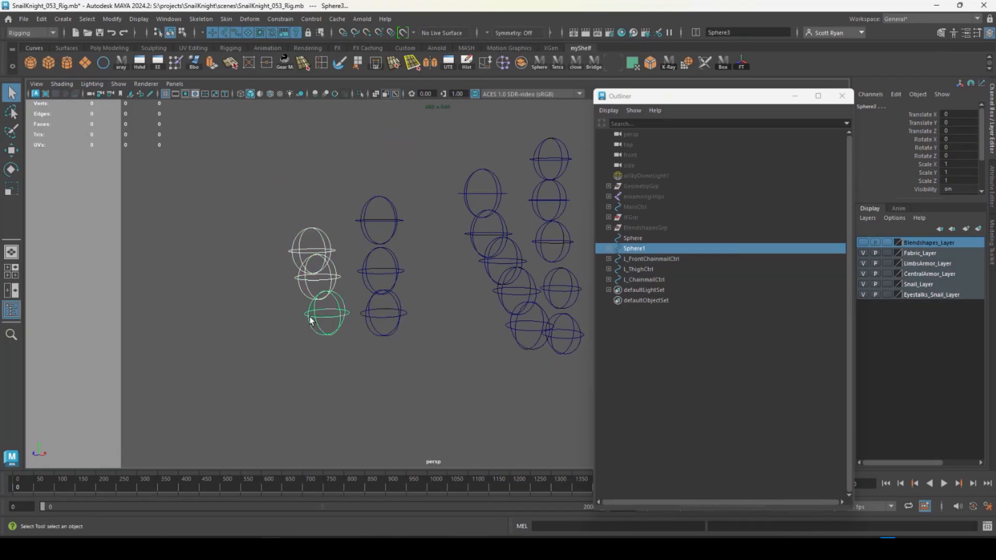
text(GroinArmor)
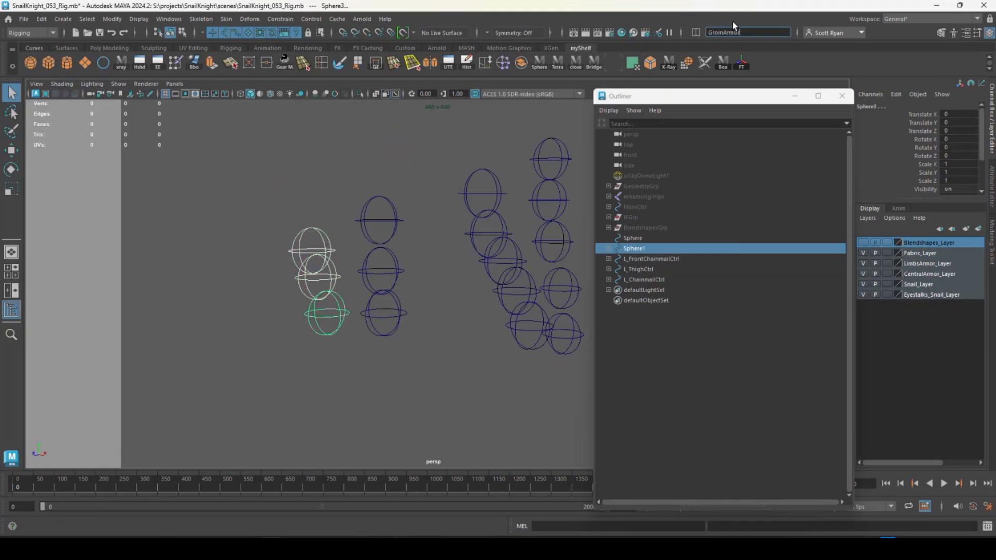
text(Ctrl)
key(Return)
drag(311, 240, 304, 294)
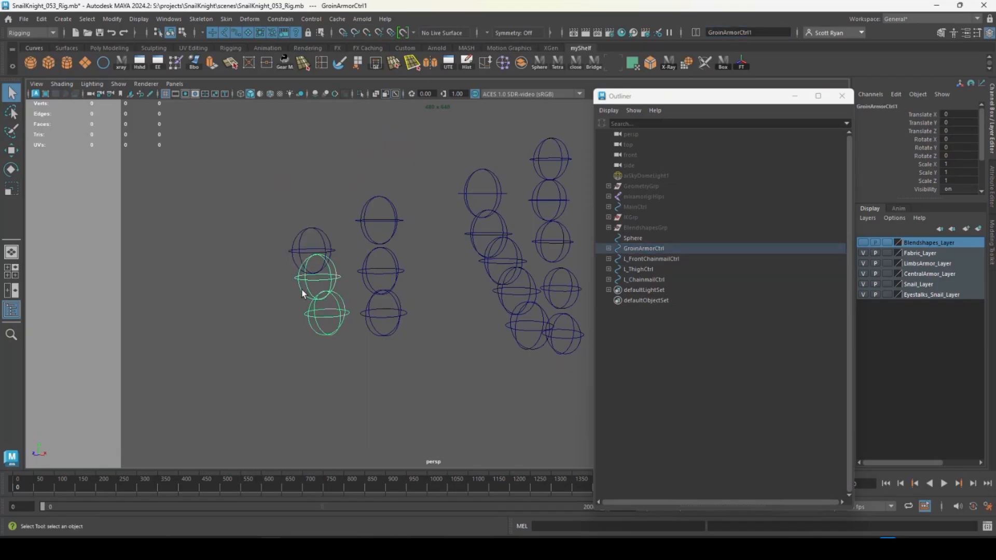
click(322, 326)
Group the original L_FrontChainmailCtrl, L_ThighCtrl and L_ChainmailCtrl chains together
alt+drag(322, 327, 392, 249)
click(392, 268)
shift+click(457, 258)
shift+click(490, 216)
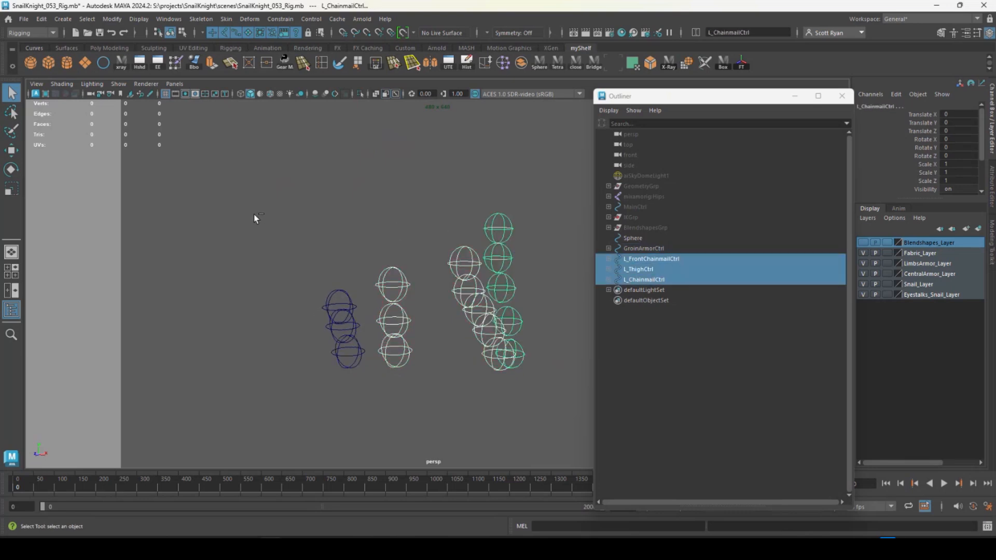
key(ctrl+d)
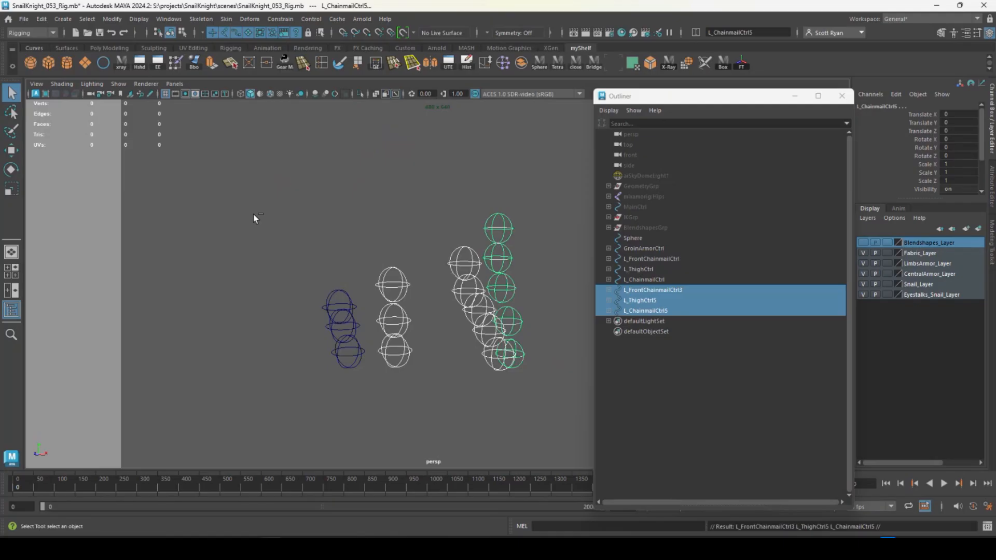
key(ctrl+g)
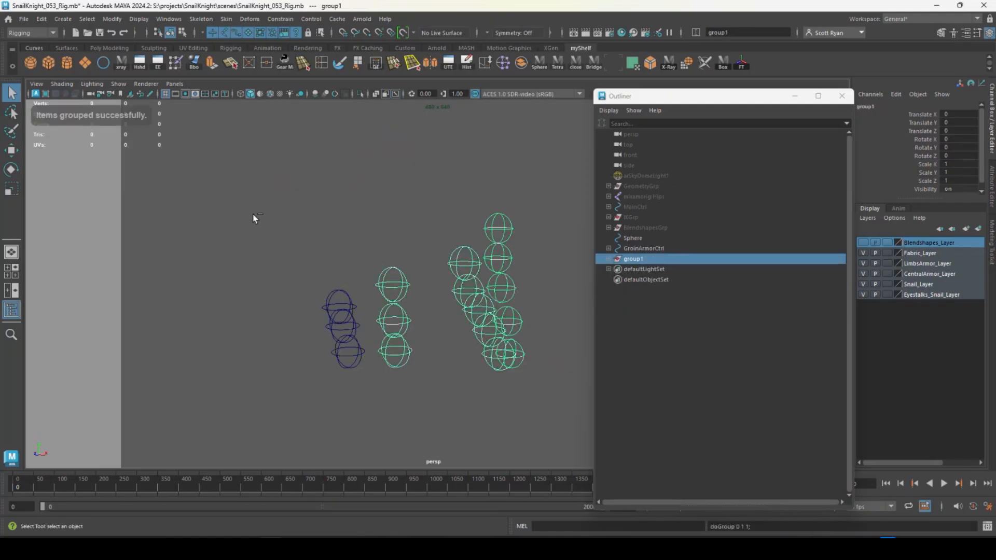
Duplicate the group of control chains, mirror the copy with Scale X -1 and freeze its transformations
key(ctrl+d)
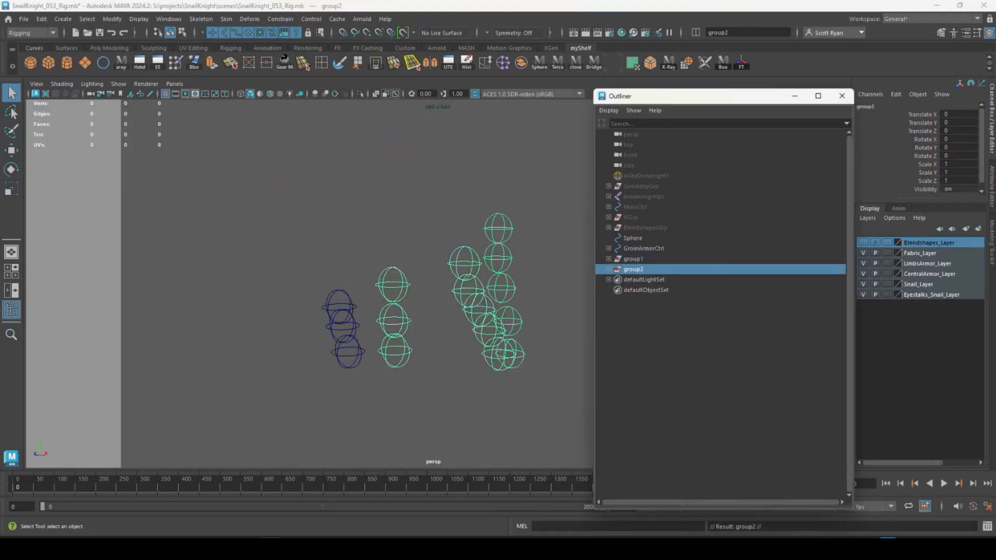
click(952, 164)
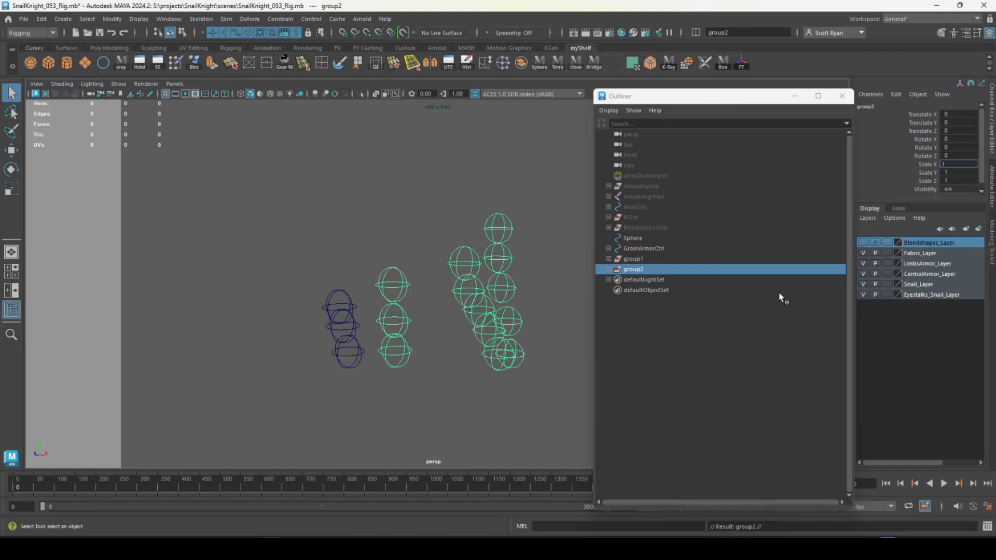
text(-1)
key(Return)
click(112, 19)
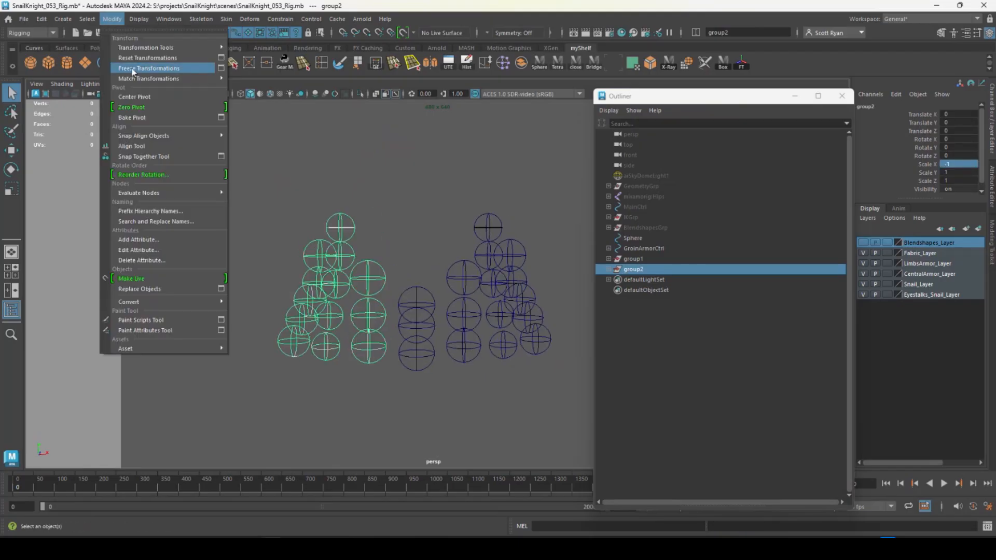
click(133, 68)
Unparent all six chainmail, thigh and front chainmail control chains from group1 and group2, and delete the two empty groups
drag(323, 202, 496, 221)
shift+drag(531, 237, 514, 251)
shift+drag(280, 249, 313, 259)
shift+drag(358, 259, 376, 275)
shift+drag(445, 266, 464, 280)
key(shift+p)
click(634, 262)
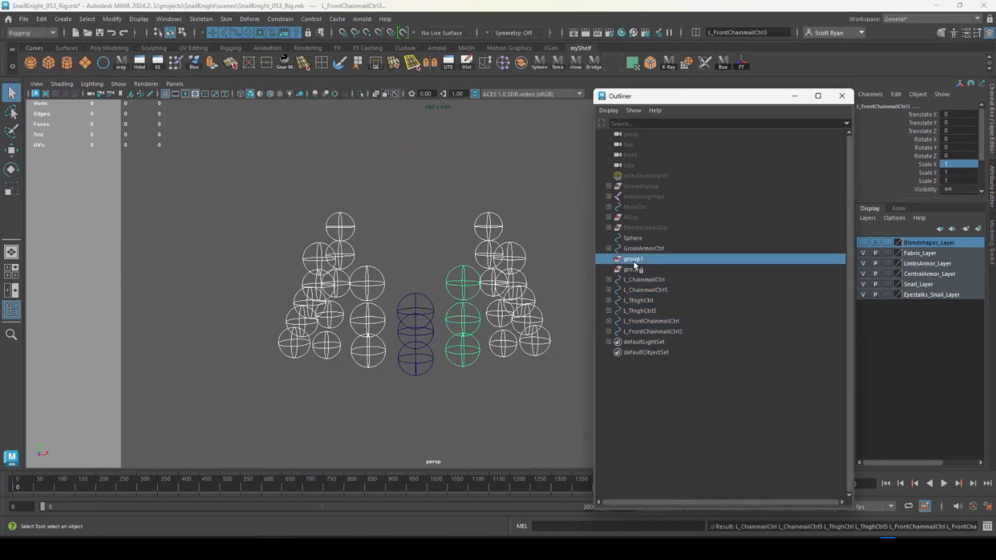
drag(634, 262, 634, 270)
key(Delete)
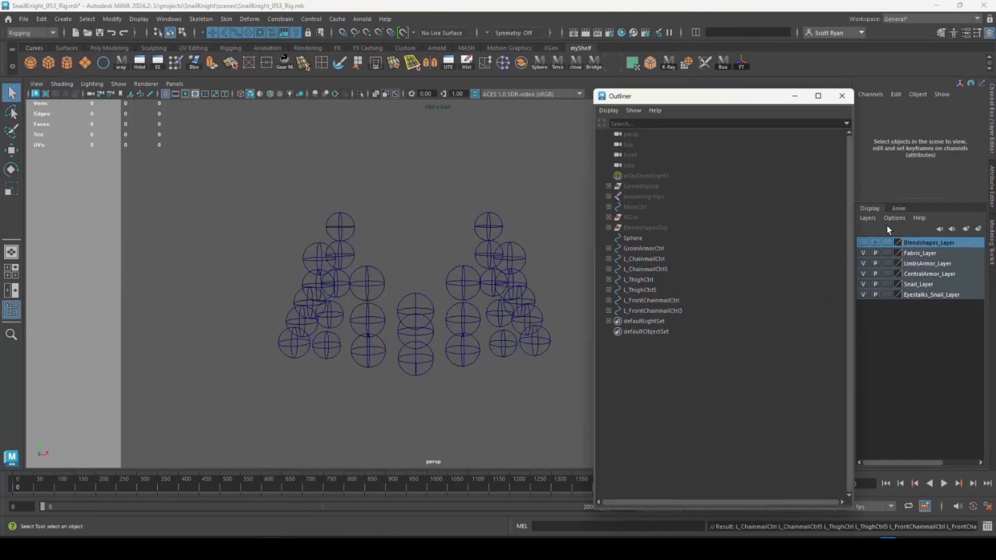
Show MainCtrl and parent both side chainmail control chains to TorsoCtrl
click(639, 207)
key(shift+h)
alt+drag(535, 233, 475, 232)
shift+click(442, 228)
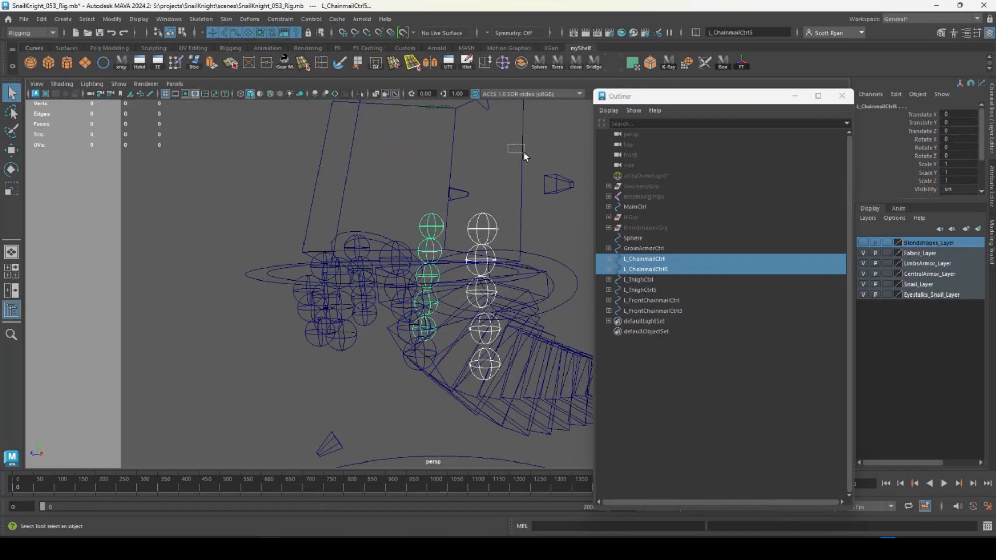
drag(524, 152, 442, 172)
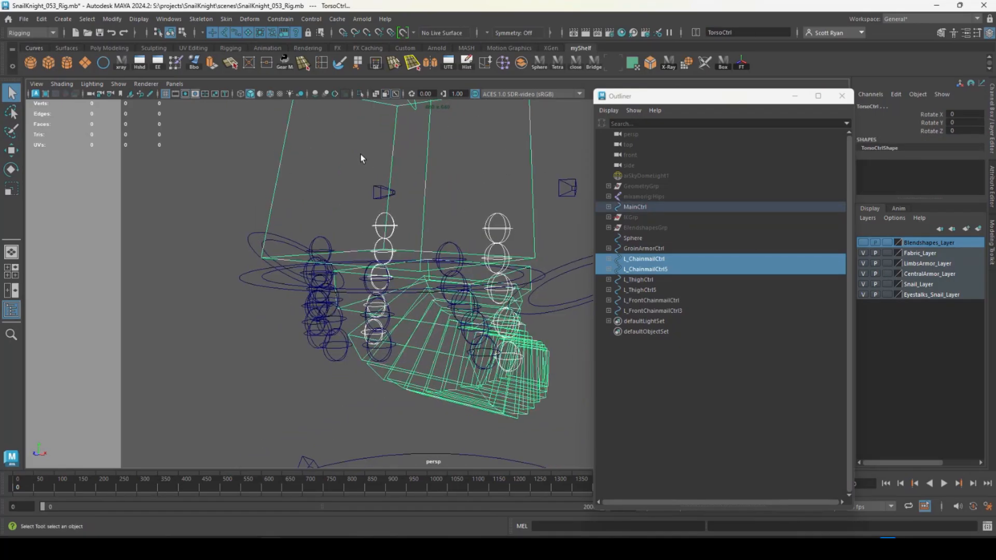
key(p)
Parent the two thigh, two front chainmail and groin armor control chains into the MainCtrl hierarchy
mouse_move(470, 225)
alt+mouse_down()
mouse_move(429, 238)
mouse_move(515, 229)
mouse_move(547, 246)
mouse_move(550, 236)
mouse_move(460, 230)
alt+mouse_up()
click(384, 236)
alt+drag(384, 237, 319, 239)
shift+click(415, 262)
shift+click(465, 246)
shift+click(428, 261)
shift+click(468, 241)
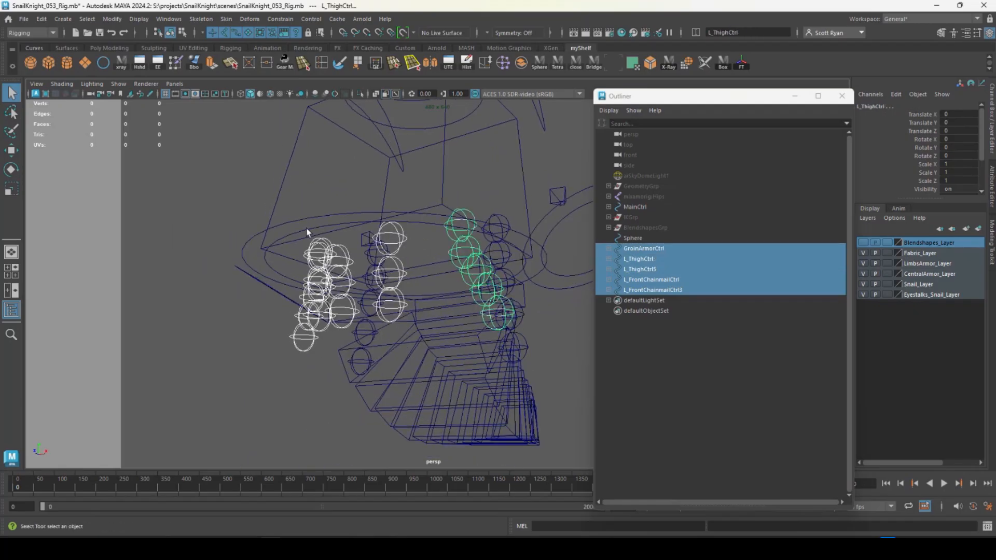
shift+click(296, 220)
key(p)
Show the hidden mixamorig:Hips joint skeleton
click(639, 196)
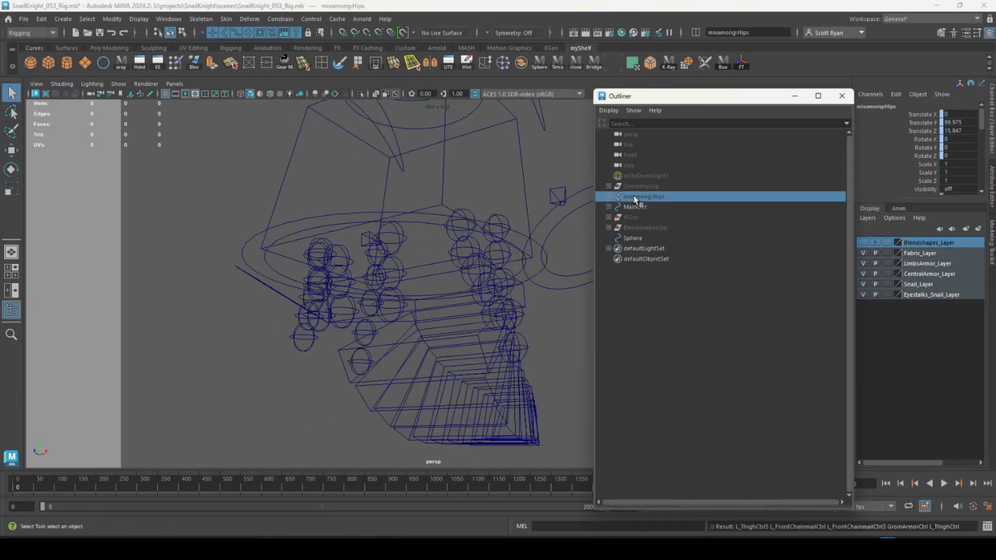
key(shift+h)
alt+drag(512, 204, 497, 234)
Reparent the thigh, front chainmail and groin armor control chains to TorsoCtrl and select TorsoCtrl to check its hierarchy
click(312, 240)
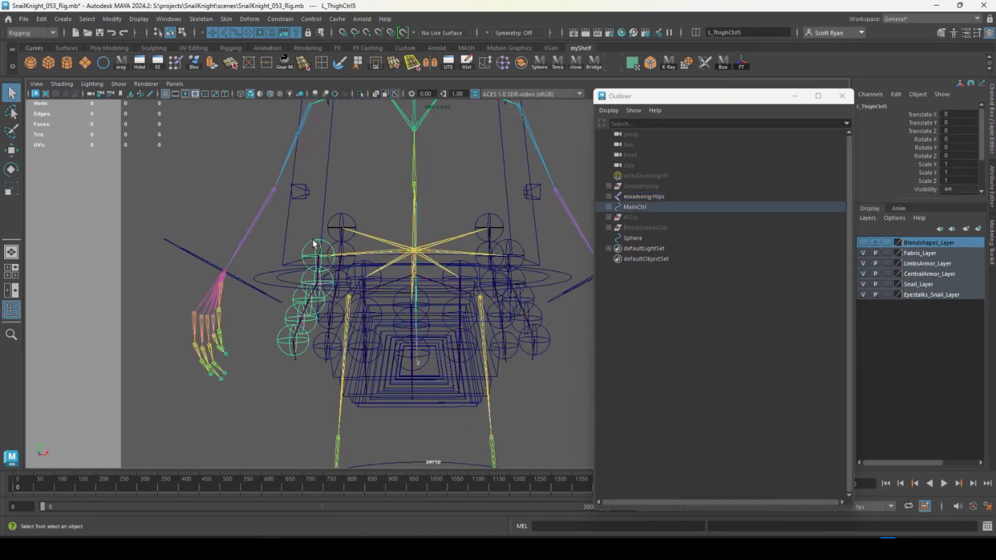
shift+click(371, 267)
shift+click(426, 290)
key(ctrl+z)
alt+drag(435, 294, 398, 269)
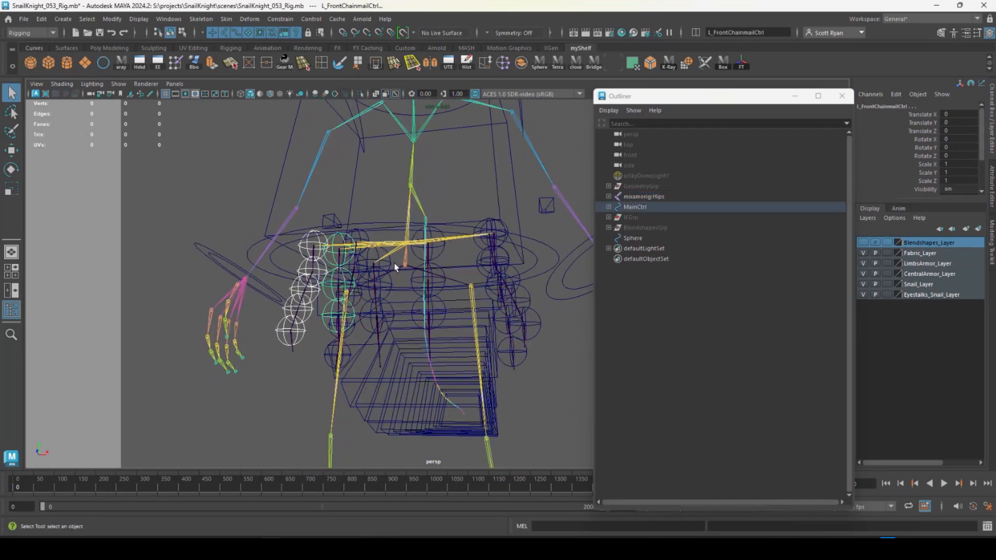
shift+click(394, 263)
alt+drag(482, 245, 451, 240)
shift+click(457, 237)
shift+click(530, 204)
key(ctrl+z)
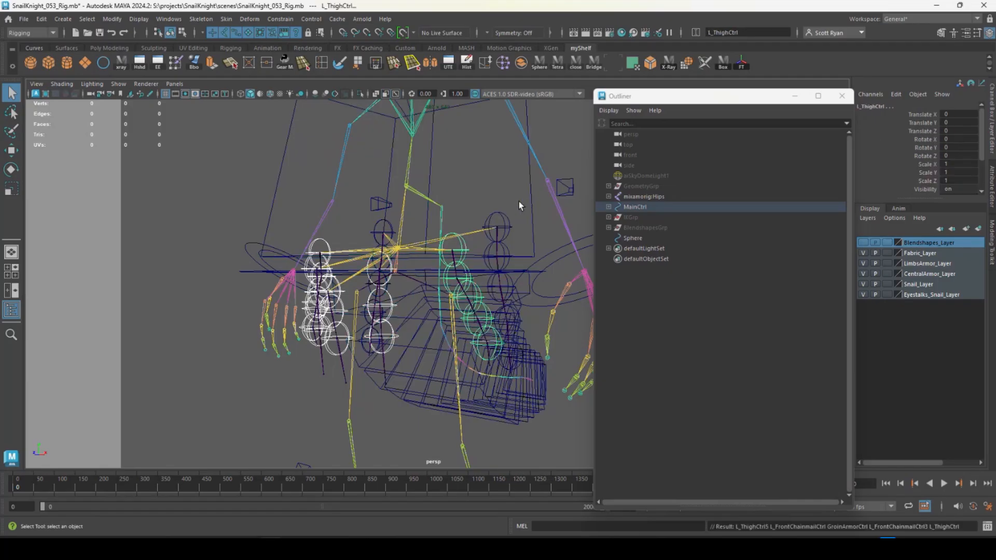
click(529, 203)
alt+drag(505, 211, 531, 220)
key(e)
Orient-constrain the L_Chainmail1 joint to the topmost control of the left chainmail chain
alt+drag(447, 217, 351, 297)
alt+right_drag(350, 297, 436, 280)
alt+drag(415, 233, 446, 223)
alt+right_drag(446, 223, 502, 145)
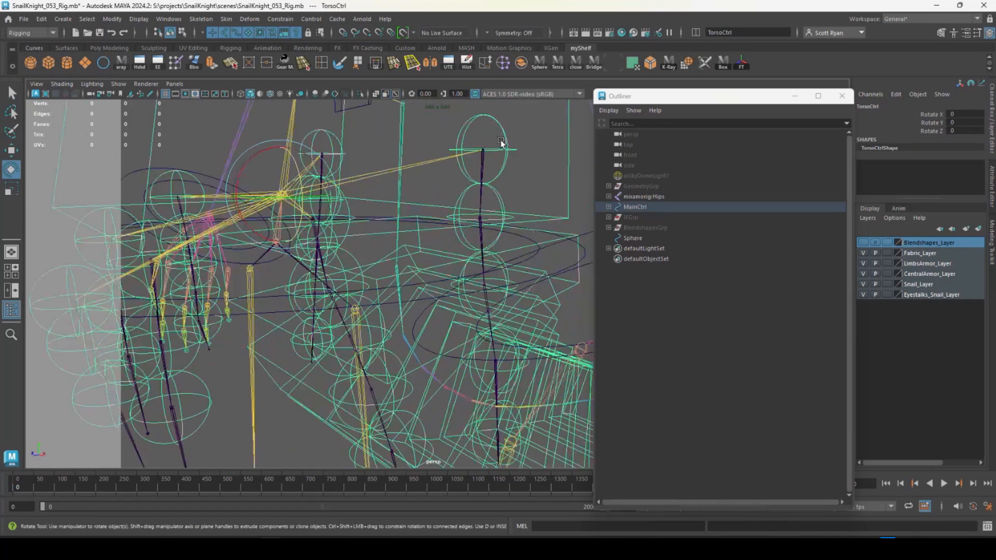
click(504, 144)
key(q)
shift+click(482, 161)
click(282, 19)
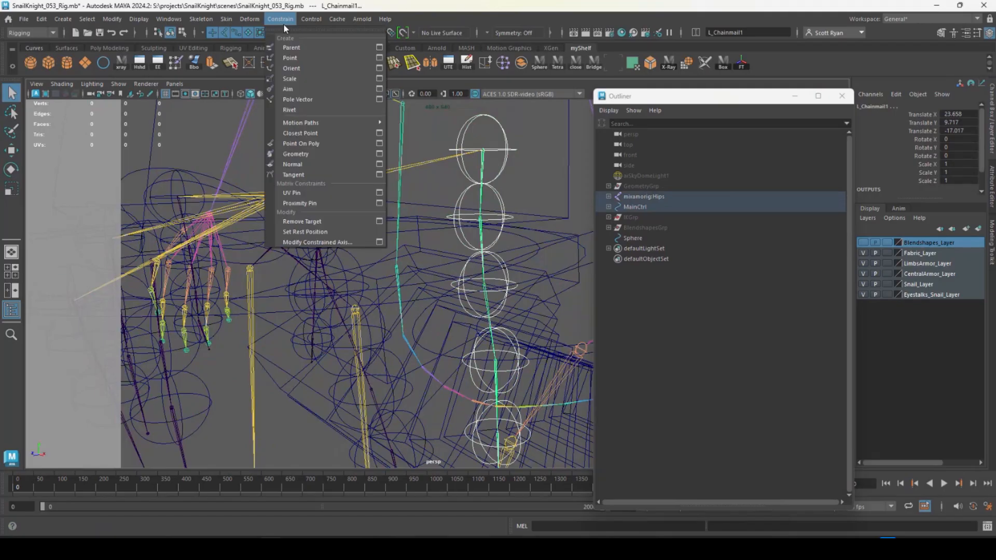
click(297, 70)
Orient-constrain the remaining left chainmail joints, from L_Chainmail2 down, to their matching L_ChainmailCtrl controls
click(489, 222)
shift+click(480, 234)
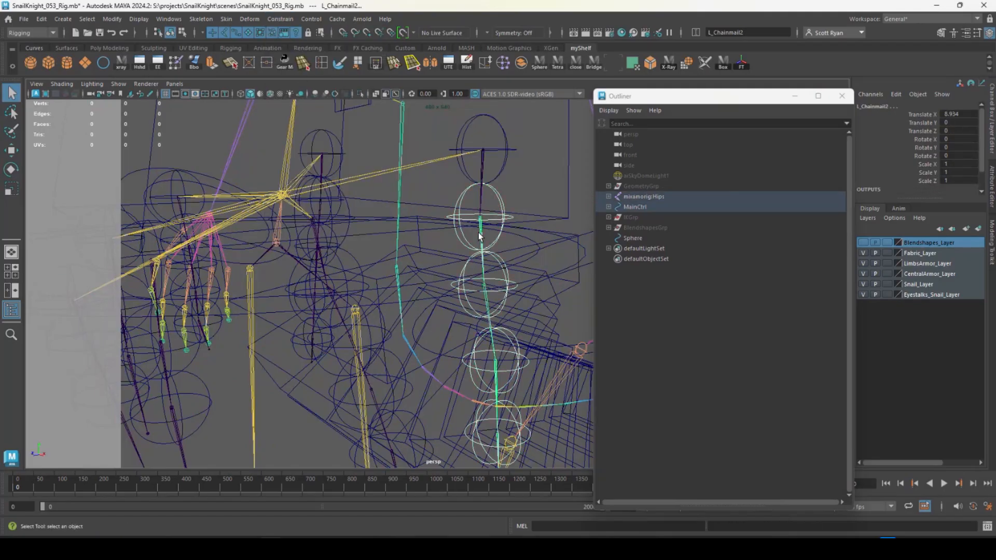
click(497, 282)
shift+click(484, 298)
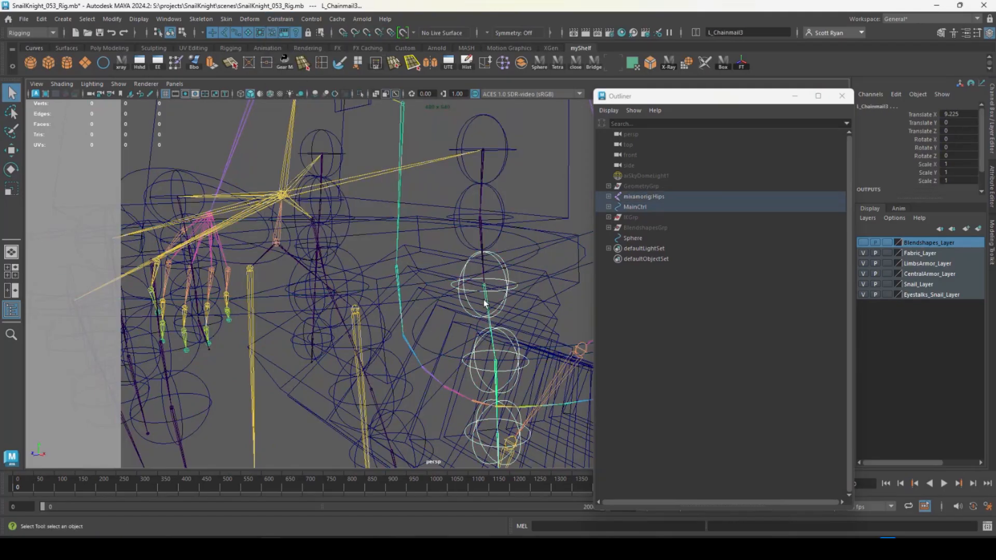
key(g)
alt+drag(471, 341, 492, 342)
alt+middle_drag(493, 342, 459, 225)
click(484, 239)
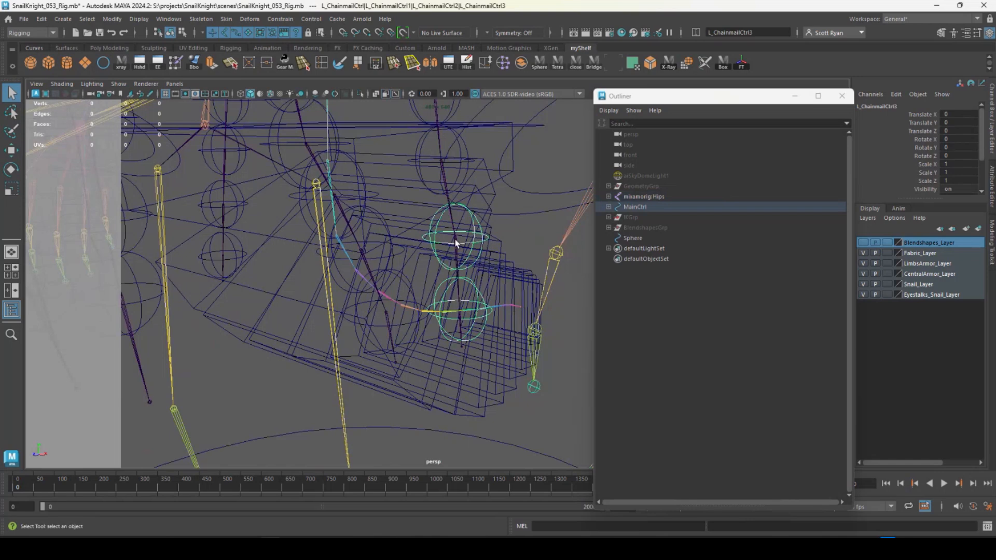
click(472, 283)
alt+drag(451, 285, 440, 293)
shift+click(469, 298)
Orient-constrain the left leg guard joints, from L_LegGuard1 to L_LegGuard5, to their matching L_ThighCtrl controls
alt+right_drag(441, 293, 399, 270)
alt+drag(399, 269, 357, 290)
click(396, 160)
shift+click(402, 206)
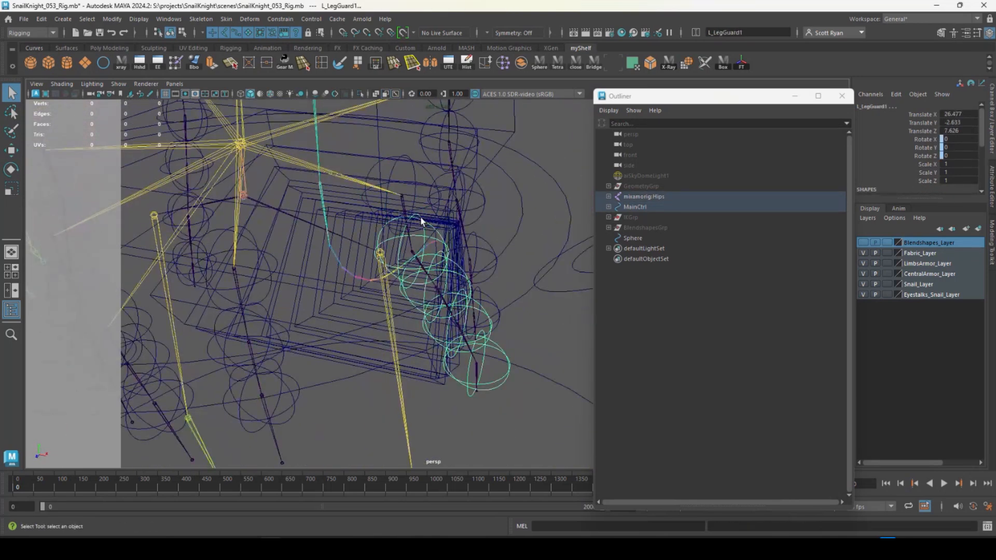
click(460, 271)
shift+click(440, 293)
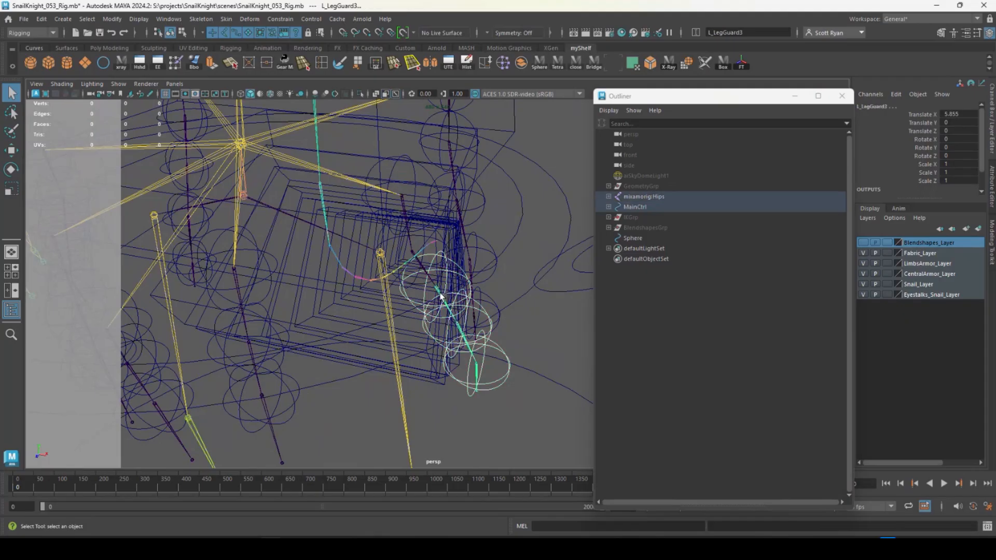
key(g)
click(481, 307)
shift+click(461, 329)
key(g)
click(502, 350)
shift+click(479, 375)
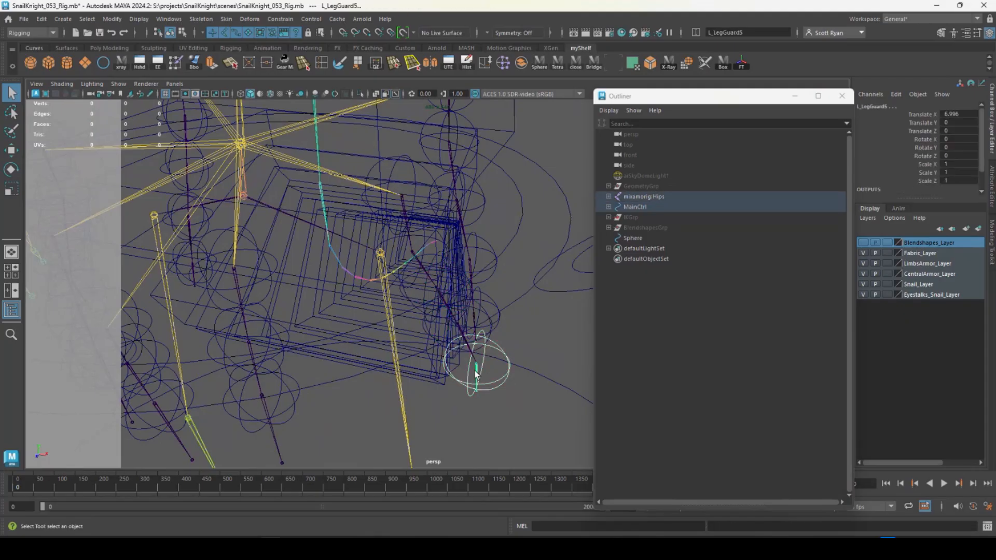
key(g)
Orient-constrain the three left groin chainmail joints, starting with L_GroinChainmail1, to their matching L_FrontChainmailCtrl controls
alt+drag(478, 375, 389, 238)
click(370, 275)
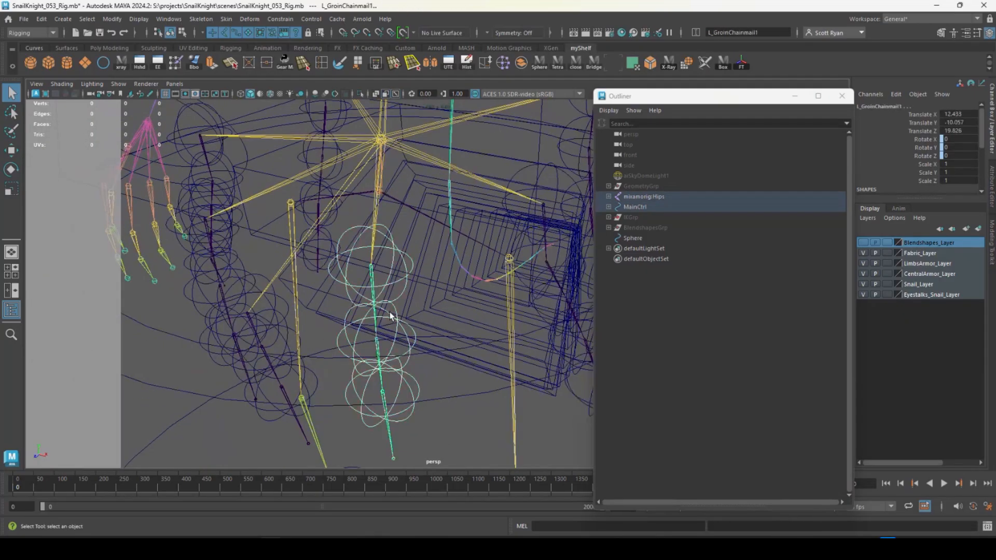
click(388, 340)
click(393, 394)
Orient-constrain the GroinGuard joints down to GroinGuard3 to their matching GroinArmorCtrl controls
alt+drag(393, 394, 406, 318)
click(390, 361)
click(397, 386)
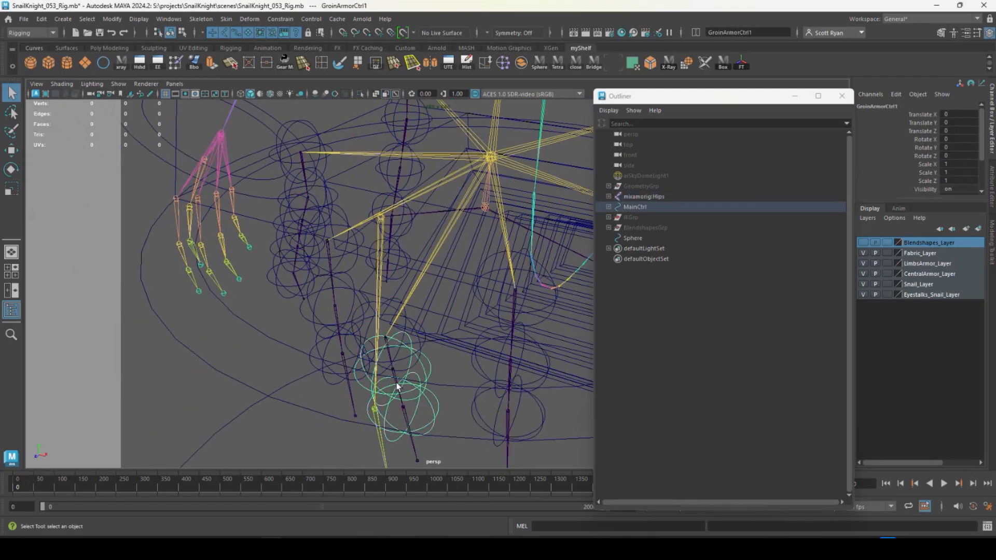
Orient-constrain the right groin chainmail joints to their matching controls in the mirrored front chainmail chain
alt+drag(425, 396, 442, 268)
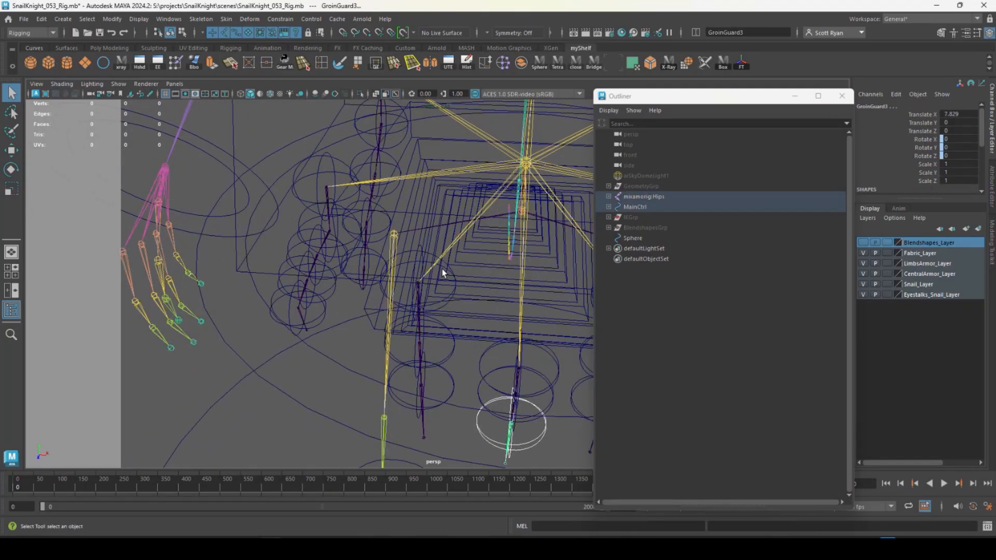
click(417, 289)
click(416, 348)
click(435, 394)
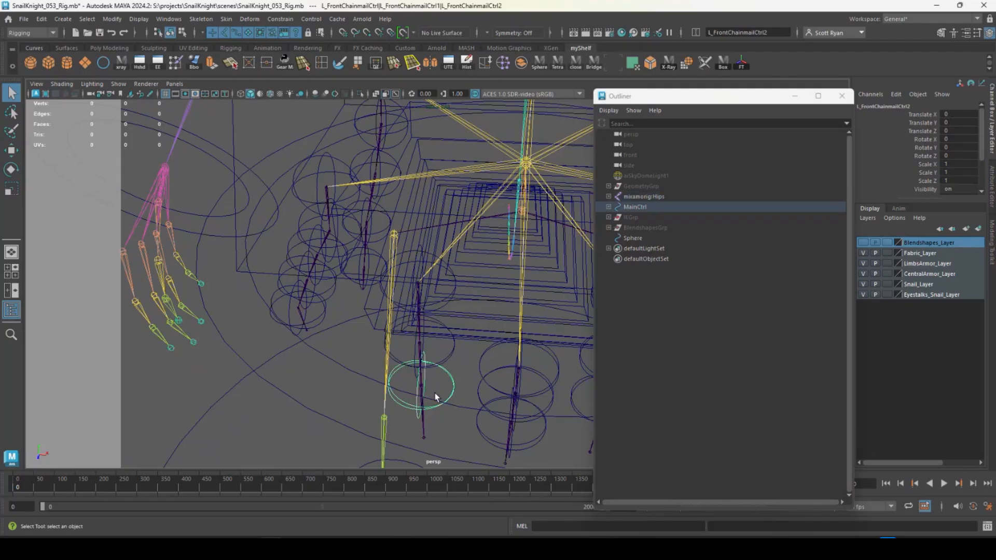
Orient-constrain the right leg guard joints, starting with R_RegGuard1, to their matching thigh controls
alt+drag(422, 399, 422, 204)
click(421, 250)
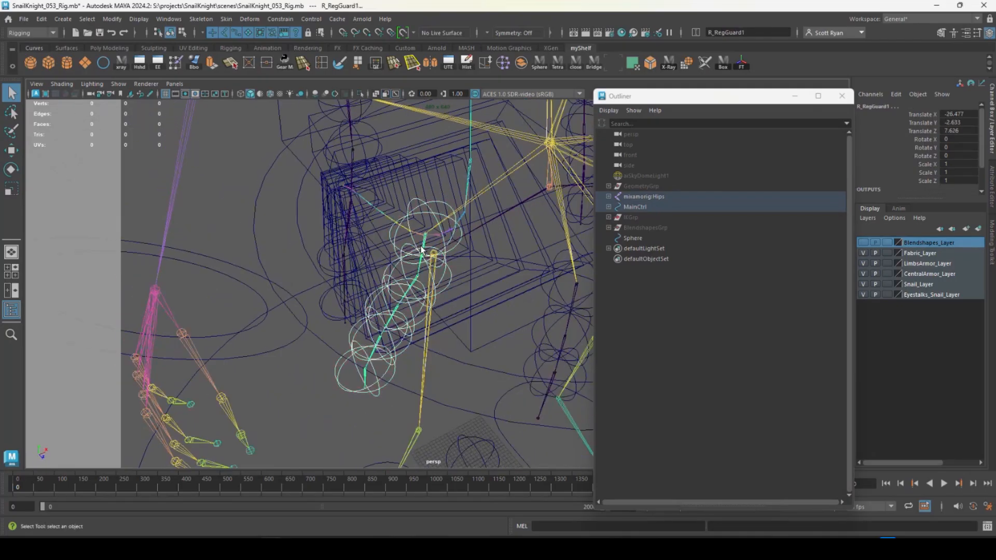
click(397, 265)
click(412, 279)
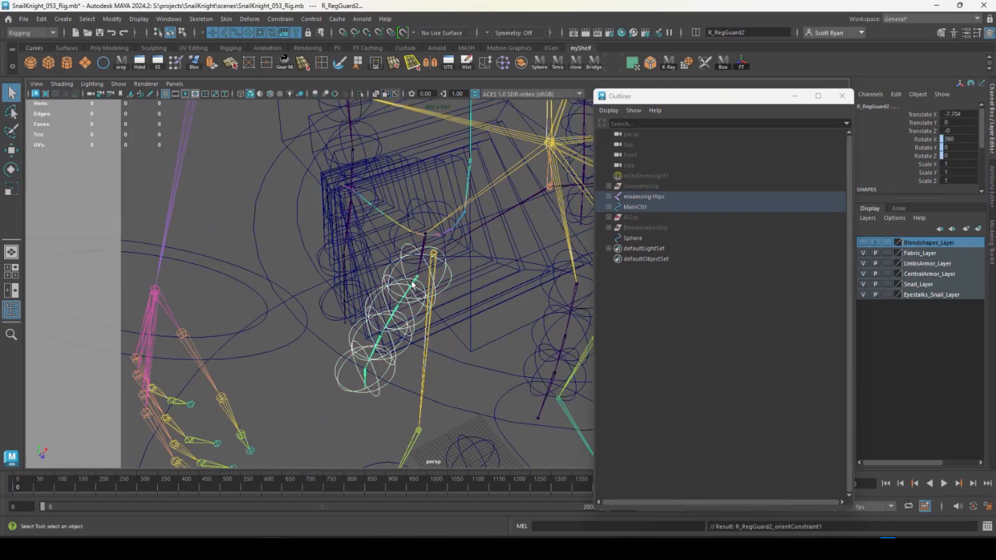
click(419, 325)
click(379, 343)
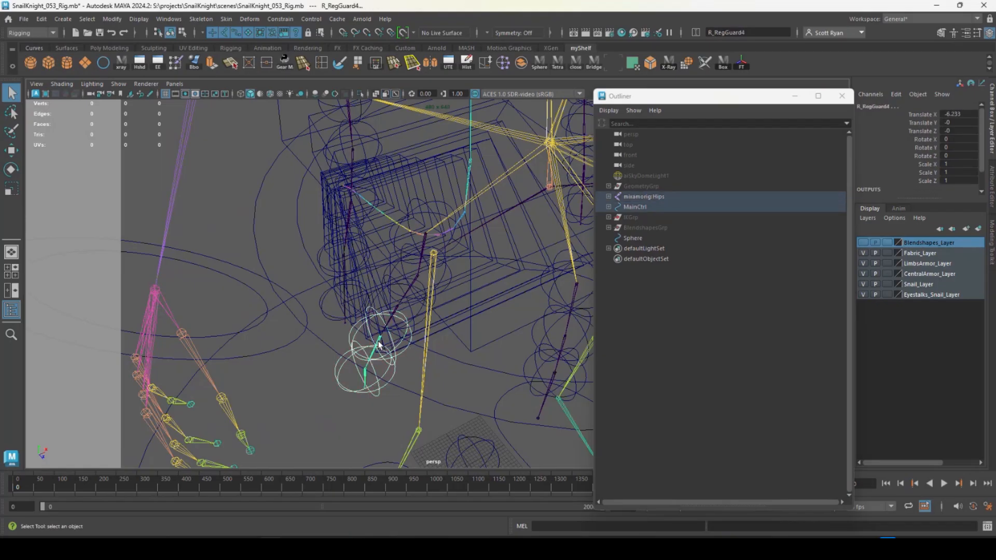
click(393, 372)
shift+click(364, 376)
key(g)
Orient-constrain the right chainmail joints down to R_Chainmail5 to their matching chainmail controls
alt+drag(370, 278, 405, 229)
click(363, 181)
click(347, 211)
click(443, 261)
alt+drag(443, 262, 465, 271)
shift+click(435, 278)
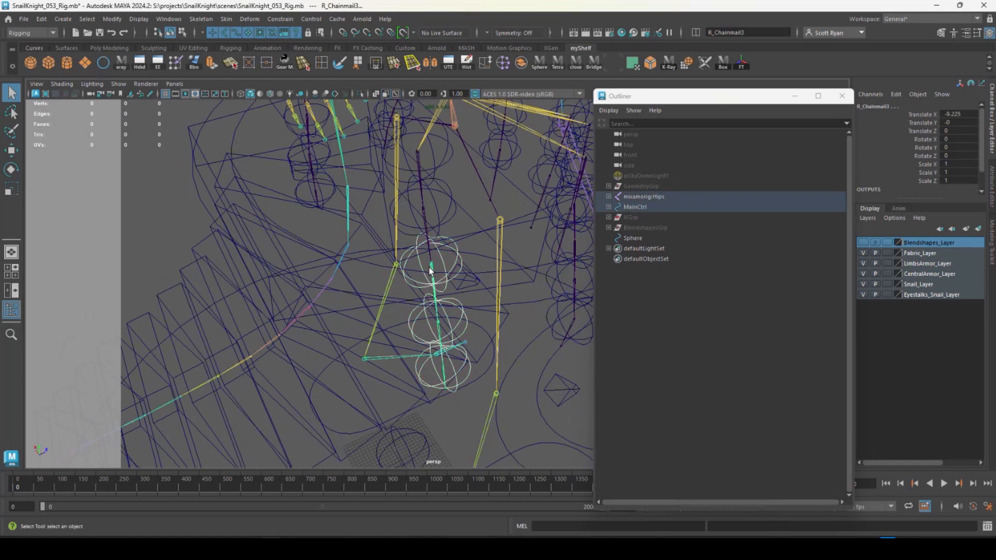
key(g)
click(446, 316)
shift+click(439, 328)
key(g)
click(457, 351)
shift+click(445, 371)
key(g)
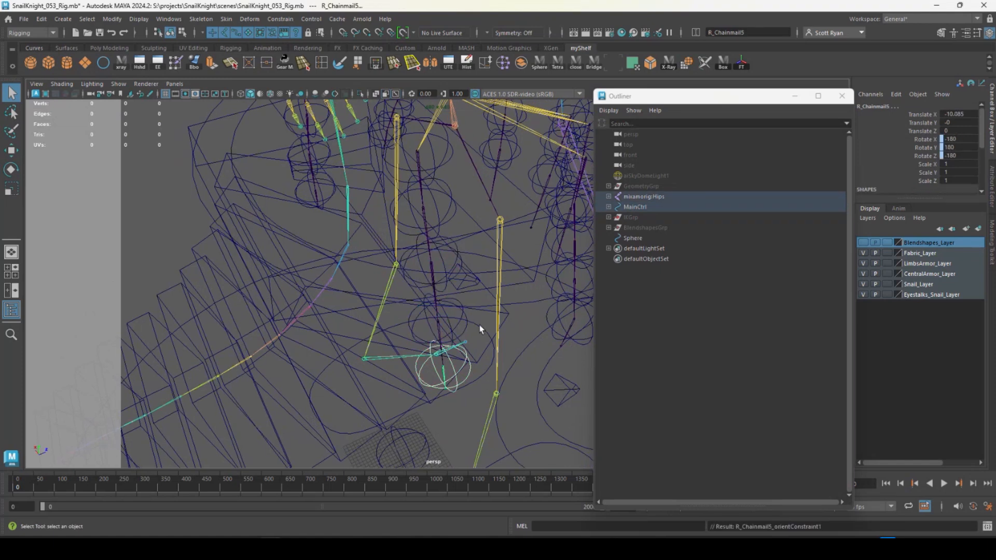
Hide the mixamorig:Hips skeleton and show the GeometryGrp model with the controls
click(630, 196)
key(ctrl+h)
click(626, 185)
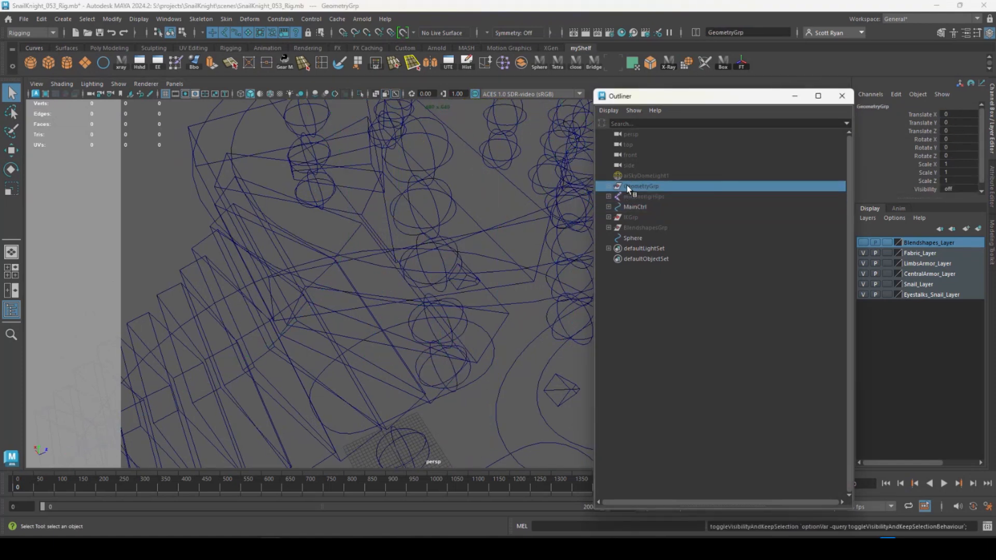
key(shift+h)
alt+drag(394, 210, 220, 230)
click(206, 350)
alt+drag(218, 348, 257, 322)
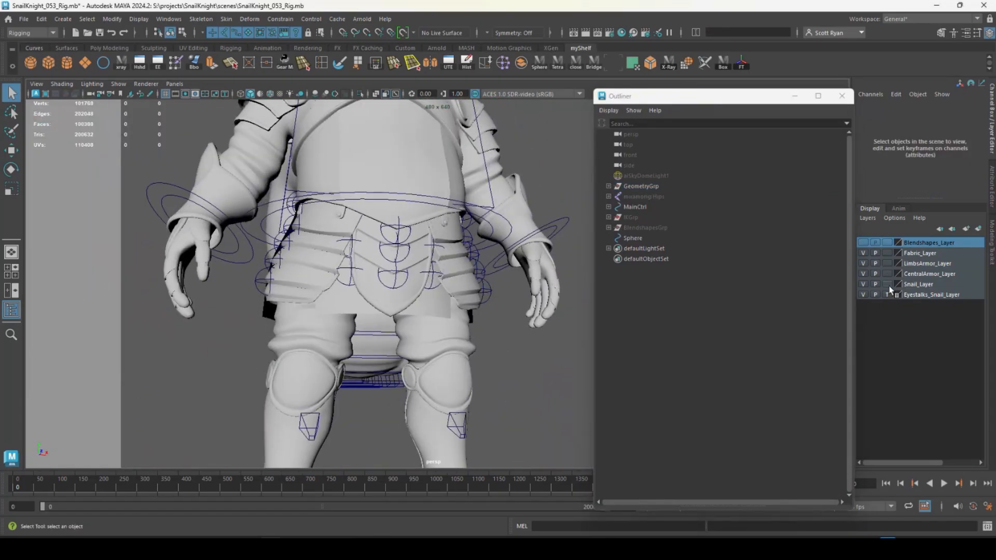
Set the eyestalks, snail, central armor, limbs armor and fabric layers to Reference display
click(887, 293)
click(888, 285)
click(888, 284)
double_click(887, 274)
click(887, 263)
click(886, 263)
double_click(886, 253)
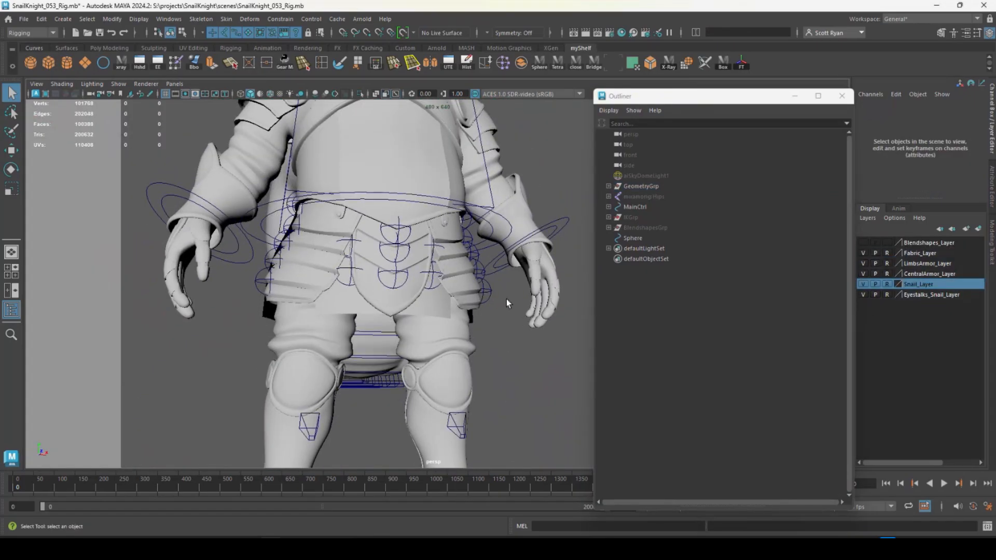
Test the groin armor by rotating GroinArmorCtrl about its X axis
scroll(506, 299, up, 3)
alt+middle_drag(507, 298, 482, 270)
click(473, 249)
key(e)
drag(483, 231, 483, 224)
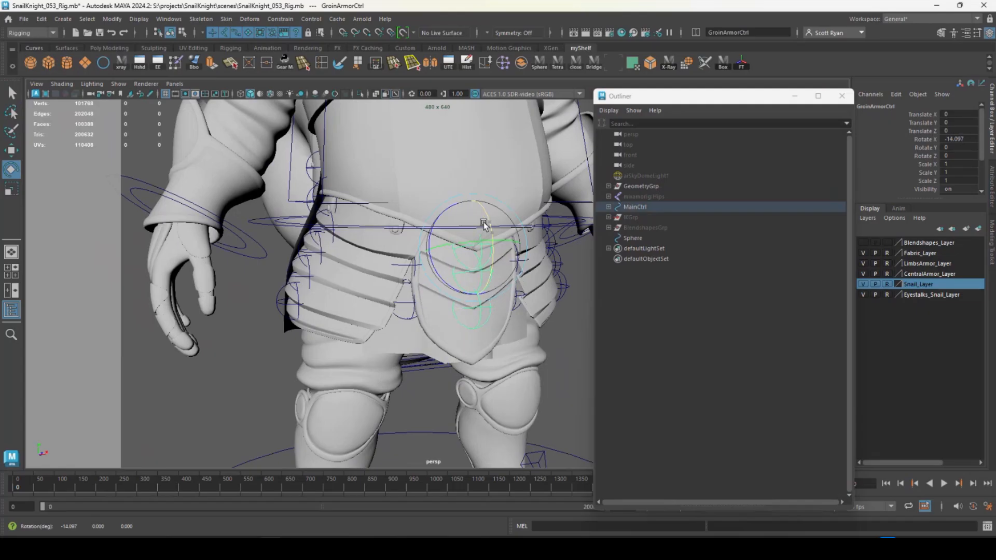
click(423, 235)
click(455, 280)
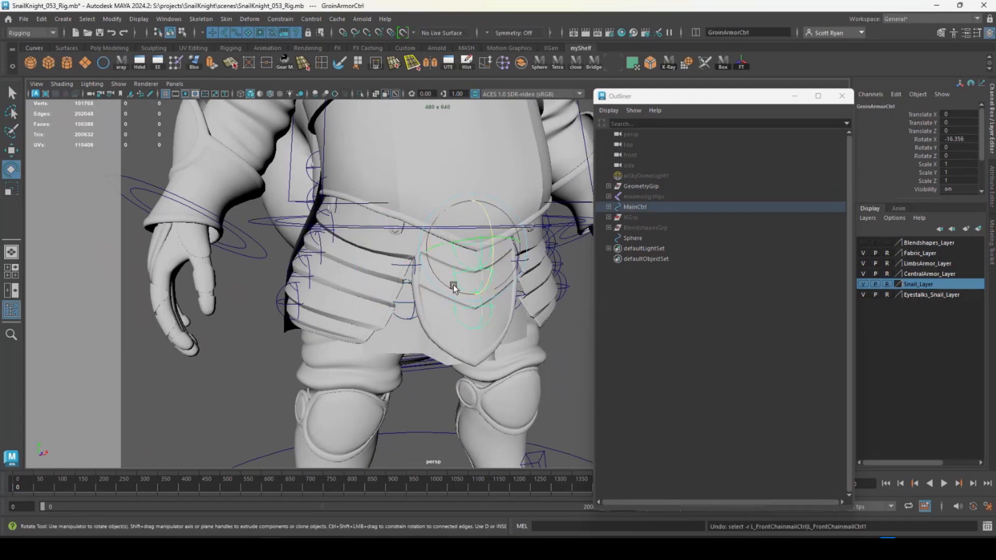
Test-rotate GroinArmorCtrl1 about its X axis and undo the groin armor test rotations
alt+drag(456, 280, 519, 303)
scroll(536, 321, up, 3)
click(470, 182)
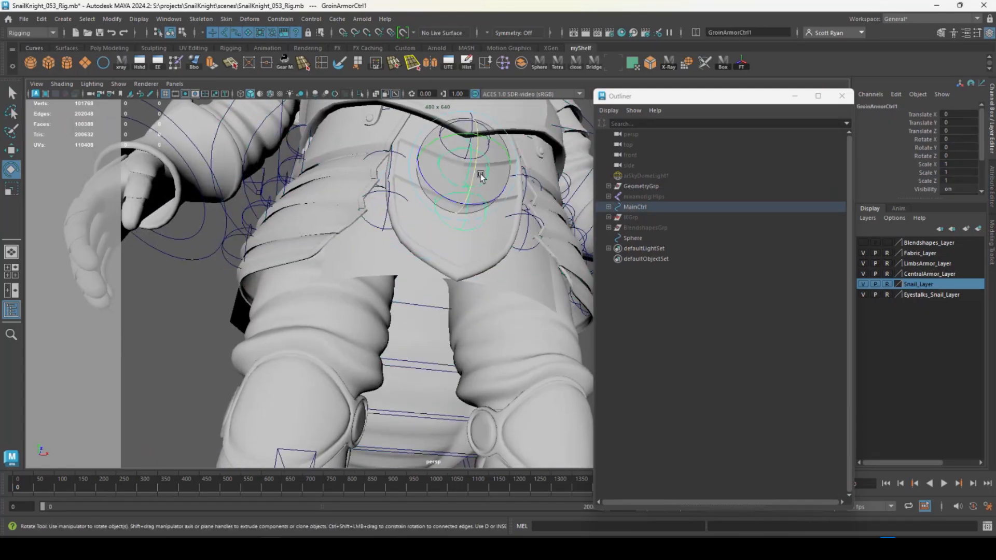
drag(469, 187, 473, 169)
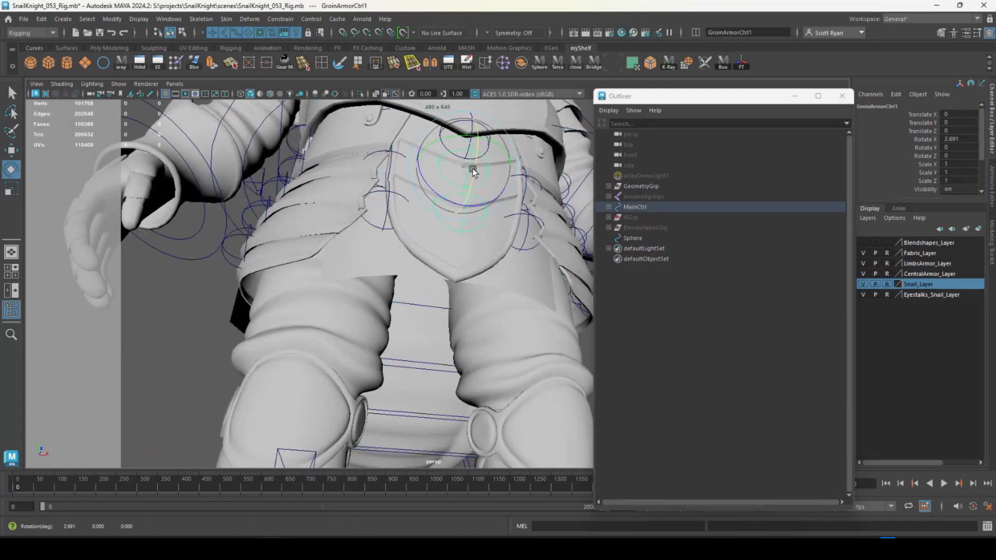
click(540, 178)
alt+drag(541, 178, 515, 254)
click(410, 269)
scroll(466, 254, up, 3)
key(ctrl+z)
key(ctrl+z)
key(ctrl+z)
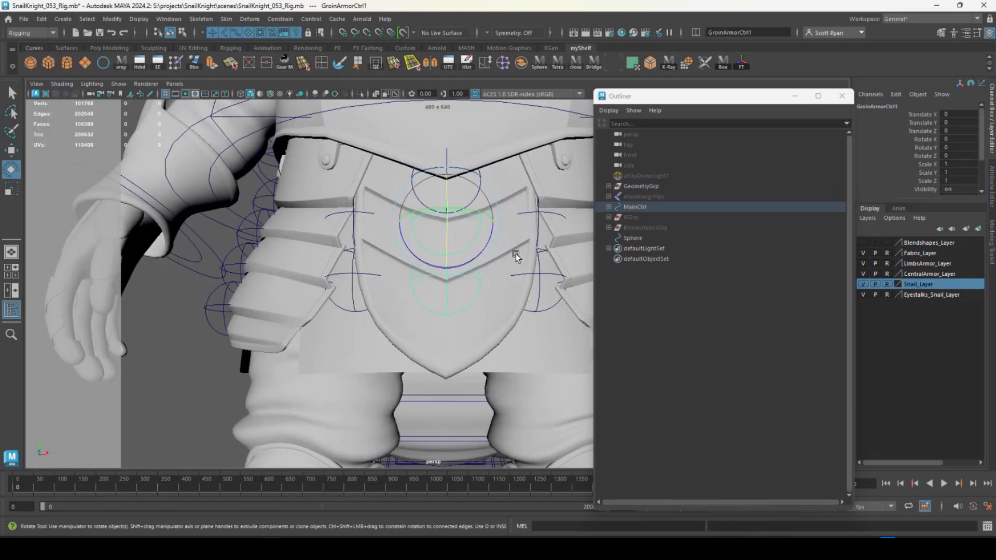
Minimize the Outliner, select both front chainmail control chains in wireframe display and isolate them
alt+middle_drag(515, 254, 457, 351)
click(794, 97)
mouse_move(447, 257)
alt+mouse_down()
mouse_move(465, 248)
mouse_move(456, 248)
mouse_move(513, 296)
alt+mouse_up()
key(4)
click(404, 233)
alt+drag(539, 249, 481, 222)
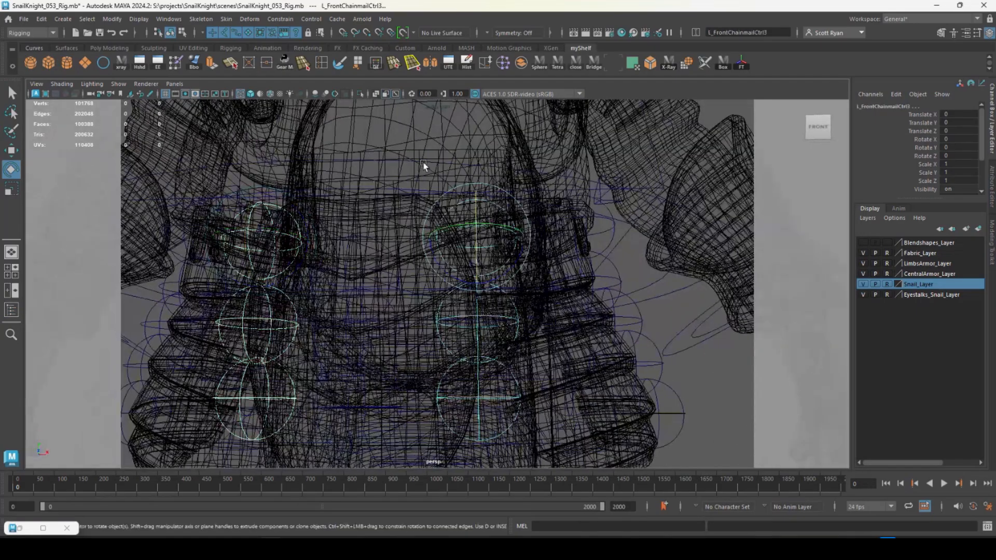
key(ctrl+1)
Select the control vertices of the right front chainmail chain's top control, exit isolation and restore shaded display
right_drag(293, 223, 249, 218)
click(251, 216)
click(275, 216)
drag(180, 176, 353, 296)
alt+middle_drag(335, 284, 347, 278)
alt+right_drag(346, 278, 415, 279)
alt+middle_drag(415, 279, 356, 280)
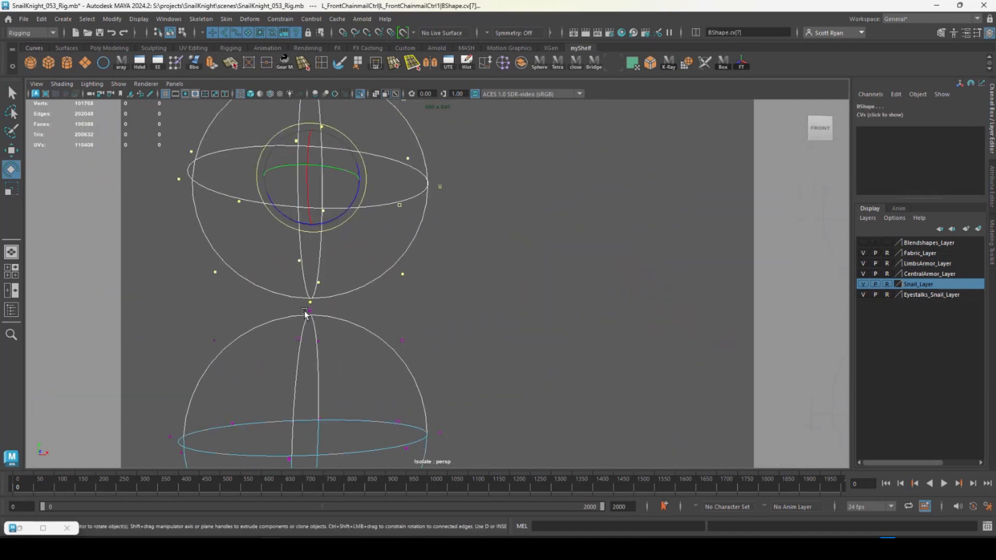
mouse_move(415, 288)
alt+right_down()
mouse_move(257, 242)
mouse_move(419, 294)
alt+right_up()
key(ctrl+1)
key(5)
Set the Scale Tool's step snap to Relative and enlarge the selected vertices so the right top front chainmail control clears the armor
key(r)
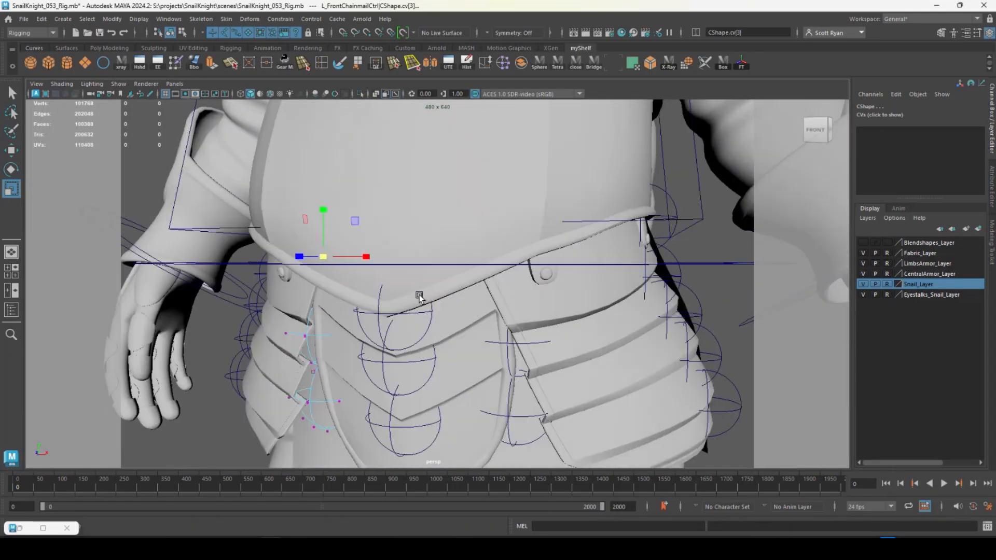
mouse_move(419, 294)
alt+mouse_down()
mouse_move(432, 281)
mouse_move(501, 295)
mouse_move(403, 289)
mouse_move(438, 282)
mouse_move(444, 240)
mouse_move(407, 289)
mouse_move(517, 241)
mouse_move(542, 175)
alt+mouse_up()
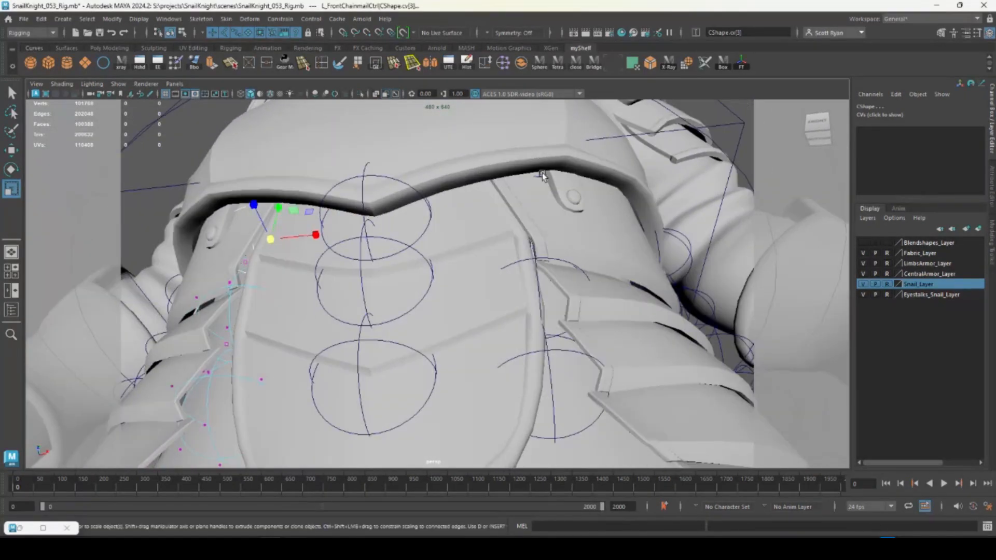
double_click(11, 190)
click(712, 320)
click(729, 337)
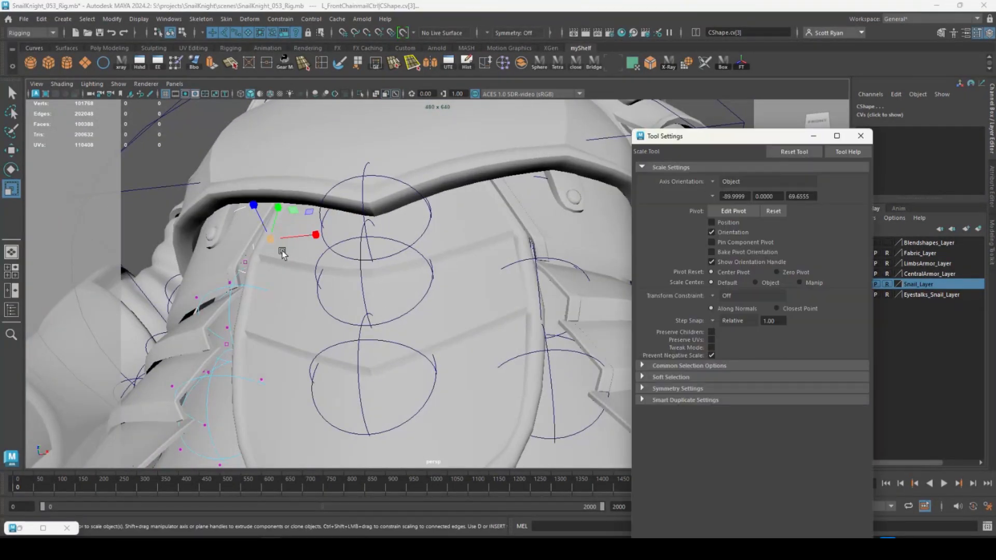
drag(270, 239, 346, 323)
alt+middle_drag(348, 326, 280, 269)
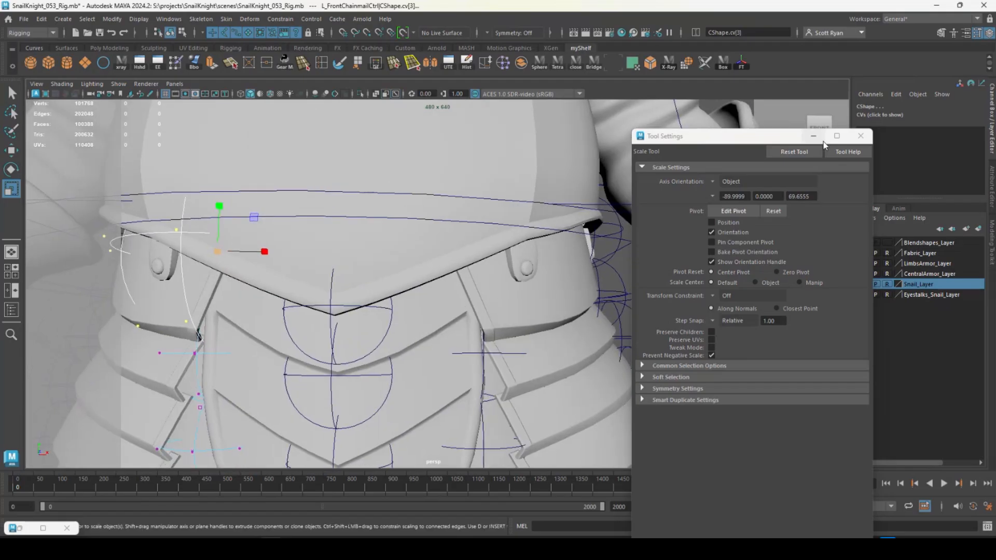
Close away the tool settings, then select and isolate the left front chainmail chain from L_FrontChainmailCtrl3
click(816, 136)
alt+drag(528, 242, 447, 161)
click(446, 159)
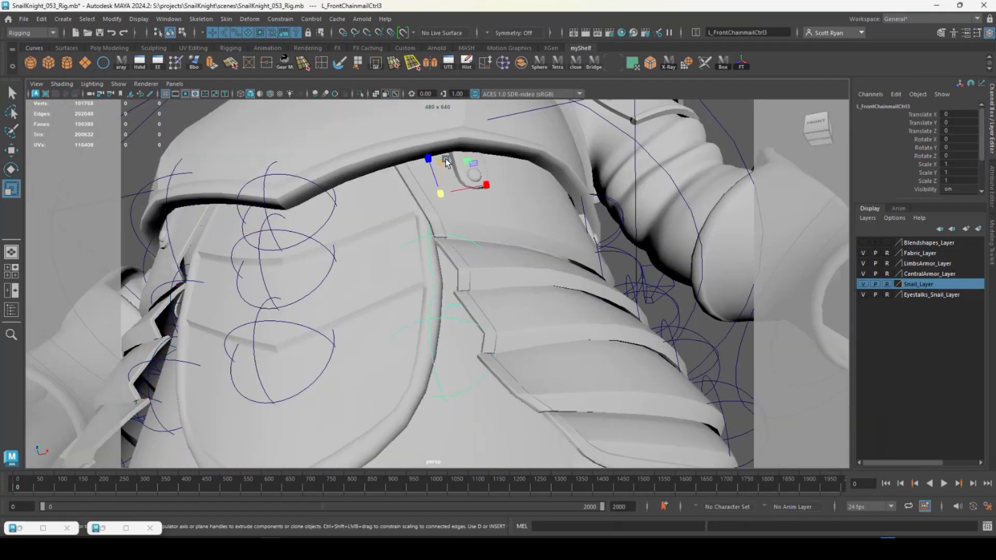
click(360, 93)
alt+drag(425, 195, 462, 275)
alt+right_drag(462, 275, 517, 294)
alt+middle_drag(518, 293, 523, 304)
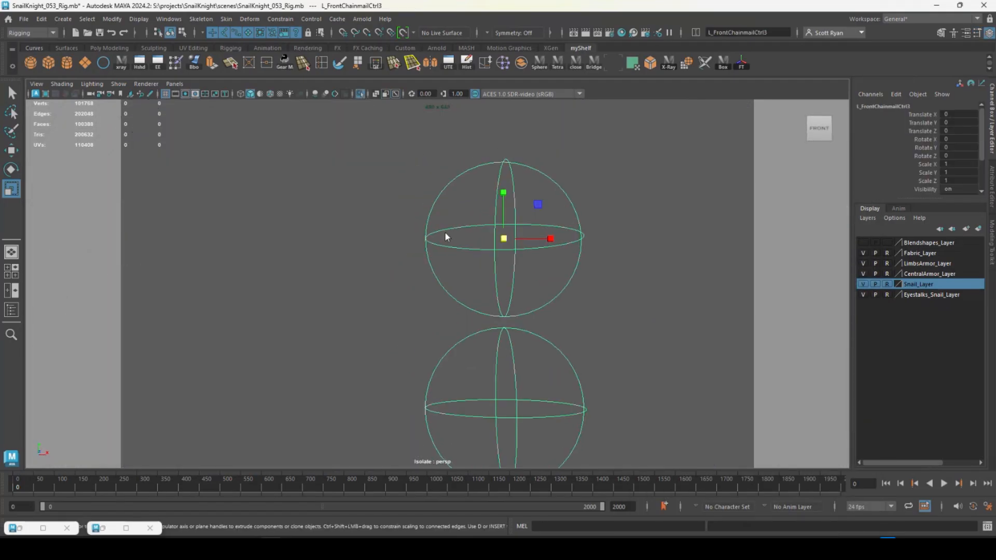
Scale all control vertices of L_FrontChainmailCtrl3 to about twice their size, exit isolation and return to object selection
right_drag(444, 232, 395, 230)
drag(370, 133, 410, 154)
drag(638, 327, 638, 327)
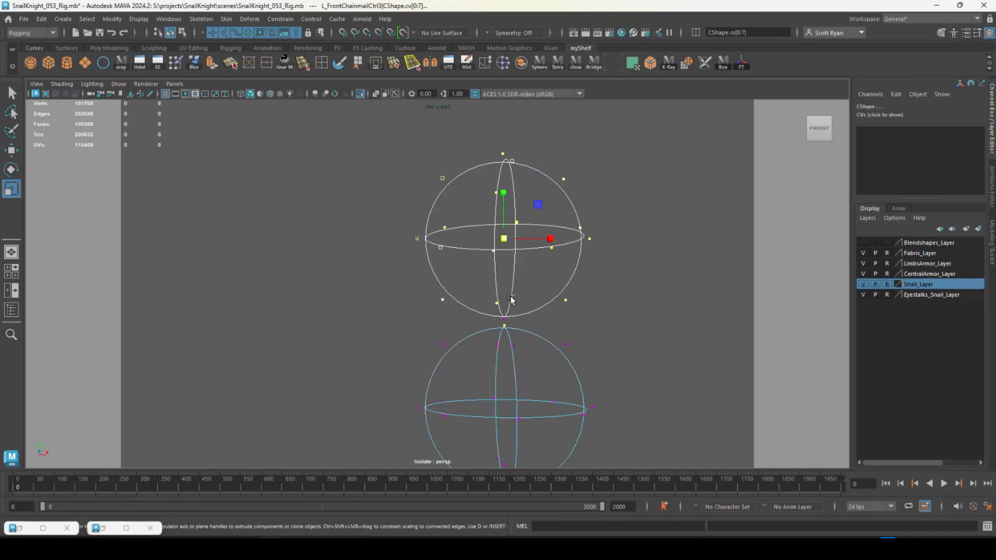
drag(509, 238, 644, 228)
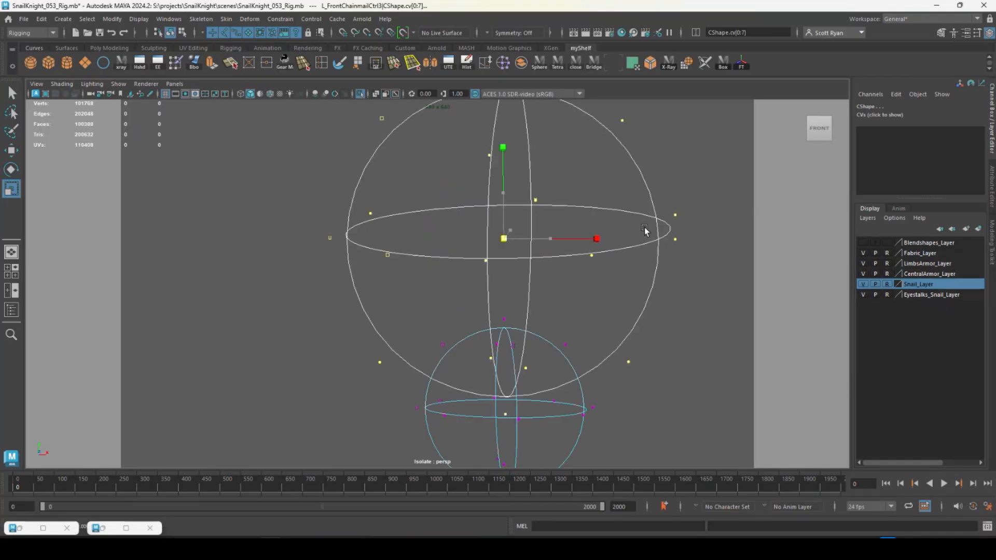
click(360, 94)
key(F8)
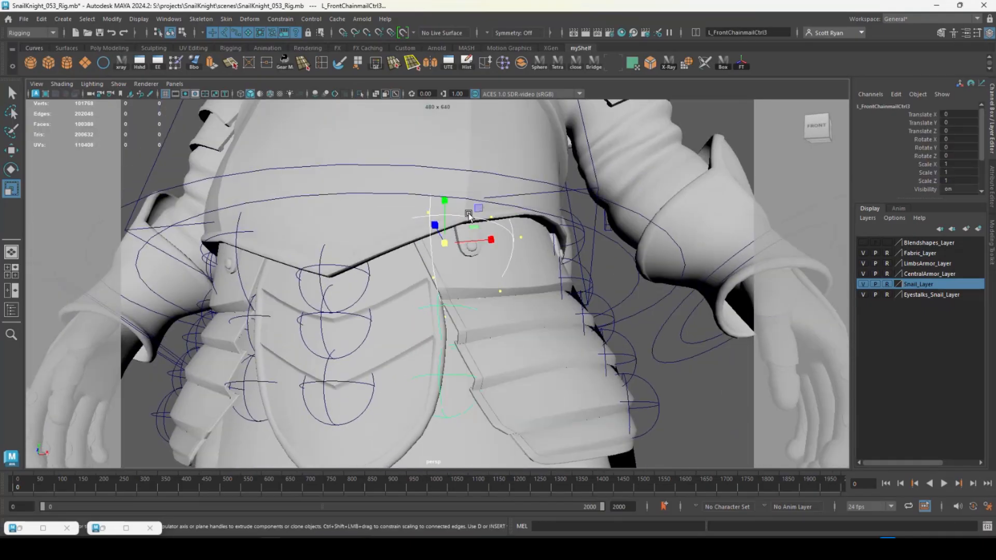
Test the left front chainmail by rotating L_FrontChainmailCtrl3 about its X axis
alt+right_drag(487, 236, 327, 293)
mouse_move(326, 293)
alt+mouse_down()
mouse_move(310, 272)
mouse_move(390, 262)
mouse_move(326, 281)
alt+mouse_up()
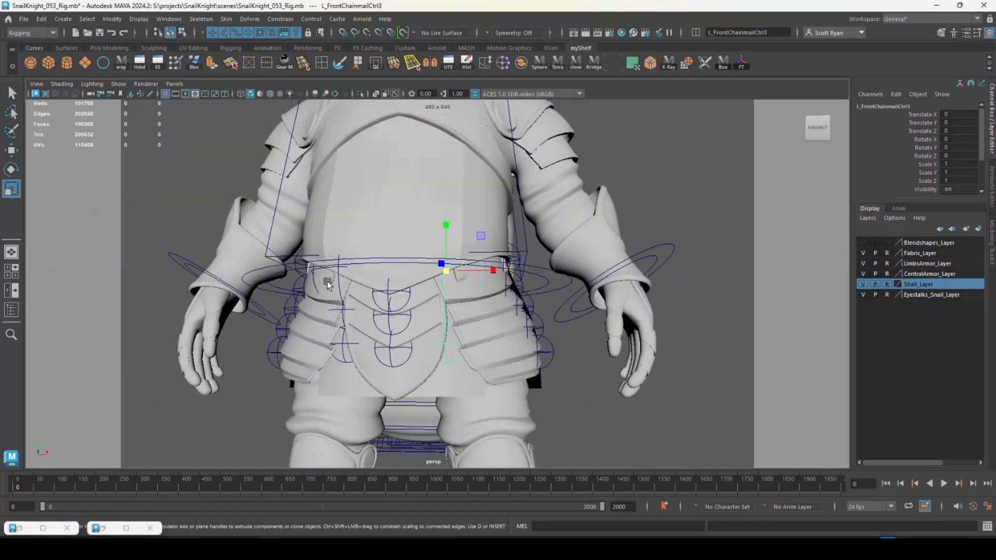
scroll(521, 308, down, 3)
key(e)
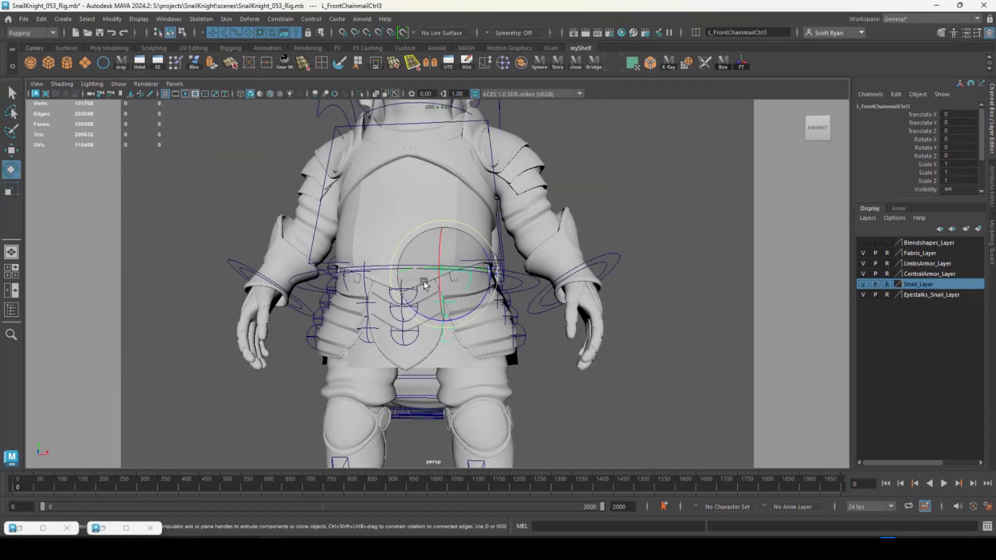
drag(440, 288, 438, 247)
alt+drag(463, 336, 402, 350)
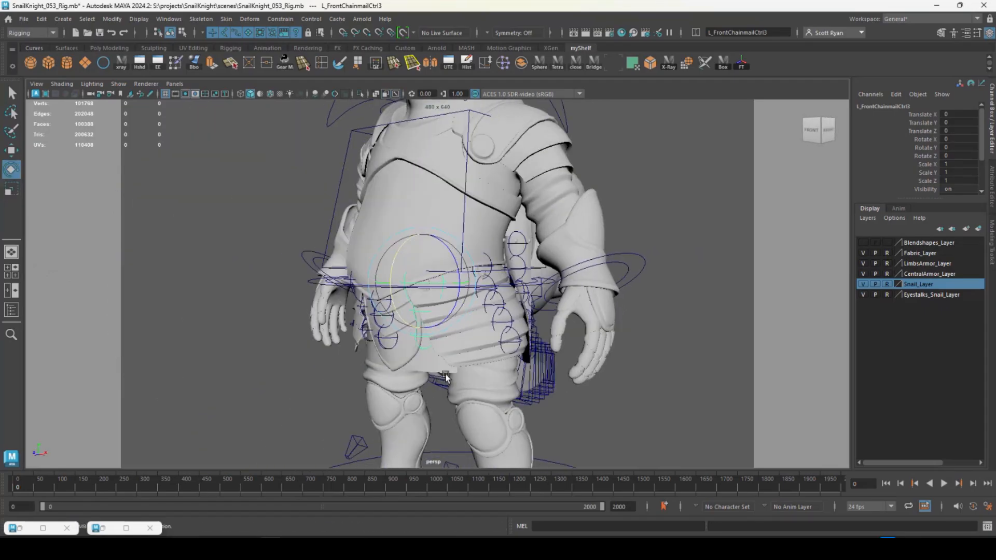
Raise the left leg forward by moving L_LegCtrl to about 10.3 in Y and 18.4 in Z
alt+middle_drag(447, 378, 464, 322)
alt+right_drag(463, 322, 453, 332)
click(516, 419)
key(w)
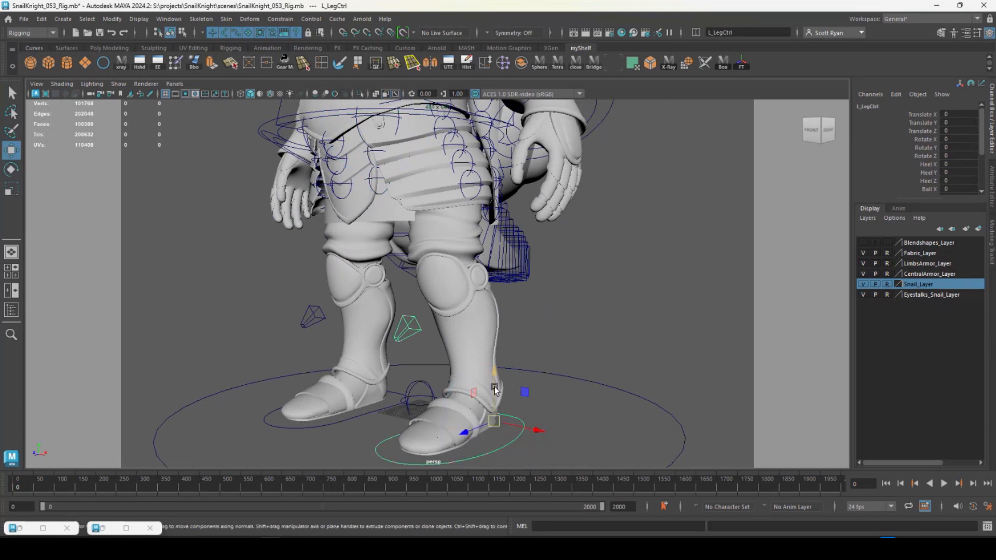
drag(493, 387, 472, 372)
scroll(468, 197, up, 3)
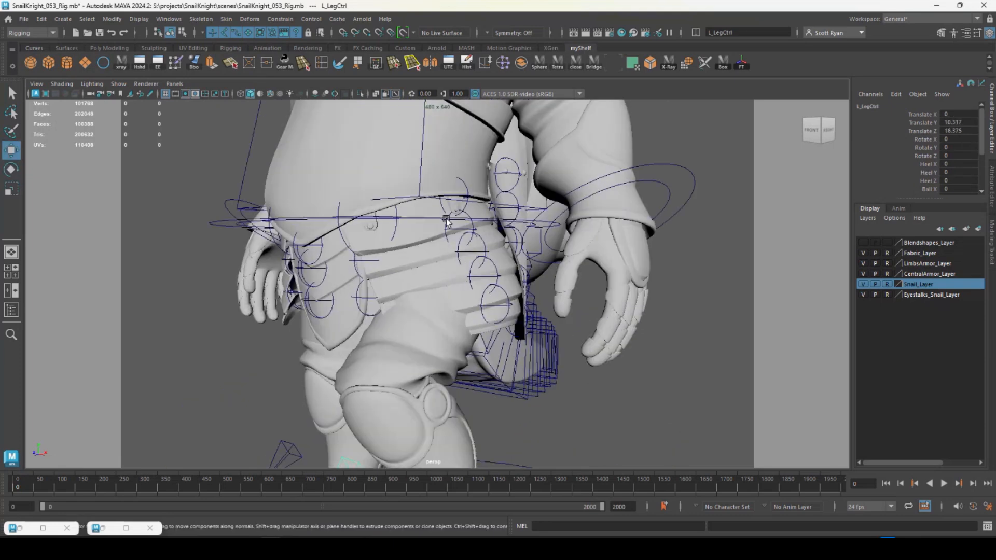
Test-rotate the left thigh armor controls against the raised leg and undo the test pose
key(e)
drag(422, 240, 489, 295)
key(ctrl+z)
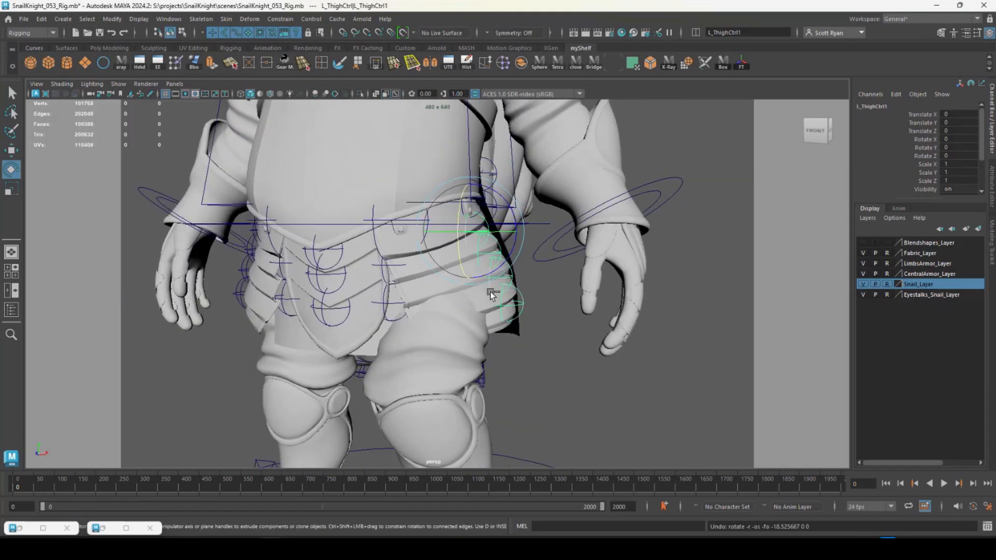
key(ctrl+z)
key(ctrl+z)
key(ctrl+z)
Select the groin armor control together with the top right and left front chainmail controls at the waist
alt+right_drag(569, 346, 318, 329)
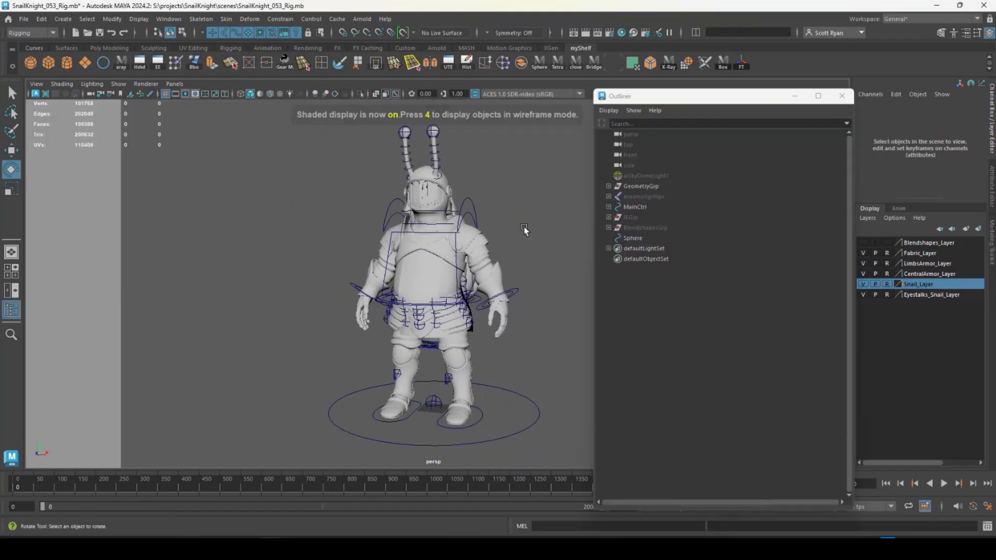
alt+right_drag(524, 226, 584, 188)
drag(662, 97, 703, 96)
alt+right_drag(480, 249, 503, 263)
alt+middle_drag(503, 263, 505, 228)
alt+right_drag(505, 229, 521, 307)
alt+drag(522, 307, 349, 215)
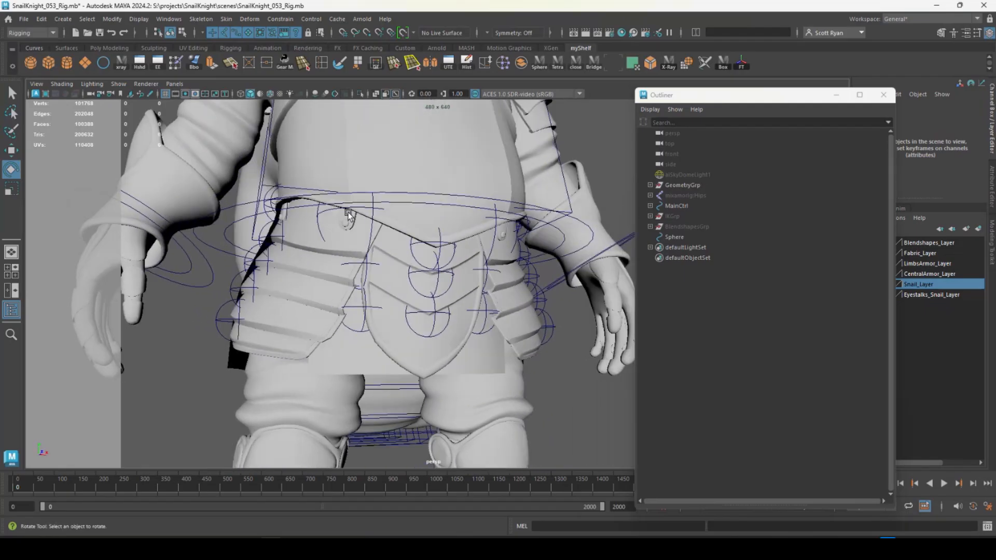
click(374, 213)
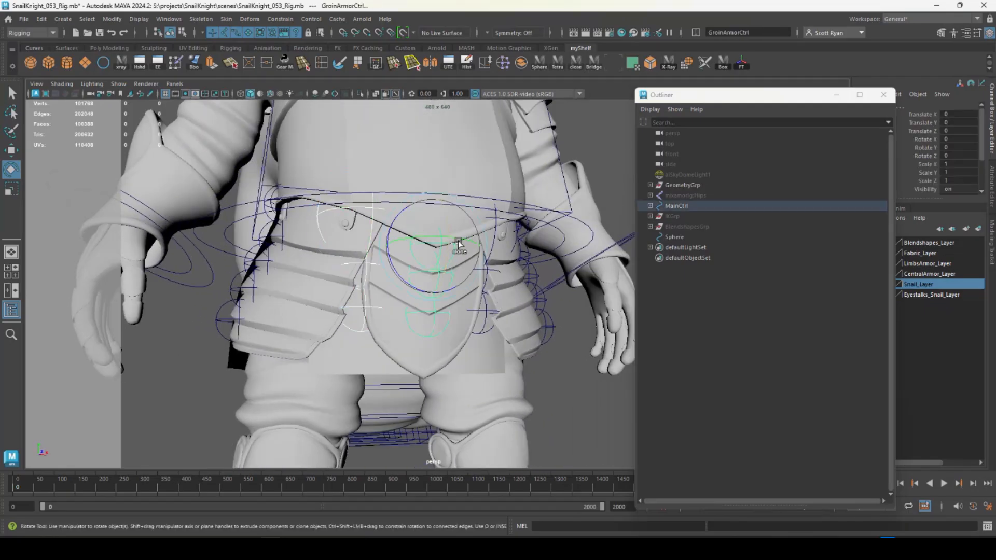
alt+right_drag(413, 292, 434, 308)
alt+drag(236, 257, 305, 264)
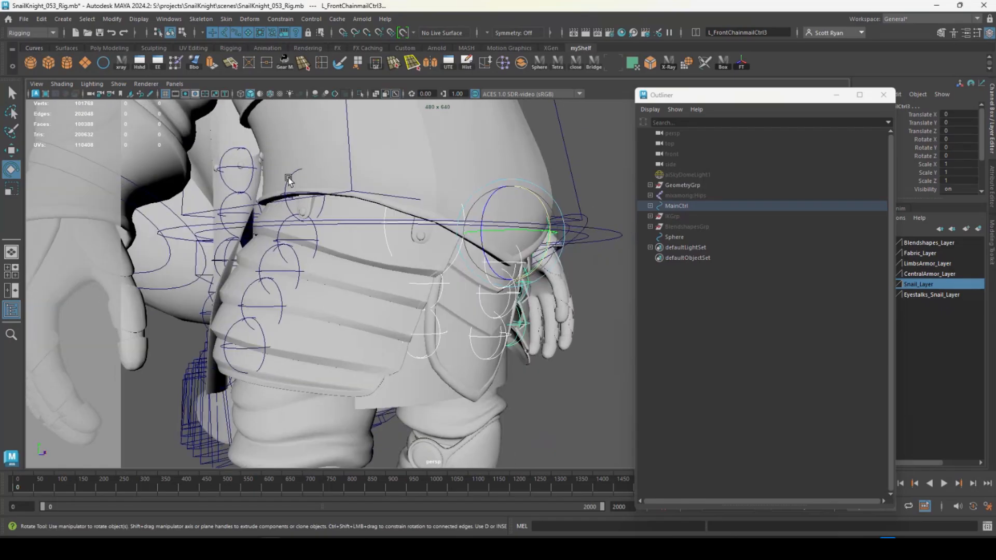
Add the top thigh armor and side chainmail controls on both sides, and extend the selection to their full hierarchy
shift+click(288, 177)
shift+click(228, 150)
alt+drag(440, 233, 353, 235)
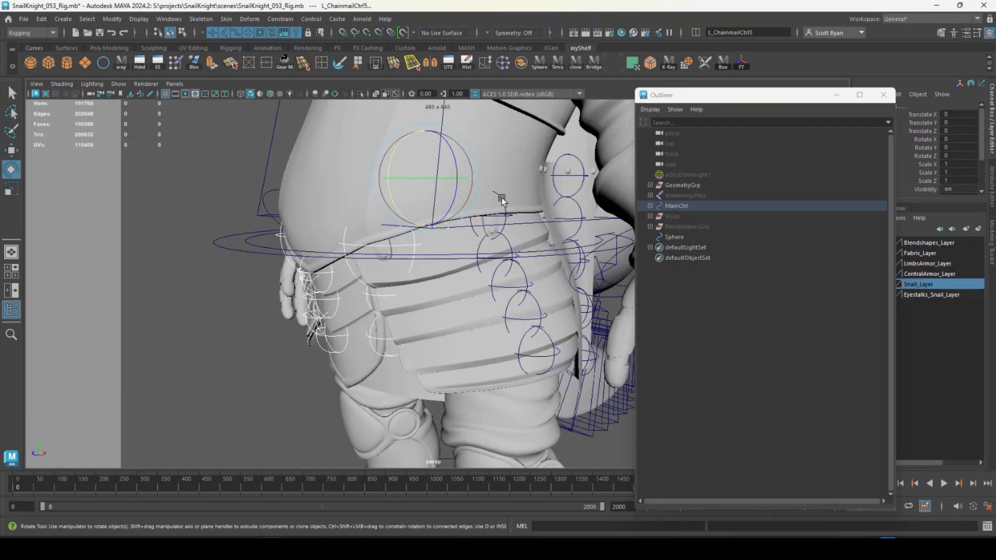
shift+click(561, 157)
click(87, 20)
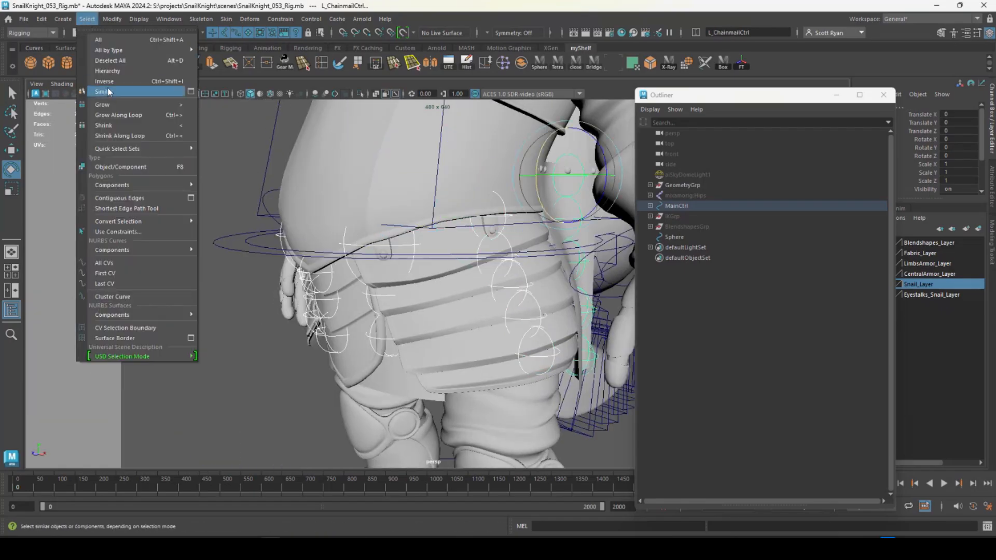
click(107, 72)
Lock and hide the translate, scale and visibility channels of all selected armor and chainmail controls, leaving only rotation editable
drag(752, 95, 730, 297)
drag(915, 130, 916, 107)
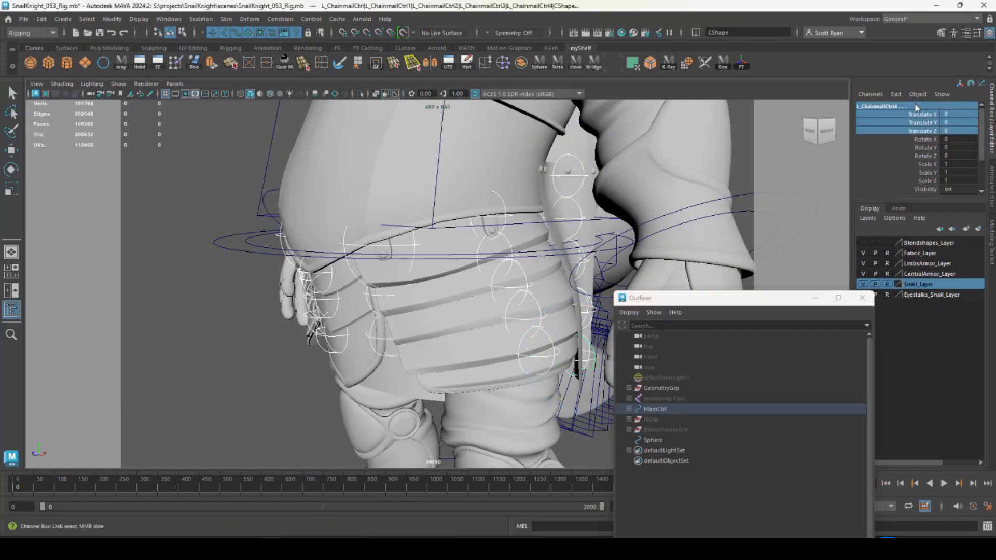
right_click(918, 170)
click(906, 431)
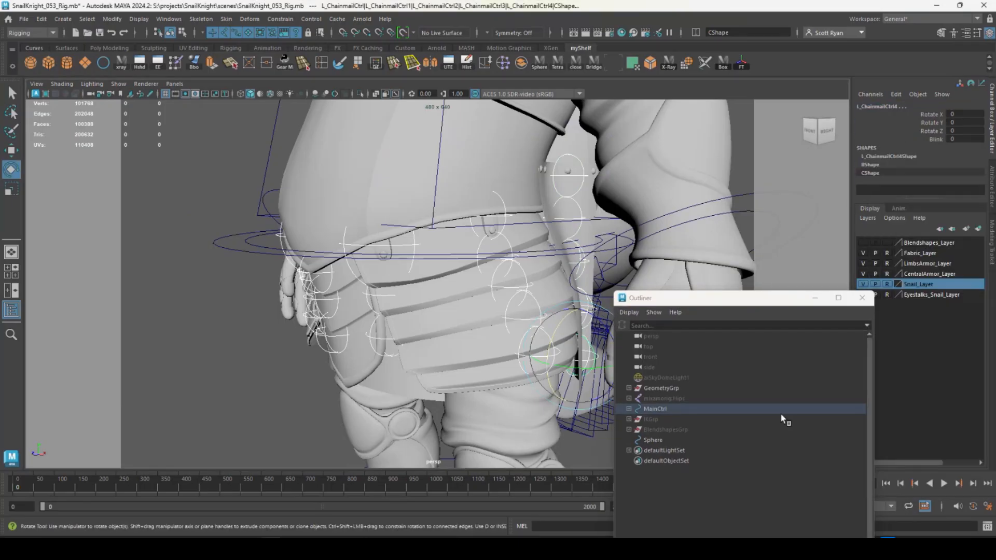
Test-rotate the left thigh and side chainmail control chains together, undoing each rotation
drag(548, 353, 553, 331)
key(ctrl+z)
click(556, 170)
mouse_move(540, 157)
mouse_down()
mouse_move(540, 139)
mouse_move(542, 154)
mouse_up()
click(582, 257)
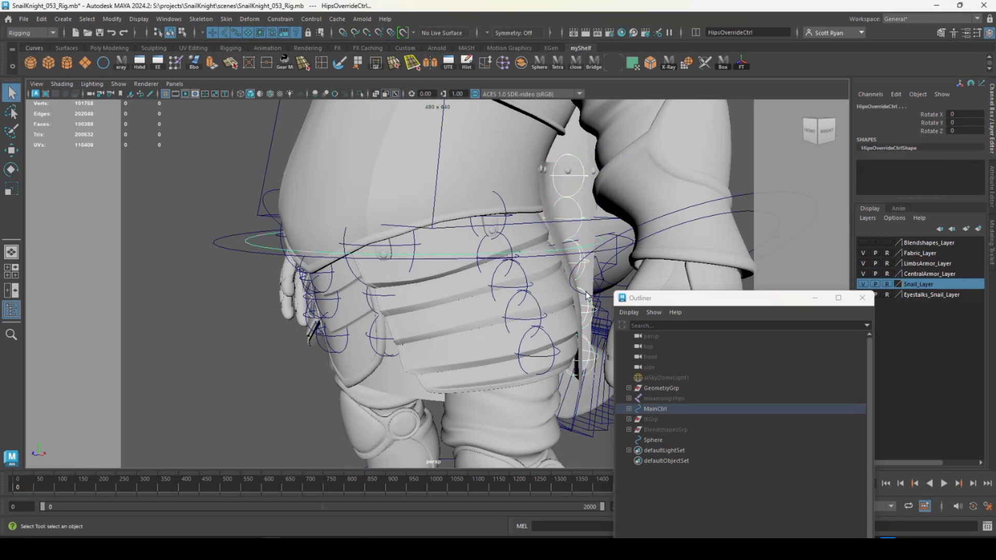
alt+drag(581, 257, 443, 218)
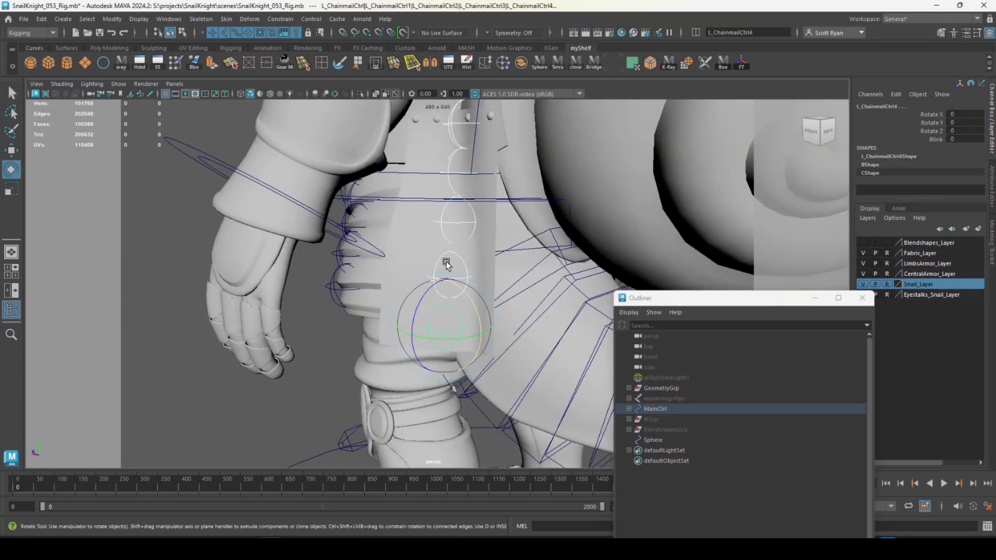
drag(426, 288, 417, 285)
key(ctrl+z)
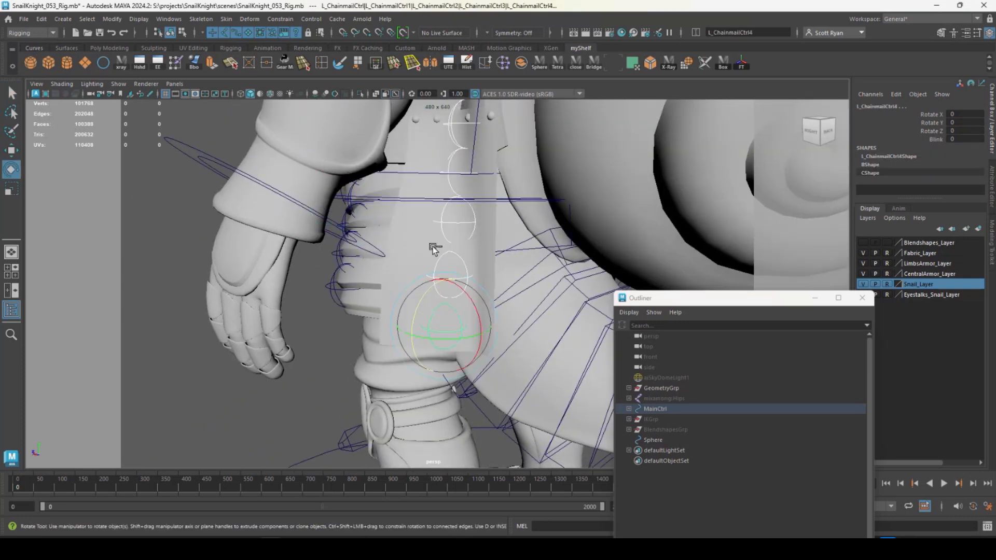
Test-rotate L_ChainmailCtrl at the top of the left side chainmail and undo the rotation
scroll(440, 234, up, 5)
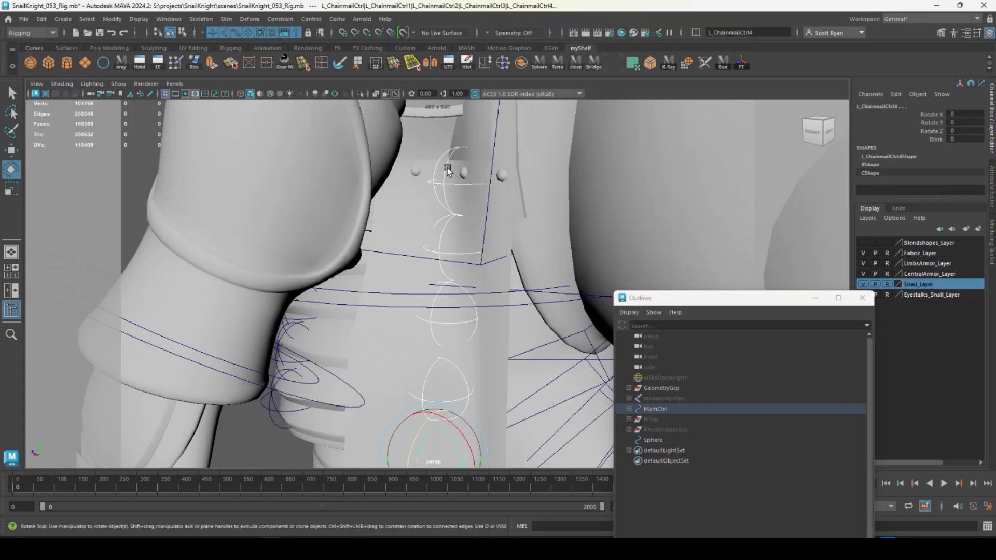
click(447, 170)
alt+drag(447, 170, 391, 213)
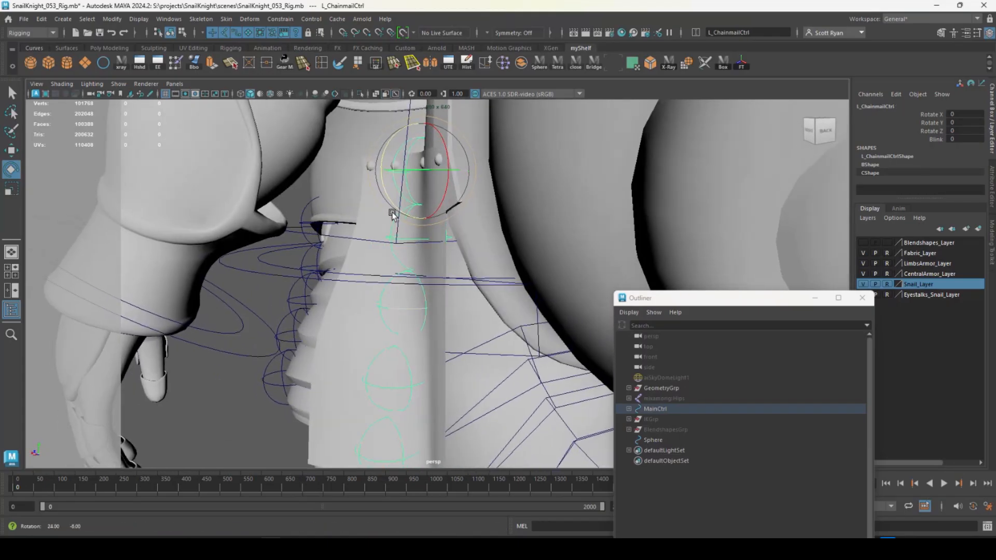
drag(396, 157, 389, 135)
key(ctrl+z)
Examine the left thigh armor controls L_ThighCtrl1 and L_ThighCtrl5 from the side, and clear the selection
click(398, 241)
alt+drag(392, 241, 549, 311)
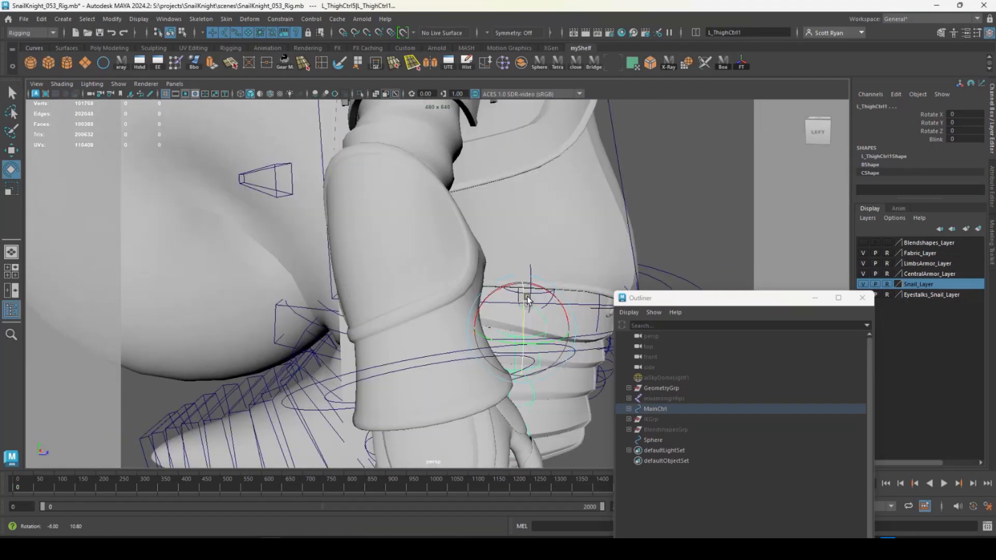
alt+drag(529, 293, 531, 297)
shift+click(615, 142)
key(p)
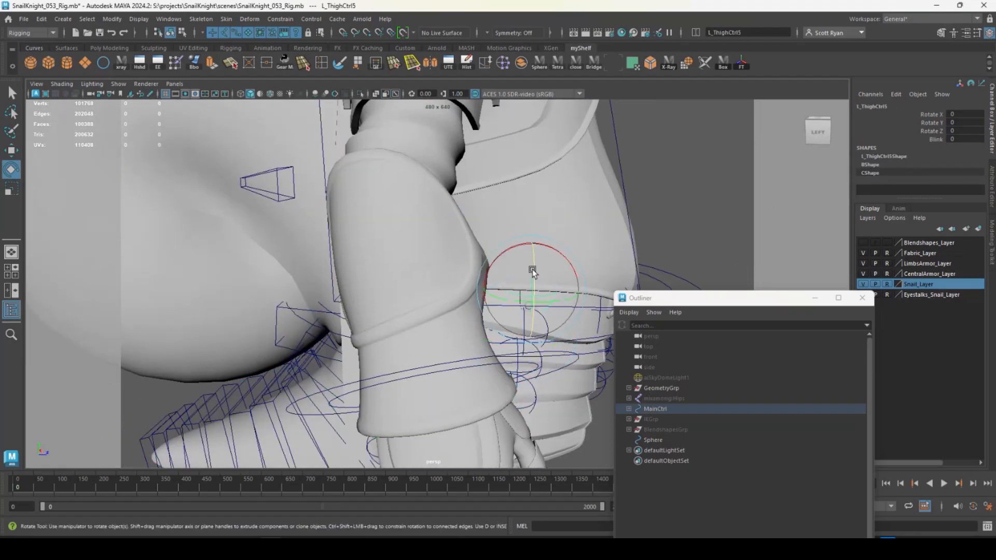
click(514, 278)
alt+drag(359, 272, 617, 253)
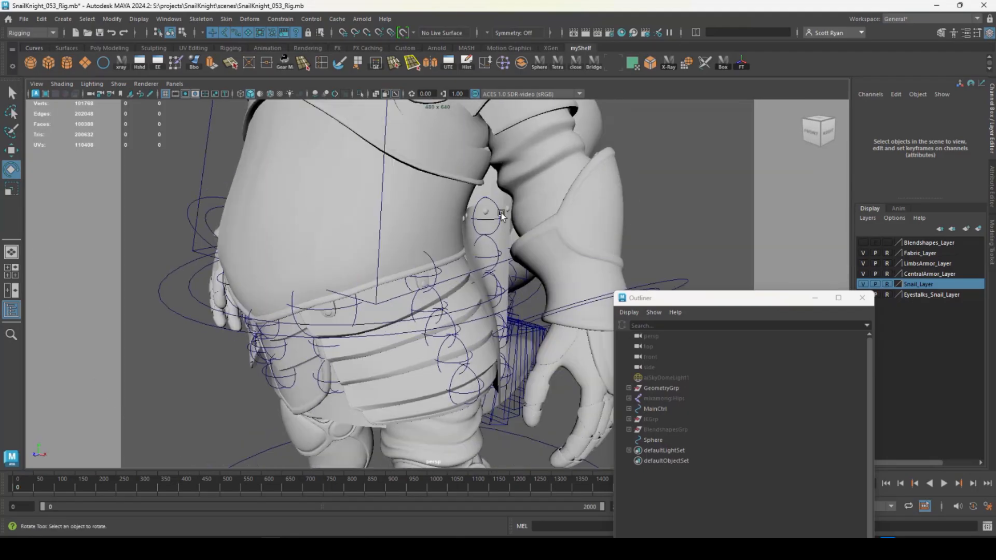
Test-rotate L_ThighCtrl with its thigh armor plates and undo the rotation
click(498, 213)
key(Delete)
click(448, 323)
drag(433, 270, 449, 251)
key(ctrl+z)
alt+right_drag(449, 251, 393, 257)
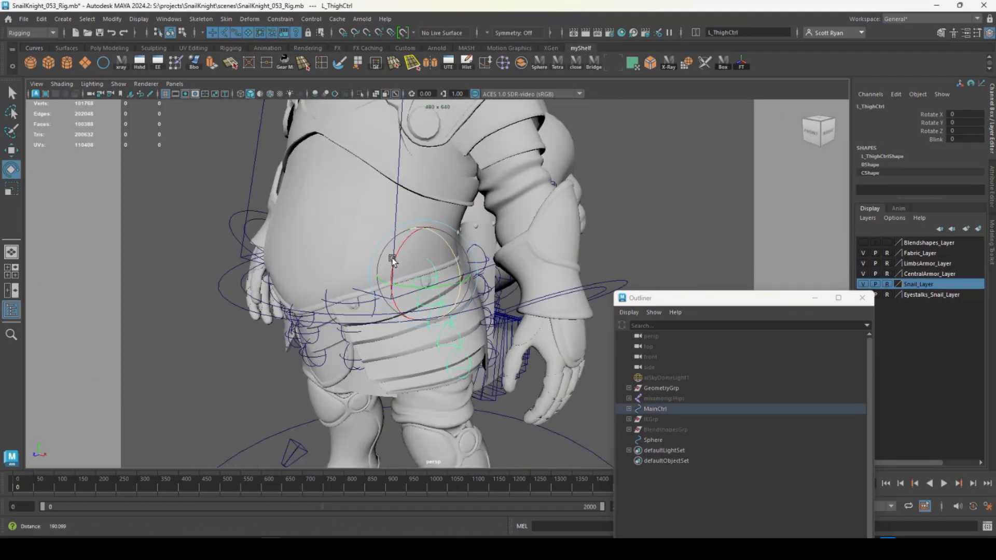
Unhide aiSkyDomeLight1 and display the whole knight textured with all lights, with nothing selected
alt+drag(393, 257, 479, 249)
alt+right_drag(480, 249, 265, 260)
click(238, 210)
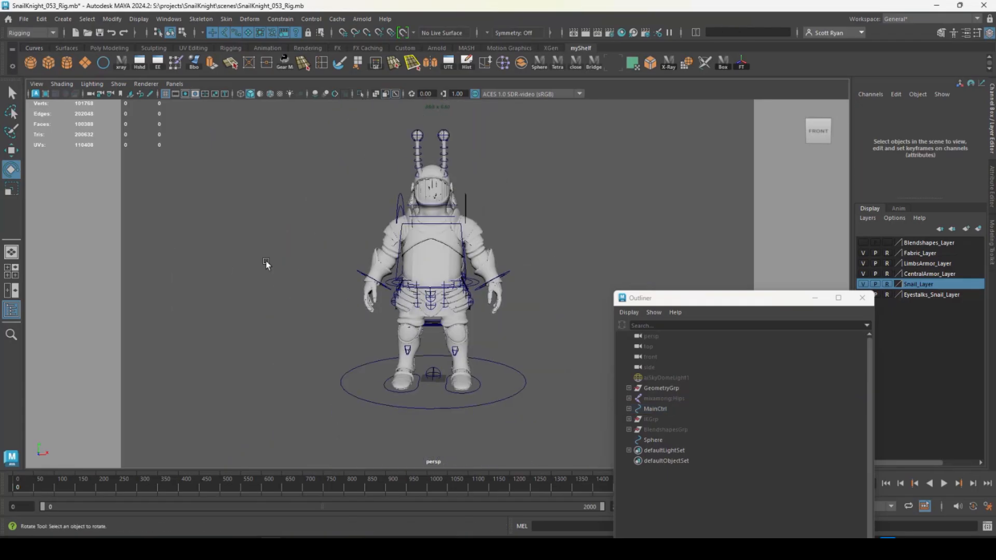
click(669, 377)
key(h)
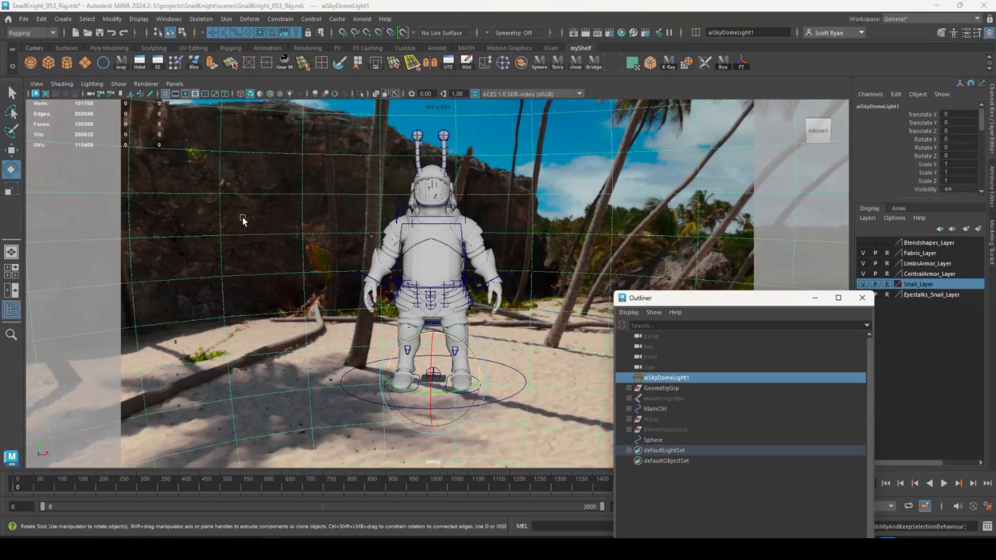
key(7)
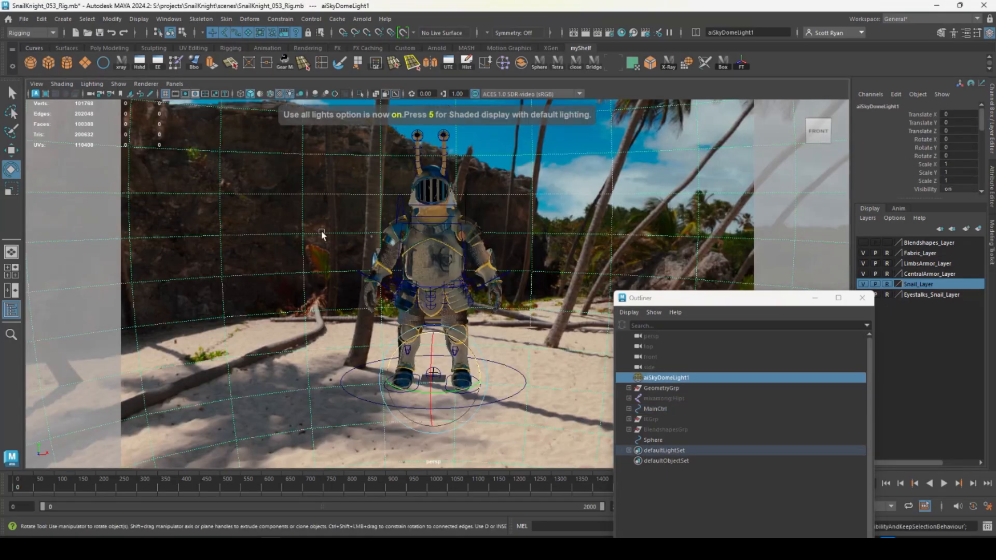
mouse_move(322, 235)
alt+right_down()
mouse_move(353, 254)
mouse_move(308, 236)
mouse_move(329, 255)
alt+right_up()
click(438, 338)
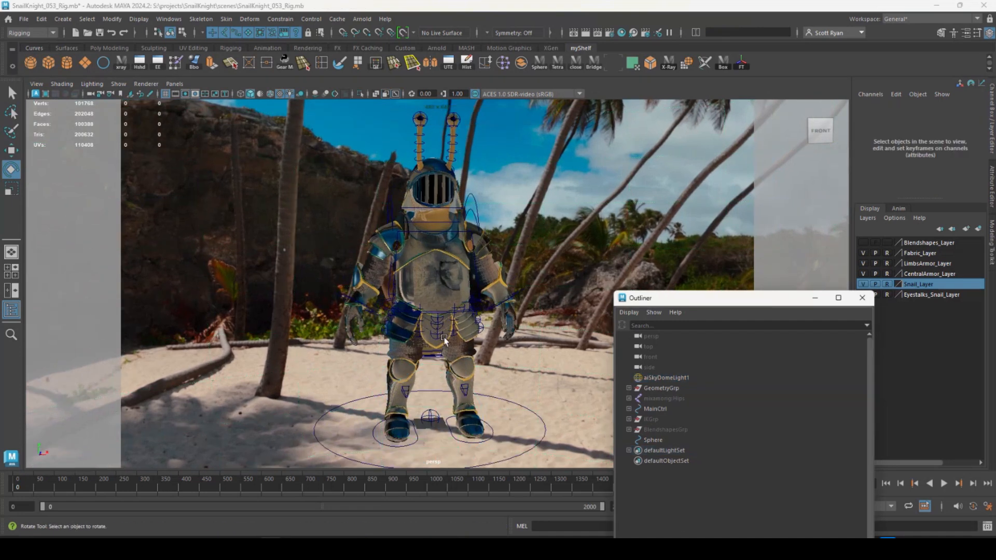
alt+drag(443, 326, 465, 348)
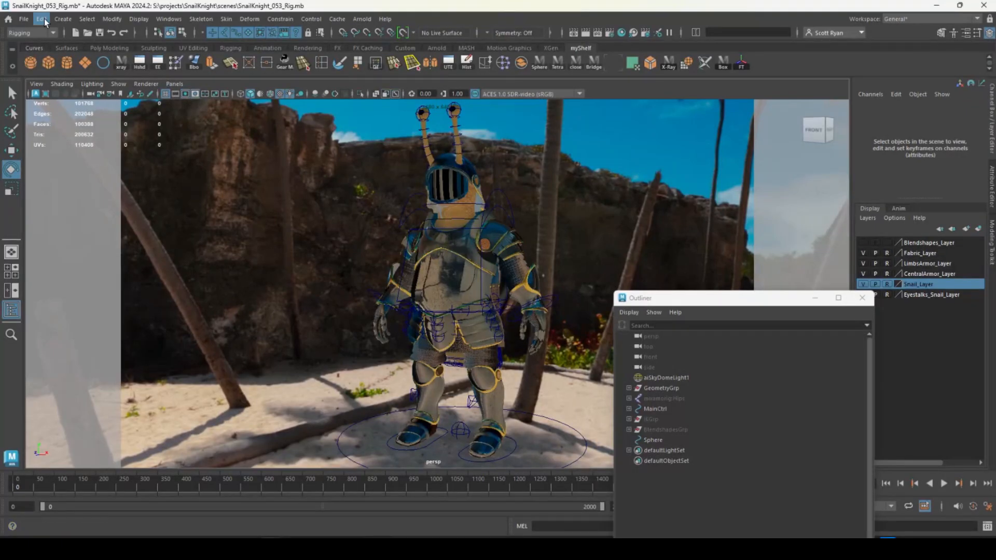
Save the scene under the new version name SnailKnight_054_Rig.mb
click(24, 19)
click(38, 74)
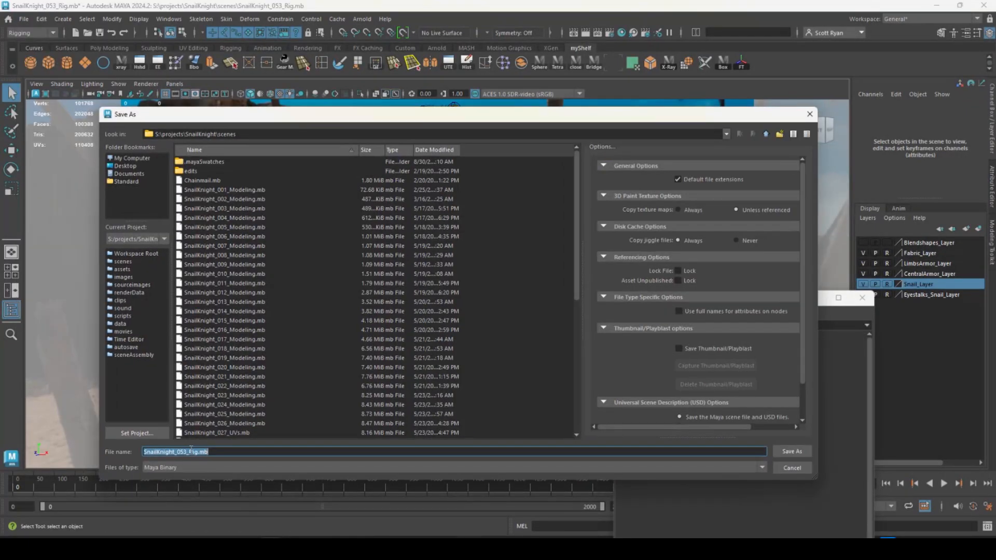
text(4)
key(Return)
key(e)
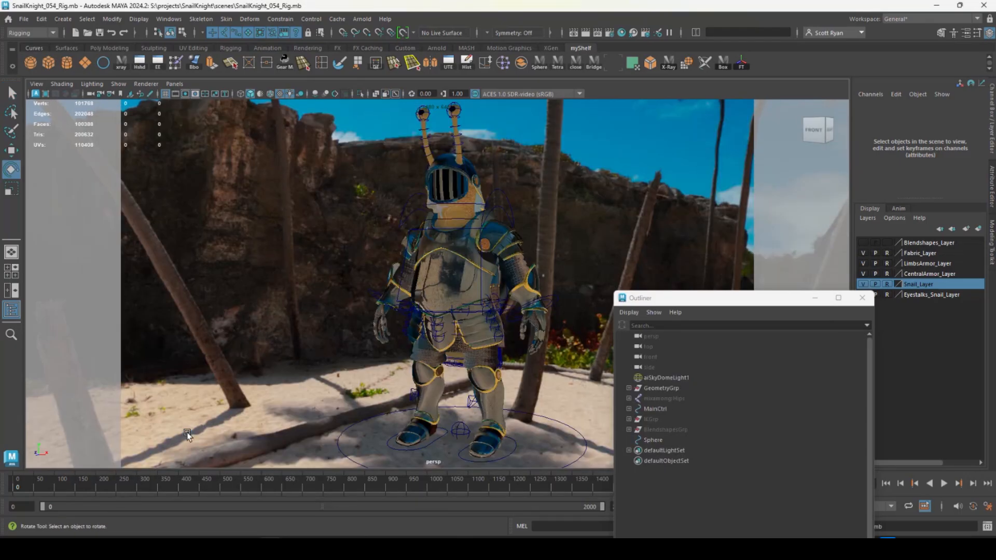